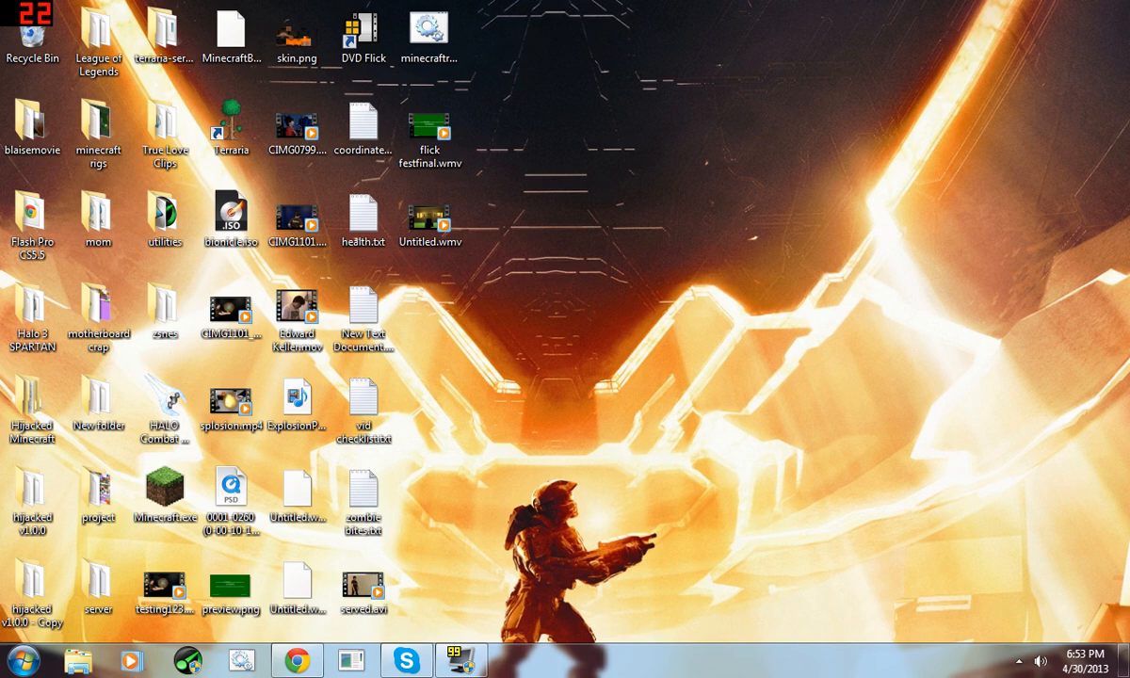
left_click_drag(519, 626, 3, 3)
left_click(565, 376)
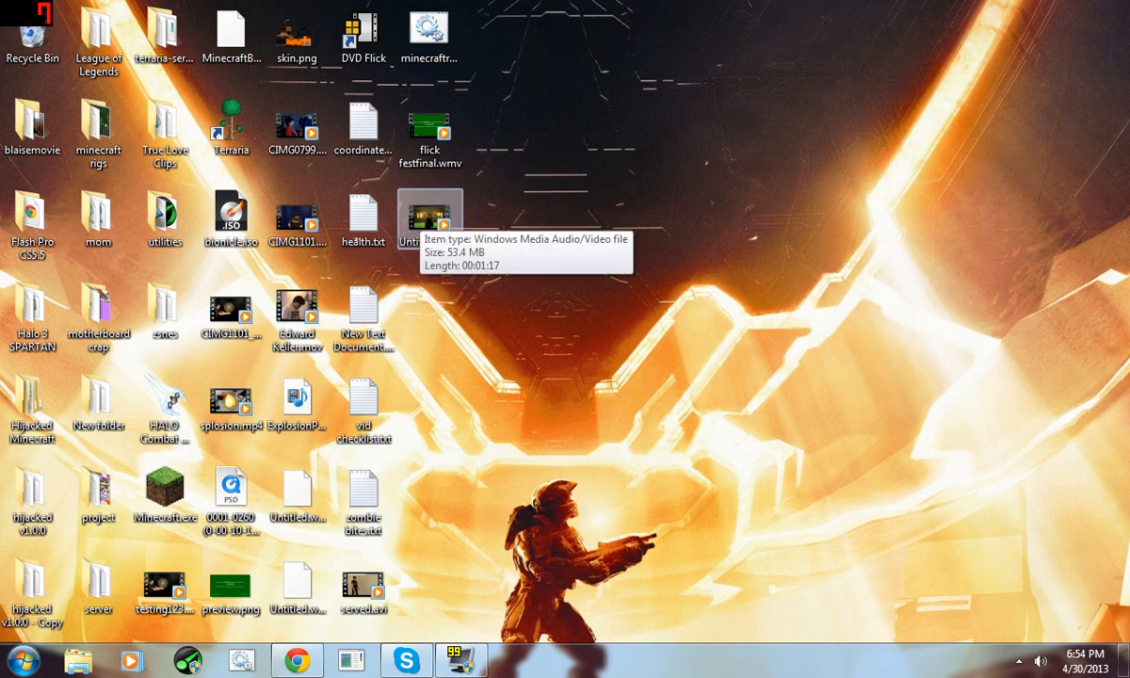
key("super")
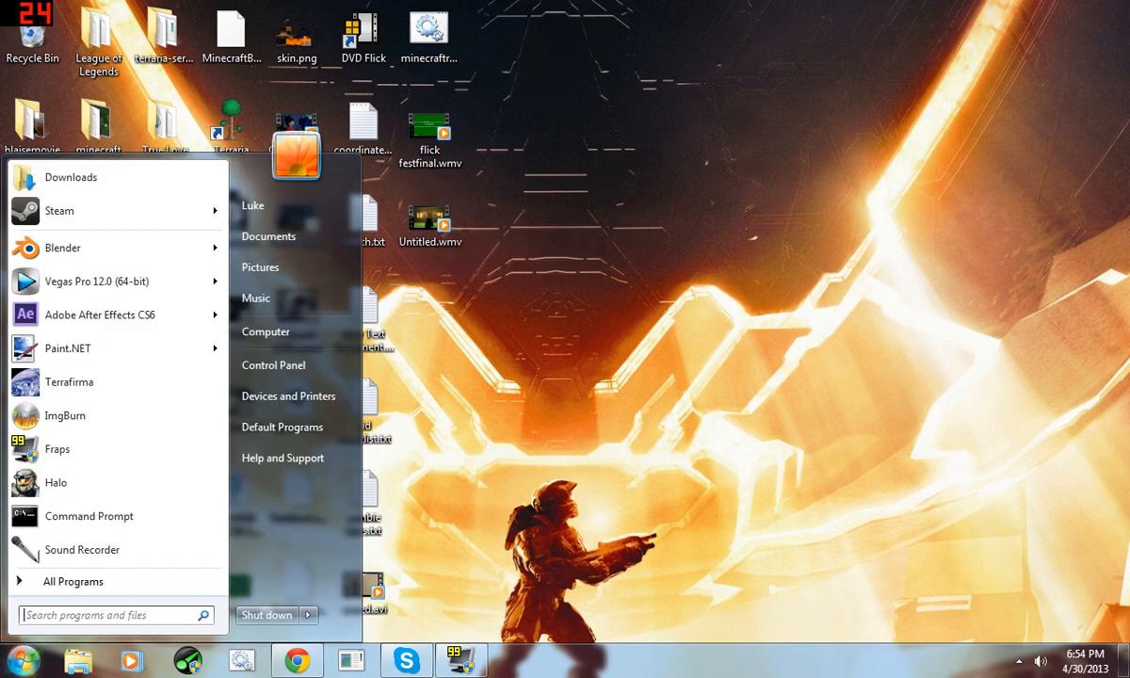
key("Escape")
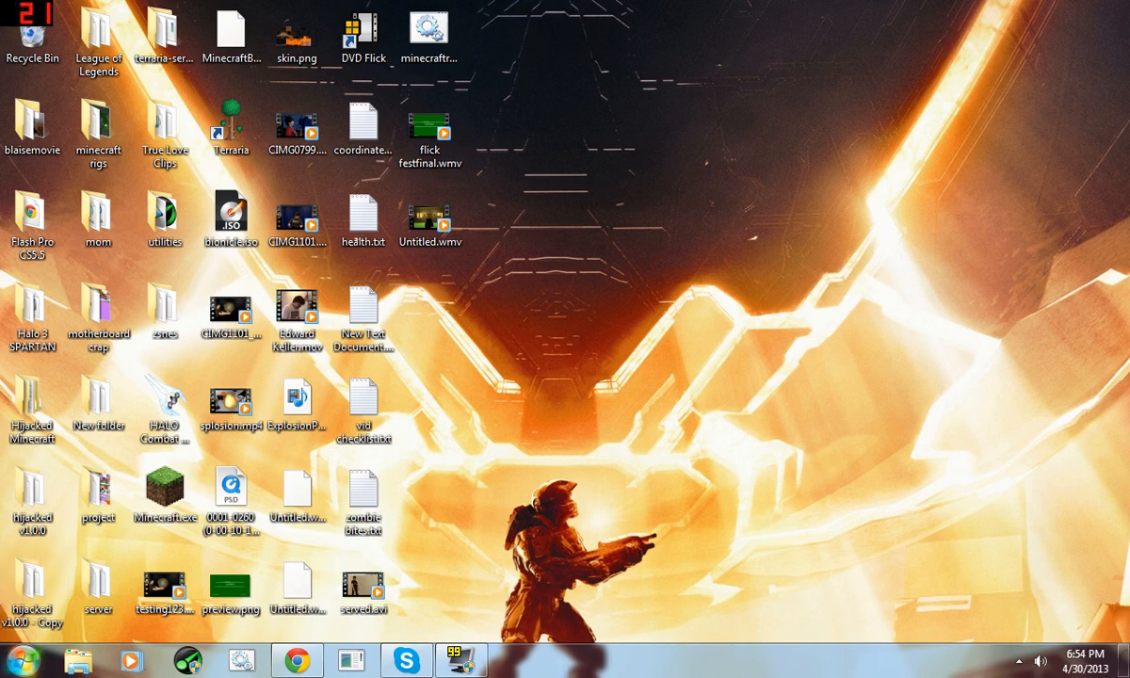
- Search the computer for "mineways", launch Mineways.exe and reposition its window on the desktop
key("super")
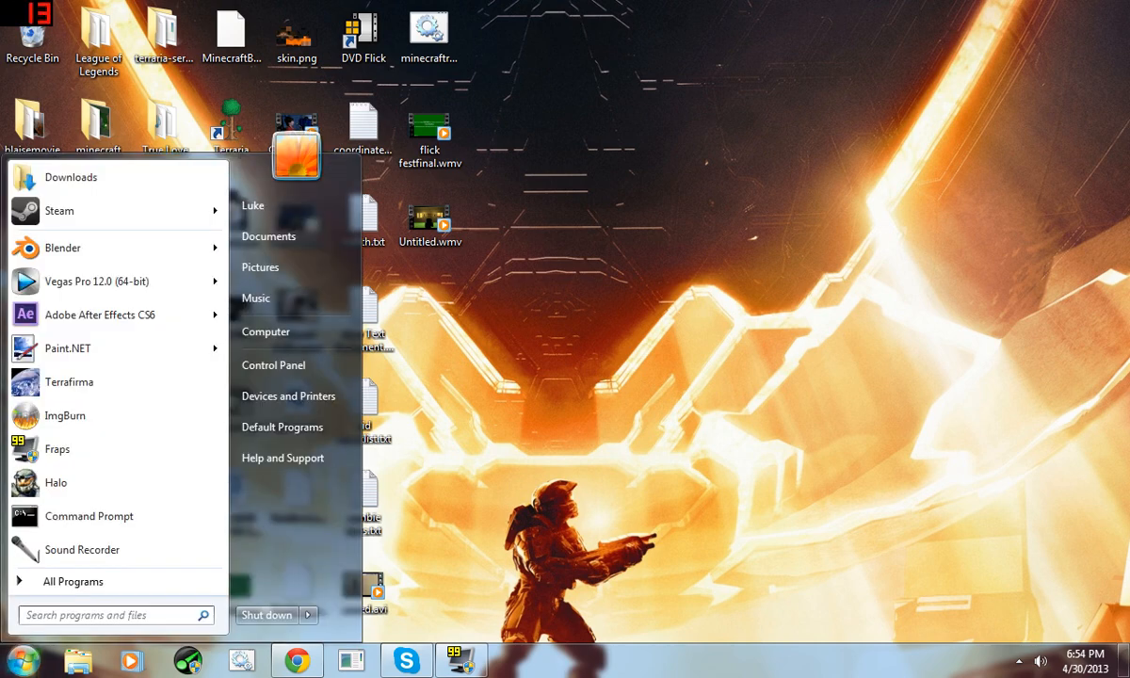
type("mine")
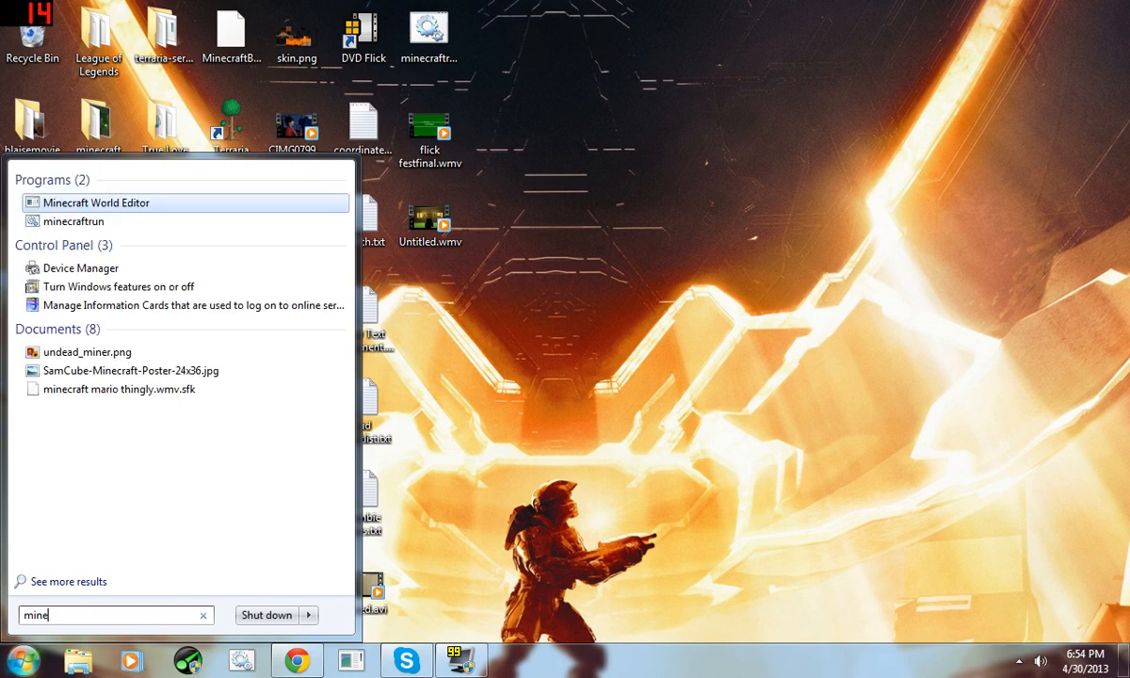
type("ways")
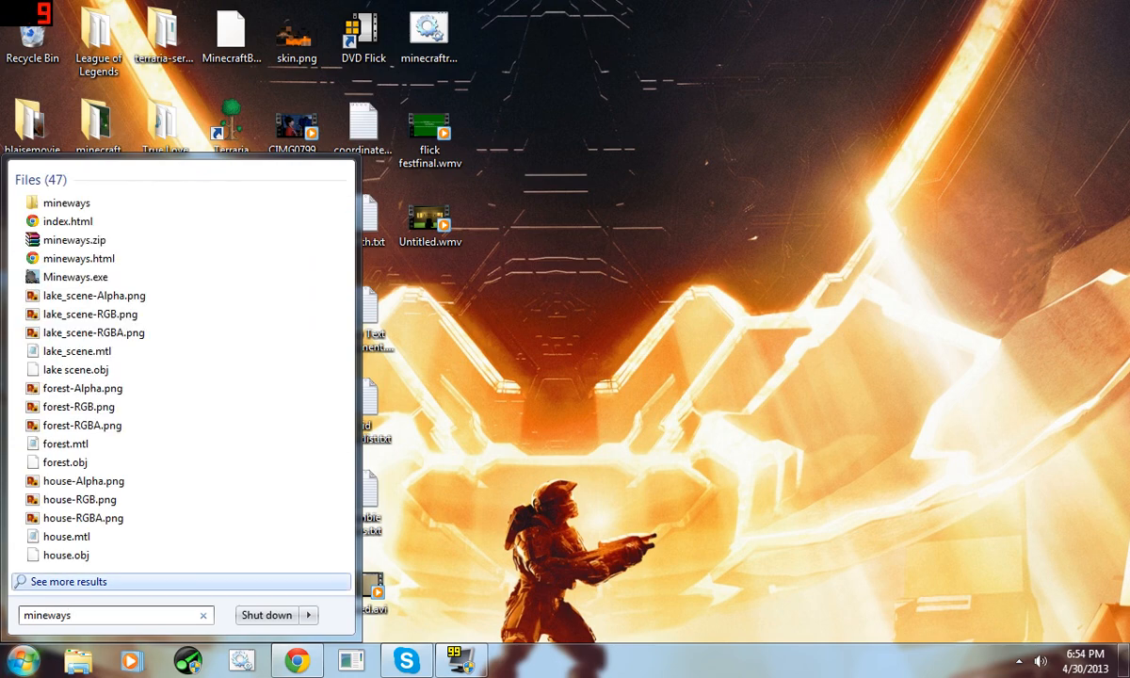
key("Down")
key("Return")
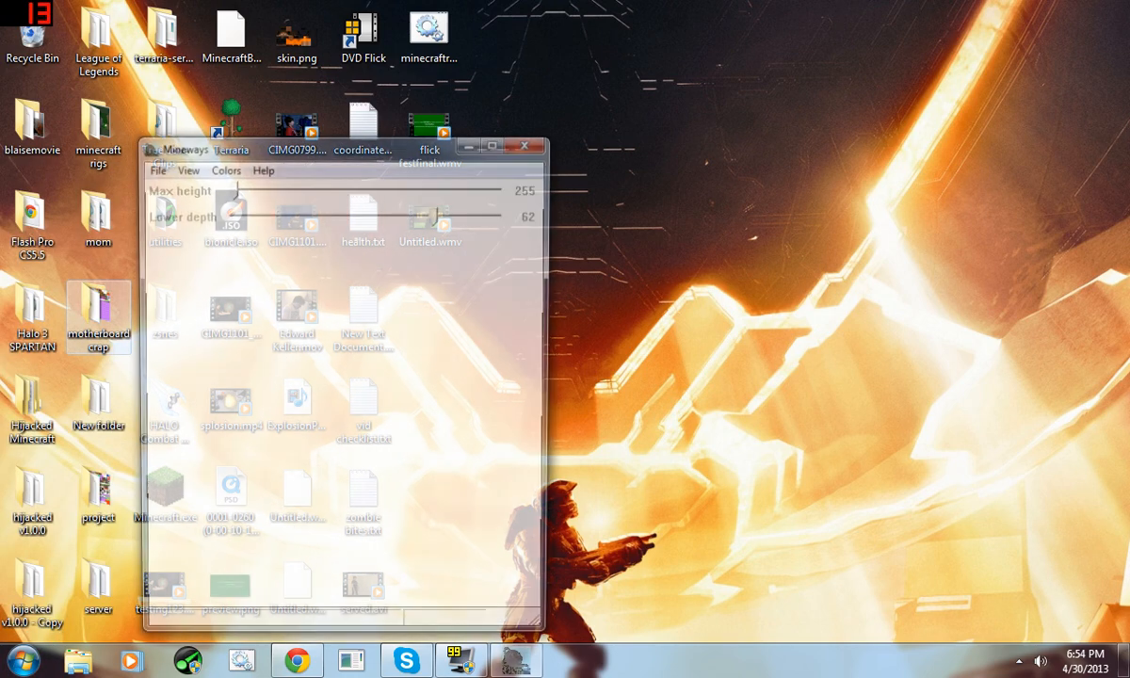
key("alt")
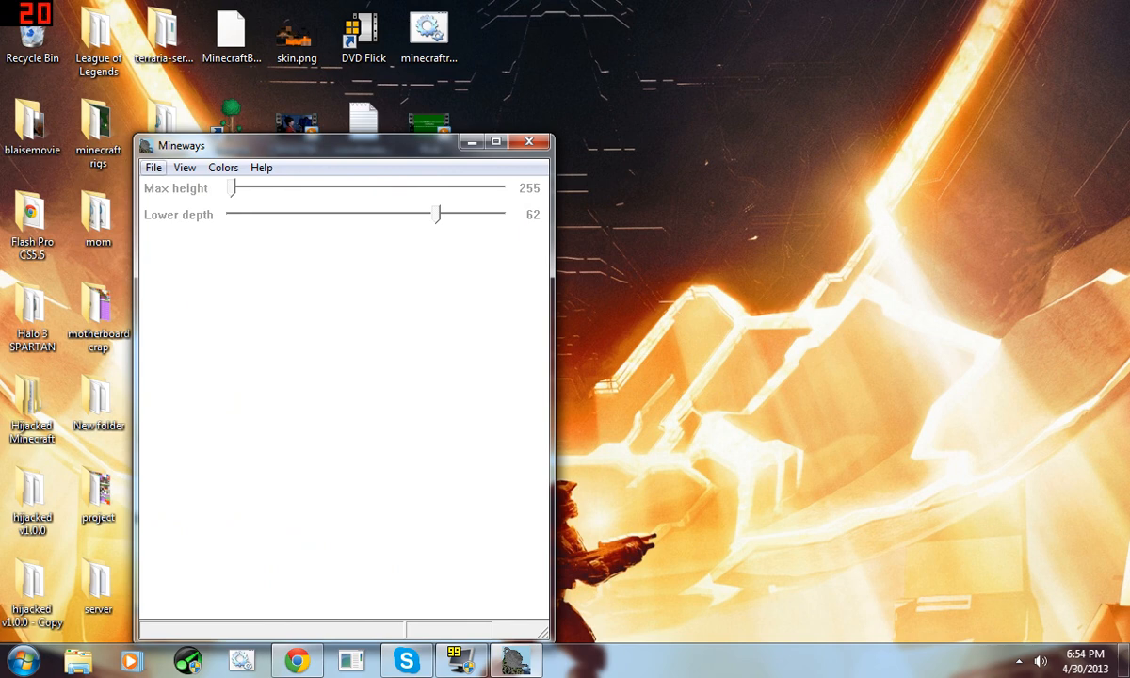
left_click_drag(281, 152, 249, 24)
key("alt+f")
key("Right")
key("Left")
key("Down")
key("Down")
key("Up")
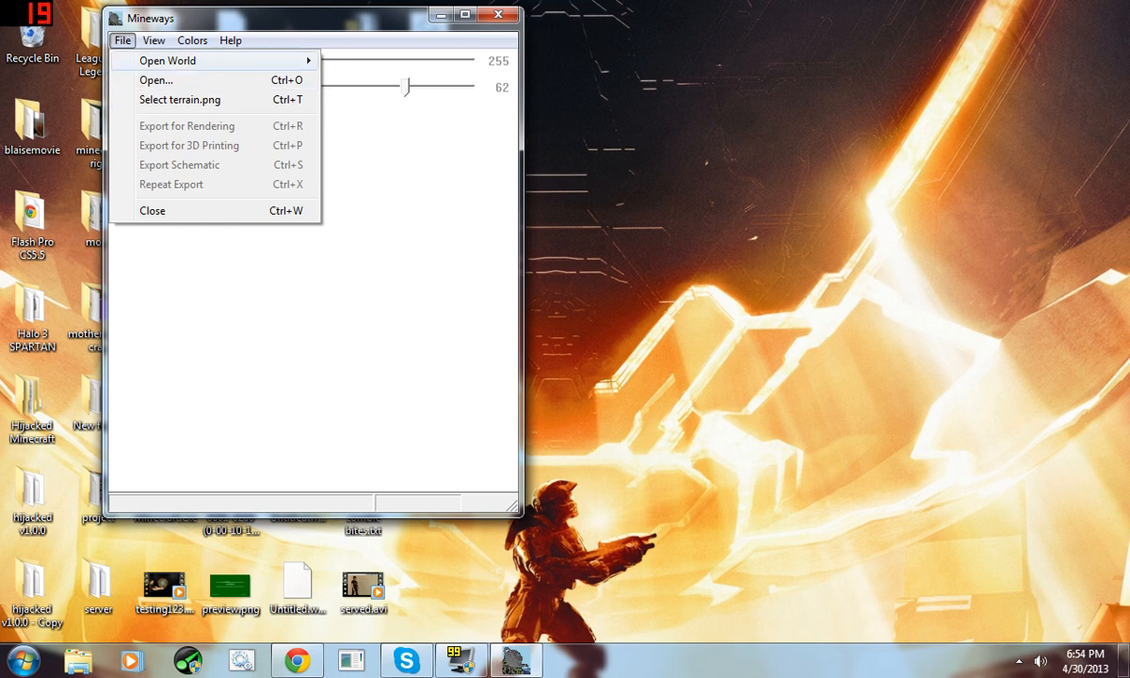
mouse_move(188, 61)
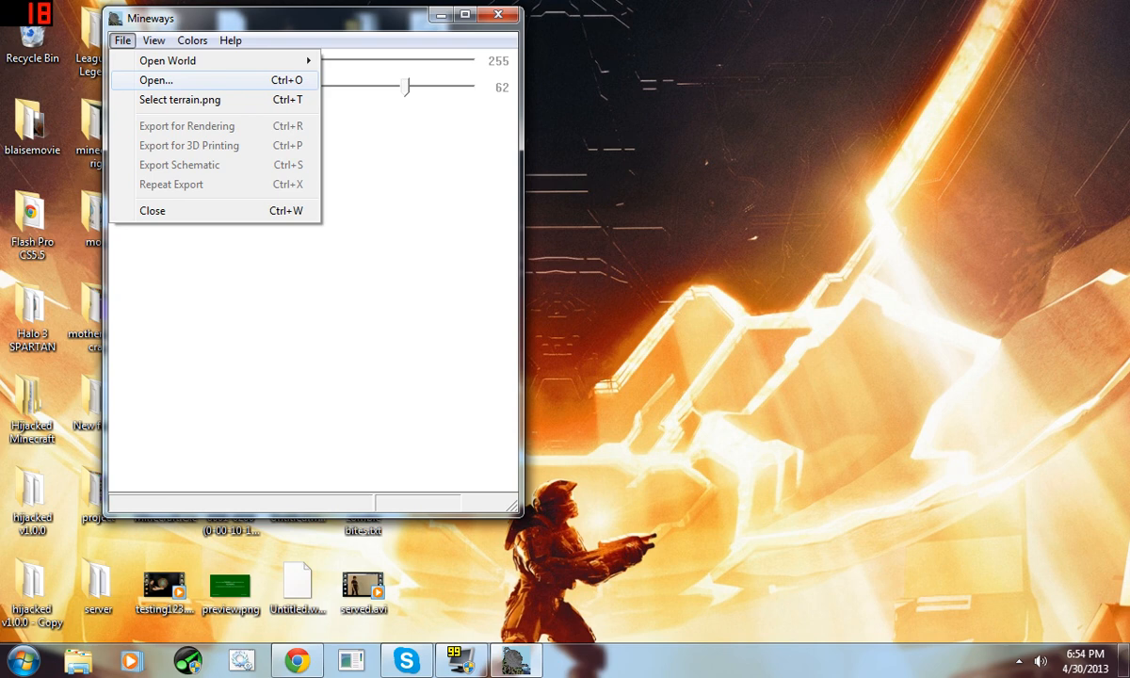
left_click(179, 80)
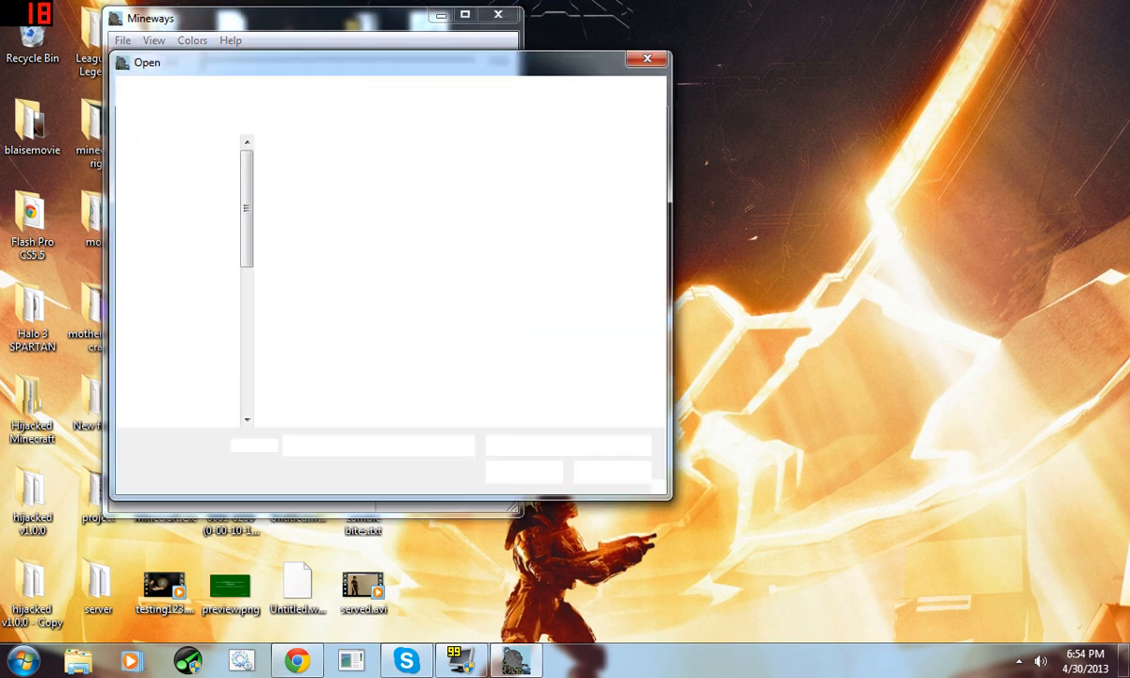
left_click(647, 59)
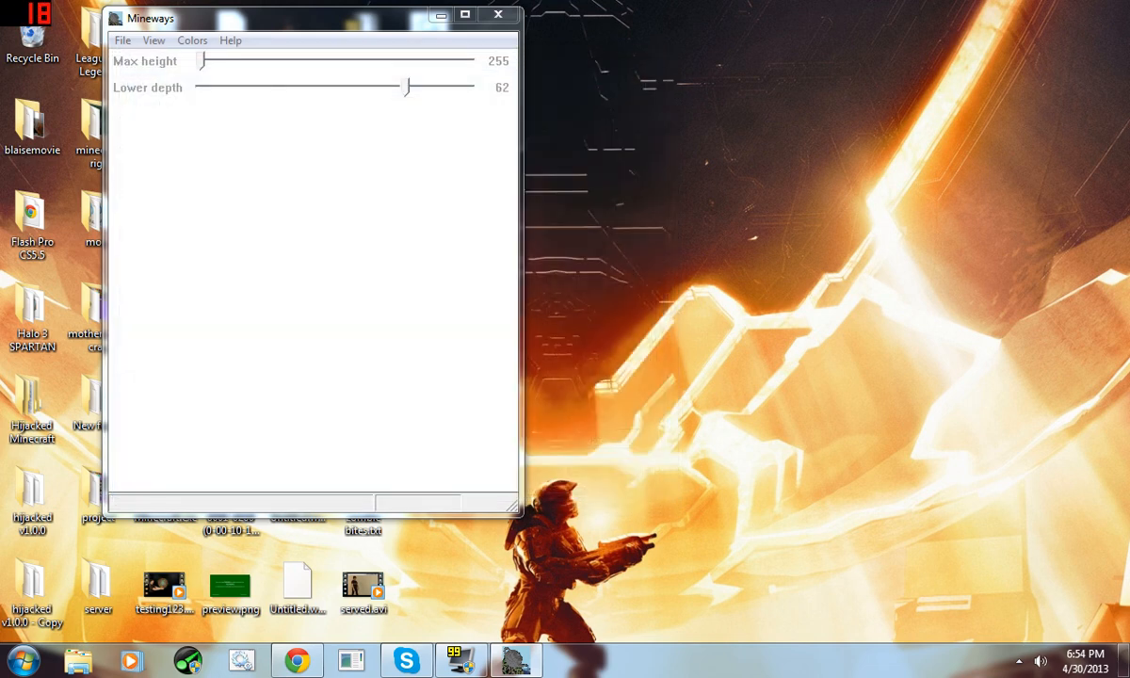
- Open the hijacked v1.1.0 world and dismiss the unknown block types warning
left_click(122, 40)
mouse_move(189, 61)
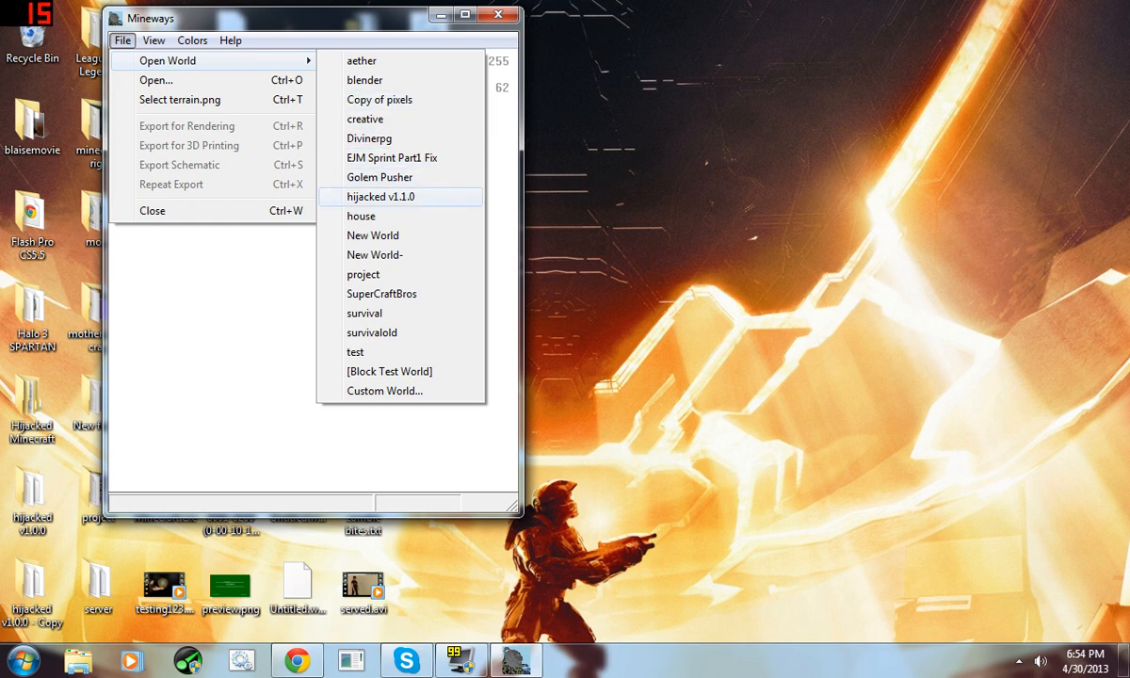
left_click(381, 196)
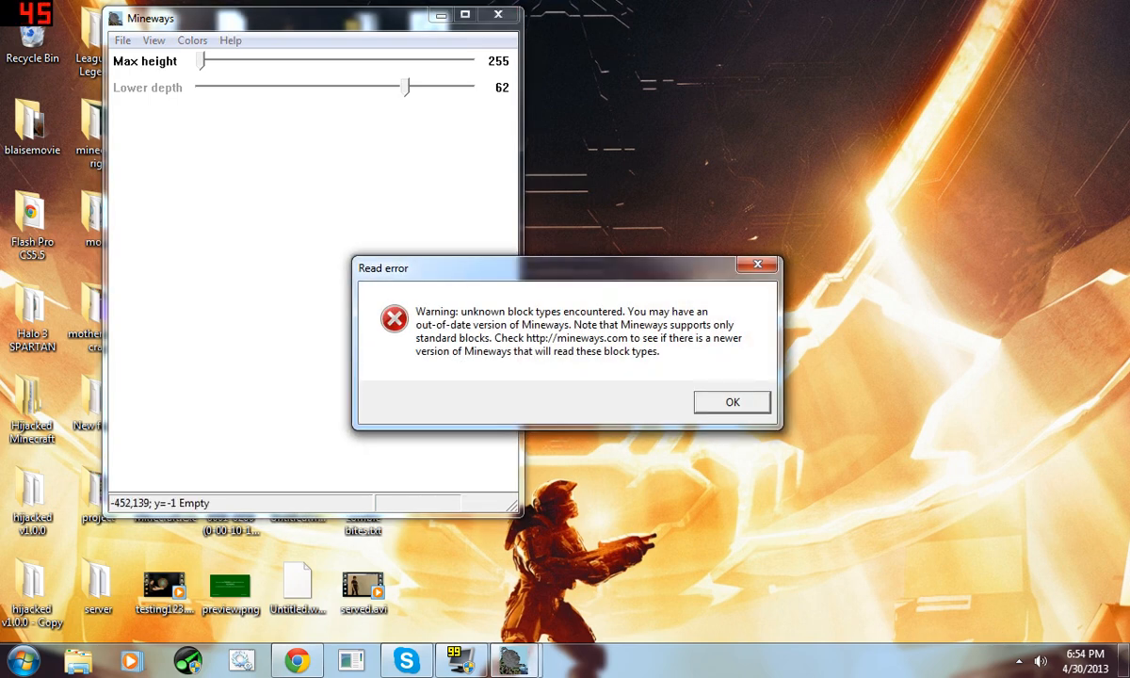
left_click(733, 403)
- Examine the world map around the ship and the small structures beside it
scroll(313, 297, "up", 6)
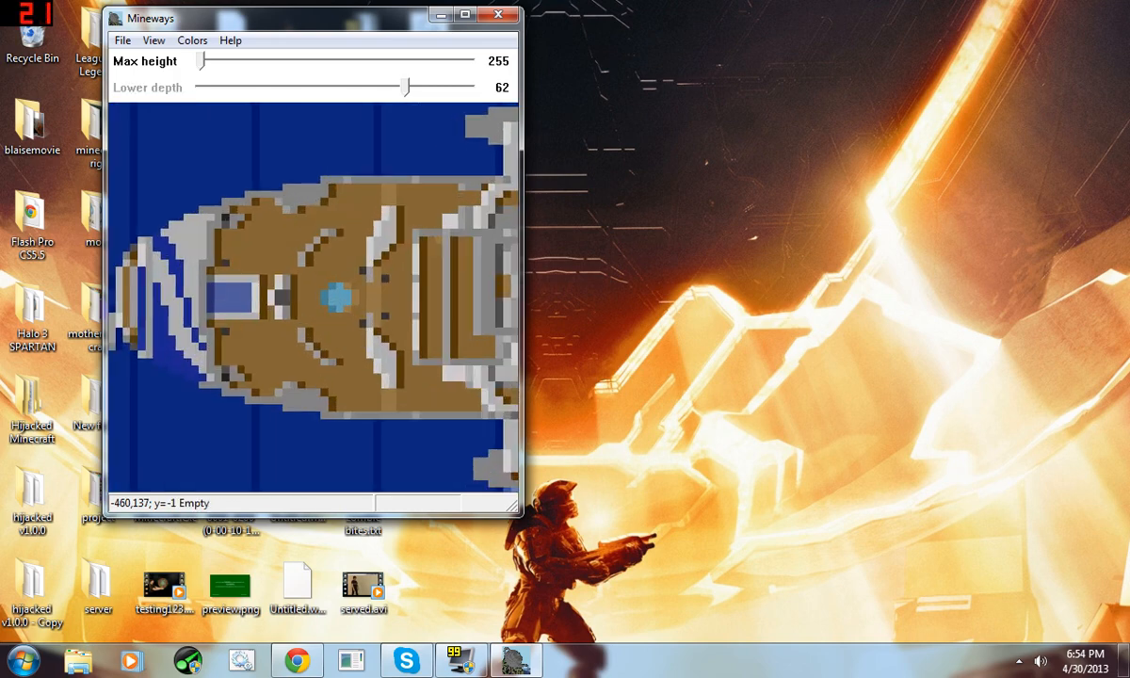
scroll(313, 297, "down", 5)
scroll(312, 297, "up", 1)
left_click_drag(367, 408, 240, 199)
scroll(240, 198, "up", 7)
scroll(240, 199, "down", 5)
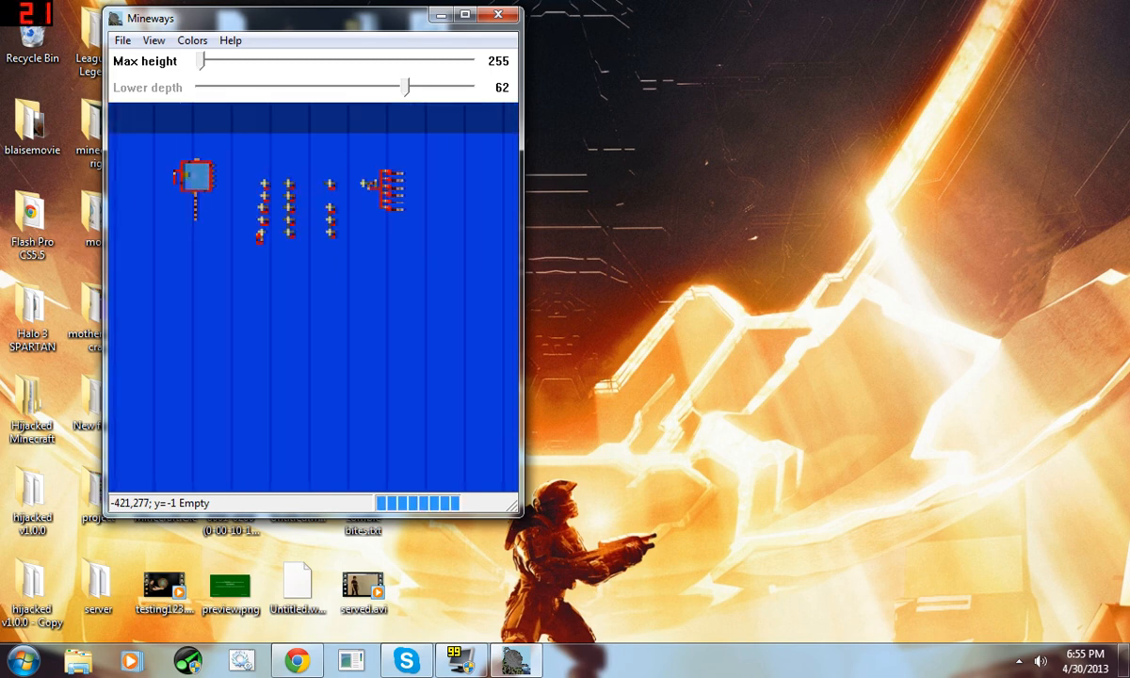
scroll(241, 199, "down", 1)
left_click_drag(240, 199, 310, 401)
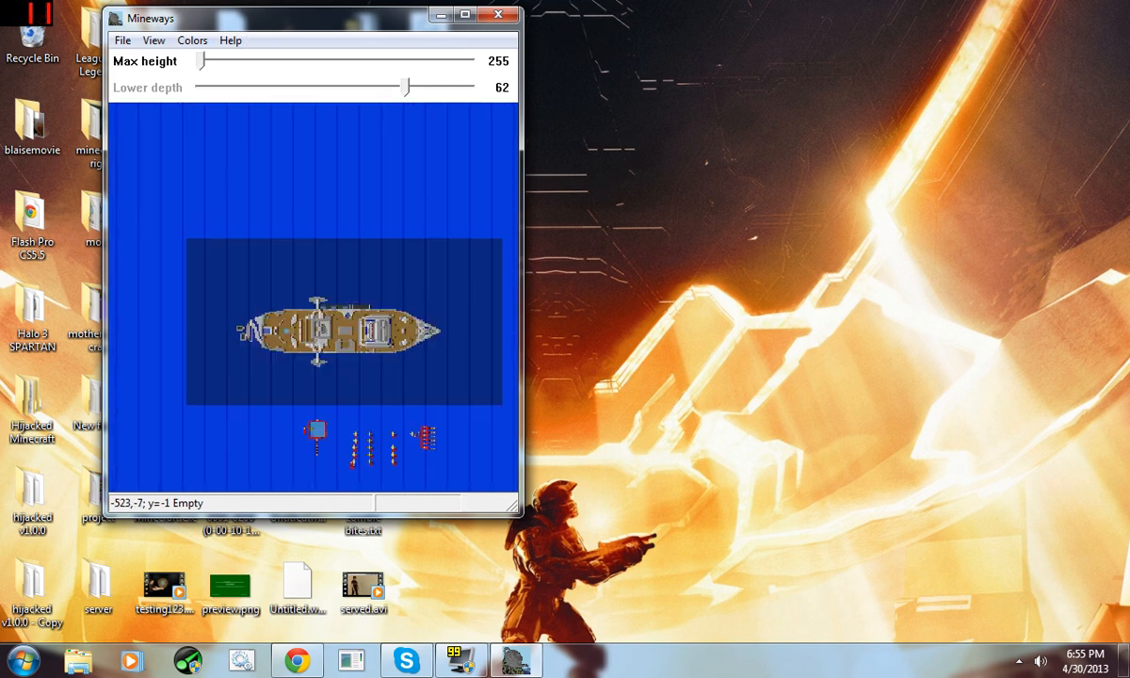
- Select a rectangular area around the whole ship, about X -531 to -350 and Z 123 to 188, accepting the lower depth reset to 24
left_click_drag(299, 274, 285, 254)
left_click_drag(330, 306, 315, 256)
scroll(307, 274, "up", 1)
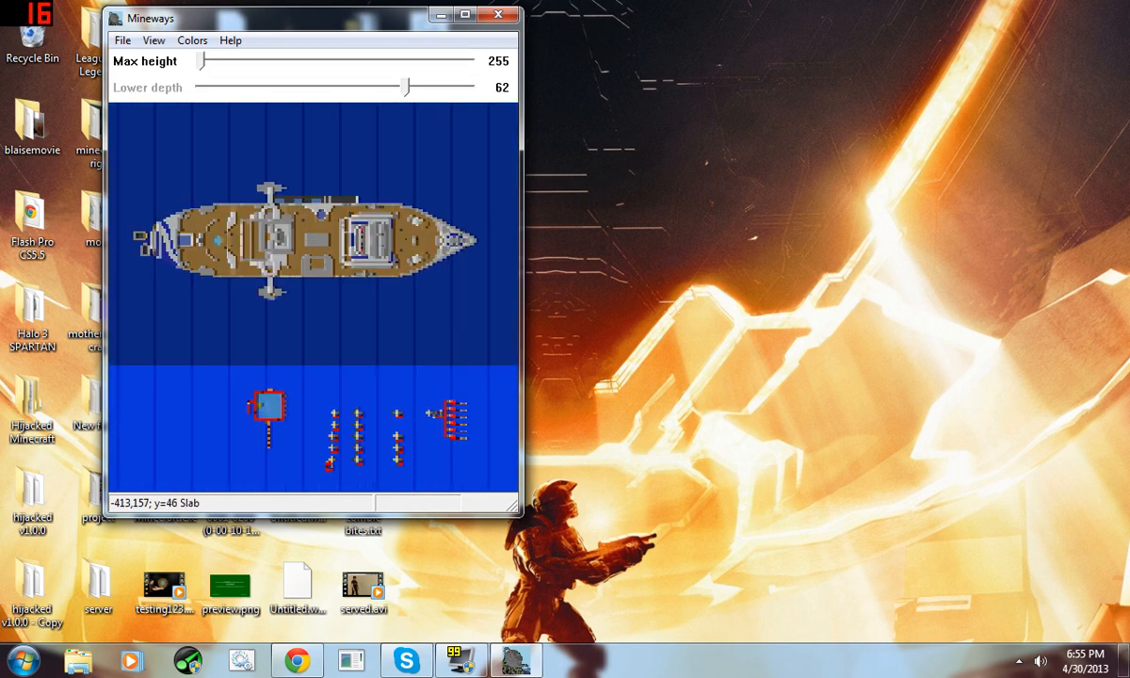
scroll(307, 283, "down", 1)
left_click_drag(306, 297, 266, 231)
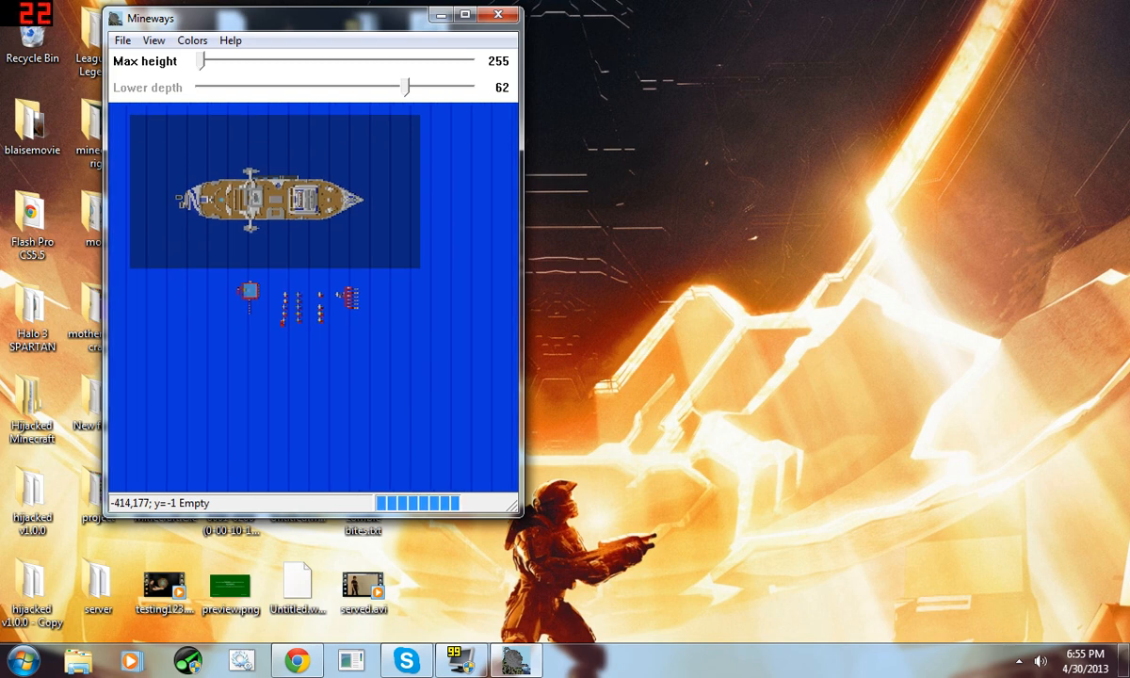
left_click_drag(209, 159, 254, 229)
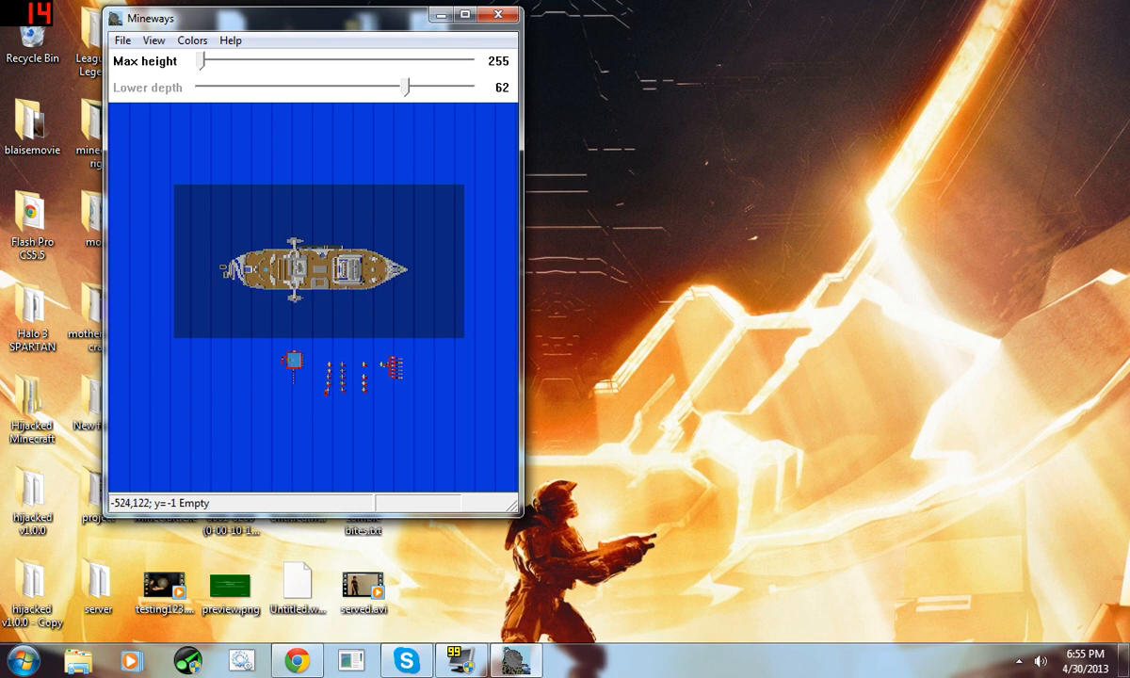
right_click_drag(207, 227, 437, 310)
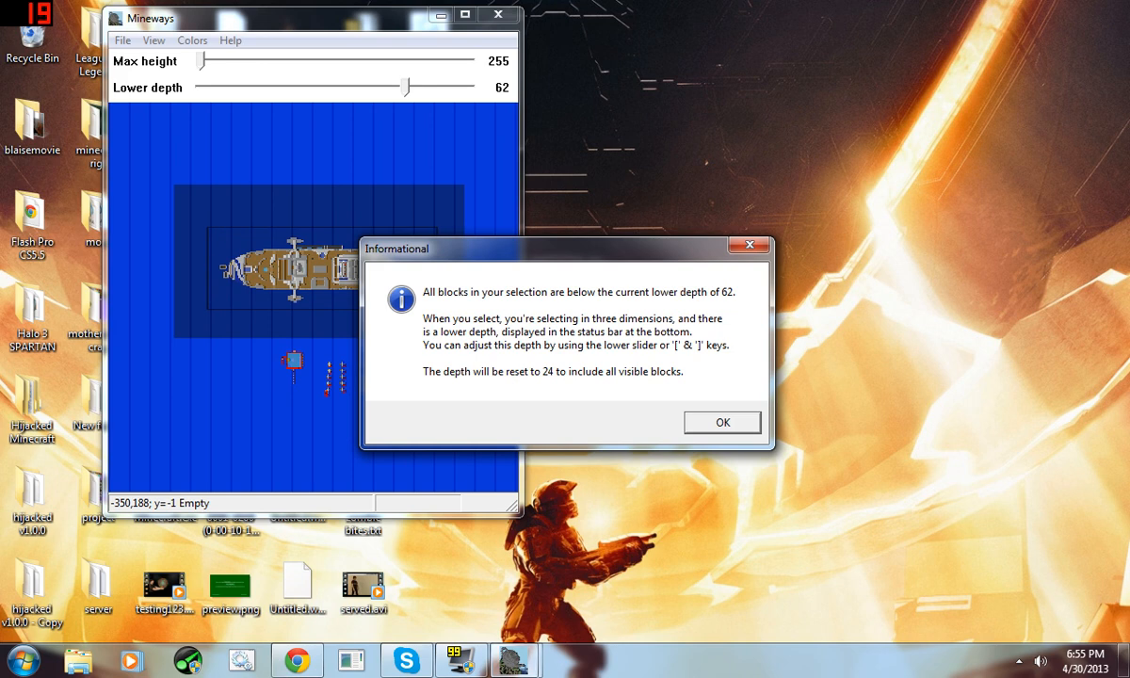
left_click(723, 423)
scroll(342, 269, "up", 3)
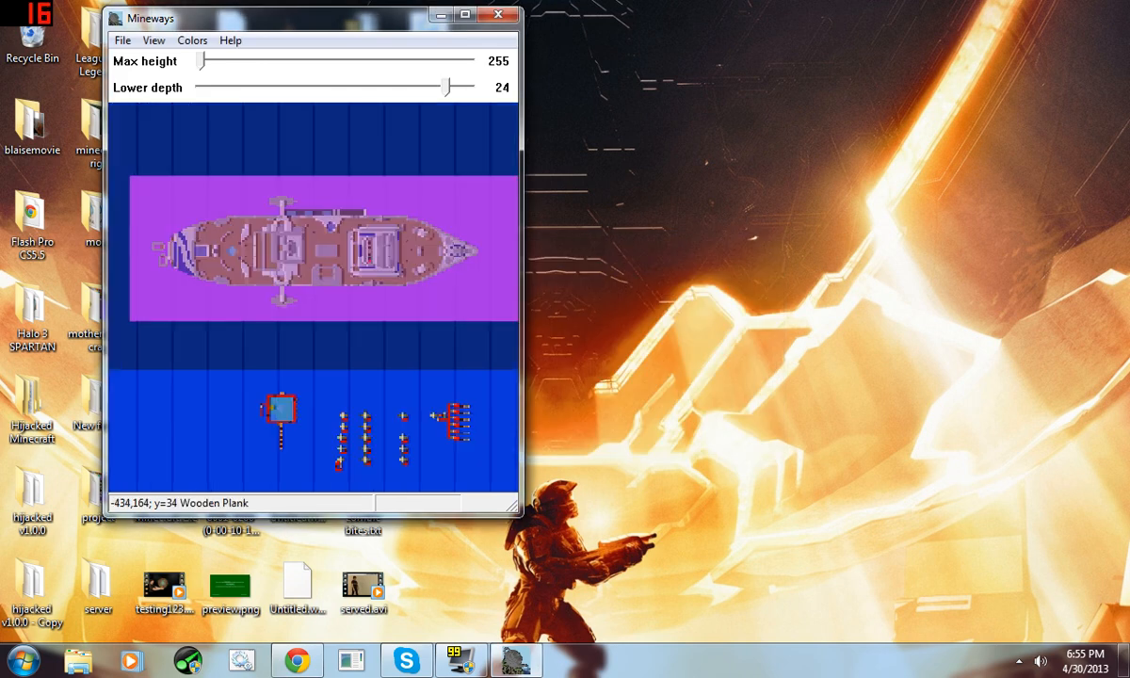
scroll(308, 299, "down", 3)
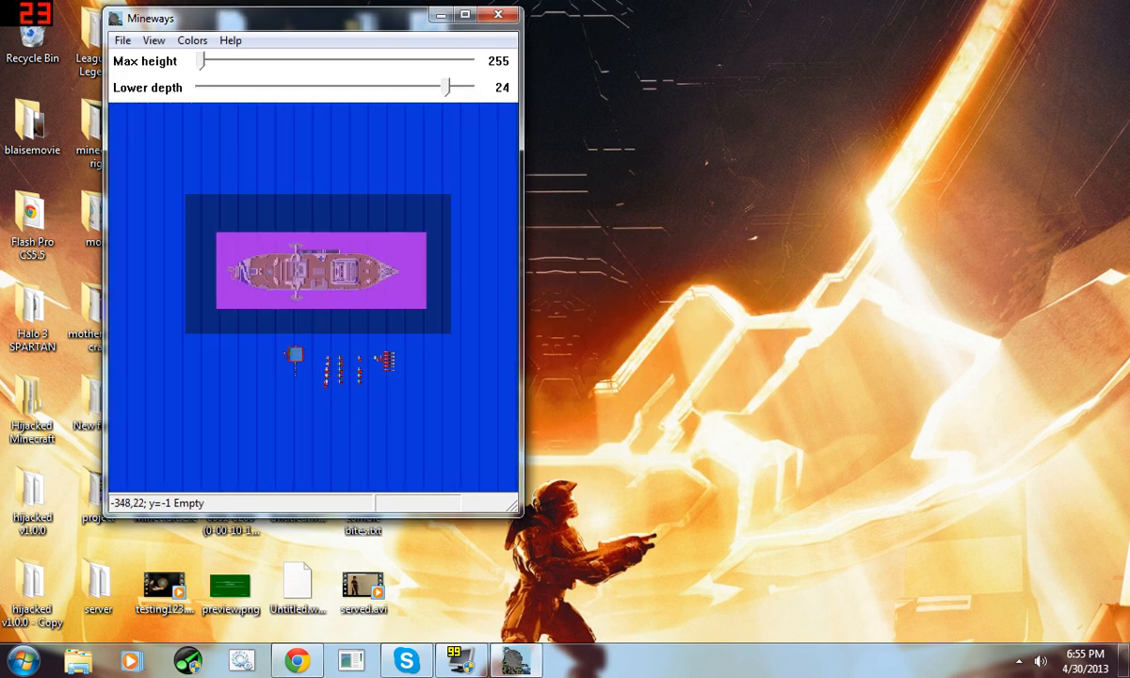
- Set the selection's lower depth to 25 and its max height to 239
mouse_move(448, 86)
left_mouse_down()
mouse_move(412, 87)
mouse_move(447, 86)
left_mouse_up()
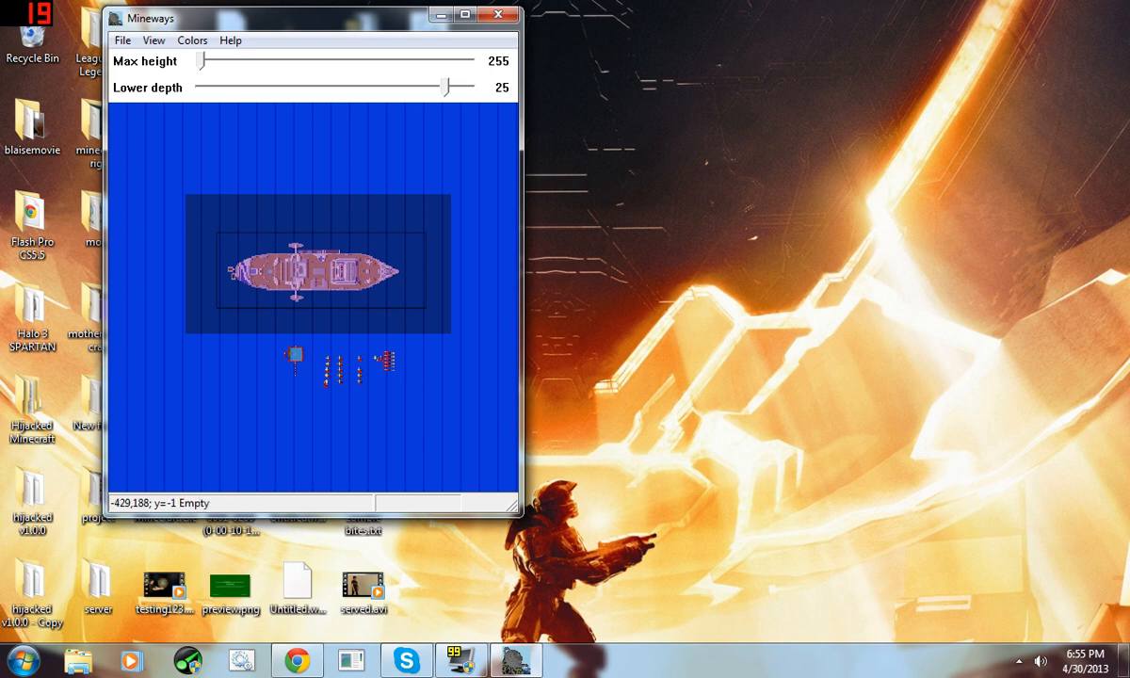
mouse_move(201, 60)
left_mouse_down()
mouse_move(434, 60)
mouse_move(210, 61)
mouse_move(219, 60)
left_mouse_up()
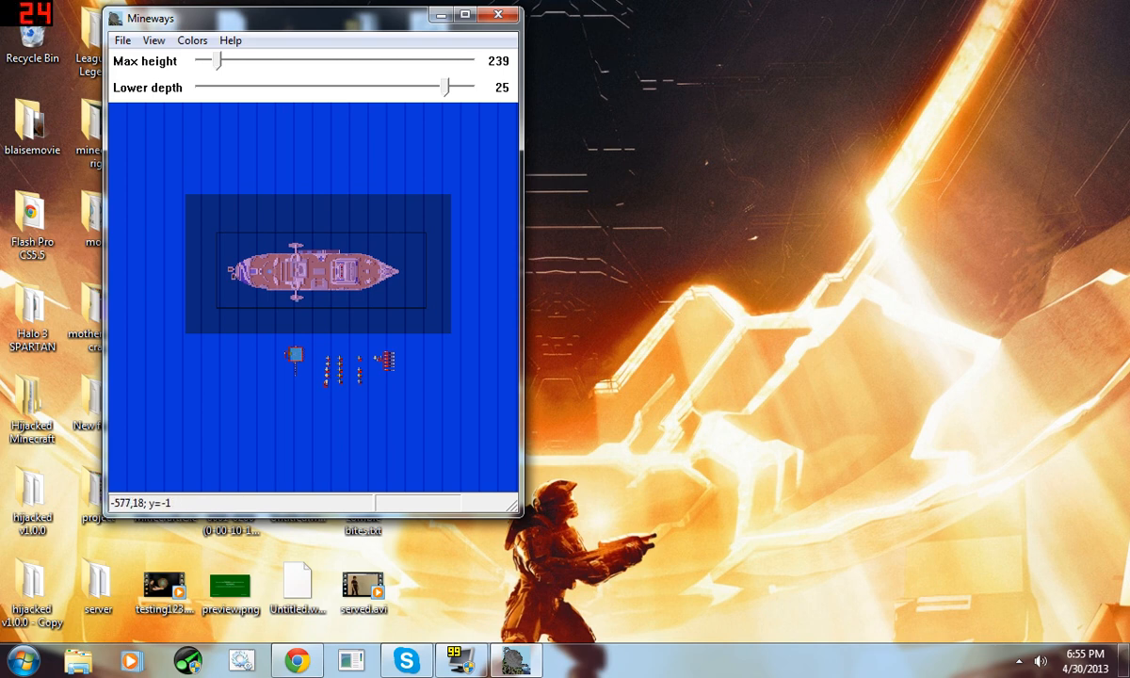
- Export the selected ship for rendering as an absolute Wavefront OBJ named hijacked, accepting the preset export options
left_click(123, 39)
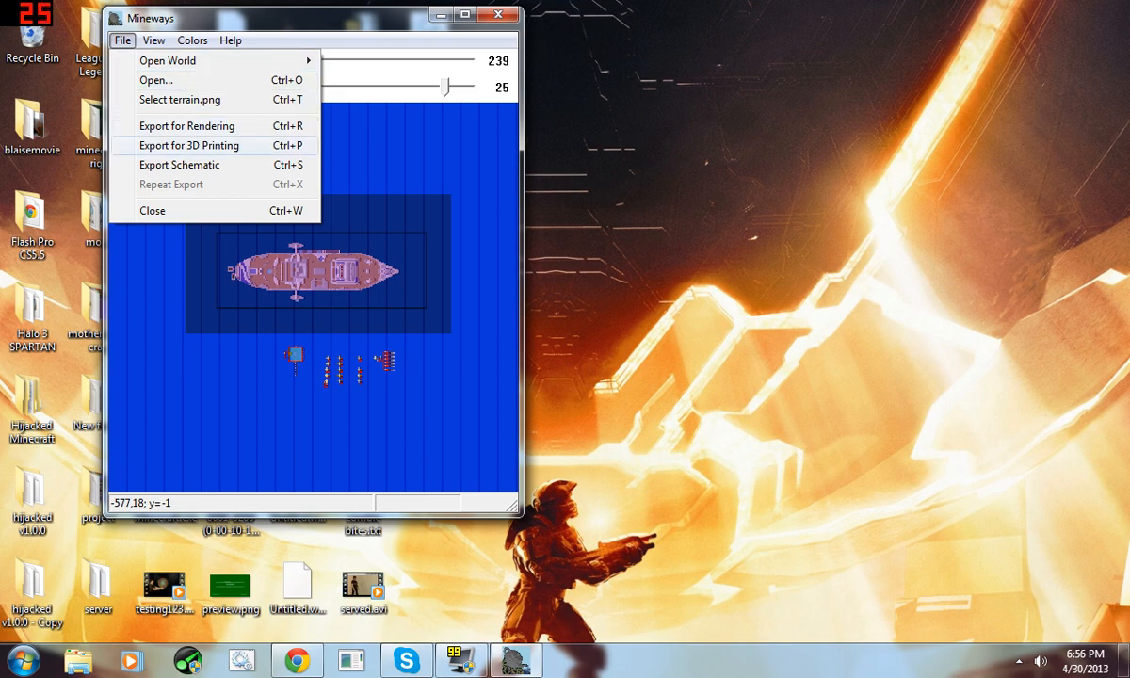
left_click(187, 125)
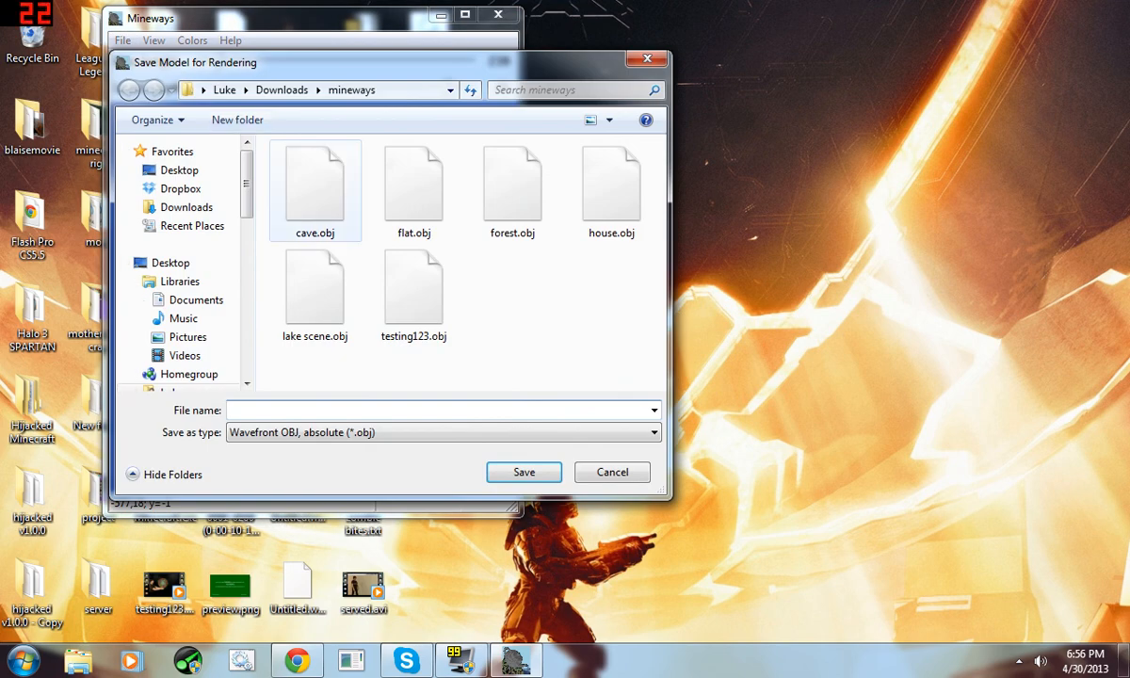
type("hijacked")
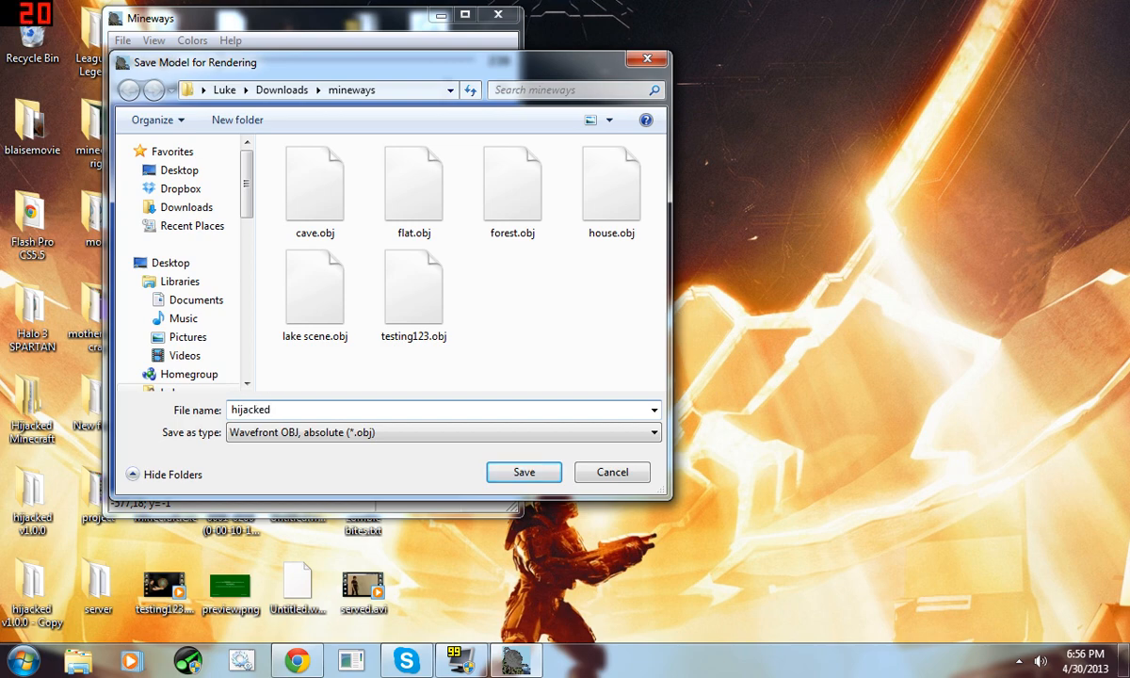
key("Return")
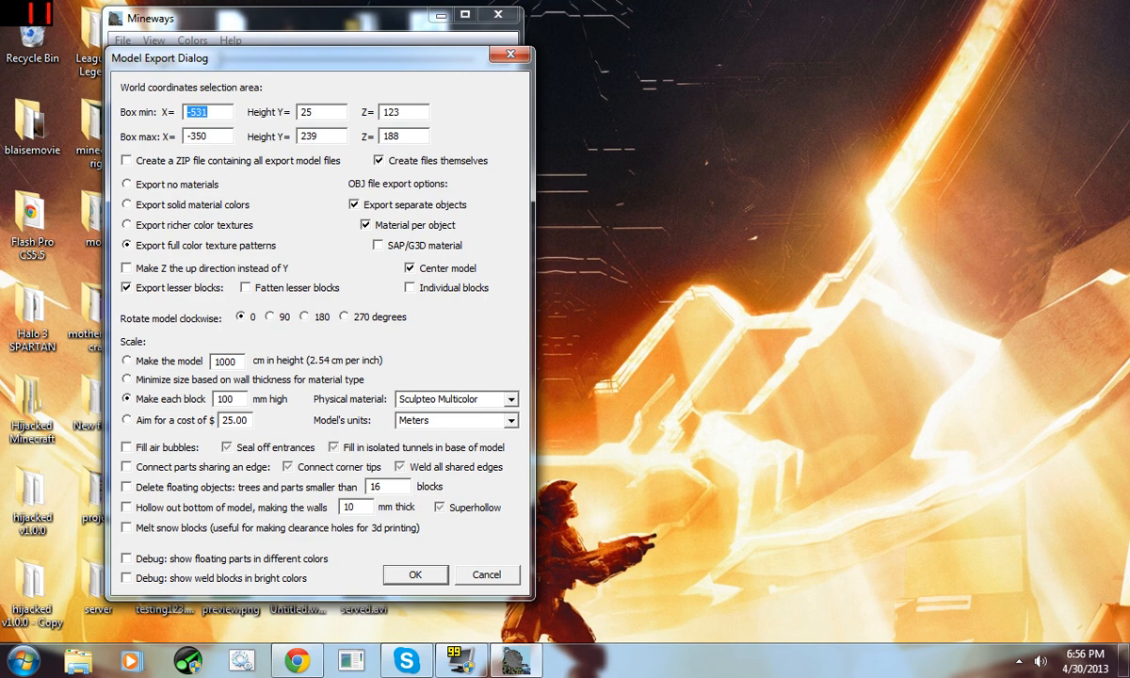
key("Return")
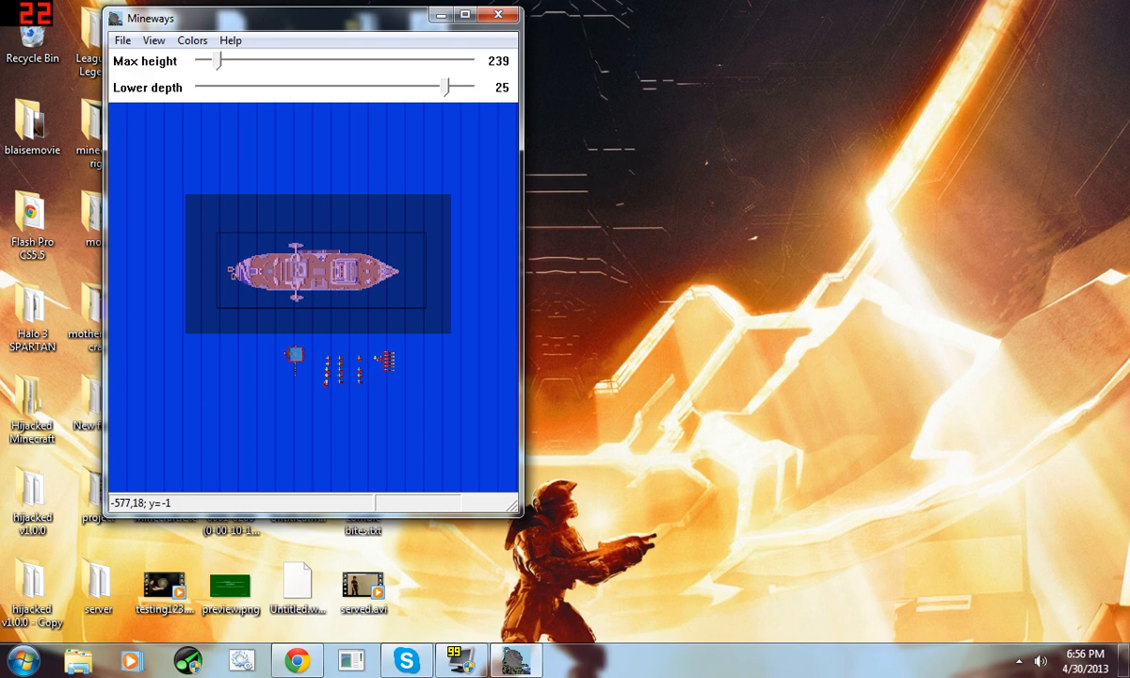
- Minimize Mineways, search the computer for the mineways folder and open it to locate the exported hijacked files
left_click(441, 15)
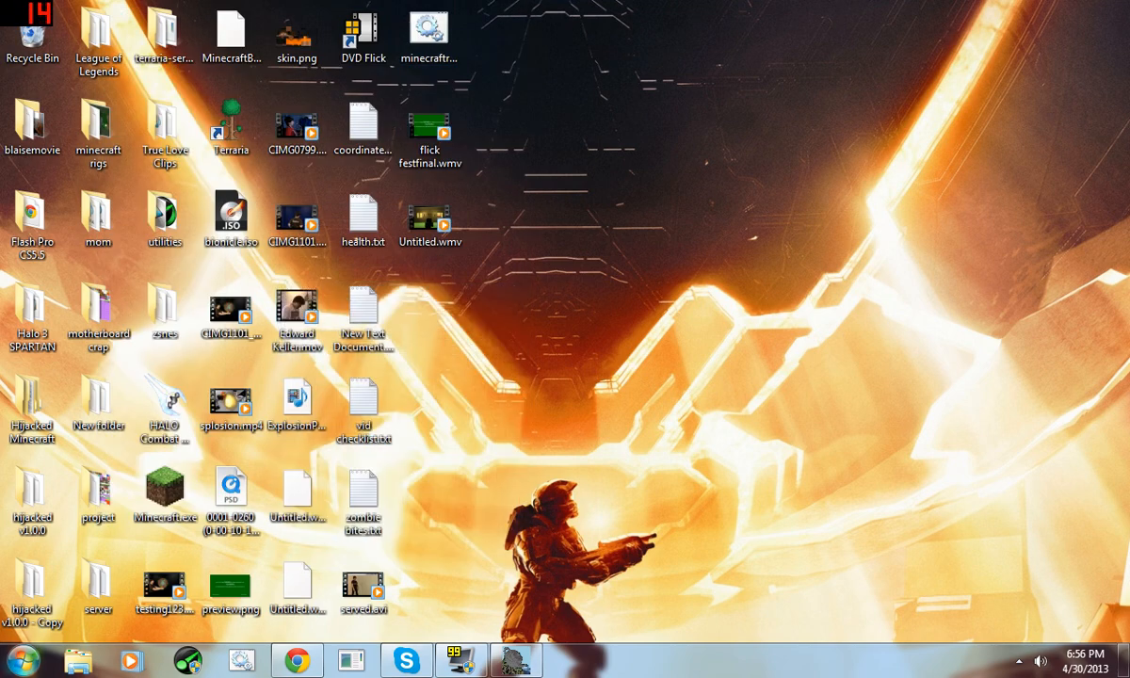
left_click(22, 660)
type("minecways")
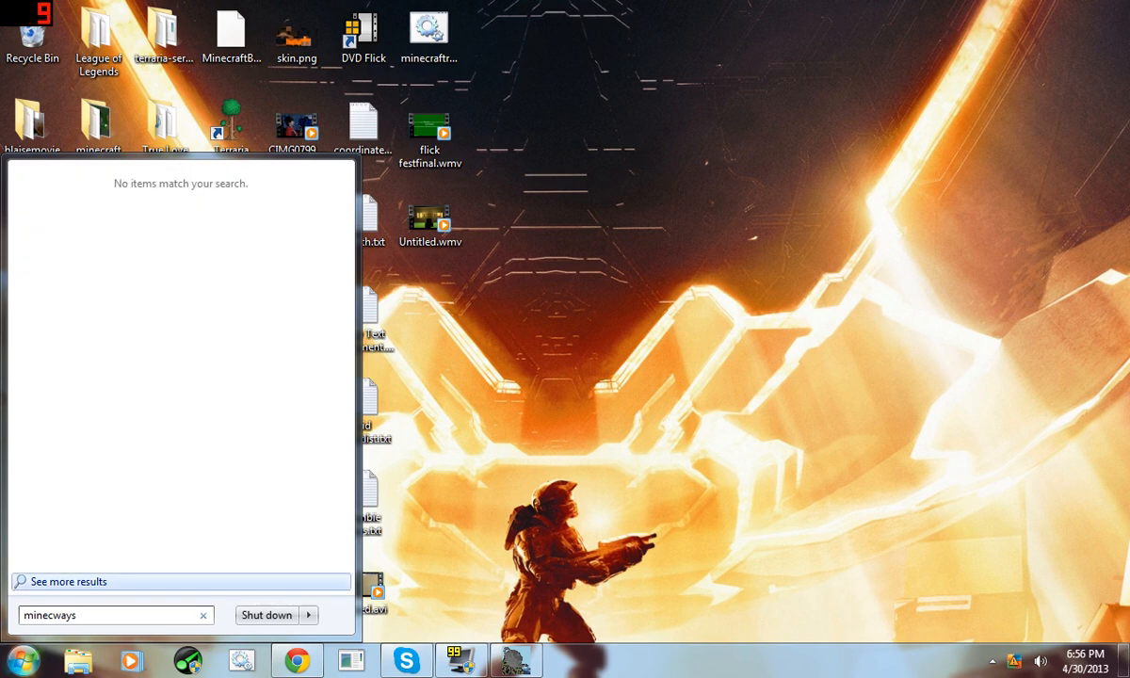
key("BackSpace")
key("BackSpace")
key("BackSpace")
key("BackSpace")
key("BackSpace")
type("wa")
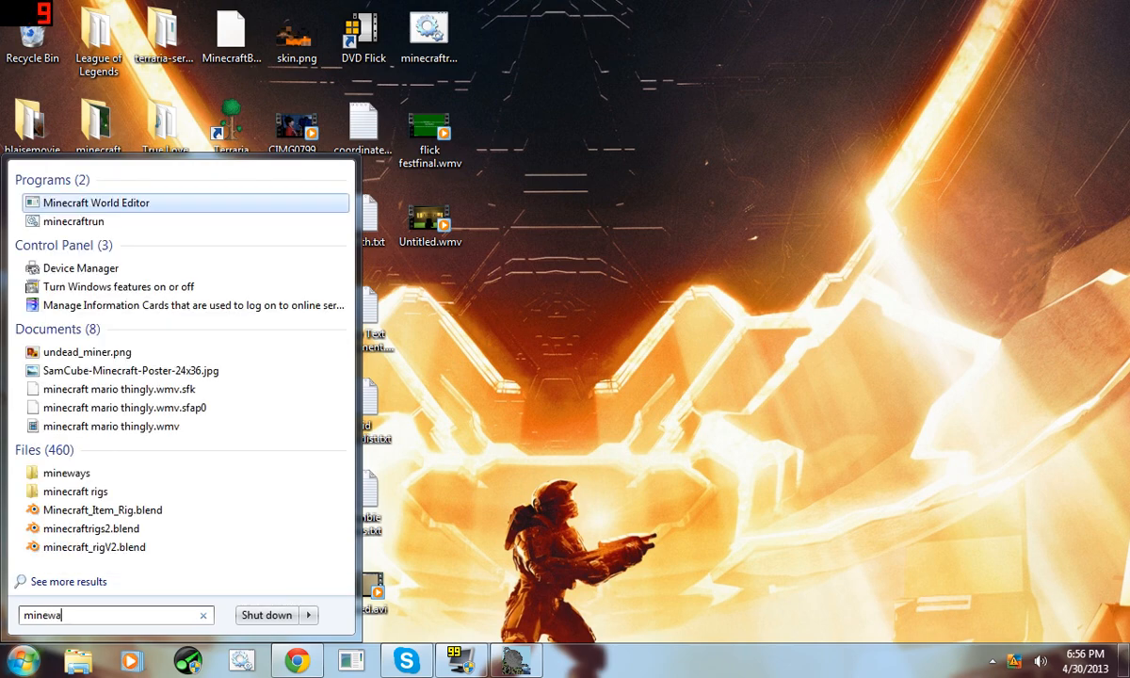
type("ys")
key("Return")
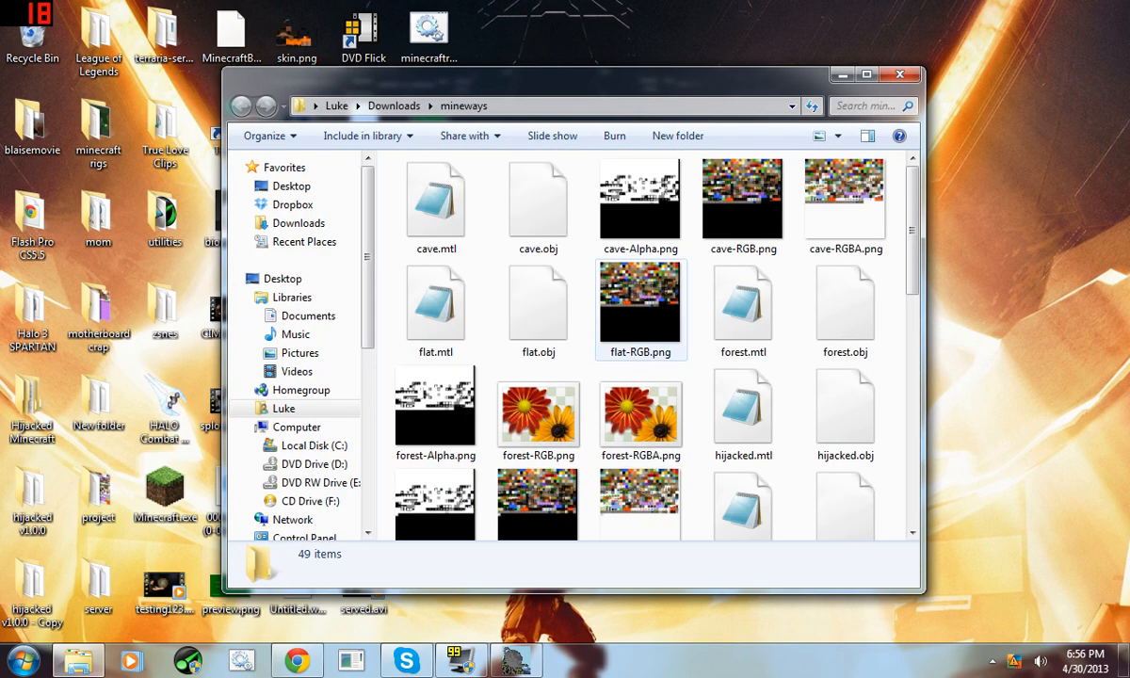
scroll(744, 250, "down", 3)
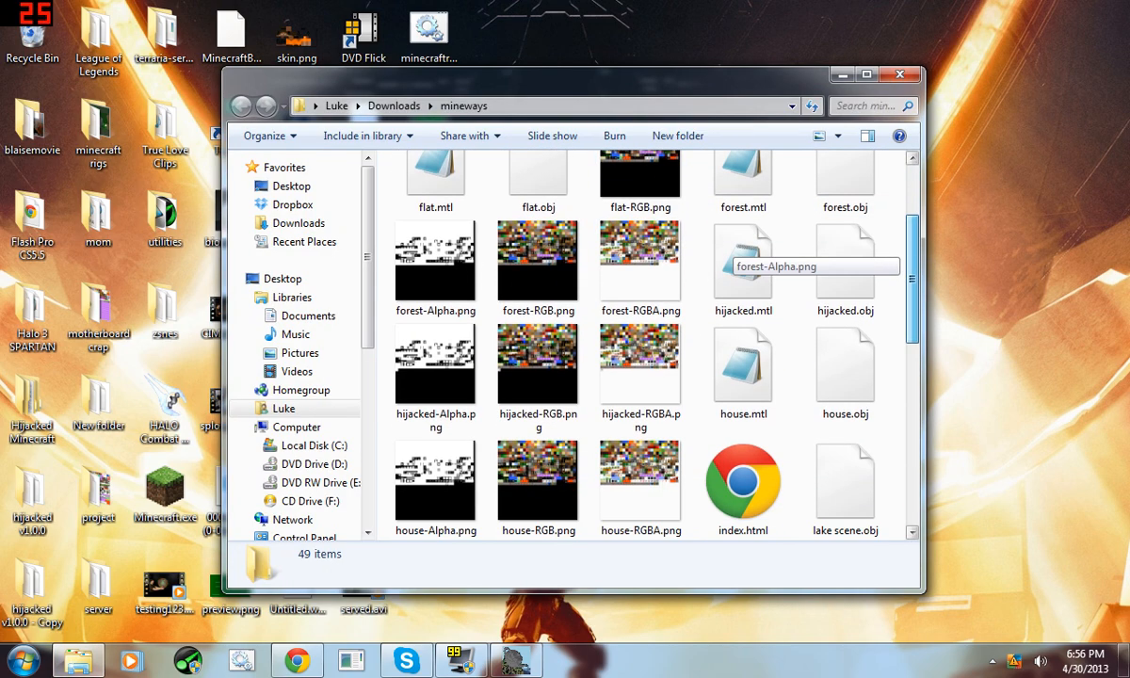
- Pick out the exported hijacked.obj in the mineways folder, minimize the folder, then launch Blender and dismiss its splash screen
left_click(845, 269)
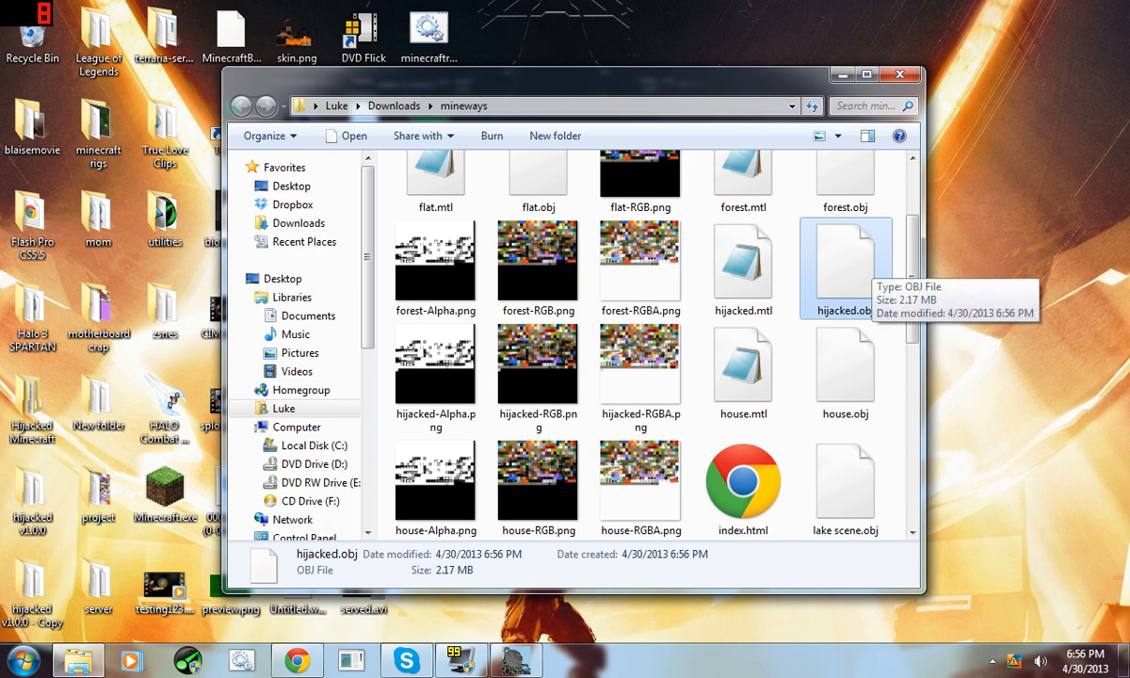
left_click(843, 74)
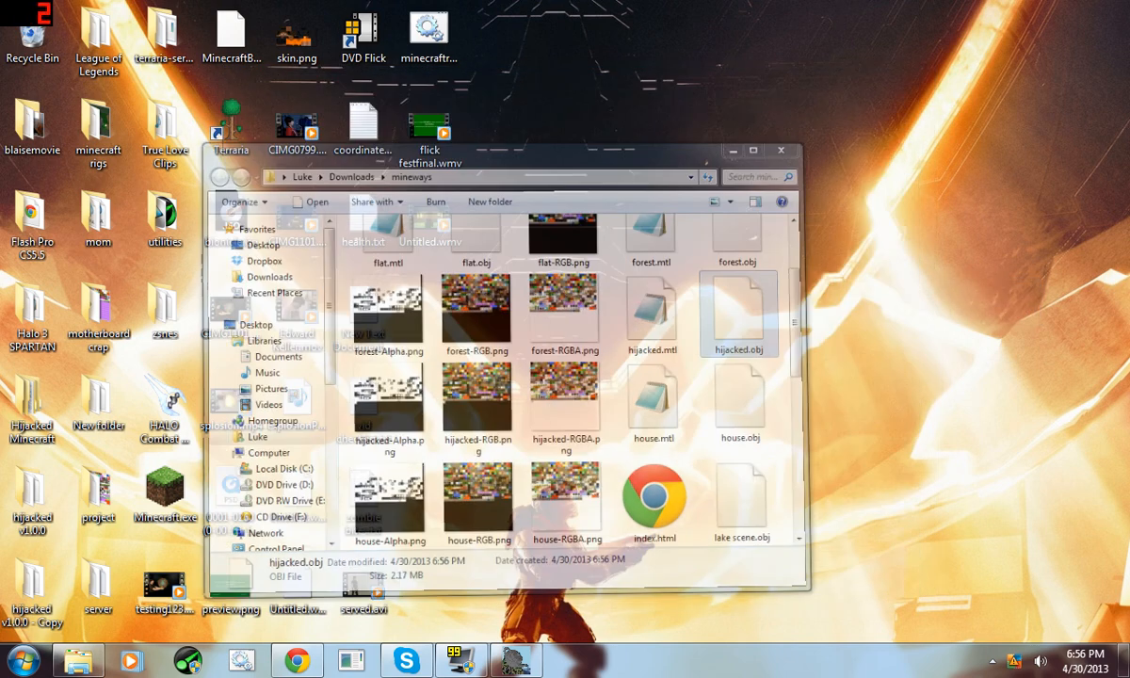
left_click(25, 660)
type("blender")
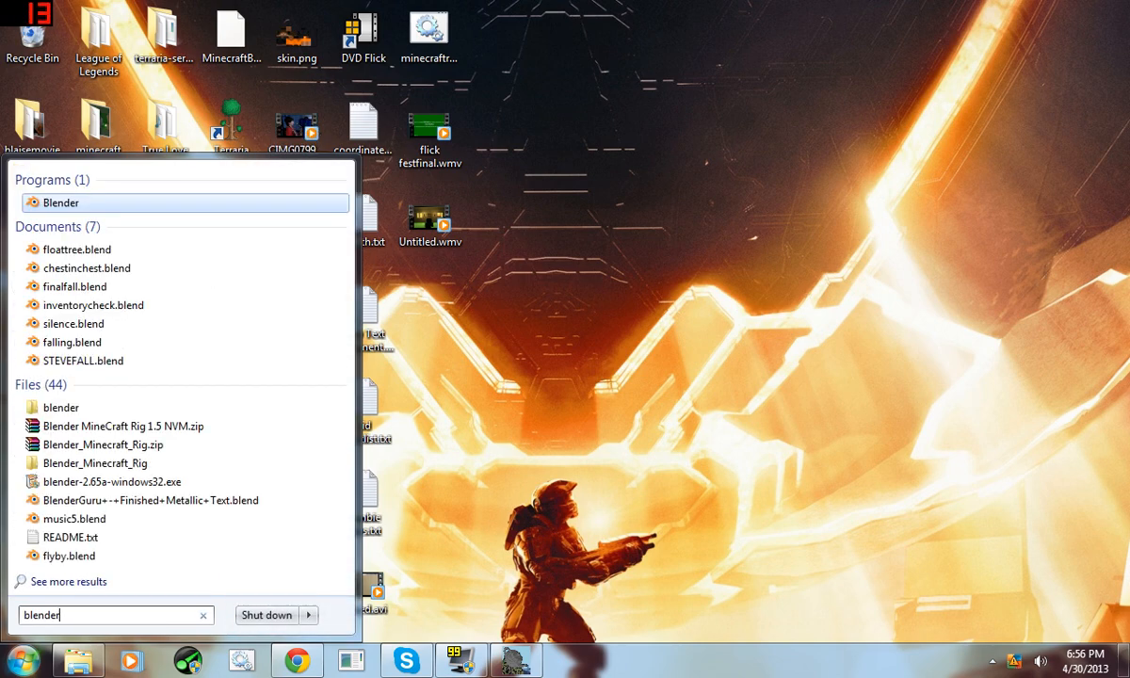
key("Return")
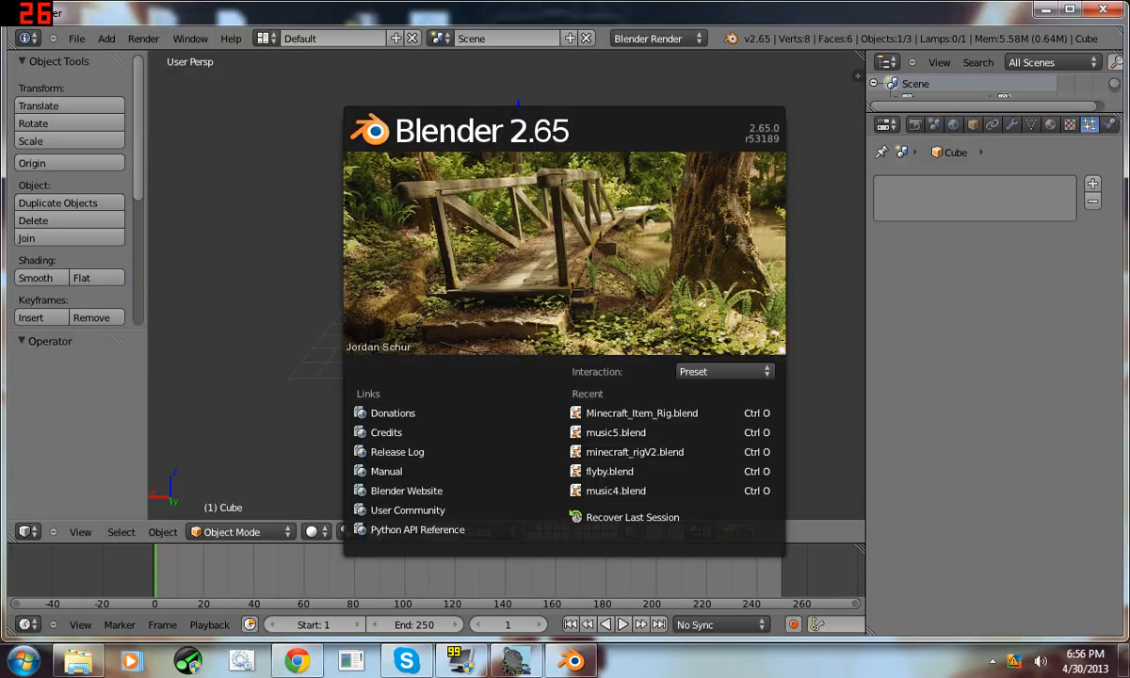
key("Escape")
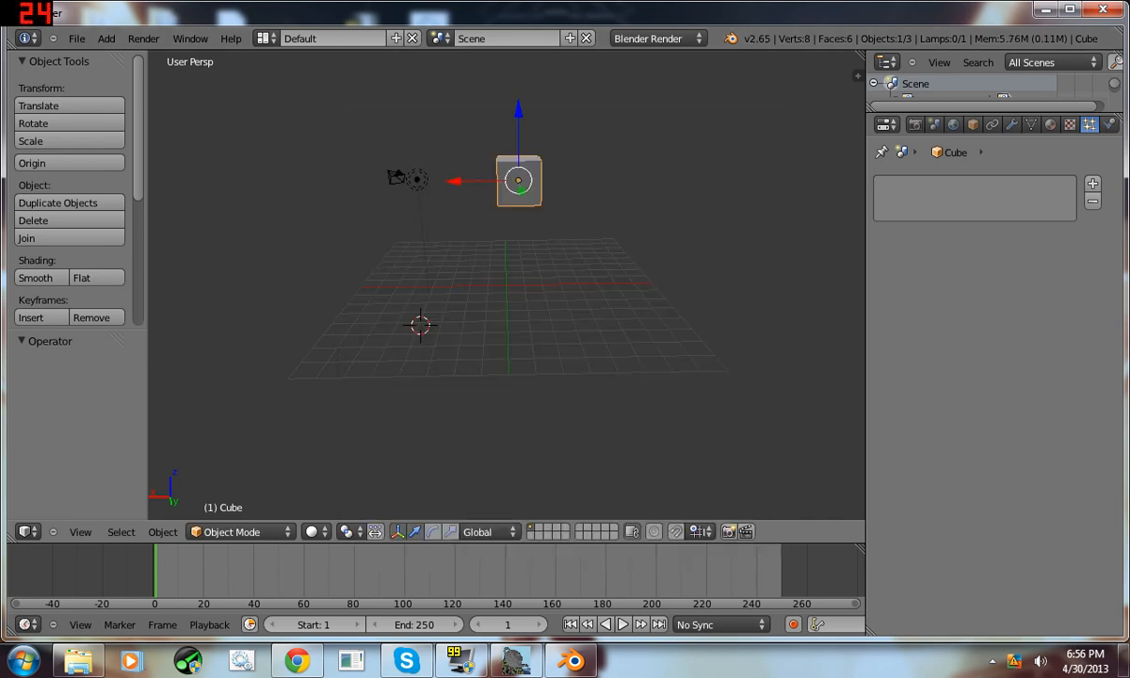
mouse_move(509, 283)
middle_mouse_down()
mouse_move(520, 294)
mouse_move(594, 292)
mouse_move(438, 287)
mouse_move(486, 275)
mouse_move(546, 322)
mouse_move(580, 294)
mouse_move(528, 289)
middle_mouse_up()
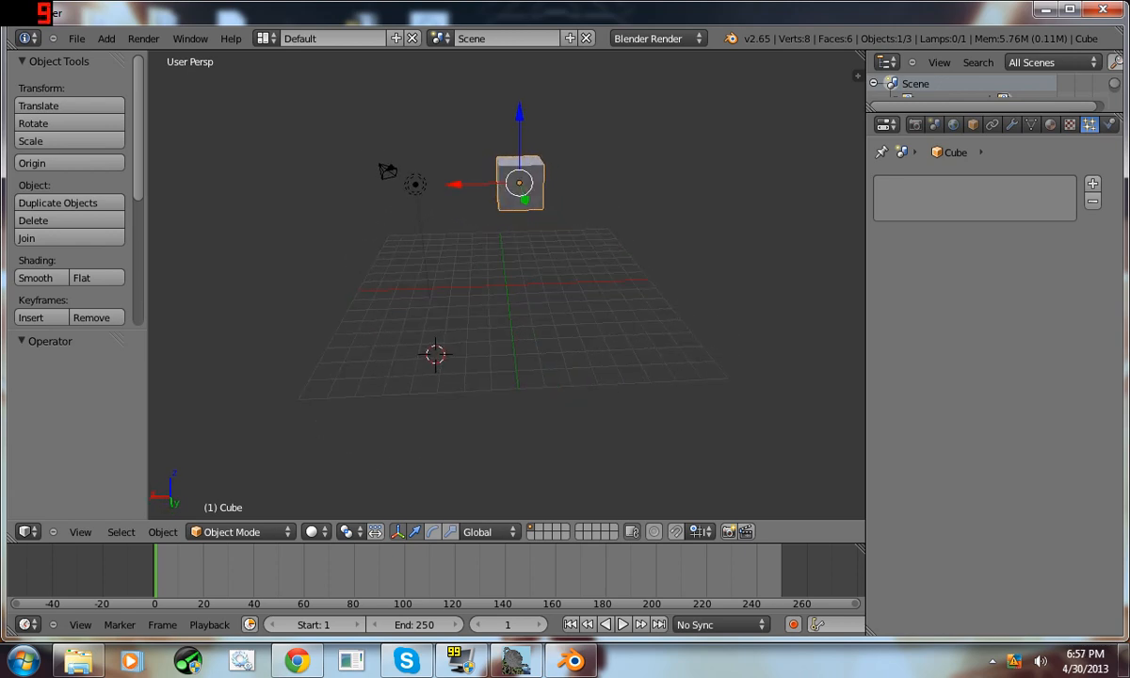
- Show the 3D view's properties sidebar and start the Screencast Keys display
key("n")
scroll(778, 283, "down", 7)
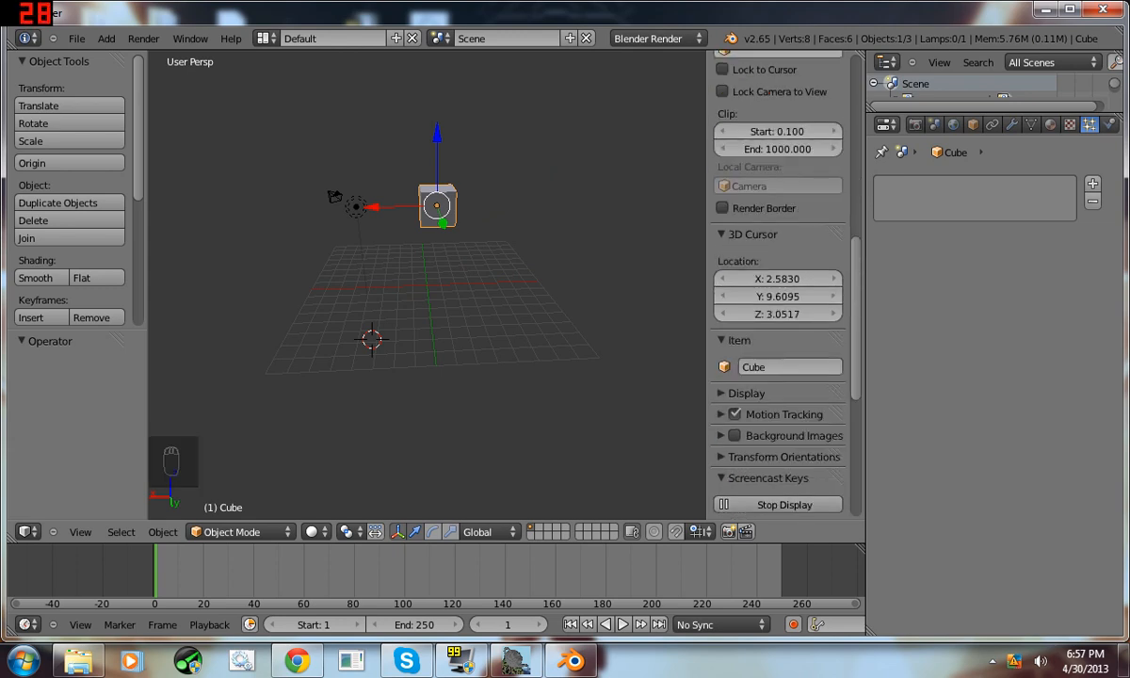
middle_click_drag(405, 264, 573, 260)
- Move the default cube about 0.96 along X and -1.41 along Z to try out the key display
key("f")
key("g")
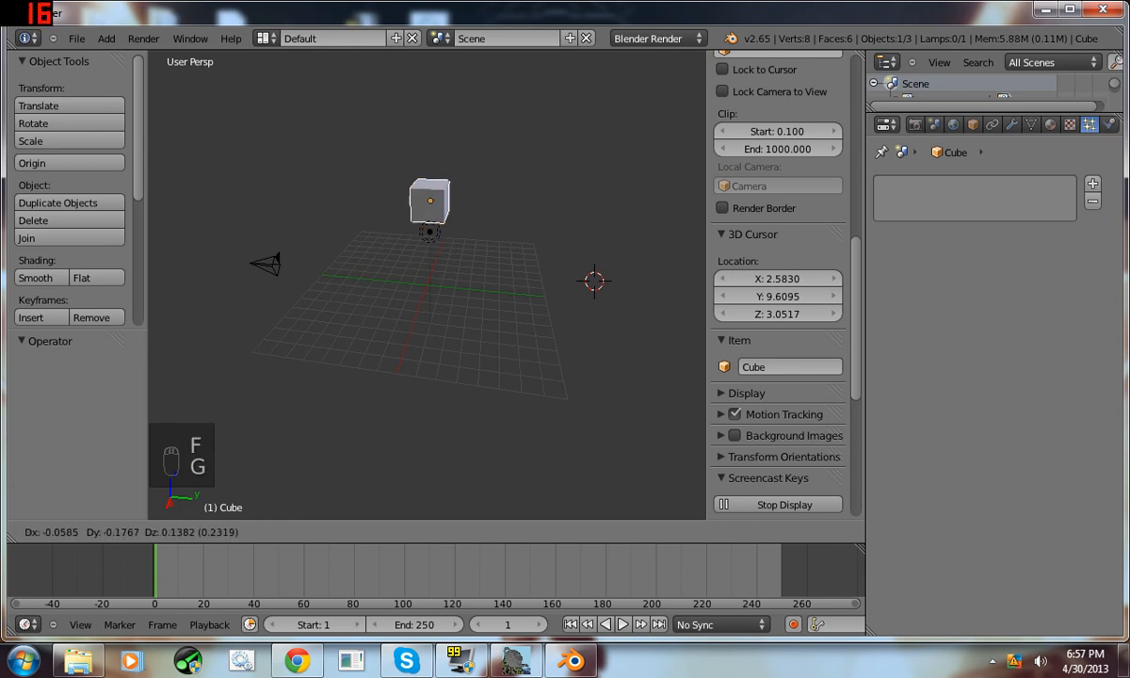
left_click(430, 232)
key("d")
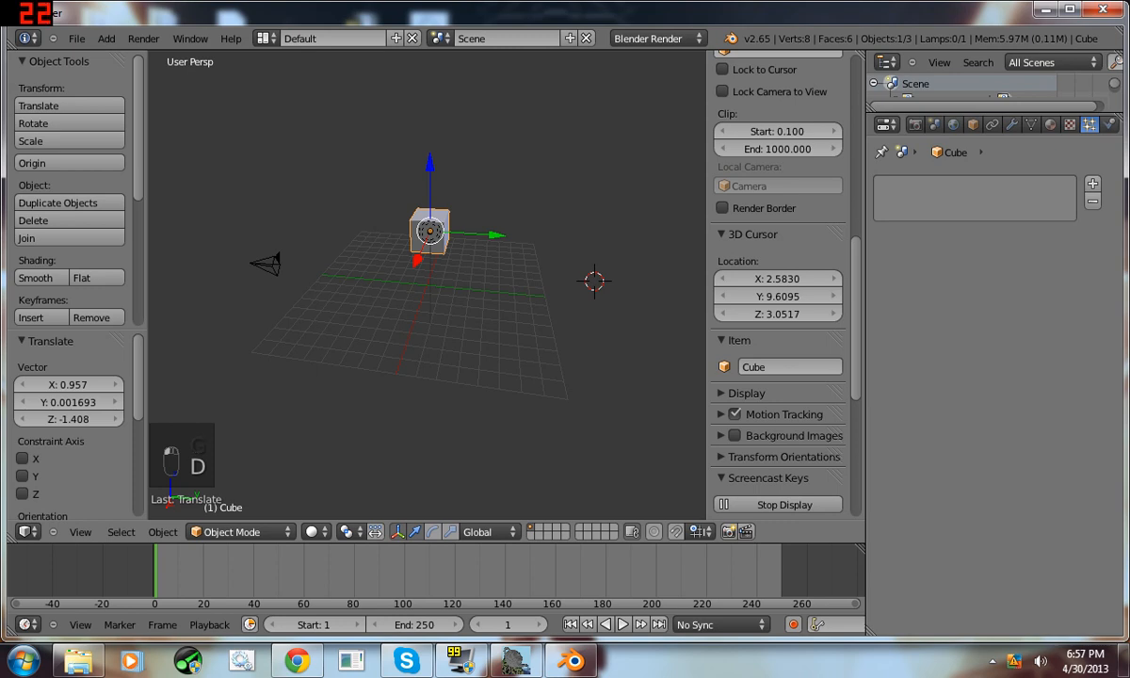
middle_click_drag(430, 232, 288, 229)
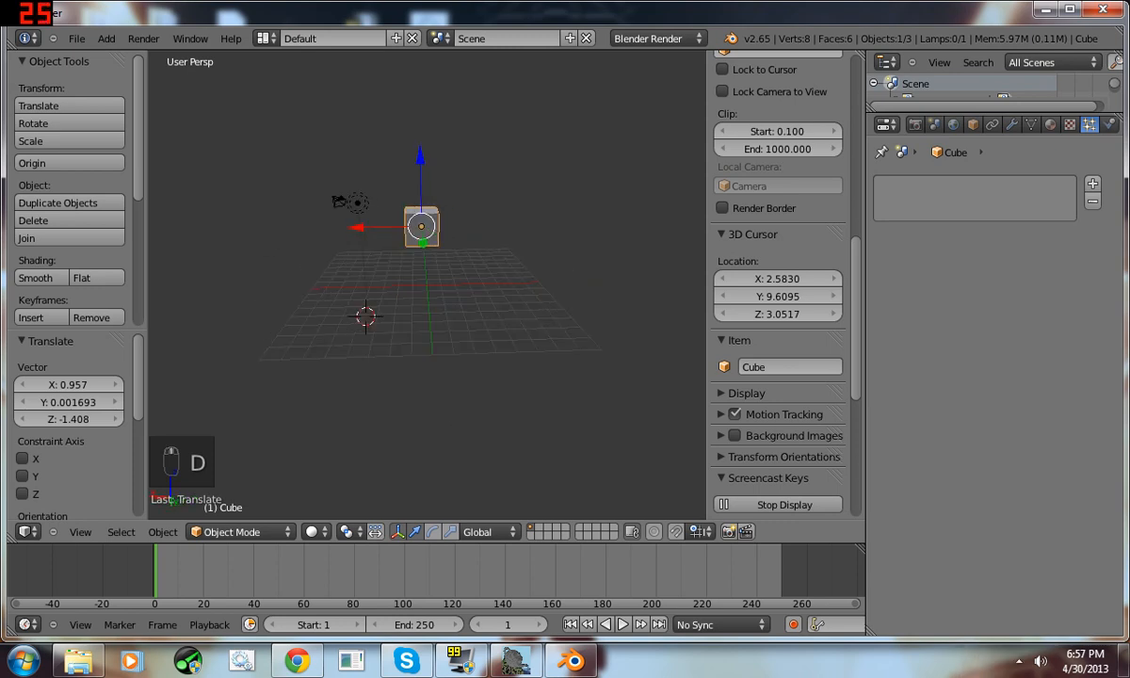
- Check in the user preferences' add-on list that Import-Export: Wavefront OBJ format is enabled, toggling it off and back on
left_click(78, 38)
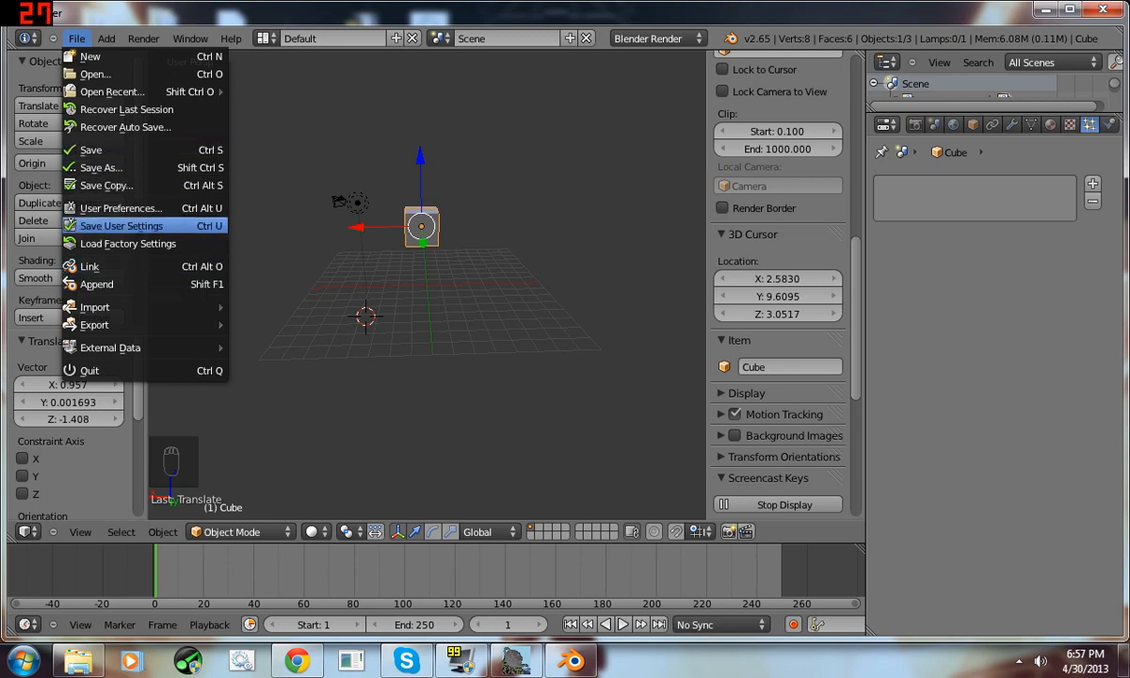
left_click(120, 209)
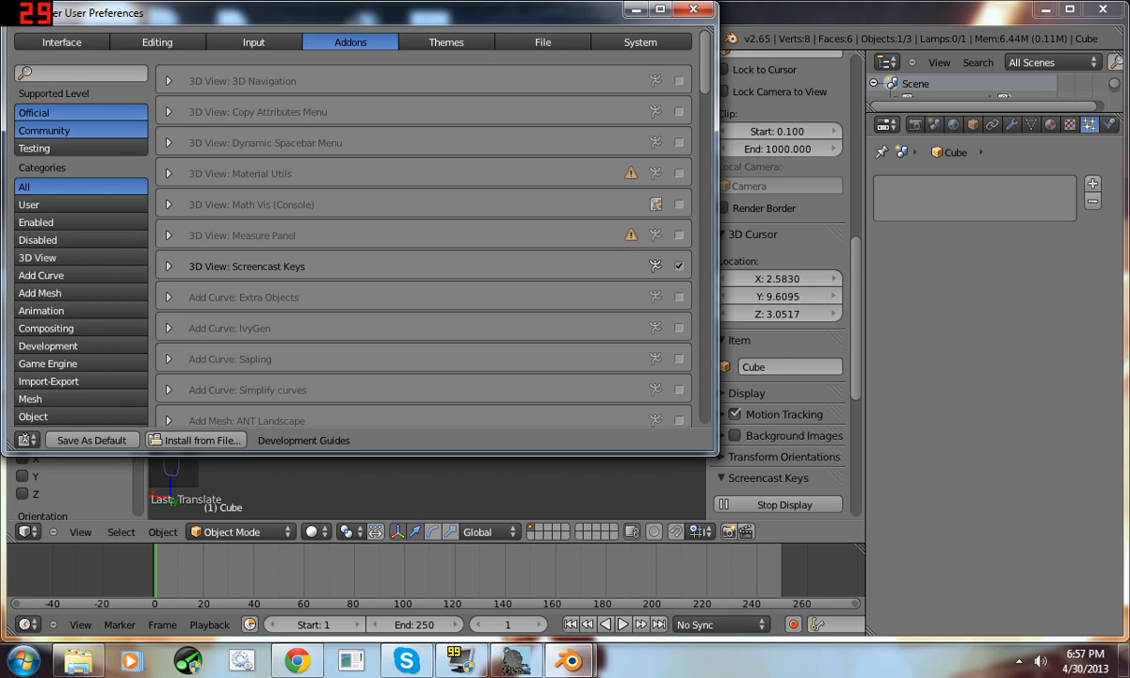
scroll(358, 236, "down", 6)
scroll(358, 236, "up", 6)
scroll(358, 235, "down", 6)
scroll(358, 235, "up", 6)
scroll(358, 236, "down", 8)
scroll(358, 236, "down", 10)
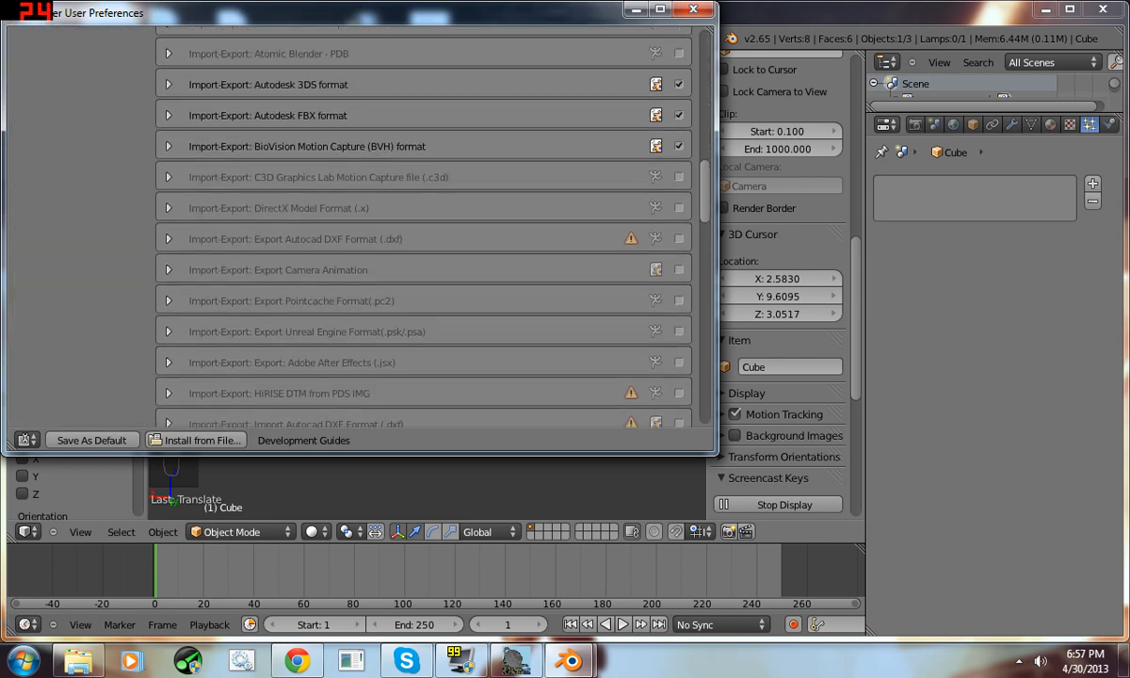
scroll(424, 227, "up", 1)
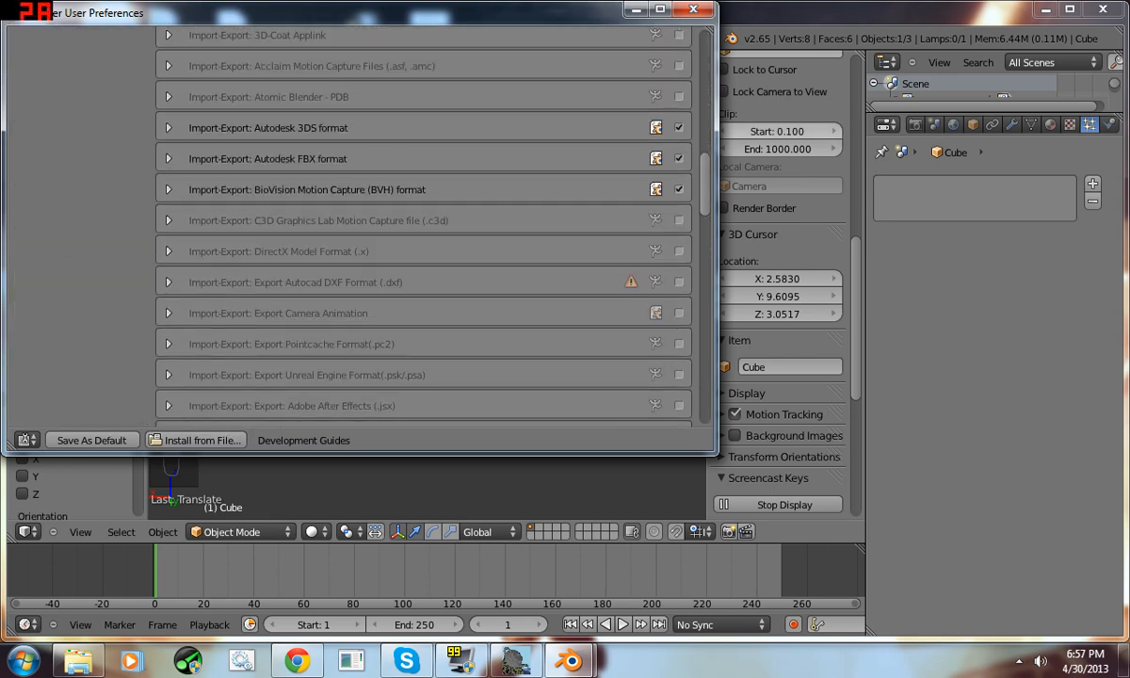
scroll(424, 227, "down", 8)
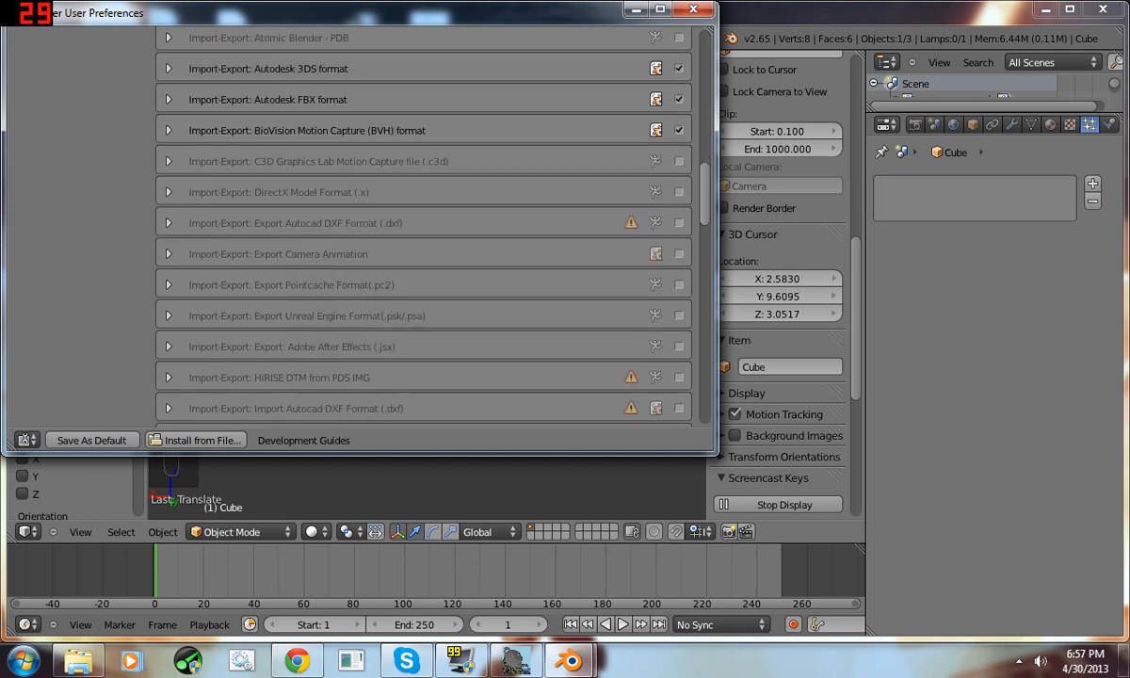
scroll(424, 227, "down", 6)
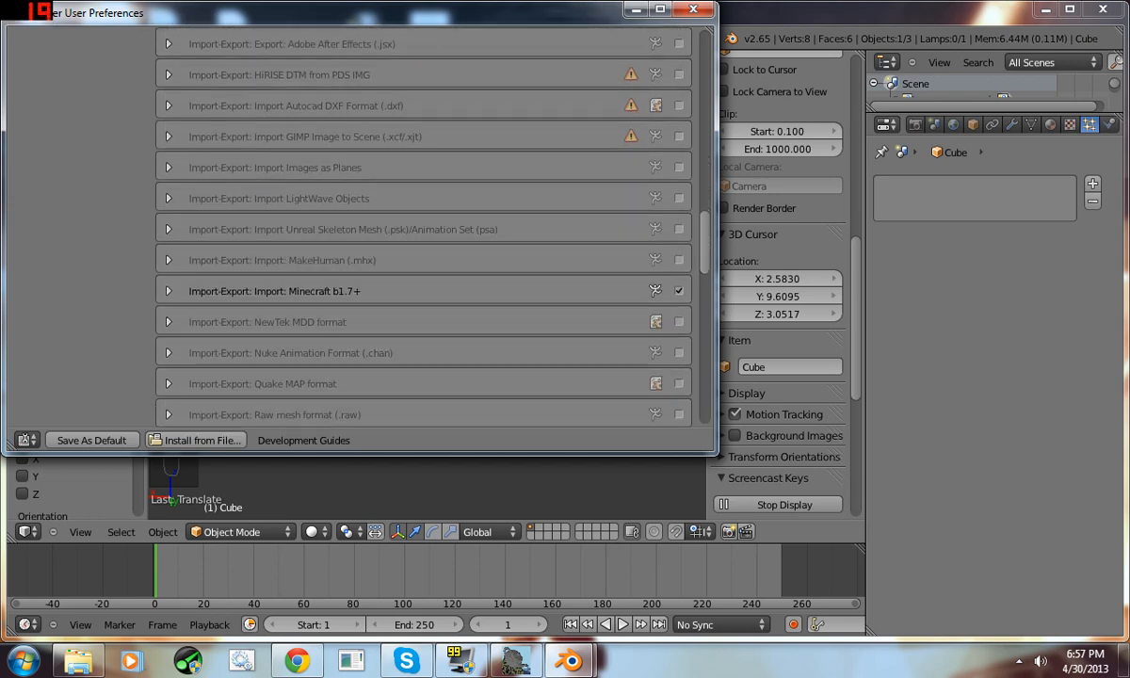
scroll(424, 226, "down", 4)
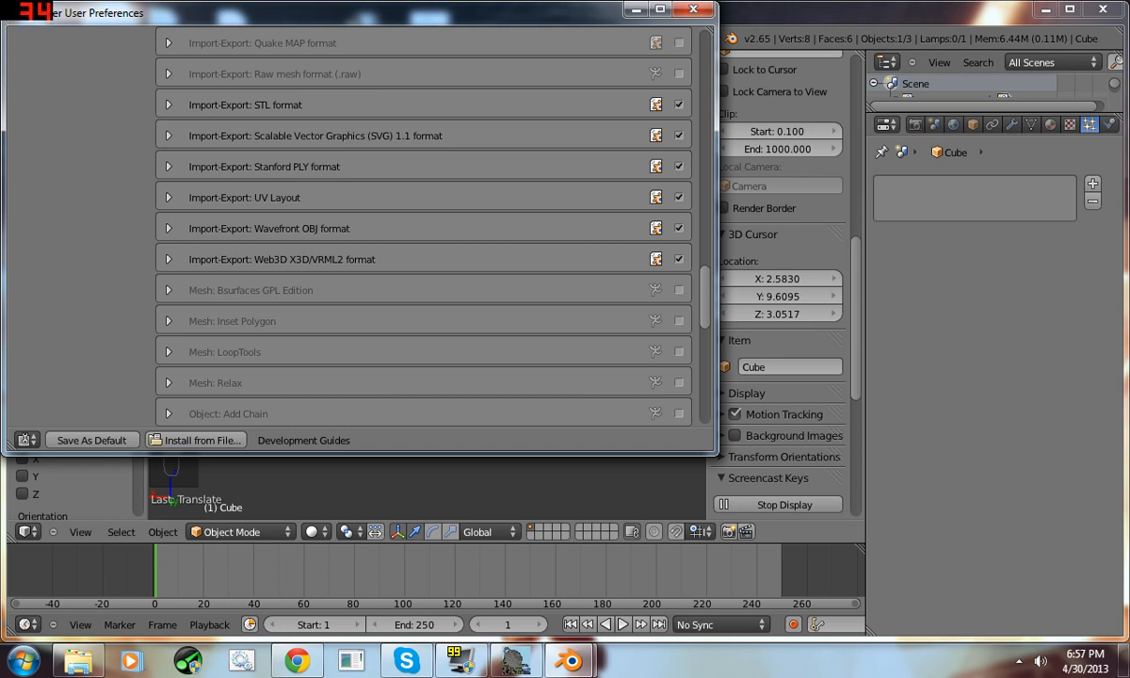
left_click(679, 228)
left_click(679, 228)
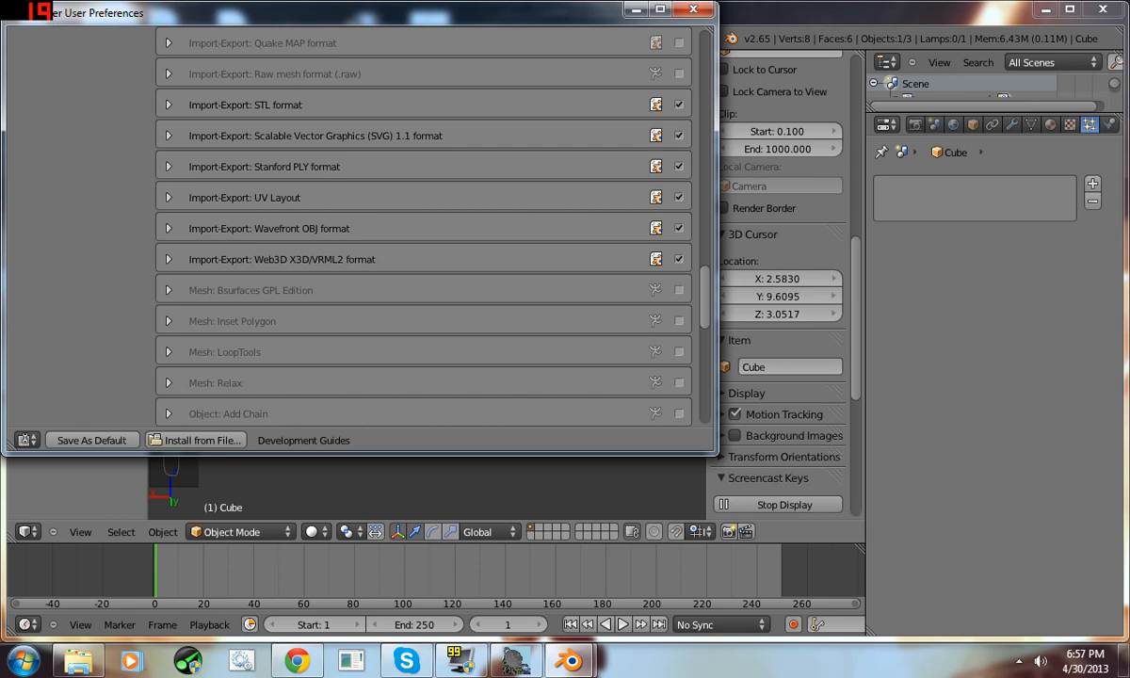
- Review the Import-Export add-ons and the Interface and Input preferences, and close the user preferences
scroll(424, 226, "up", 15)
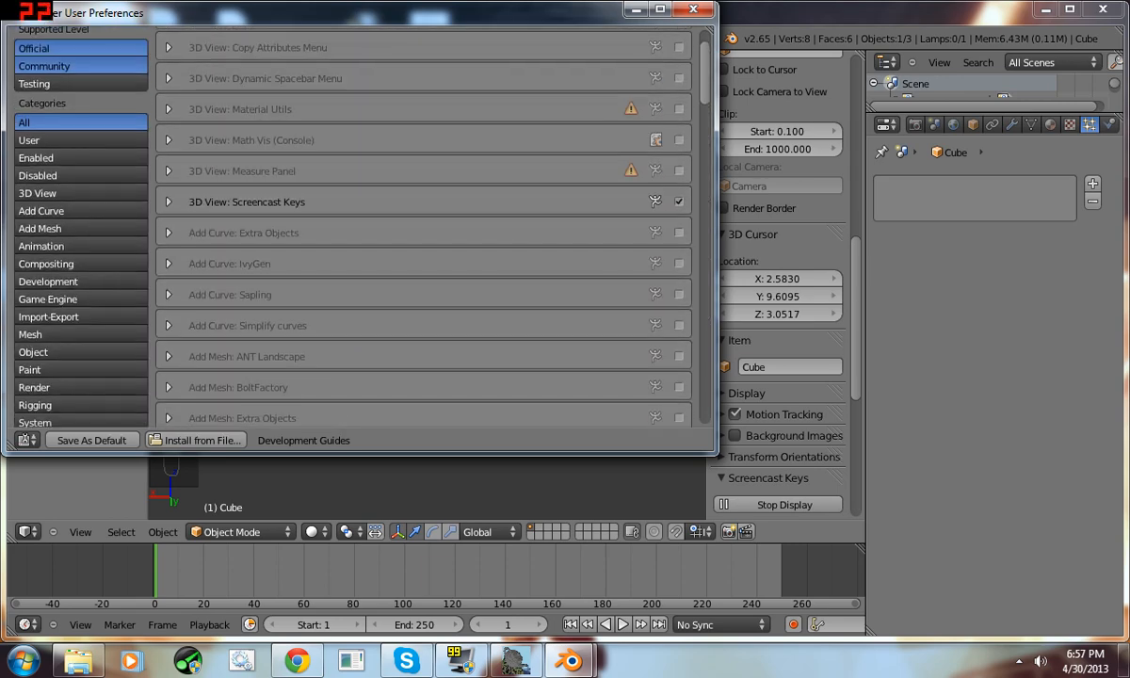
left_click(79, 318)
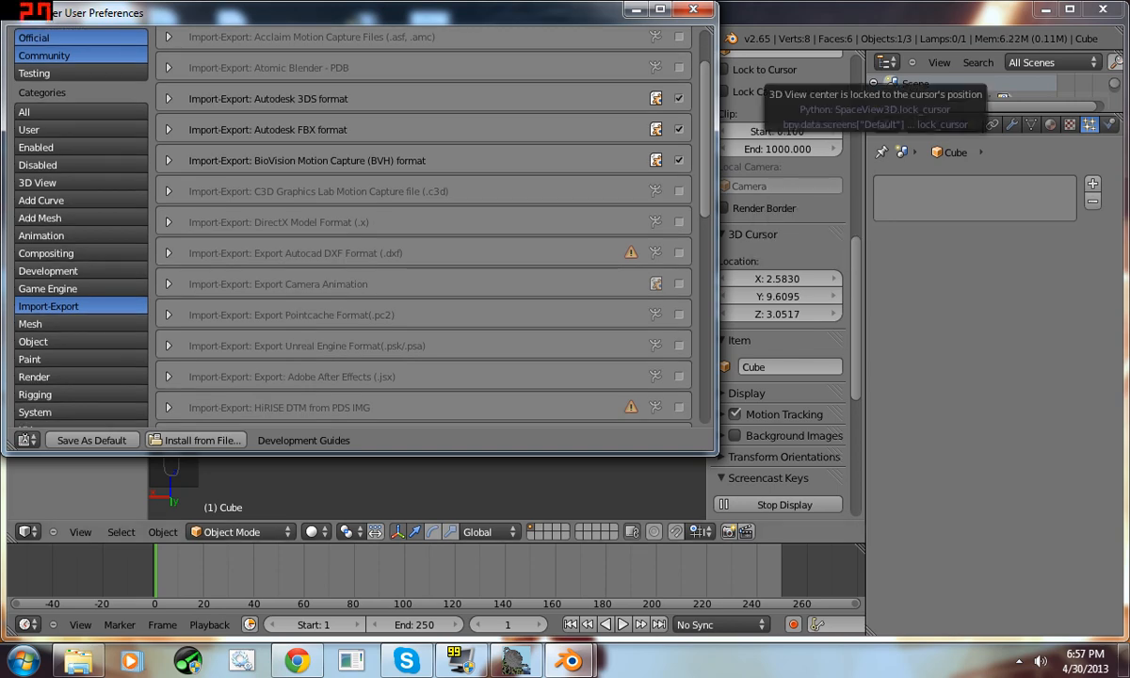
scroll(640, 113, "up", 2)
left_click(62, 42)
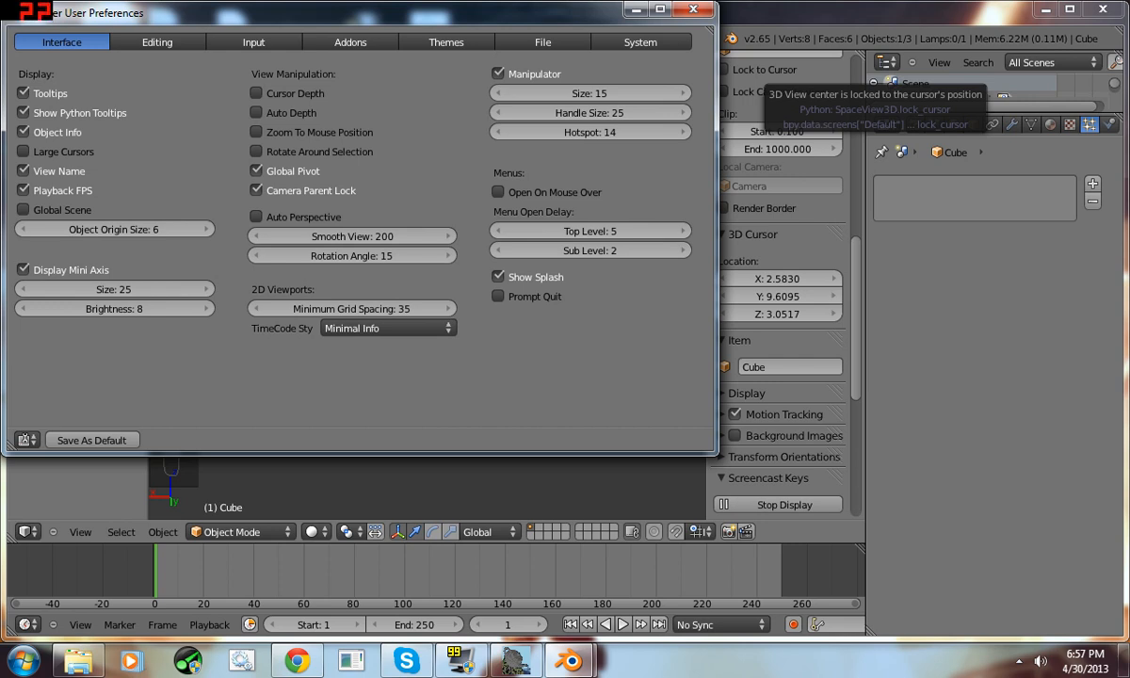
left_click(253, 42)
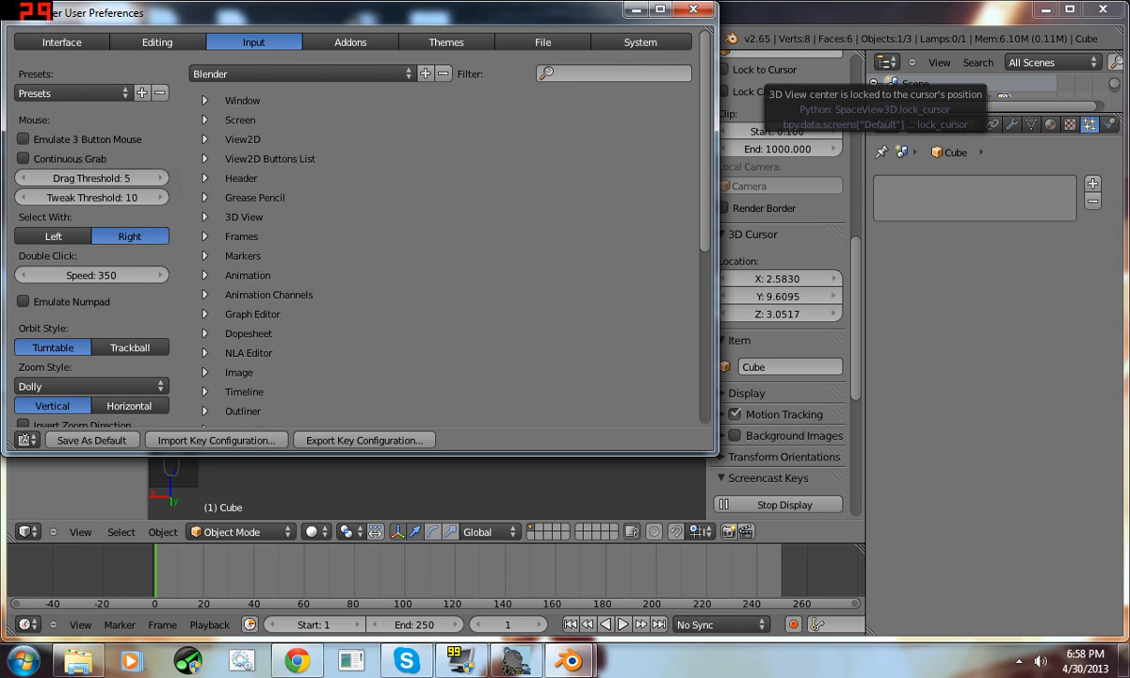
left_click(694, 10)
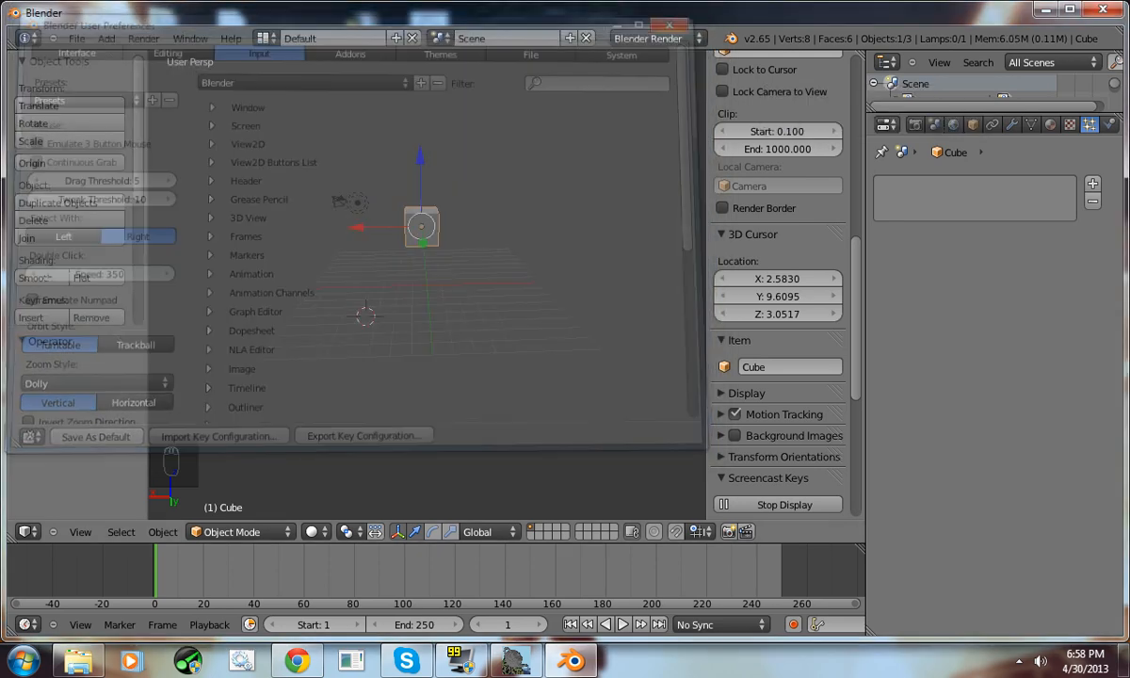
- Widen the 3D view and delete the default cube from the scene
middle_click_drag(424, 283, 569, 296)
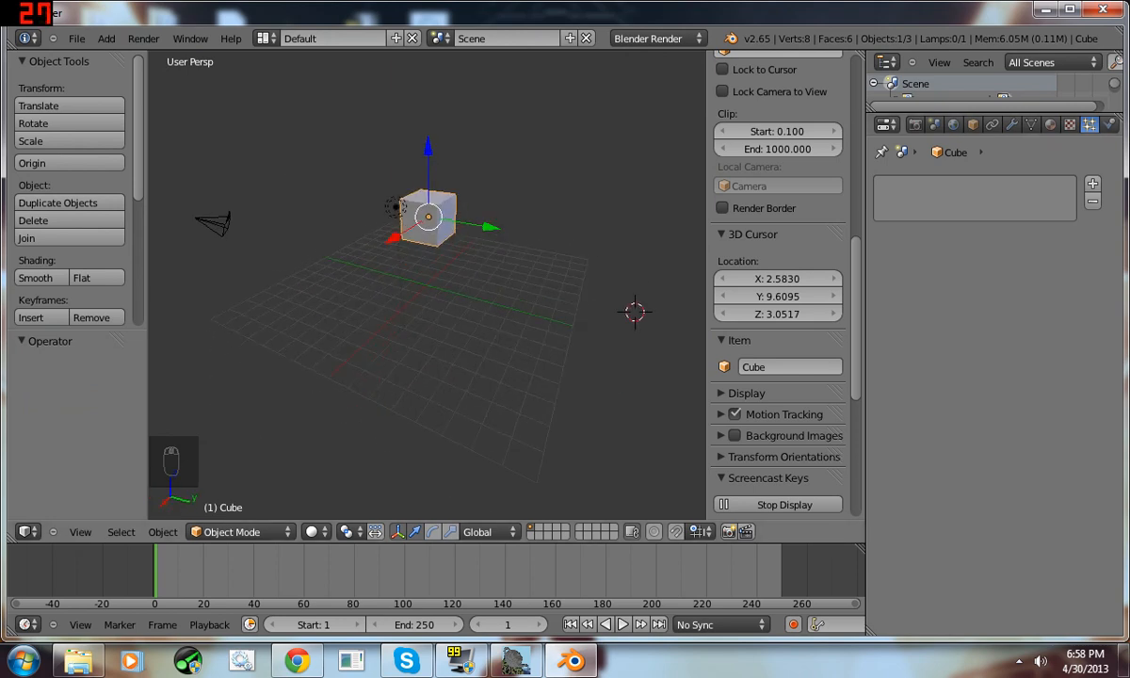
left_click_drag(865, 330, 946, 330)
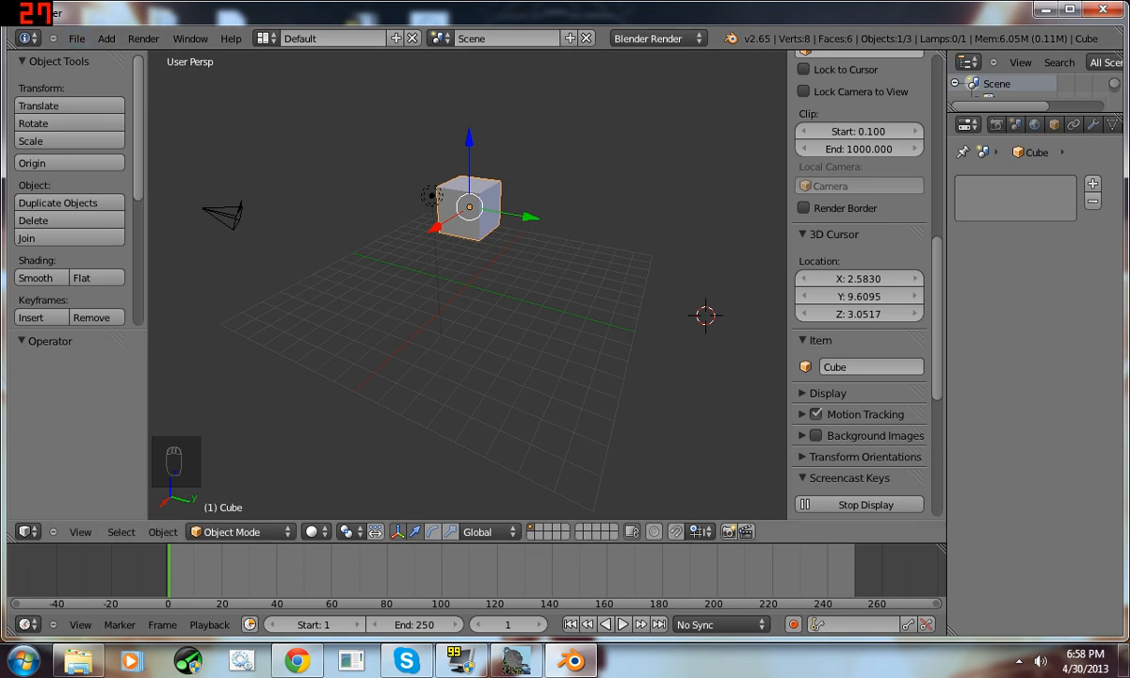
key("x")
left_click(435, 209)
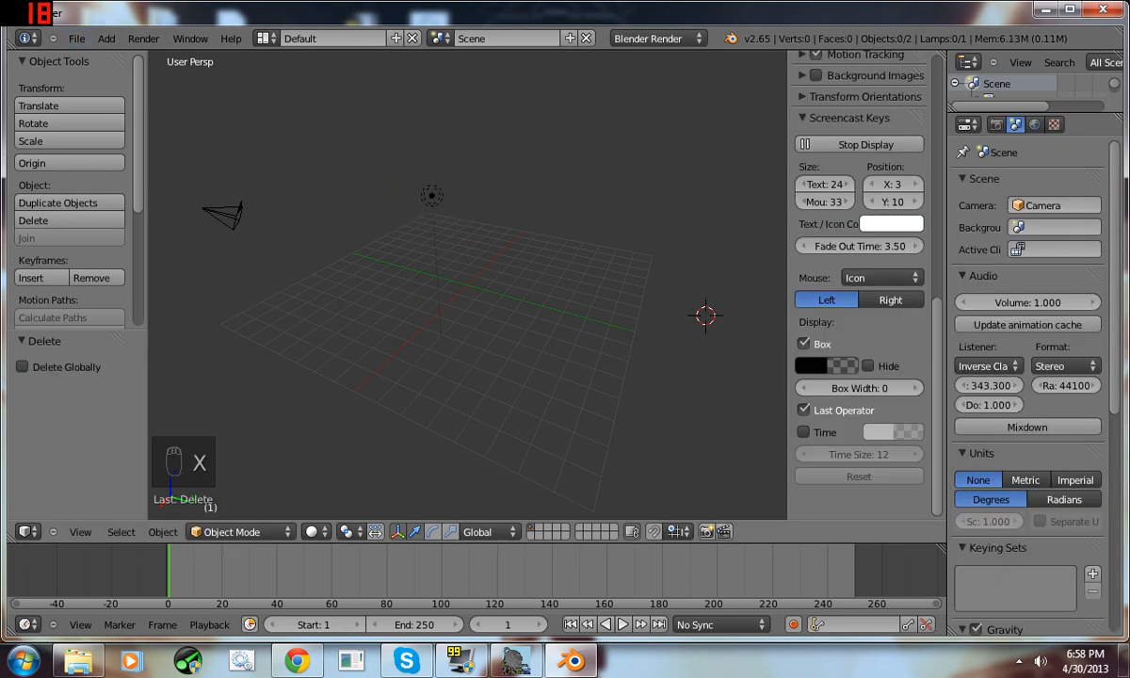
key("x")
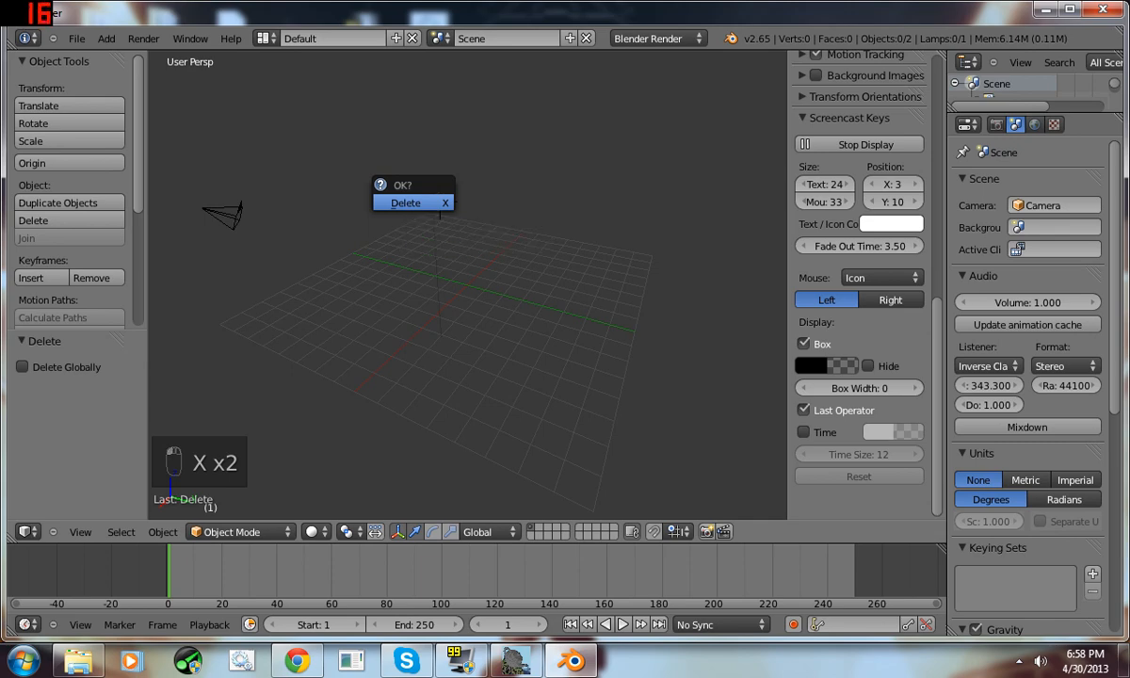
left_click(434, 204)
- Select the camera and place the 3D cursor at about X 7.22, Y -0.34, Z 4.44
right_click(222, 215)
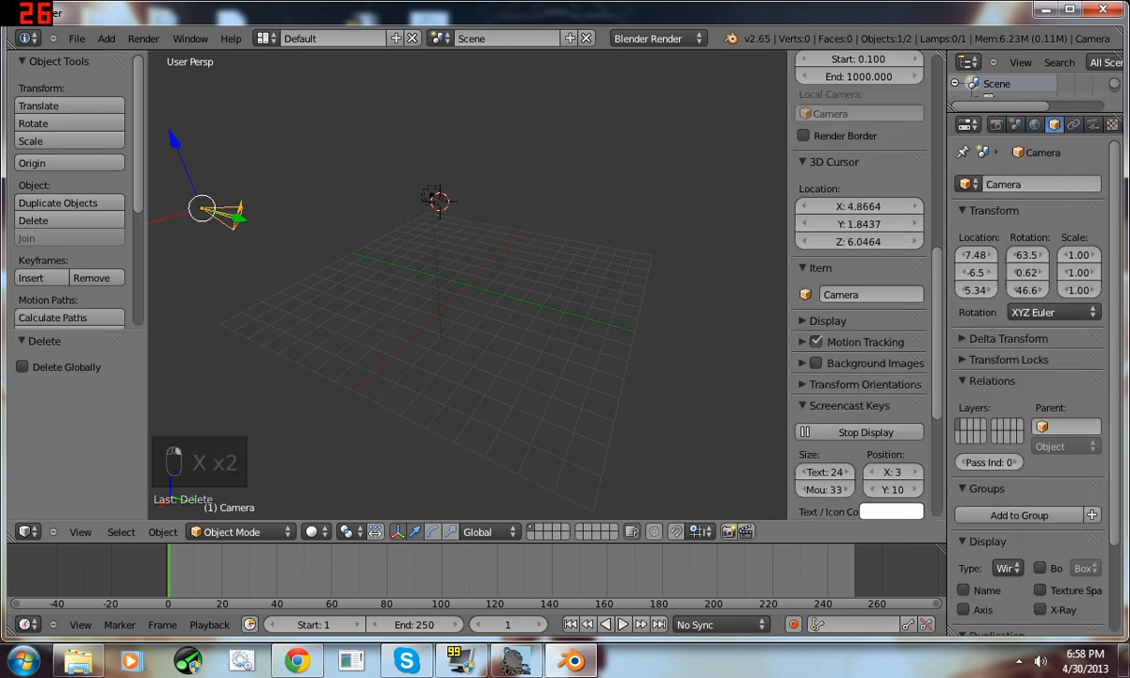
left_click(338, 266)
mouse_move(338, 266)
middle_mouse_down()
mouse_move(461, 258)
mouse_move(352, 260)
middle_mouse_up()
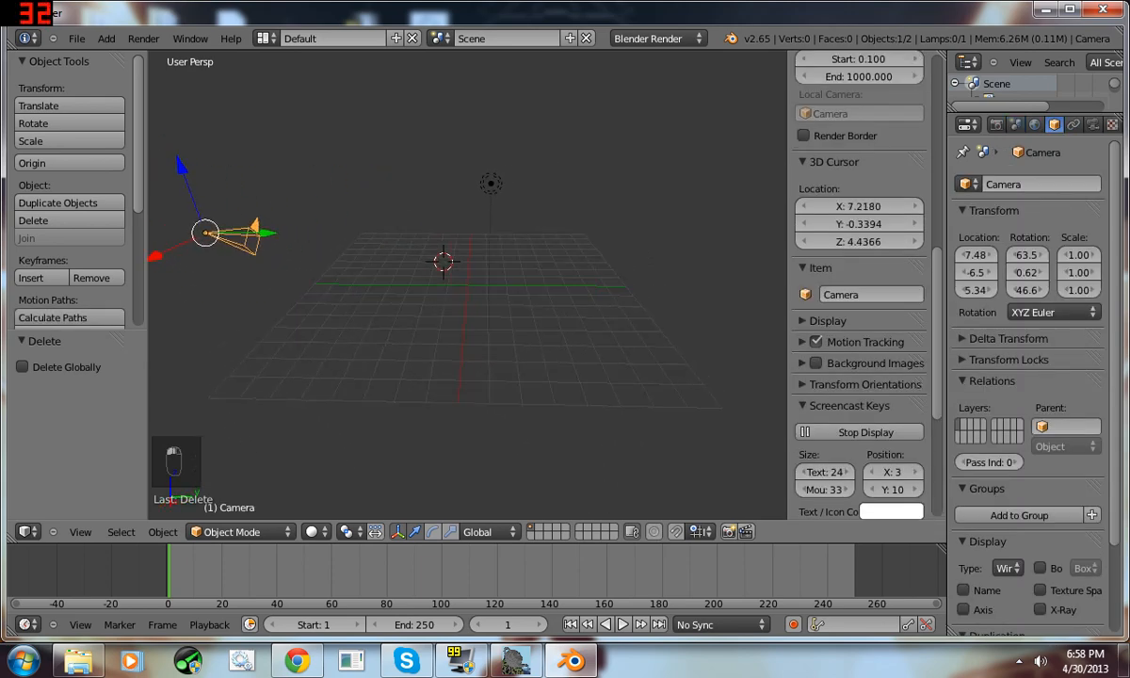
- Import hijacked.obj from the mineways folder as a Wavefront OBJ and view the ship from its side
left_click(76, 39)
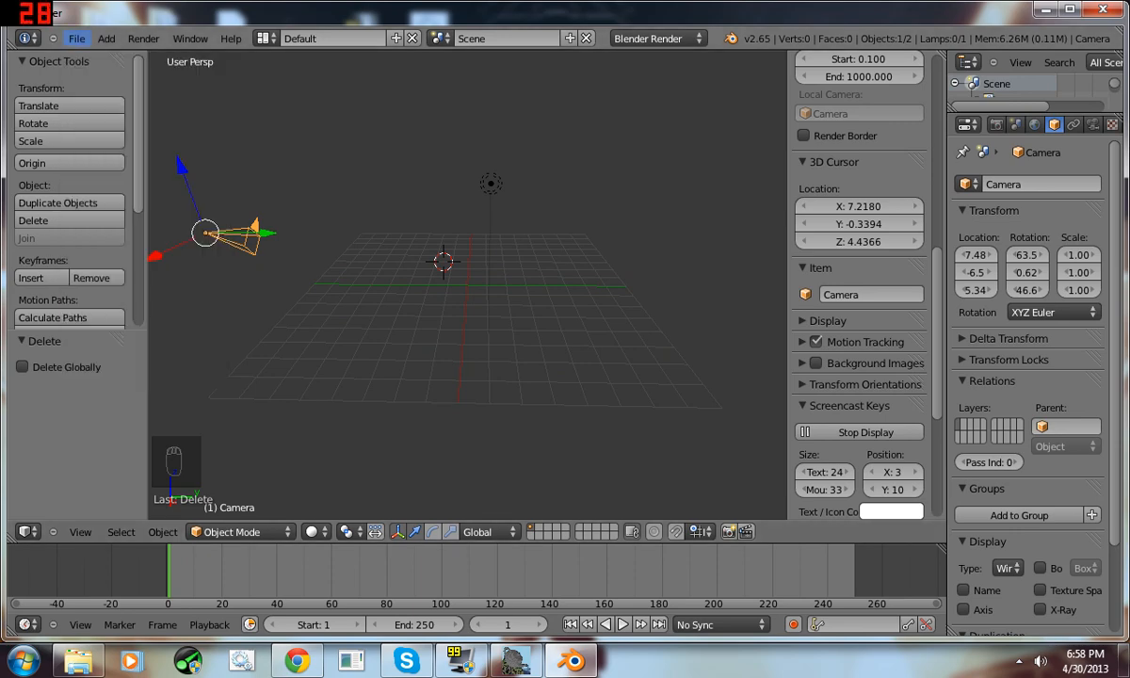
left_click(77, 39)
mouse_move(141, 307)
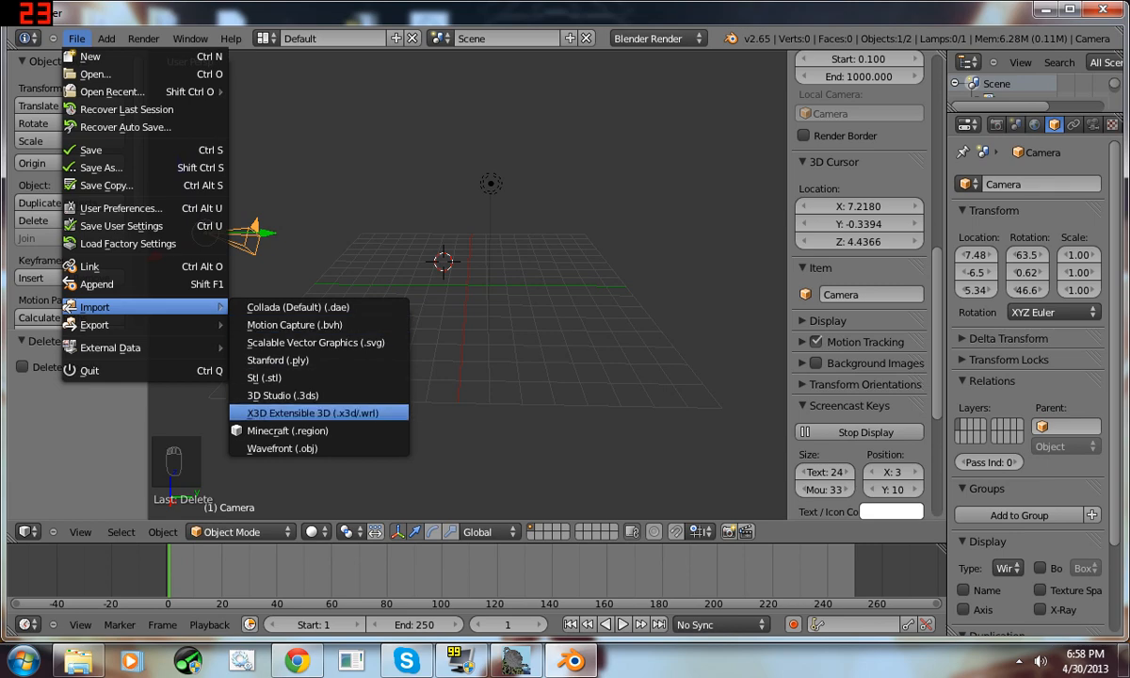
left_click(283, 448)
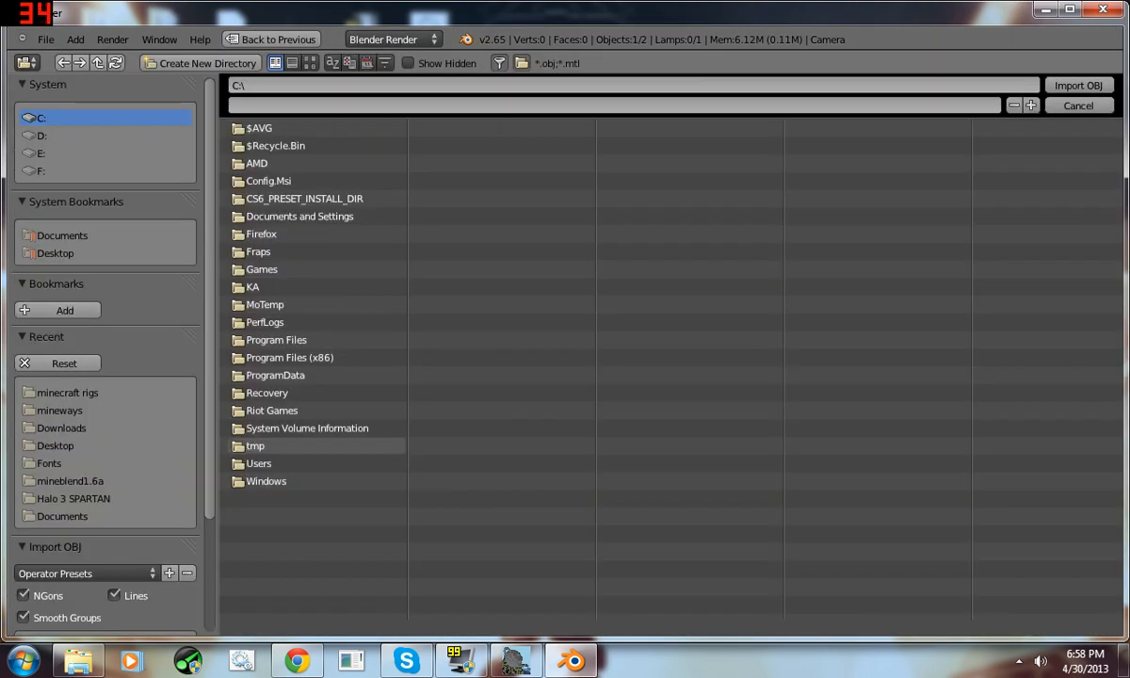
left_click(60, 411)
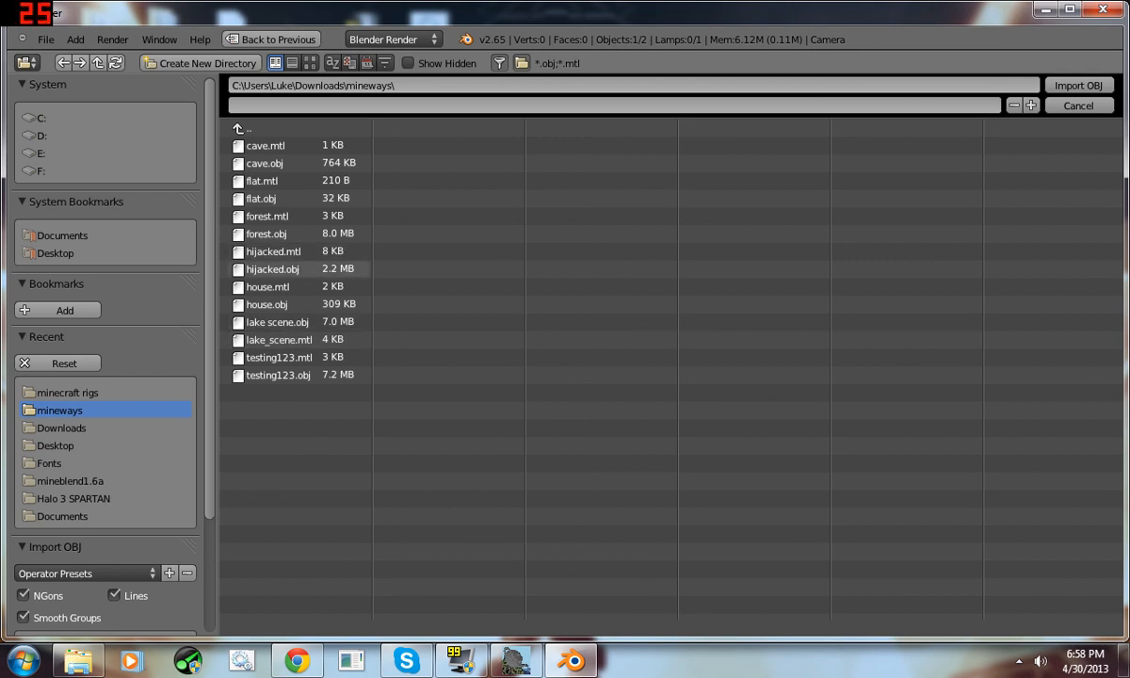
left_click(291, 269)
left_click(1080, 86)
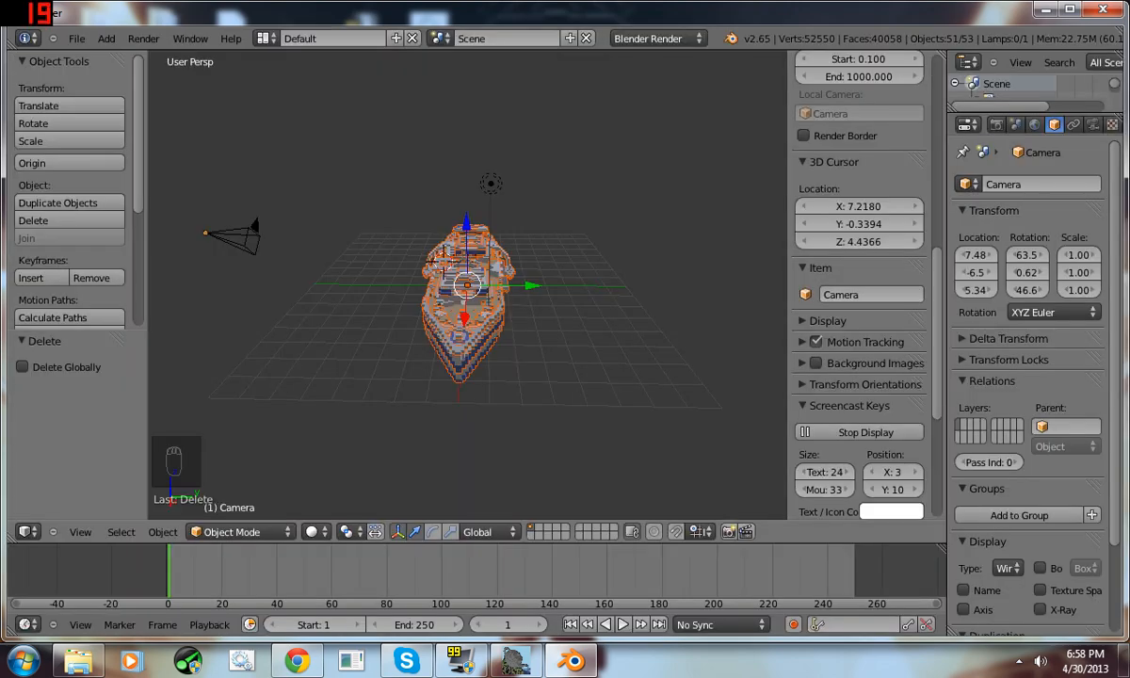
middle_click_drag(555, 306, 400, 300)
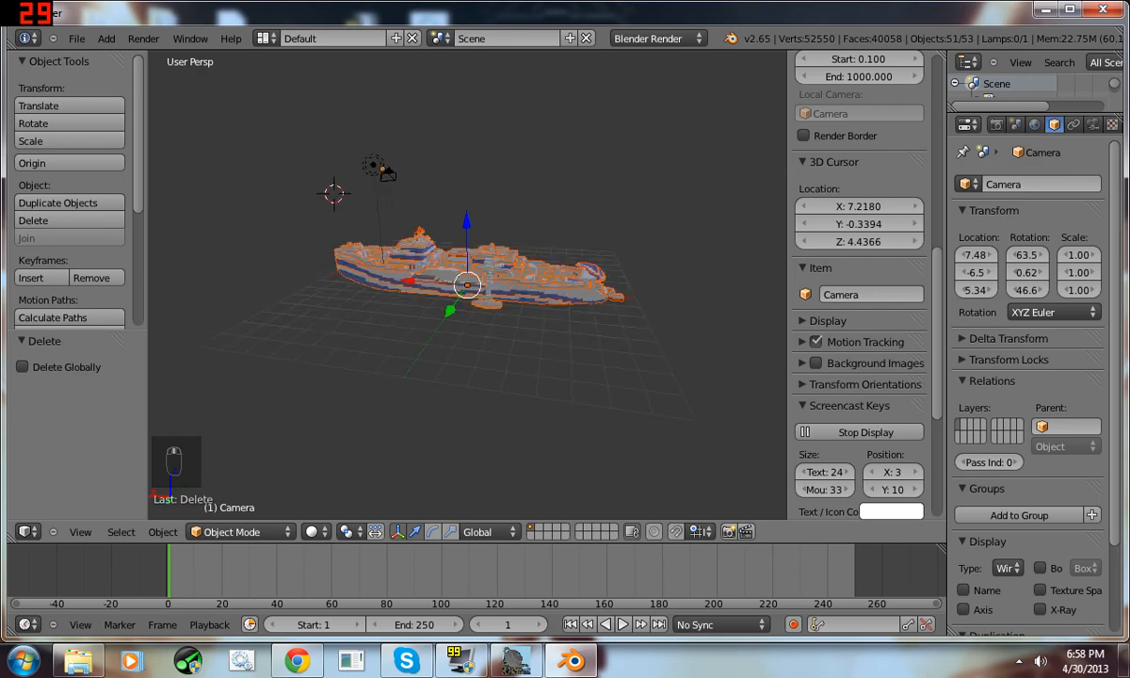
- Examine the imported ship from several sides, up close and from a distance
scroll(467, 286, "up", 7)
middle_click_drag(471, 302, 222, 424)
scroll(499, 316, "down", 8)
scroll(617, 320, "up", 3)
scroll(617, 320, "up", 9)
scroll(528, 376, "down", 4)
middle_click_drag(603, 405, 179, 249)
middle_click_drag(508, 377, 744, 259)
scroll(396, 264, "down", 7)
middle_click_drag(471, 301, 372, 387)
scroll(516, 369, "up", 4)
scroll(372, 387, "down", 4)
- Switch to the camera view, render the ship, and close the render result
key("KP_0")
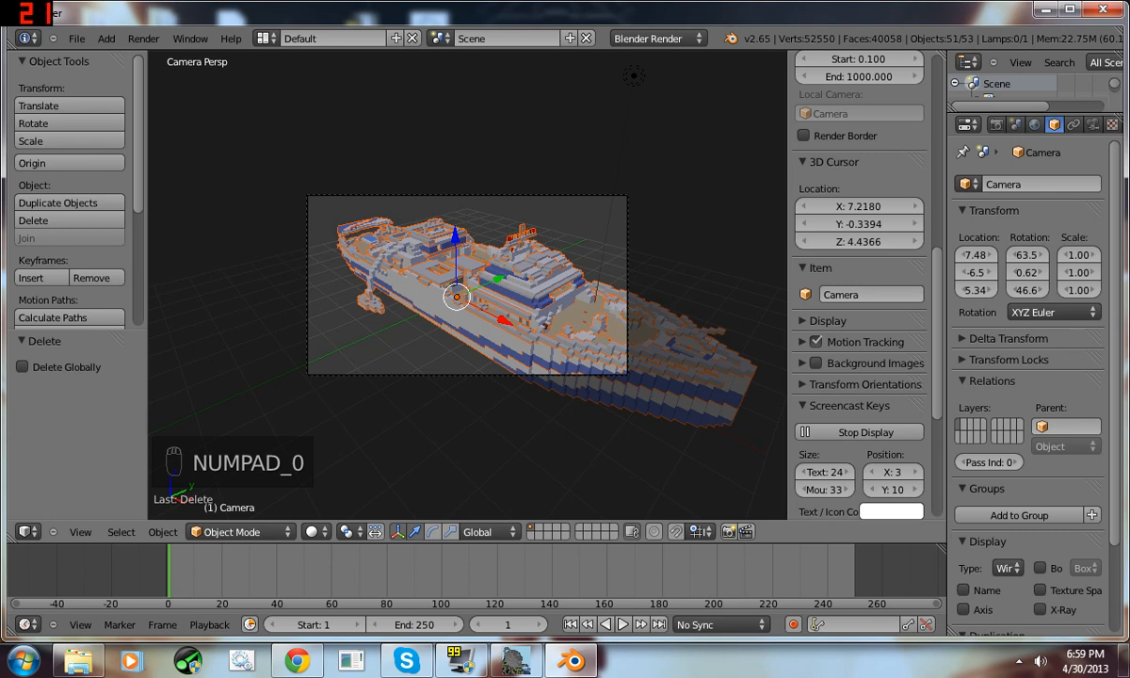
key("F12")
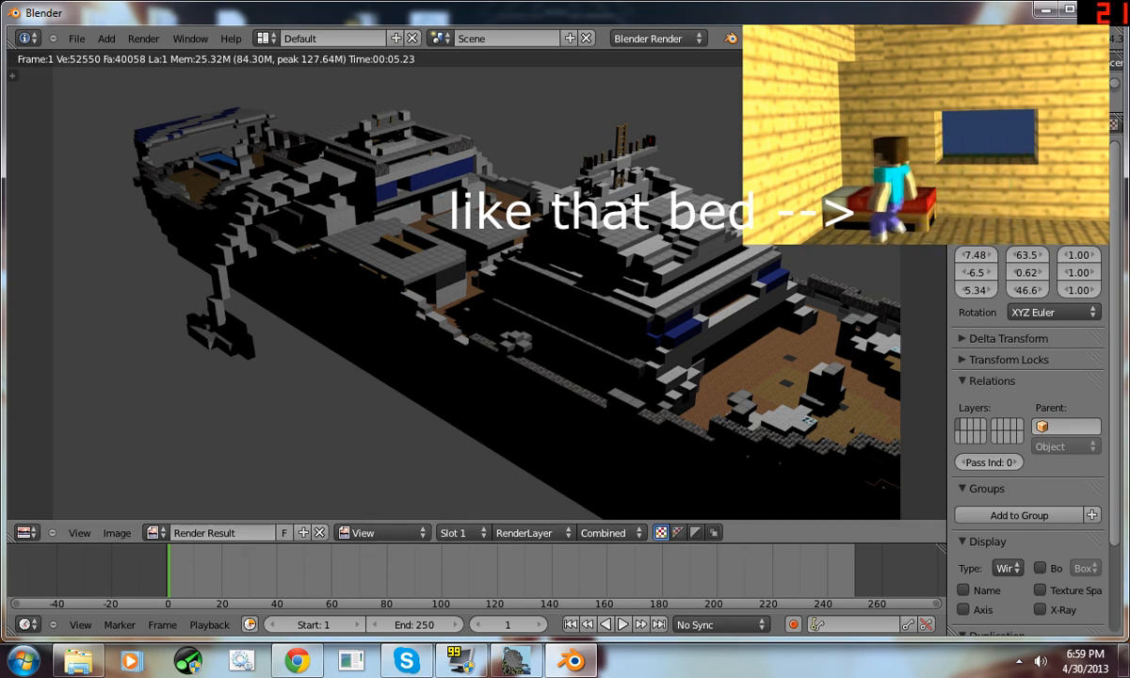
key("Escape")
- Select the ship's Blue_Wool and Gray_Wool parts one at a time and inspect the hull from its side
middle_click_drag(528, 311, 391, 339)
scroll(391, 339, "down", 3)
right_click(406, 363)
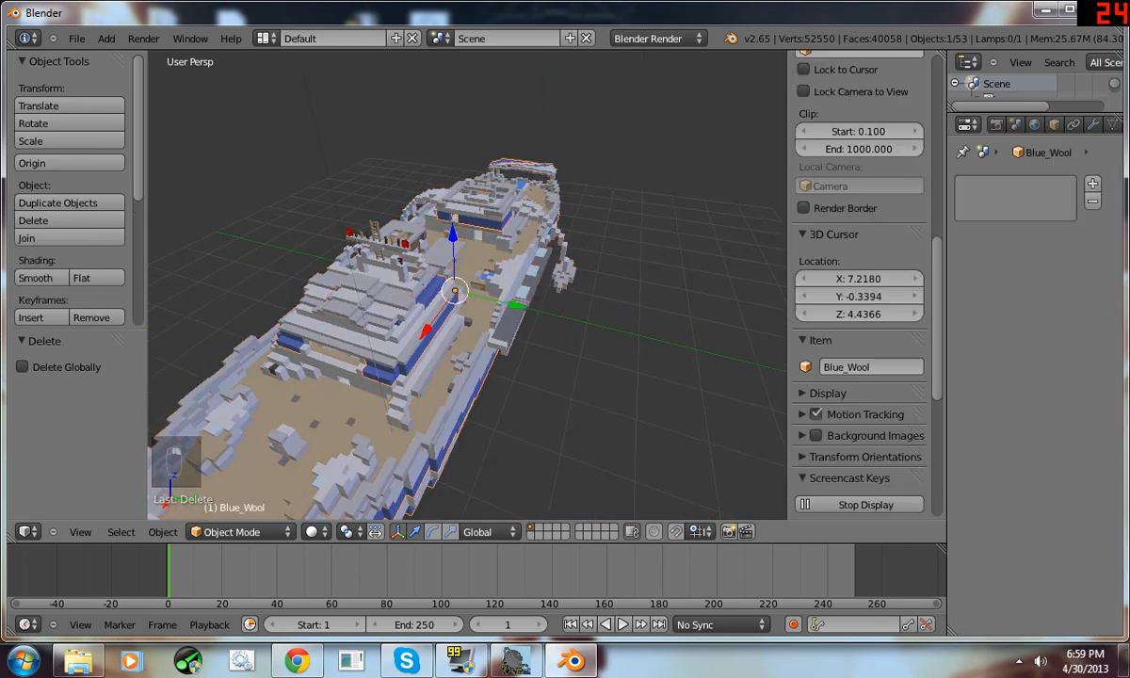
right_click(474, 332)
right_click(513, 325)
scroll(513, 325, "up", 4)
middle_click_drag(514, 325, 711, 313)
scroll(395, 264, "down", 4)
scroll(480, 348, "down", 4)
scroll(373, 309, "up", 2)
scroll(373, 309, "up", 4)
scroll(462, 367, "down", 4)
scroll(490, 367, "down", 3)
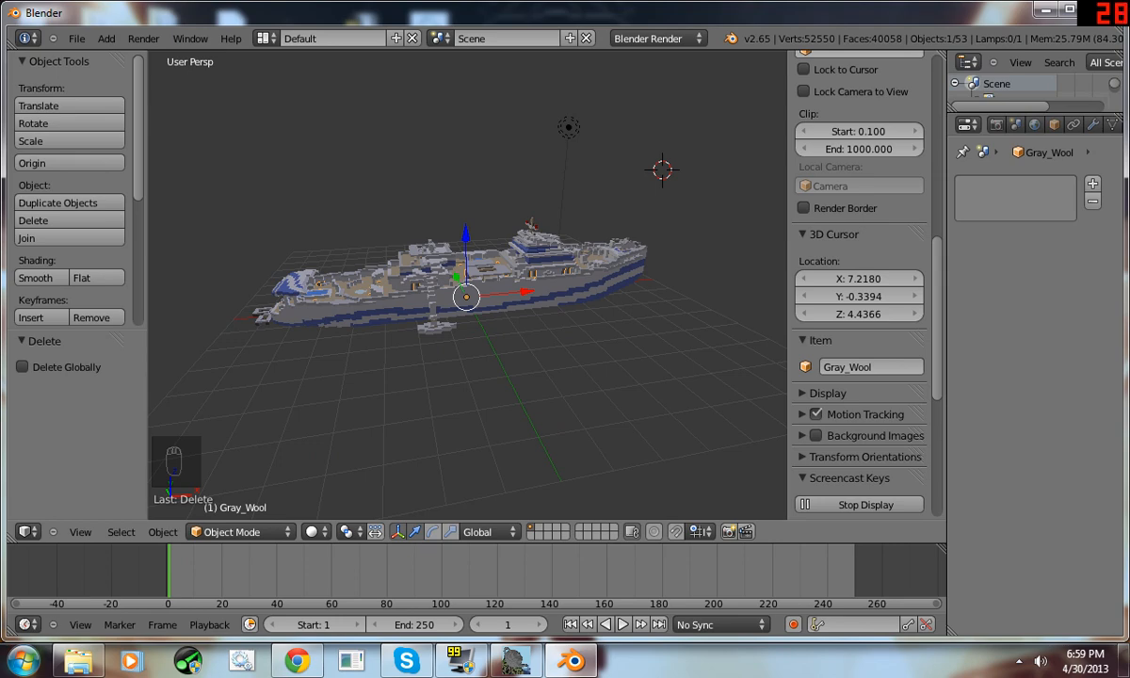
- Minimize Blender and open minecraft_rigV2.blend from the minecraft rigs folder on the desktop
left_click(23, 660)
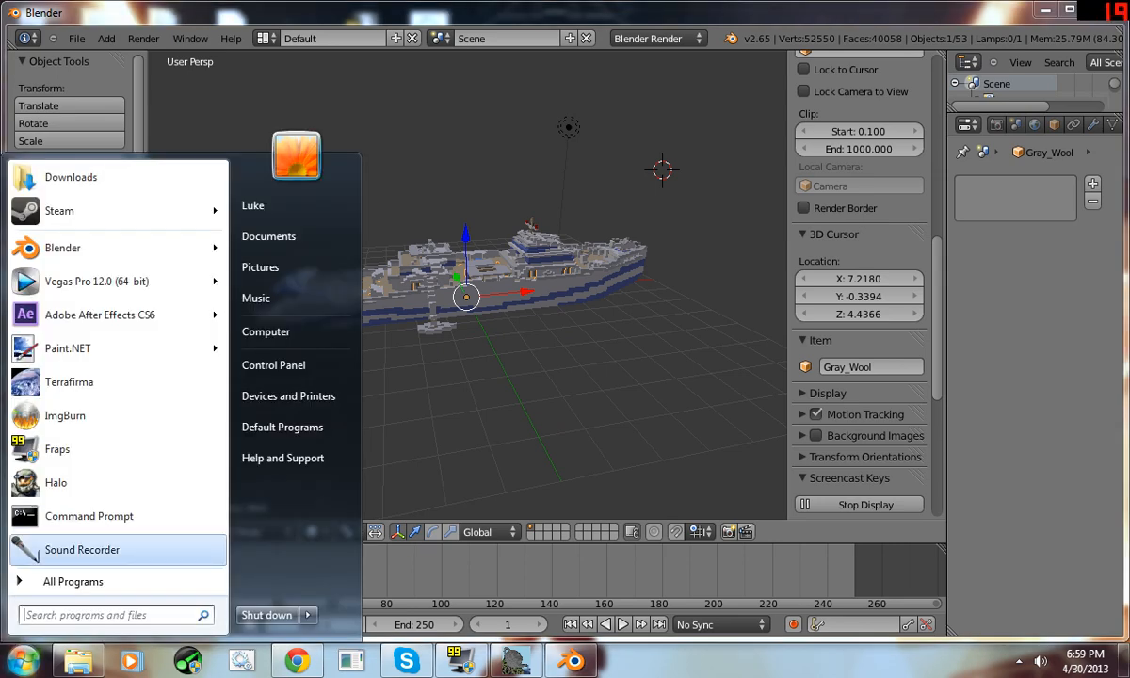
left_click(1046, 10)
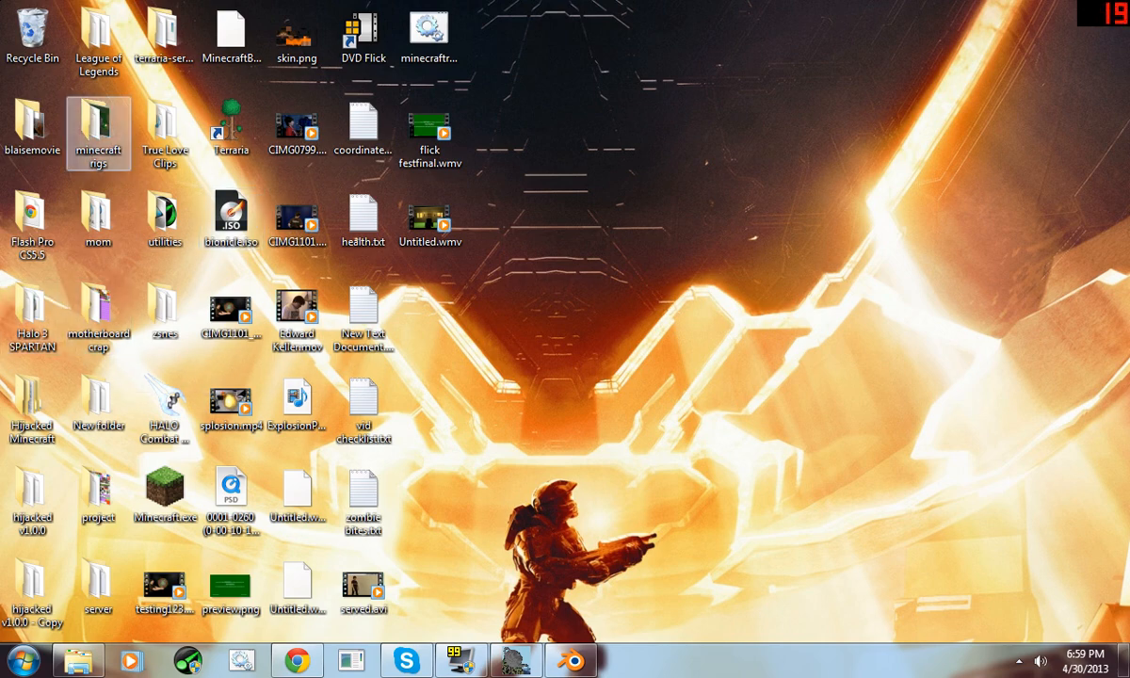
double_click(98, 127)
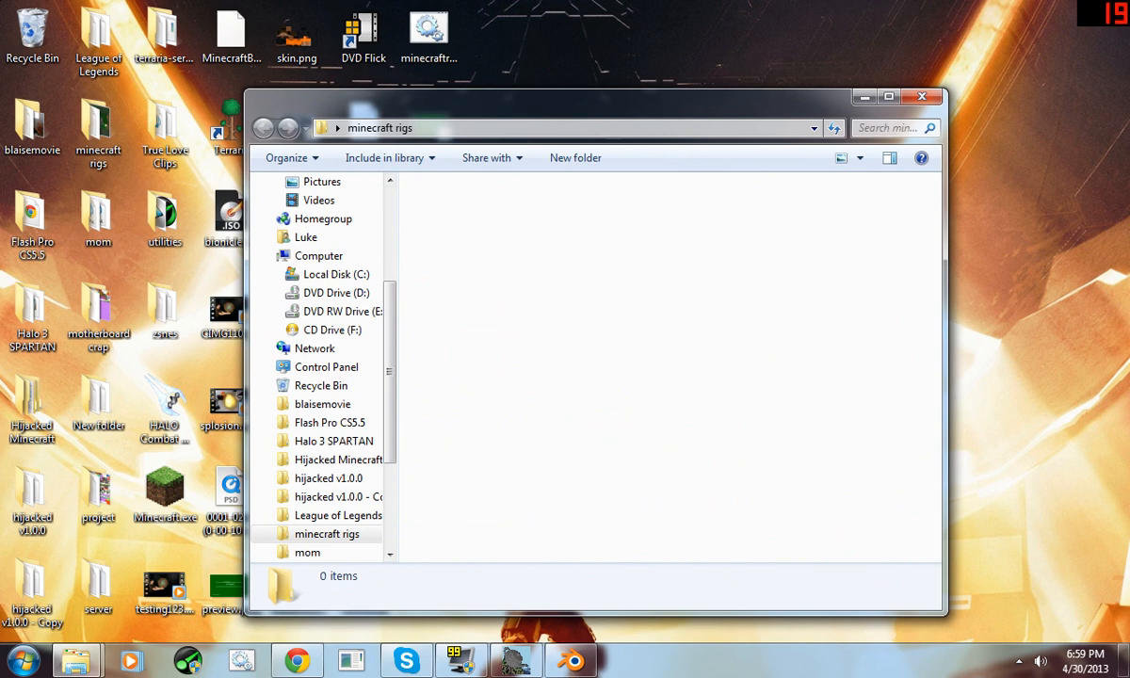
scroll(820, 236, "down", 2)
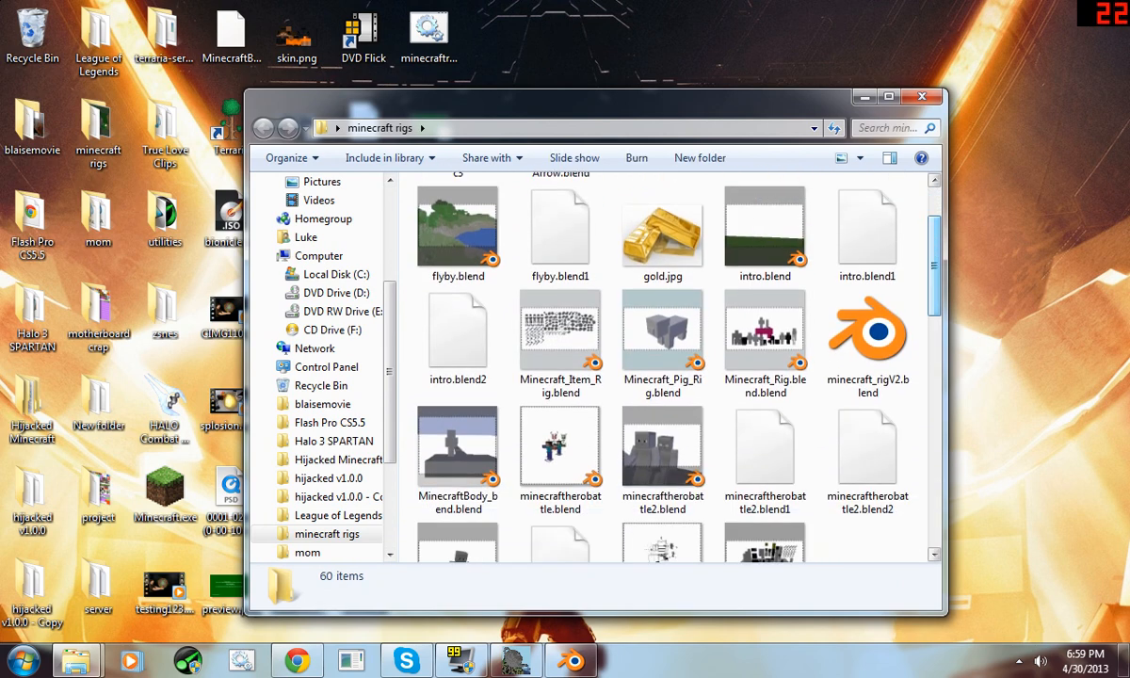
left_click(867, 341)
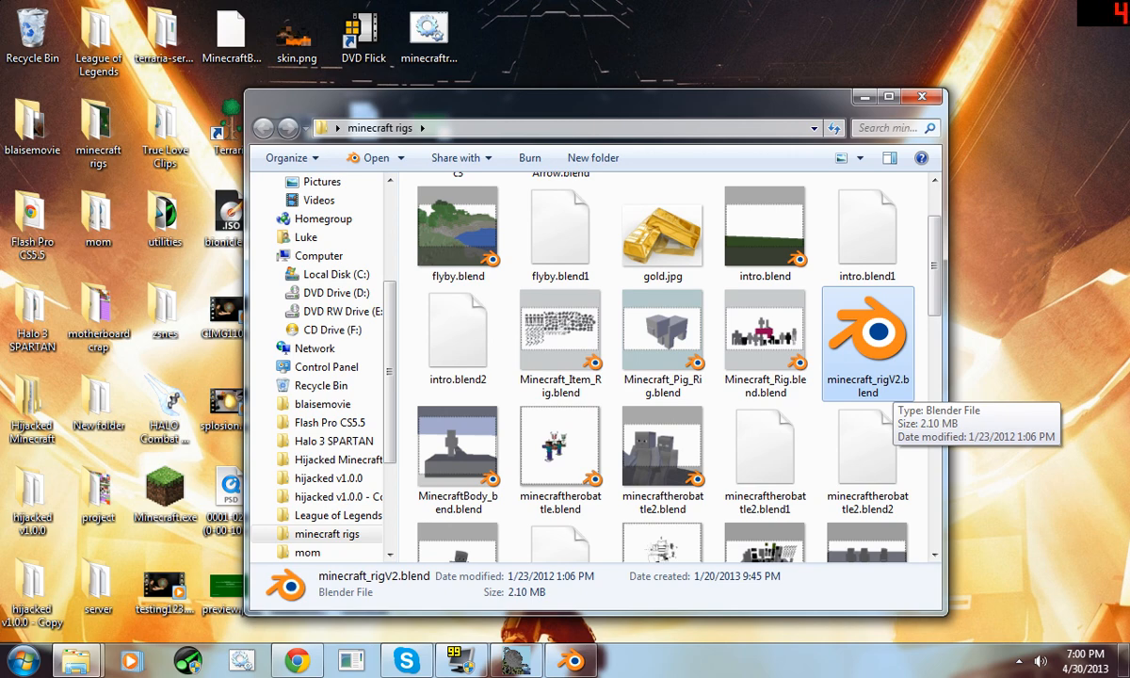
double_click(891, 382)
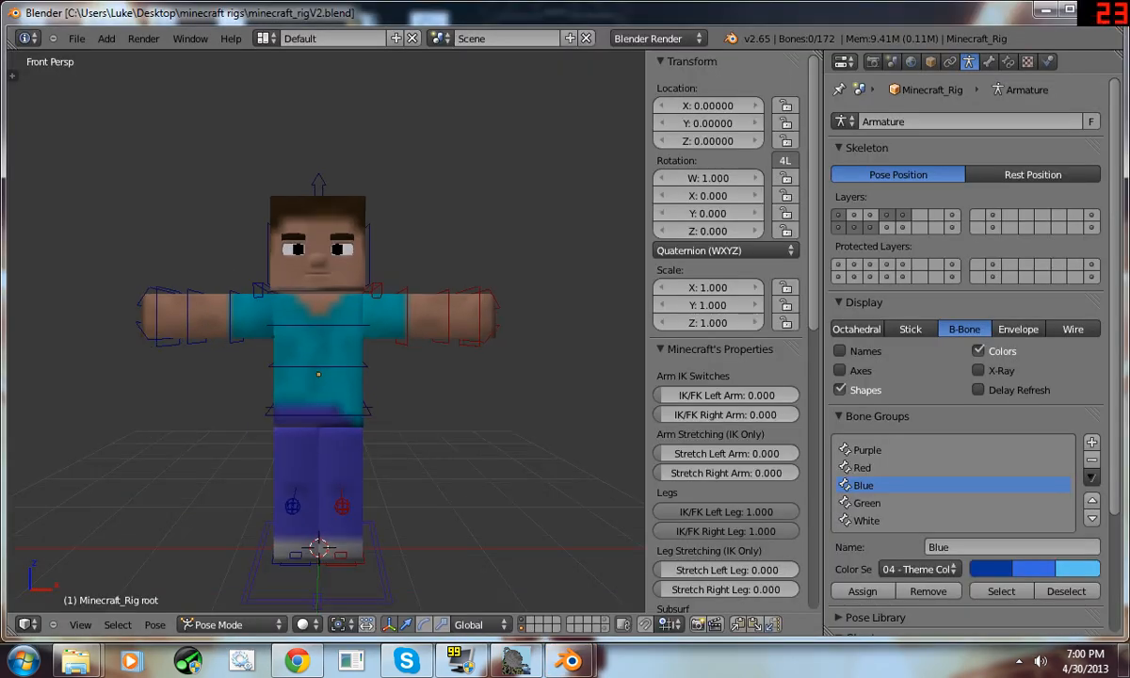
- Look over the character rig and turn on its Eyes and Face bone layers
middle_click_drag(311, 330, 452, 321)
middle_click_drag(320, 377, 403, 305)
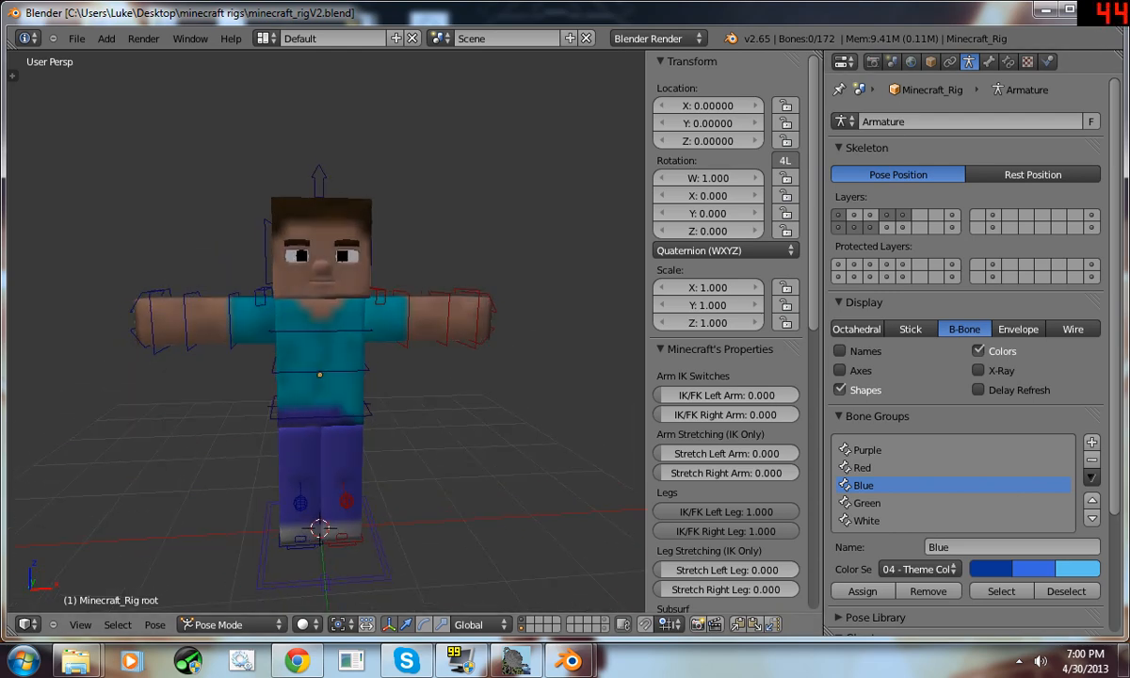
scroll(726, 377, "down", 8)
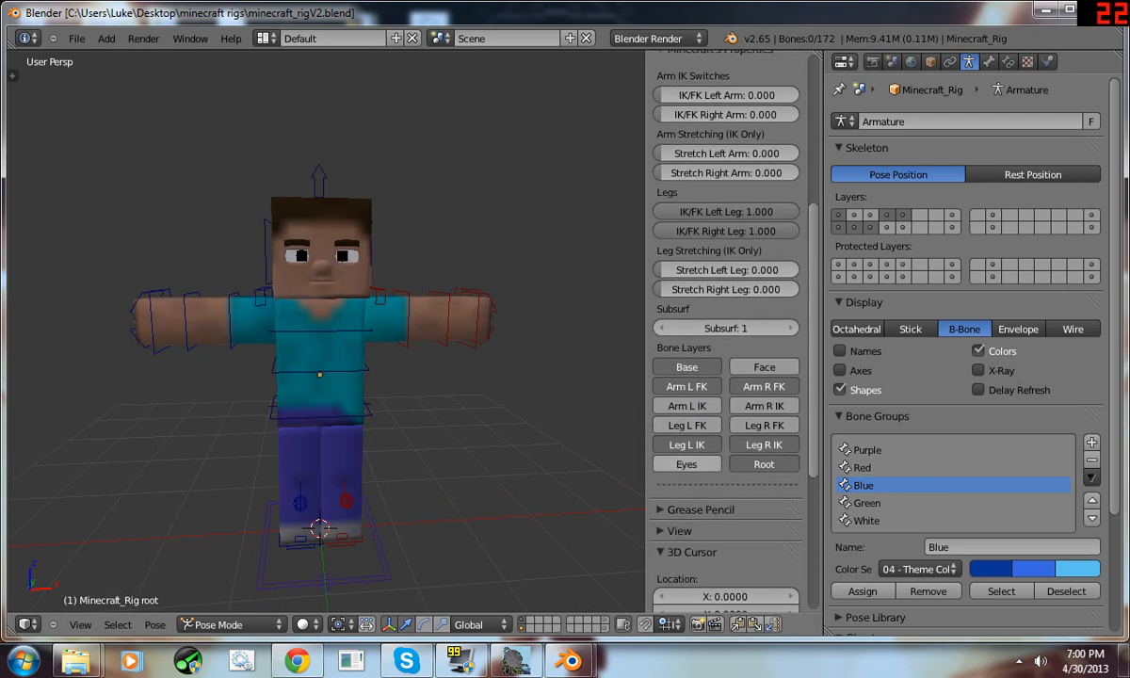
middle_click_drag(396, 301, 353, 327)
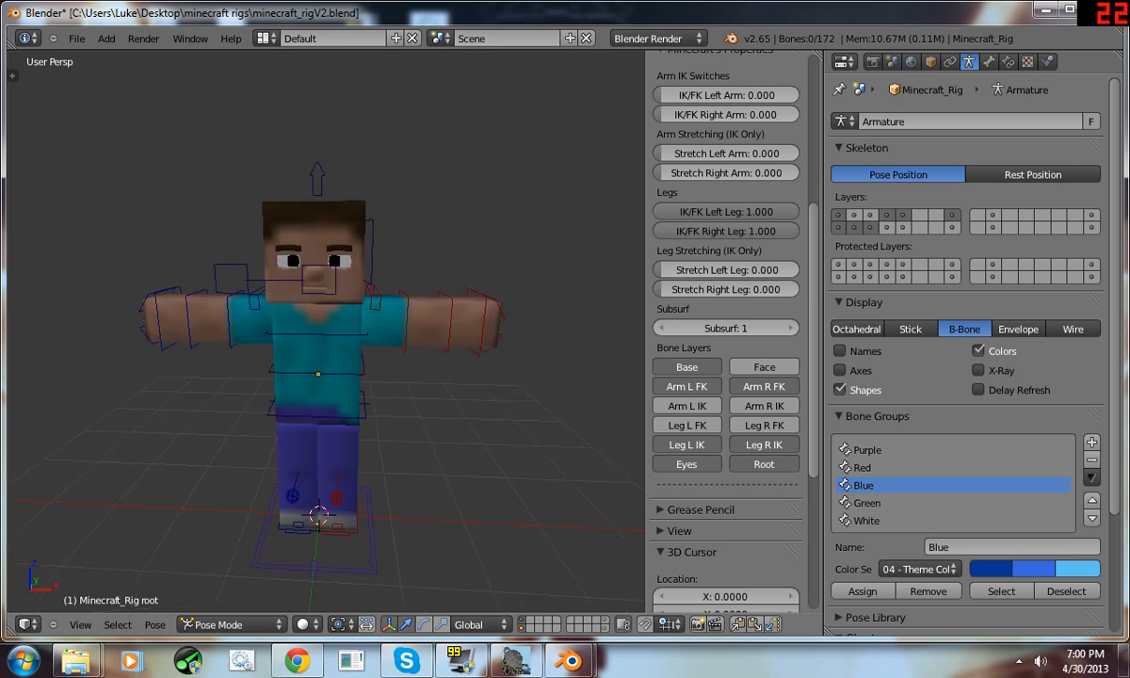
left_click(764, 368)
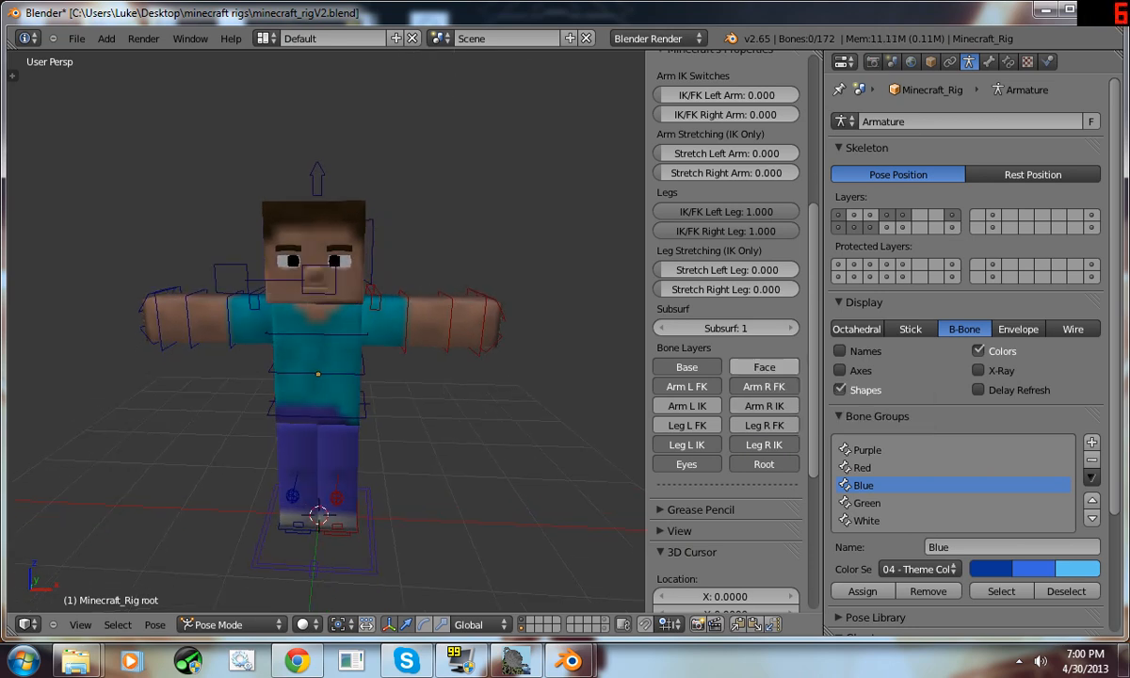
scroll(726, 330, "down", 6)
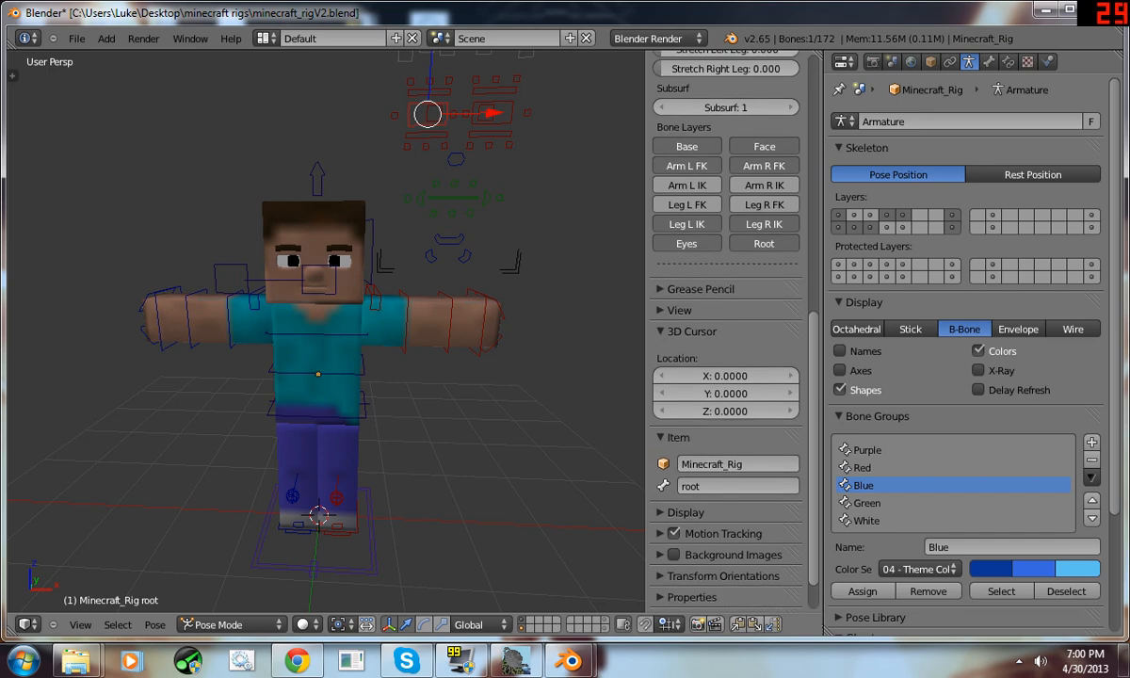
- Start the Screencast Keys display and move the right pupil control pupil_ctrl.R
scroll(725, 330, "down", 1)
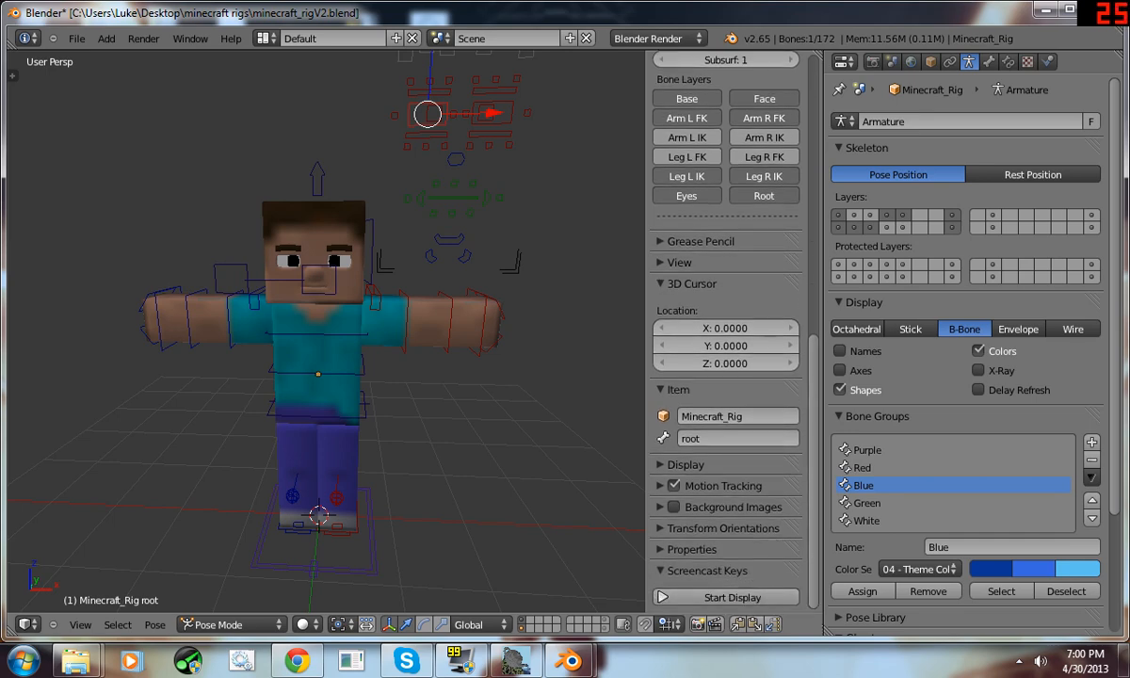
middle_click_drag(325, 320, 320, 356)
scroll(325, 338, "down", 2)
right_click(402, 188)
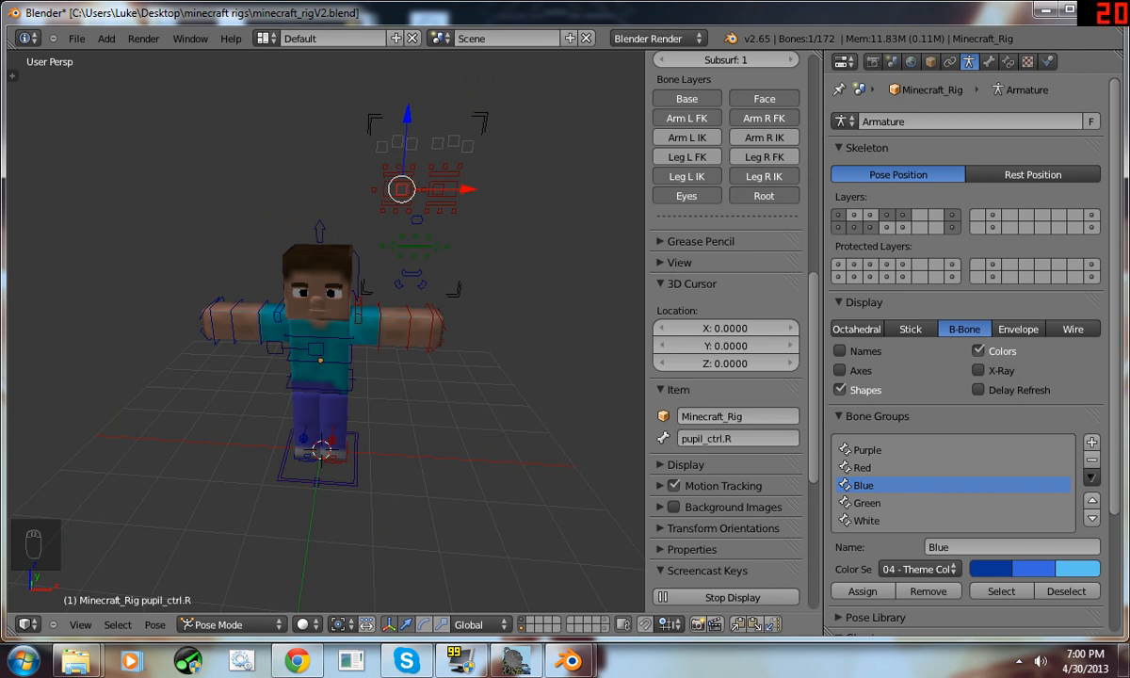
key("g")
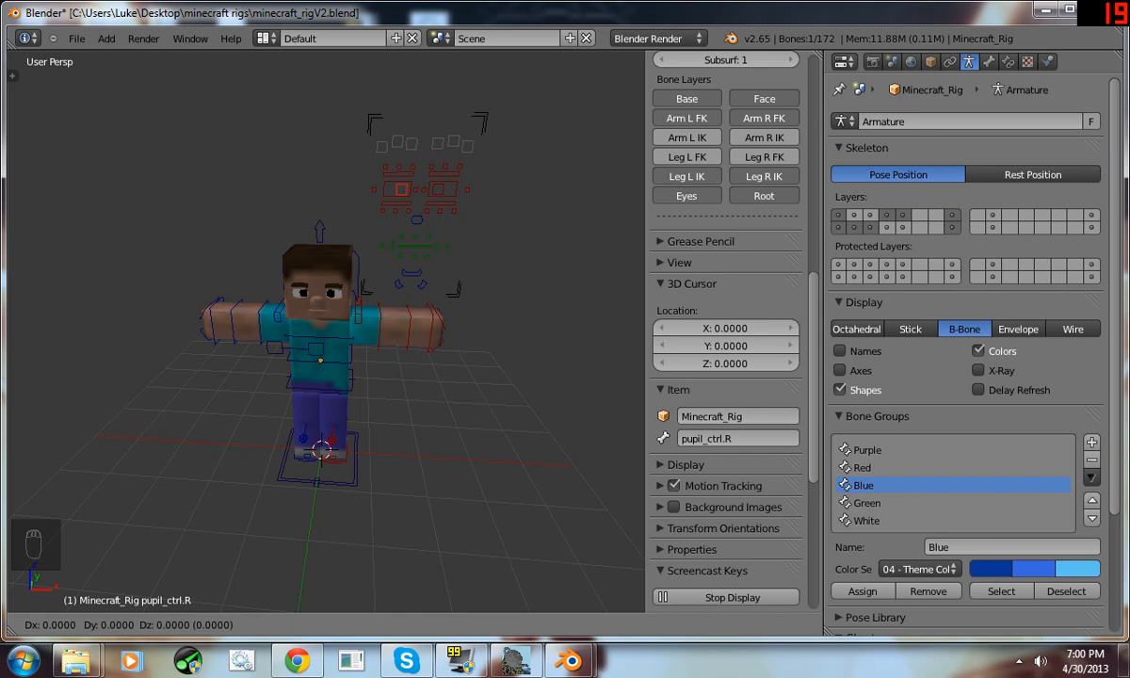
left_click(403, 190)
- Try moving the right eyebrow control brow1.R, and undo the move
scroll(325, 334, "up", 1)
middle_click_drag(377, 283, 339, 258)
right_click(385, 117)
key("g")
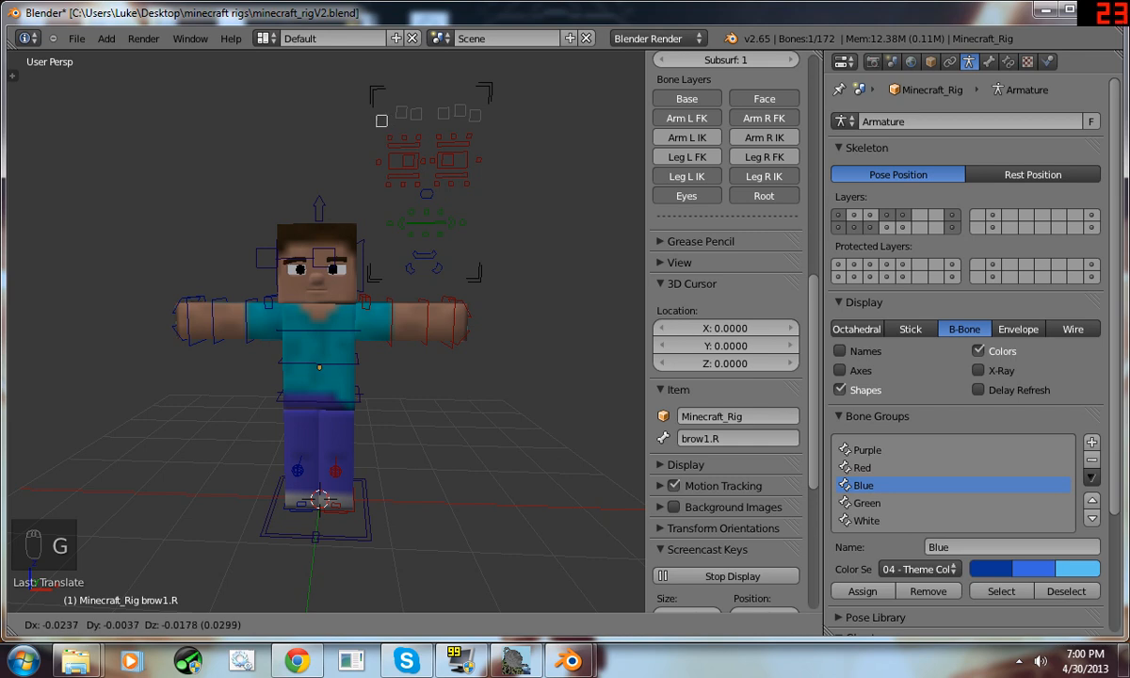
left_click(382, 121)
key("ctrl+z")
- Rotate the left upper arm bone fk_upper_arm.L down against the body
right_click(389, 321)
mouse_move(389, 321)
middle_mouse_down()
mouse_move(400, 294)
mouse_move(392, 308)
middle_mouse_up()
key("r")
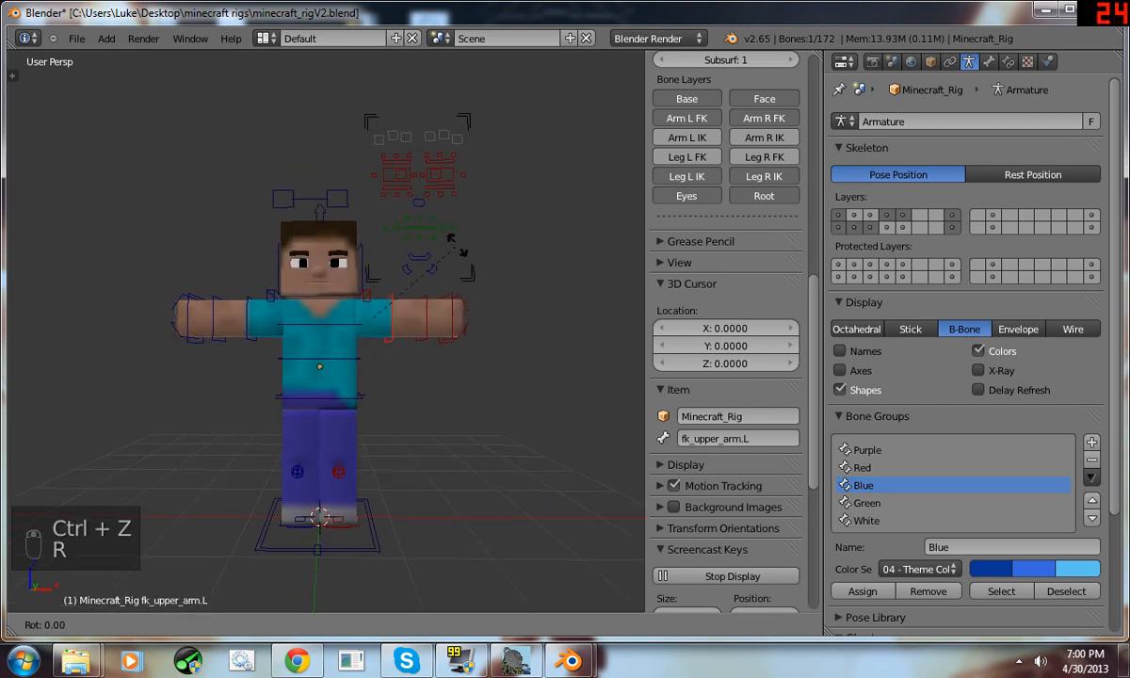
left_click(428, 389)
- Rotate the right upper arm bone fk_upper_arm.R until the arm points outward, slightly above horizontal
right_click(265, 320)
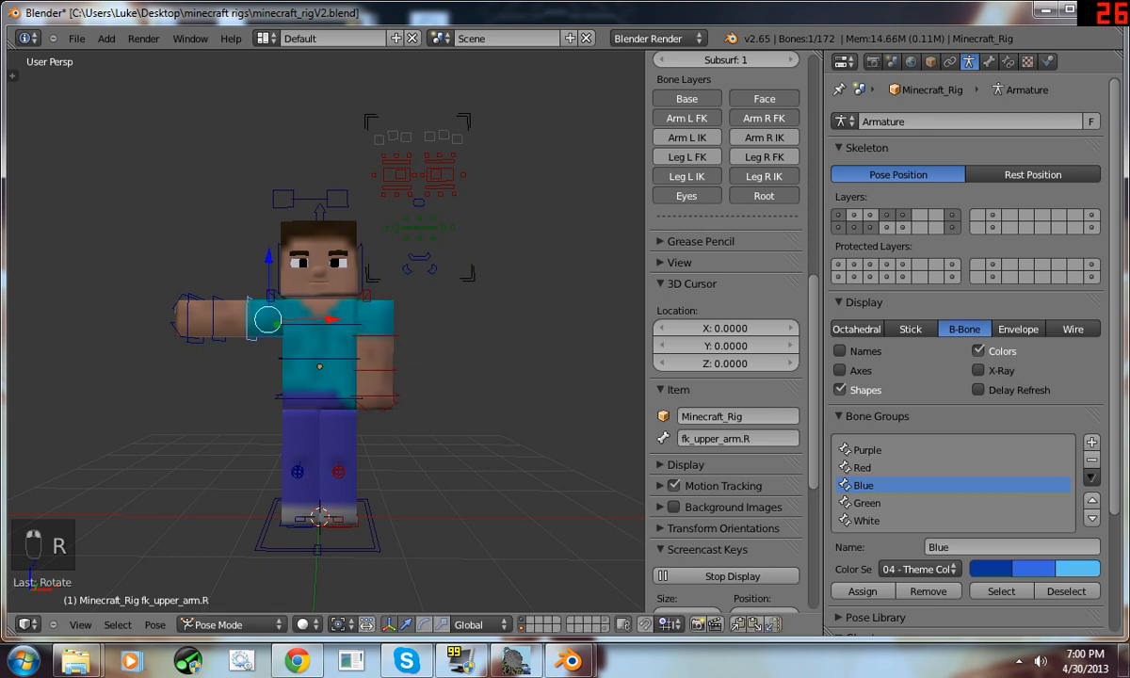
key("r")
left_click(266, 386)
key("r")
left_click(189, 311)
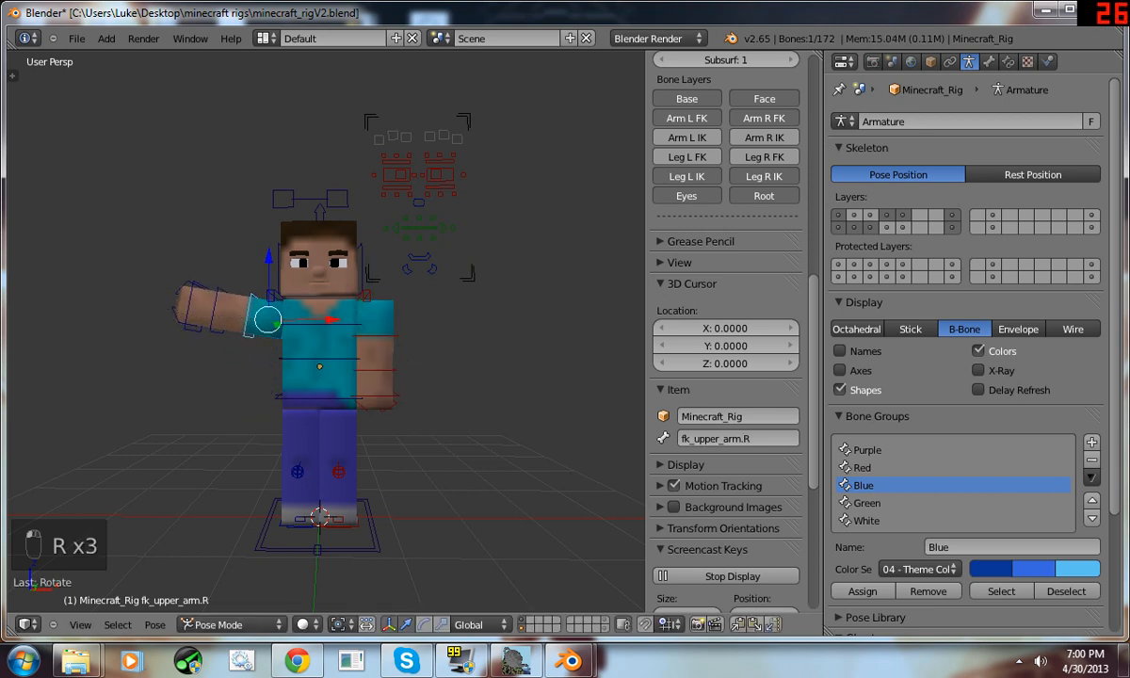
- Rotate the left upper arm bone fk_upper_arm.L outward so the arm slopes slightly down from the shoulder
right_click(377, 329)
key("r")
left_click(504, 326)
- Try rotating the left hand bone fk_hand.L and the left forearm bone fk_forearm.L
right_click(446, 337)
key("r")
left_click(455, 378)
right_click(416, 330)
key("r")
key("r")
left_click(405, 325)
- Undo the rotations of the left hand and forearm bones
key("ctrl+z")
key("ctrl+z")
key("ctrl+z")
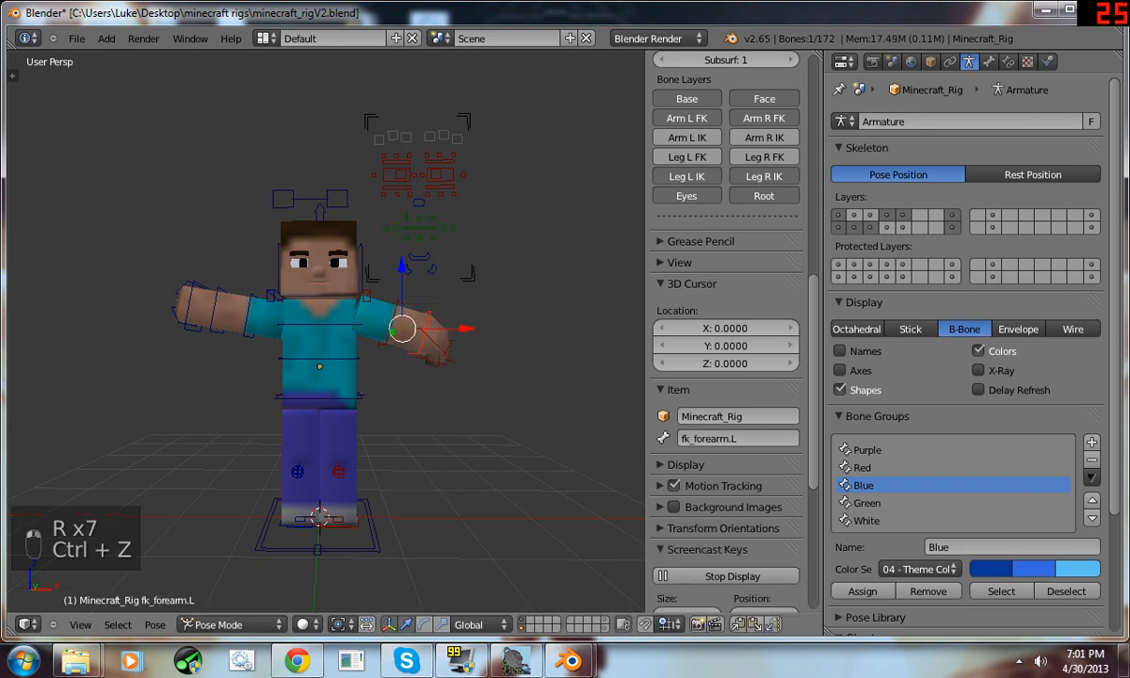
key("ctrl+z")
key("ctrl+z")
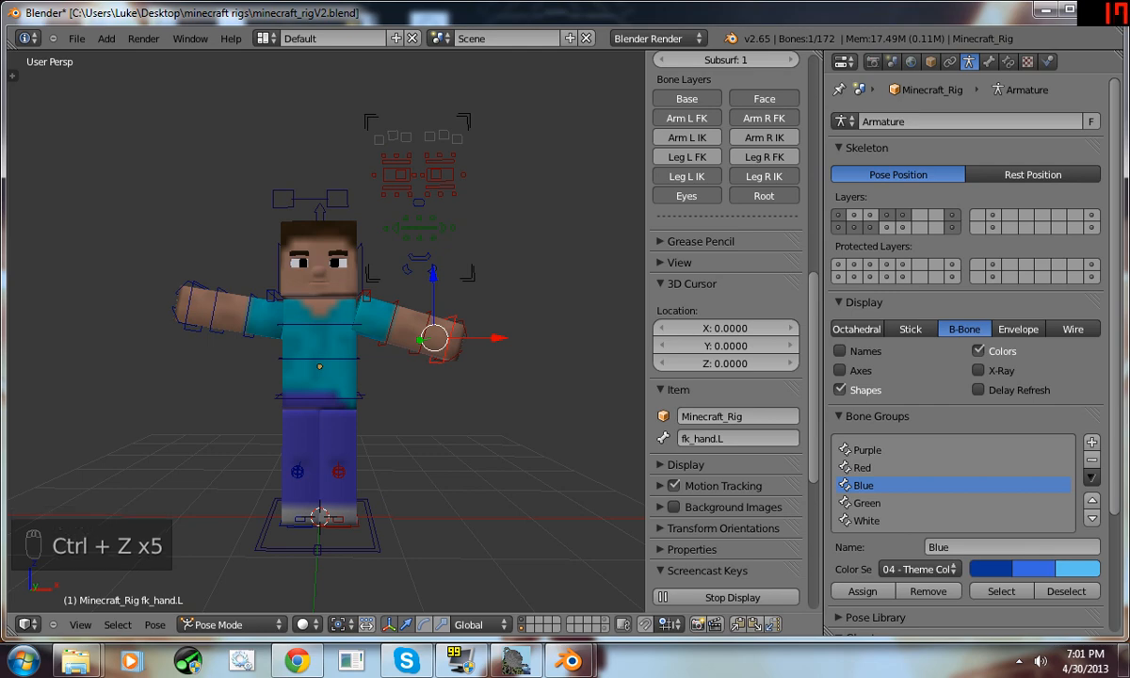
mouse_move(358, 330)
middle_mouse_down()
mouse_move(566, 330)
mouse_move(443, 377)
mouse_move(358, 377)
mouse_move(434, 358)
mouse_move(353, 320)
mouse_move(457, 335)
mouse_move(376, 330)
middle_mouse_up()
scroll(442, 377, "down", 2)
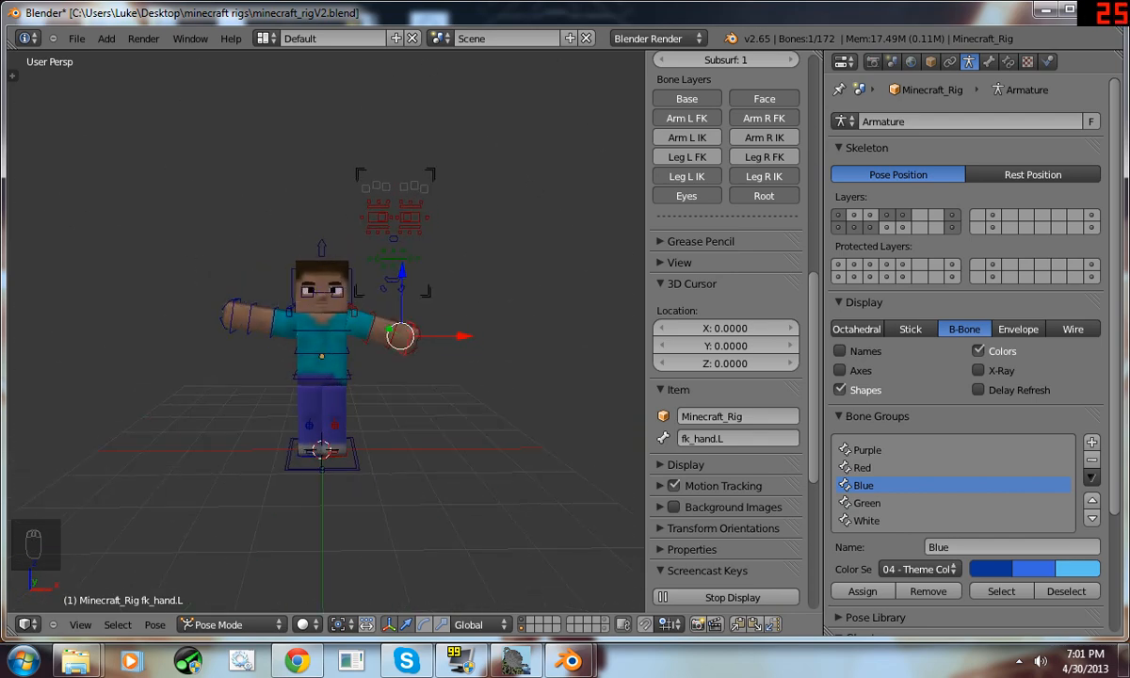
- Return to the minecraft rigs folder and open Minecraft_Item_Rig.blend
mouse_move(76, 661)
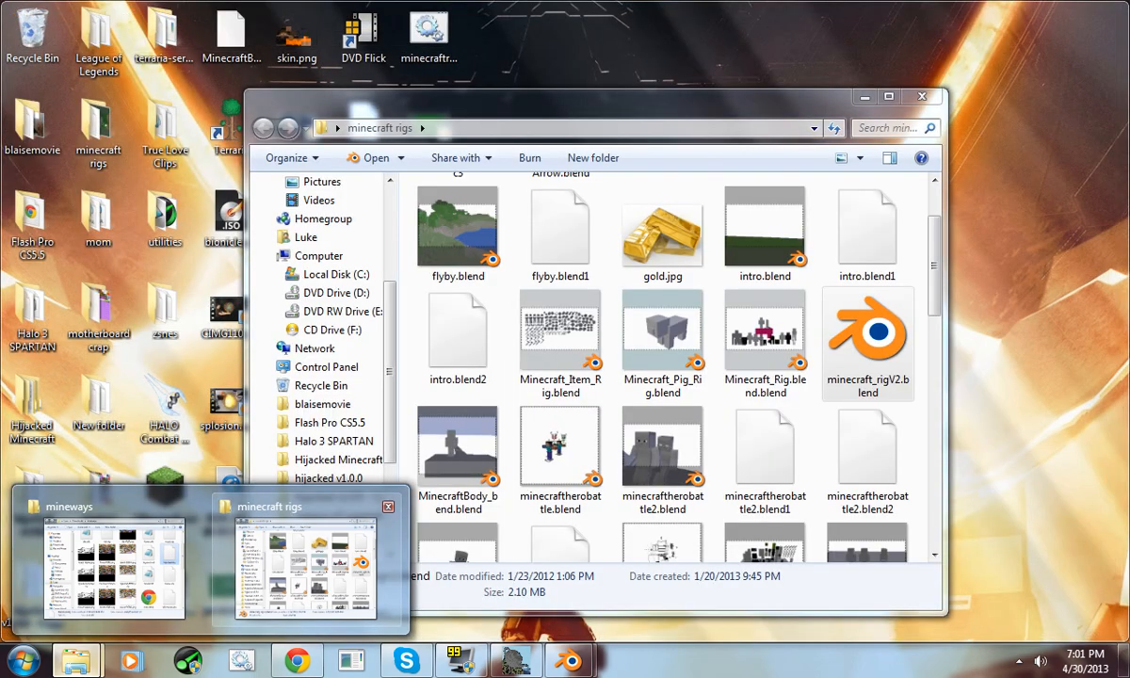
left_click(307, 565)
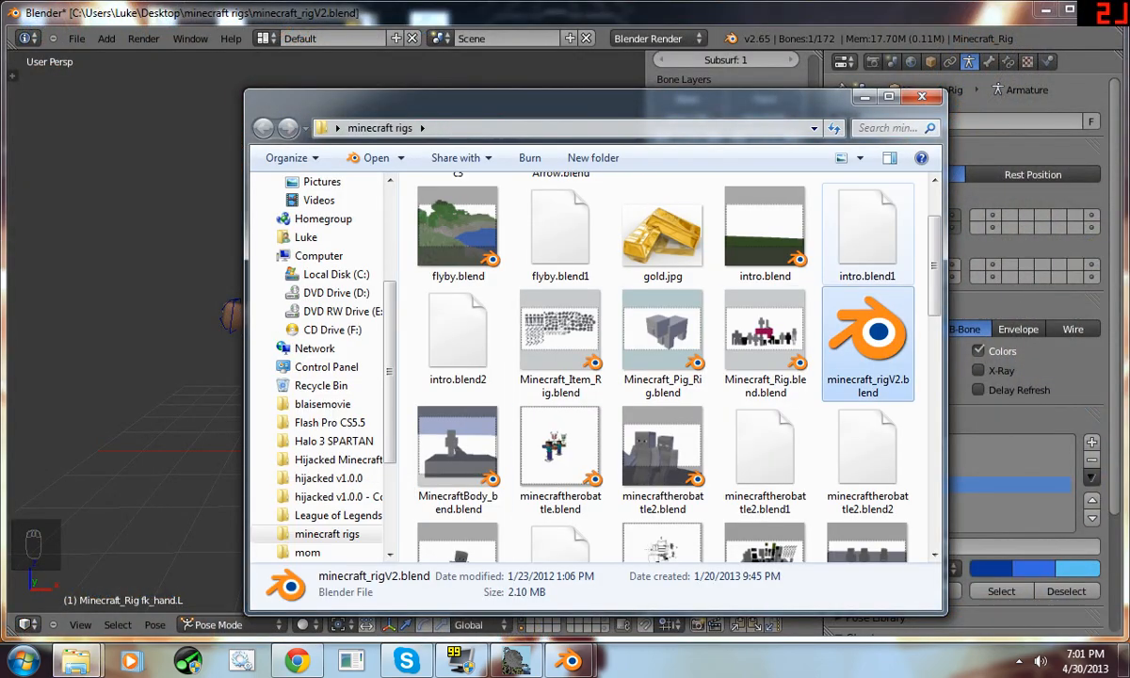
scroll(758, 243, "down", 1)
scroll(765, 283, "up", 3)
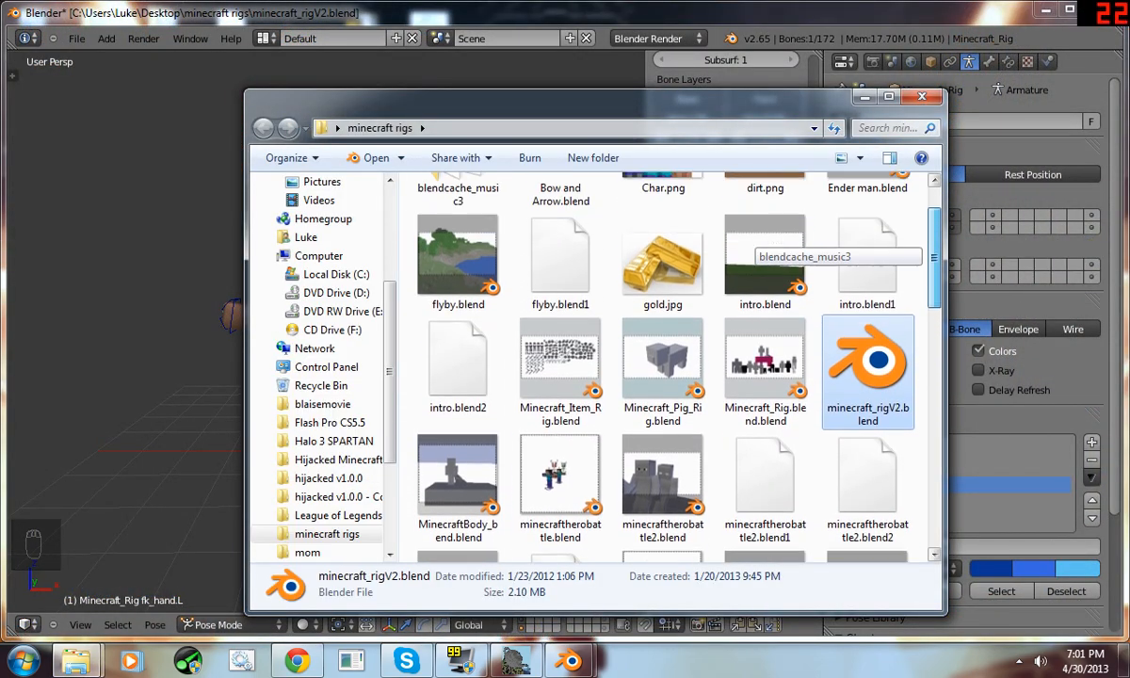
left_click(561, 400)
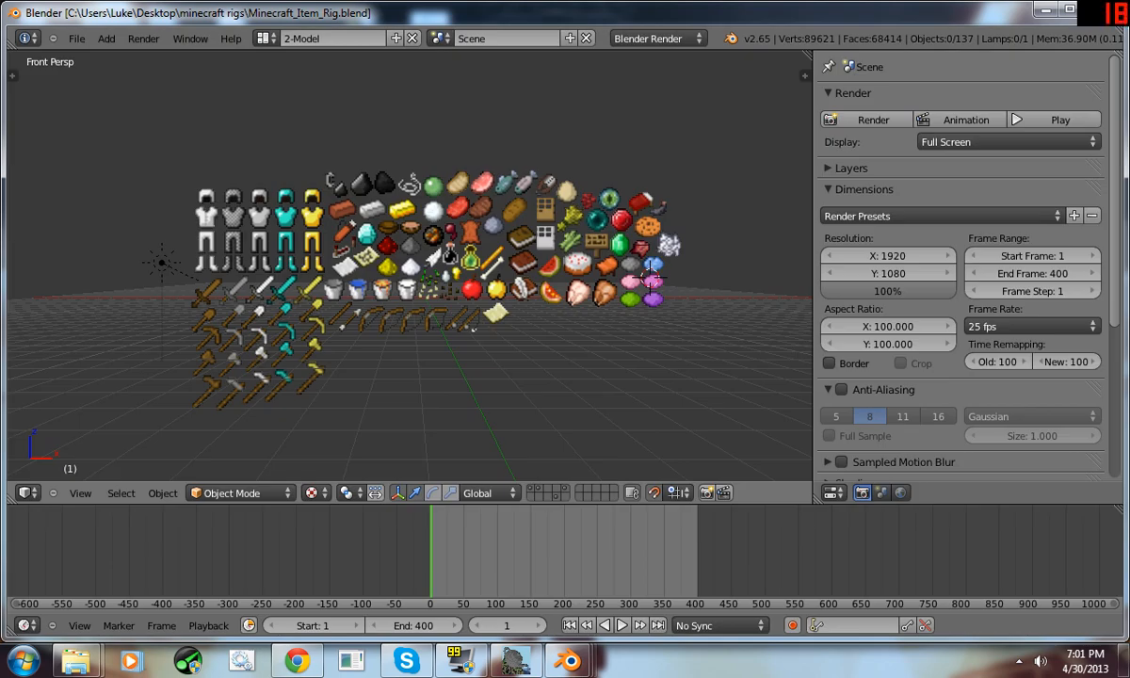
- Examine the arrow and the different bow models by selecting them one at a time
middle_click_drag(650, 275, 722, 280)
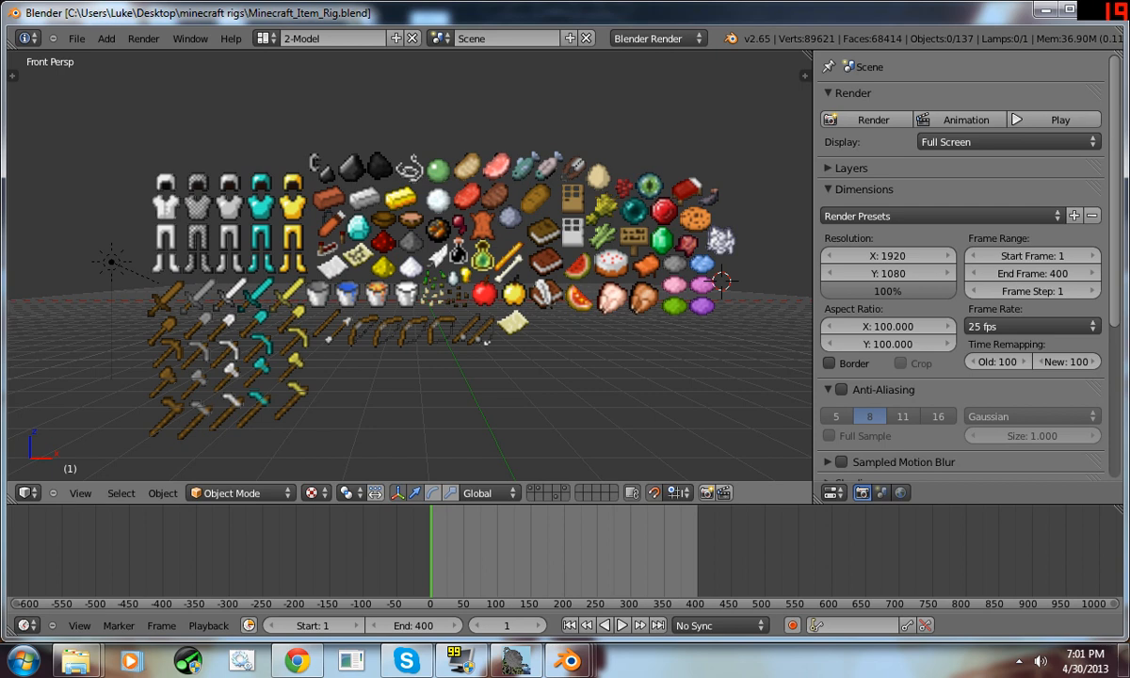
right_click(339, 330)
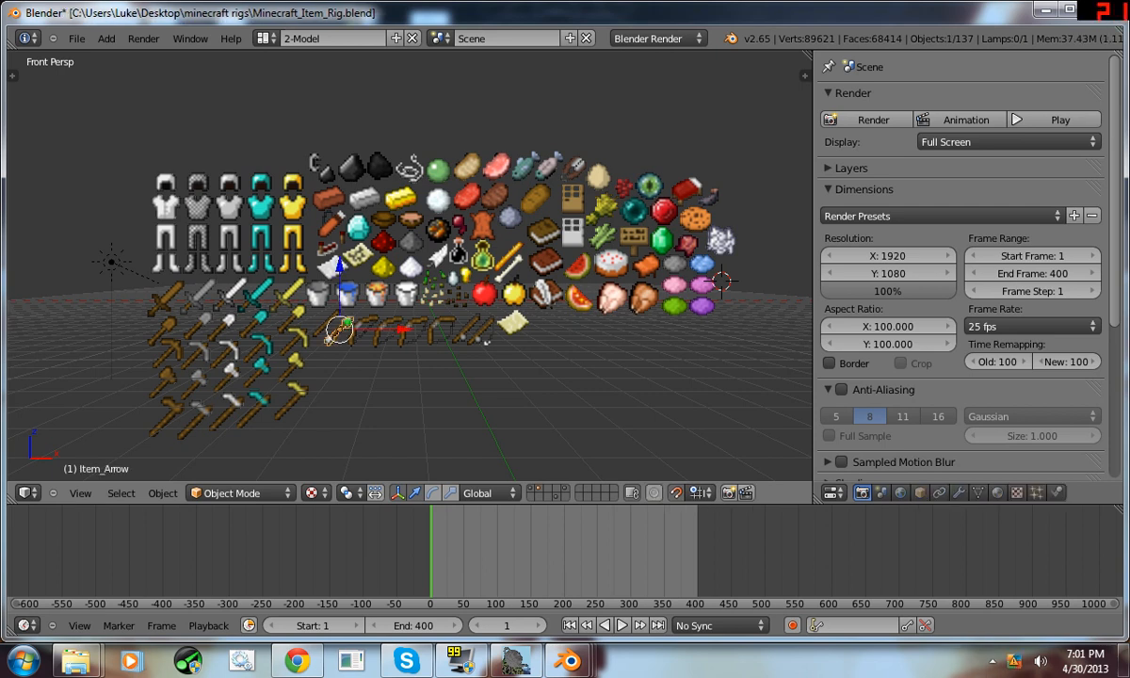
right_click(384, 329)
right_click(412, 330)
right_click(440, 331)
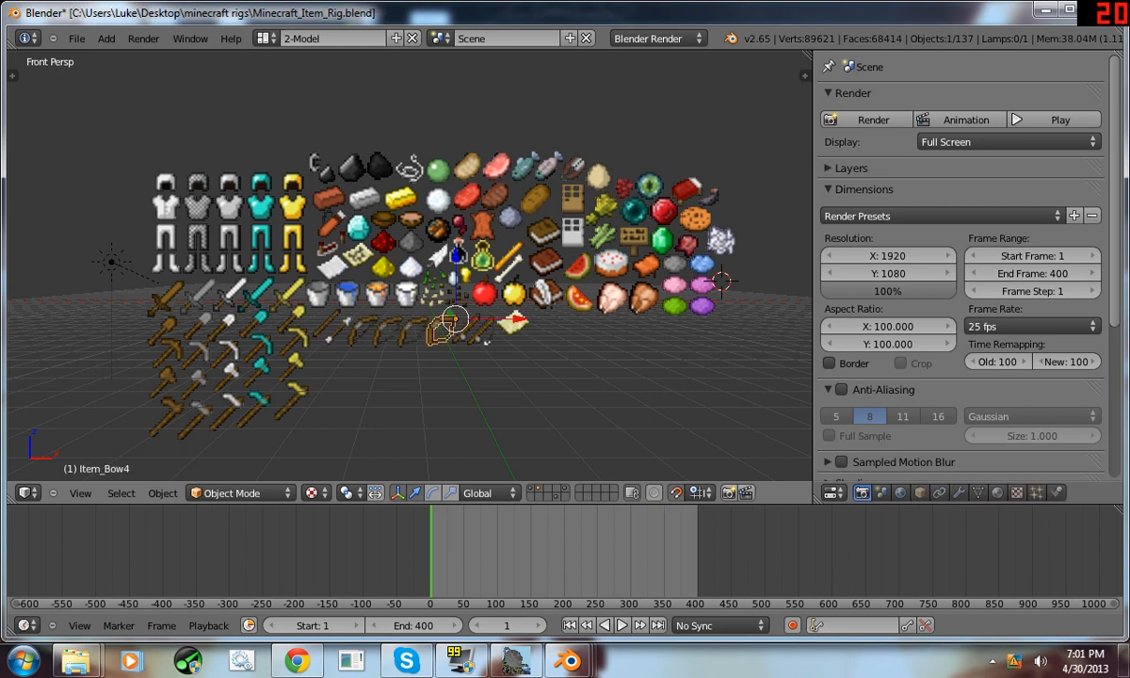
right_click(360, 331)
right_click(411, 331)
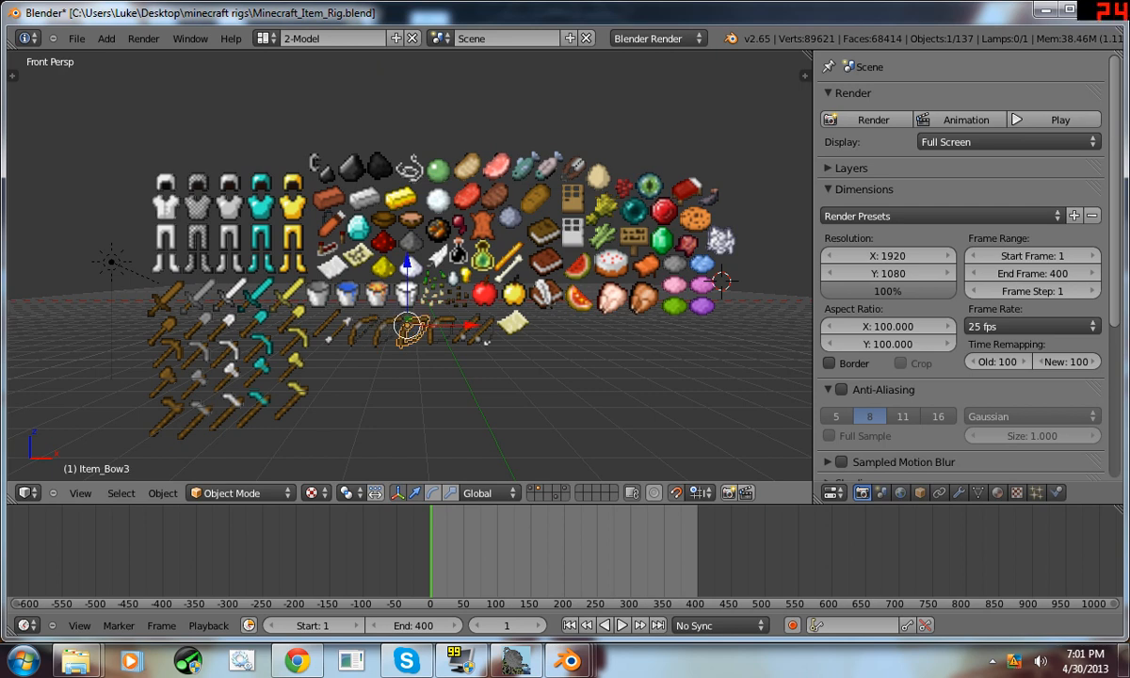
right_click(440, 331)
right_click(361, 330)
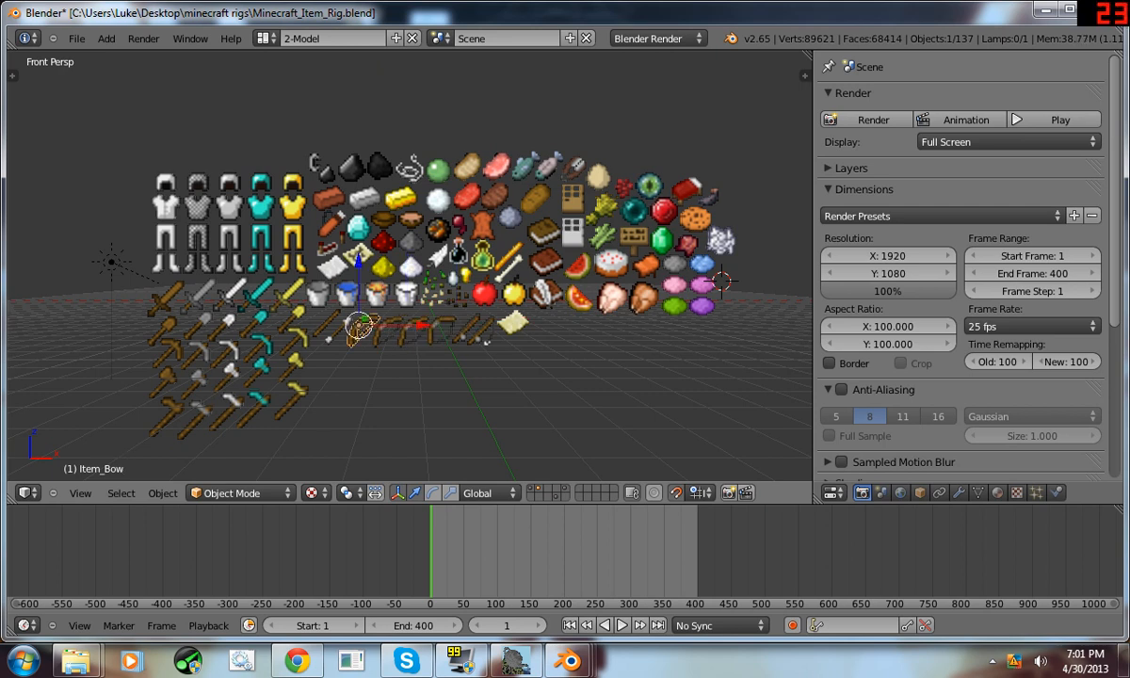
- Select the leather armour pieces one by one, from the helmet down to the boots
right_click(165, 181)
right_click(166, 205)
right_click(166, 232)
right_click(166, 256)
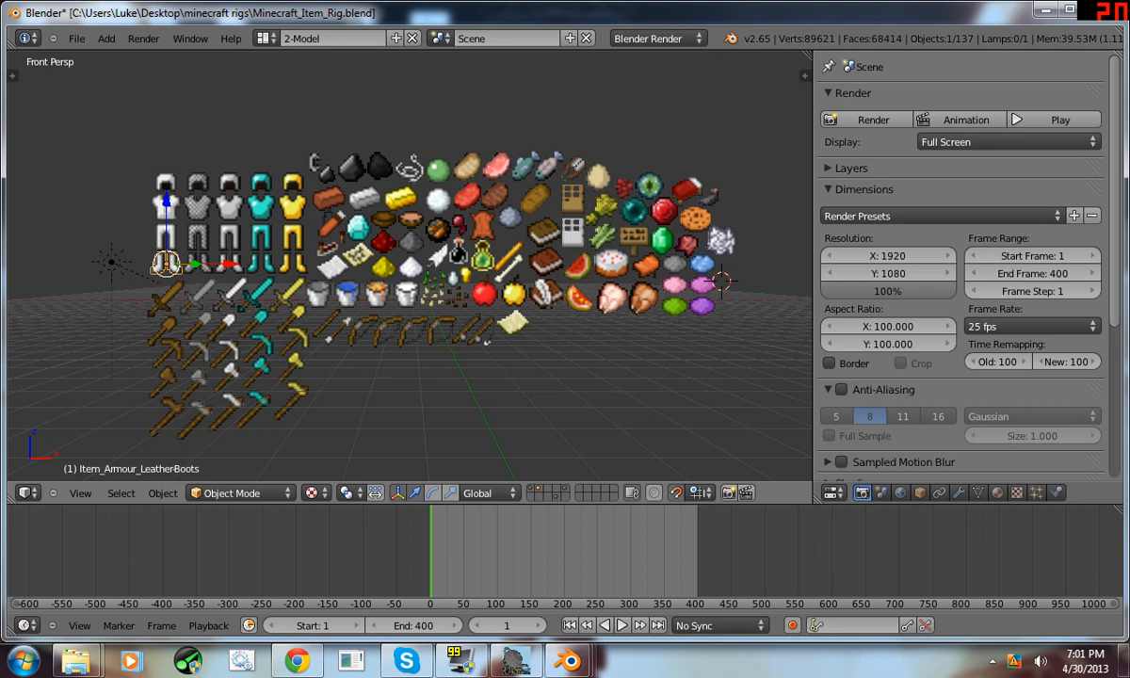
- Select the diamond sword, then close the Minecraft_Item_Rig.blend window to return to minecraft_rigV2.blend
right_click(260, 300)
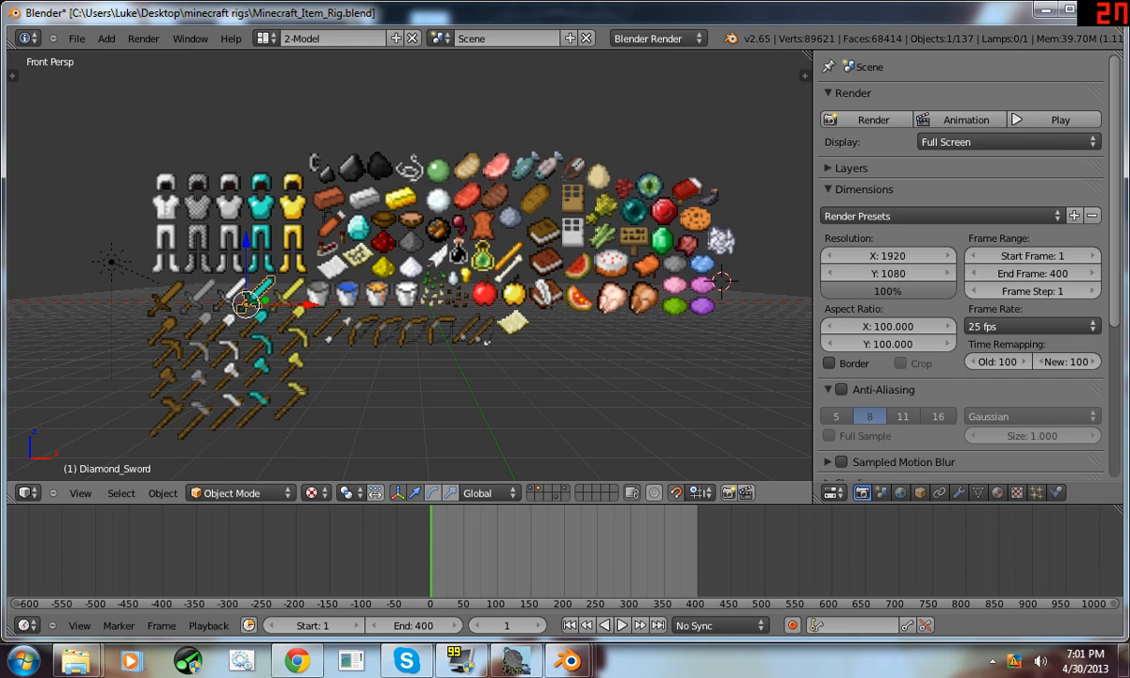
left_click_drag(877, 13, 721, 94)
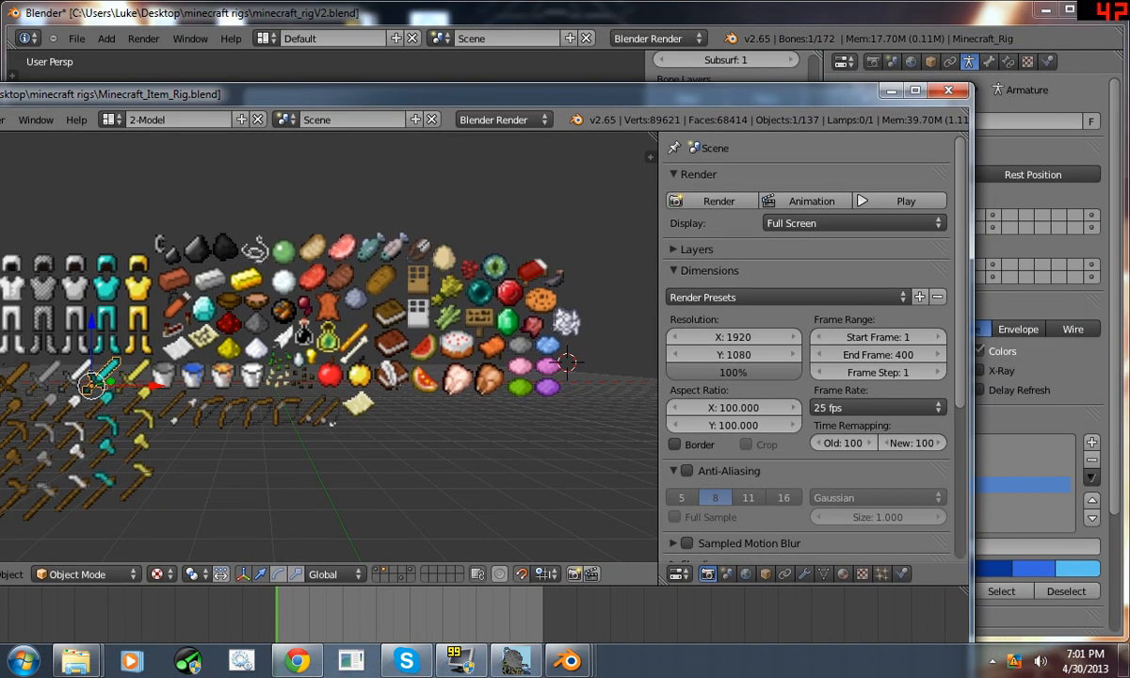
left_click_drag(94, 94, 252, 83)
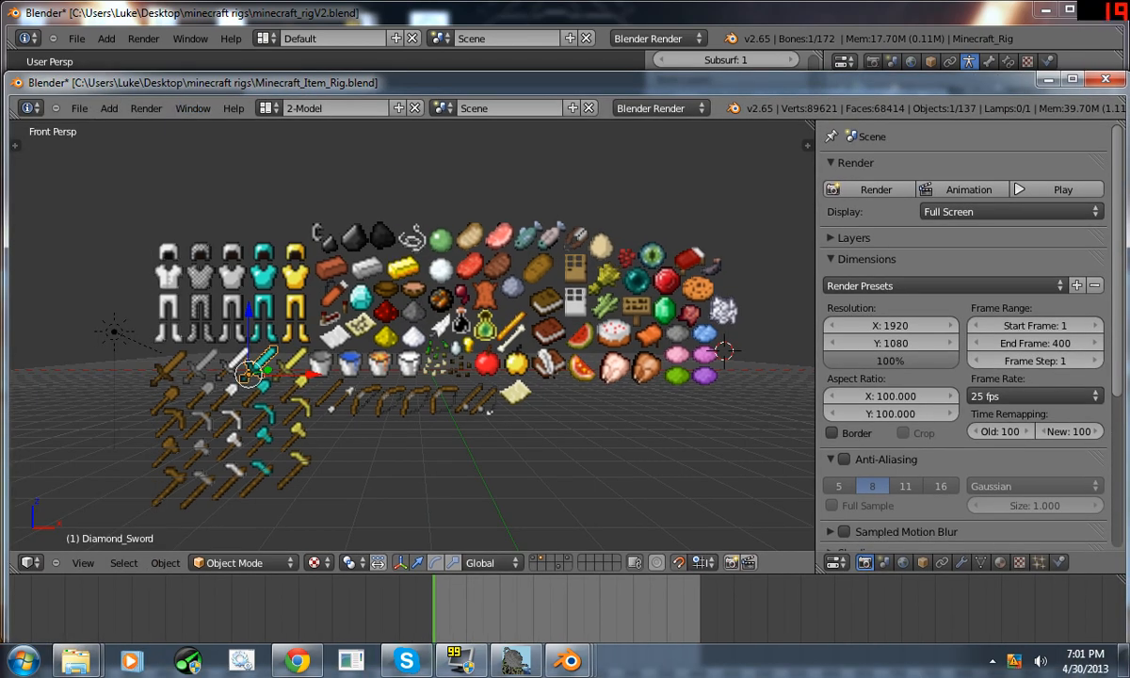
left_click_drag(716, 83, 630, 94)
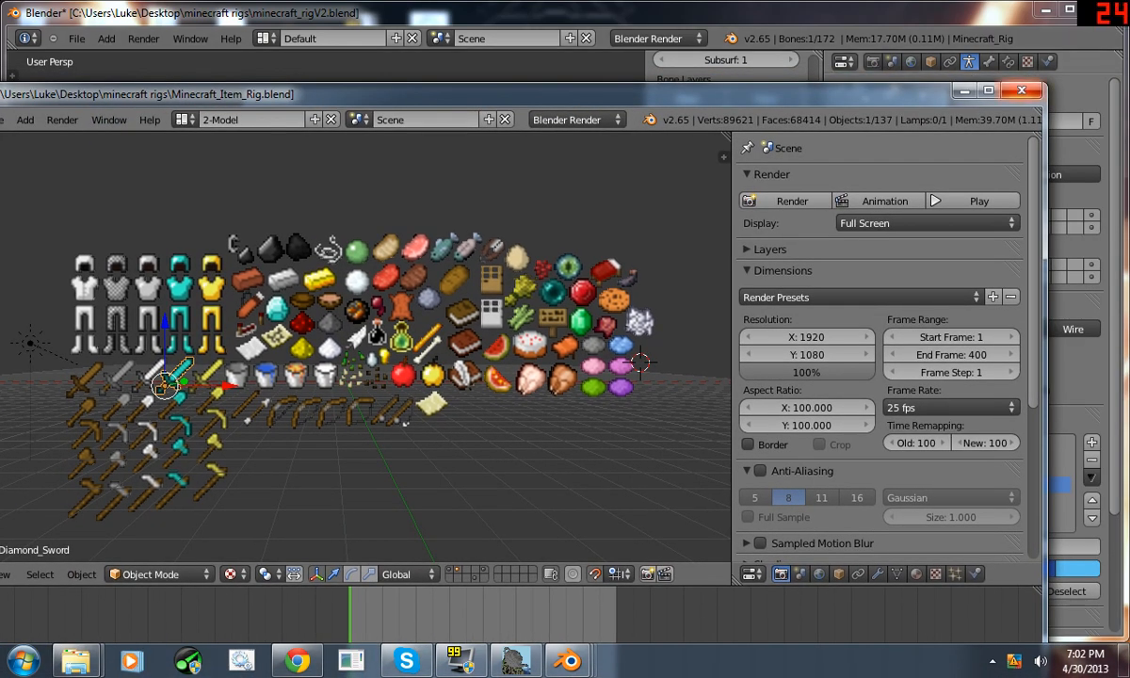
left_click(1021, 91)
left_click(188, 234)
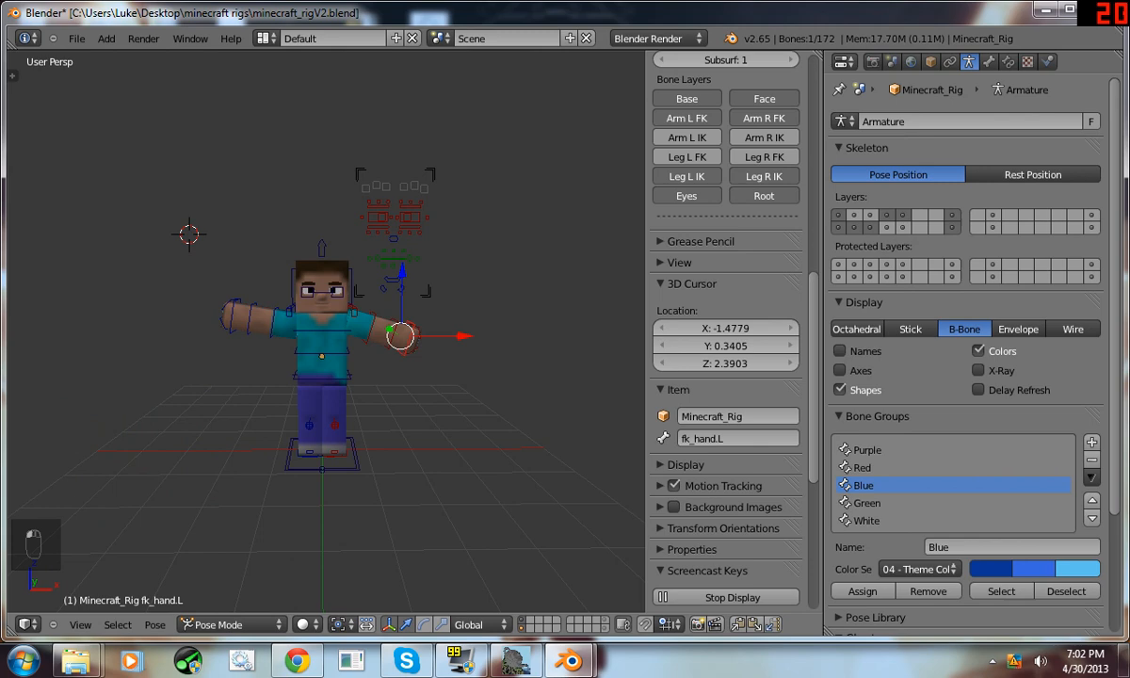
- Append the Diamond_Sword object from Minecraft_Item_Rig.blend into the character rig file
left_click(76, 39)
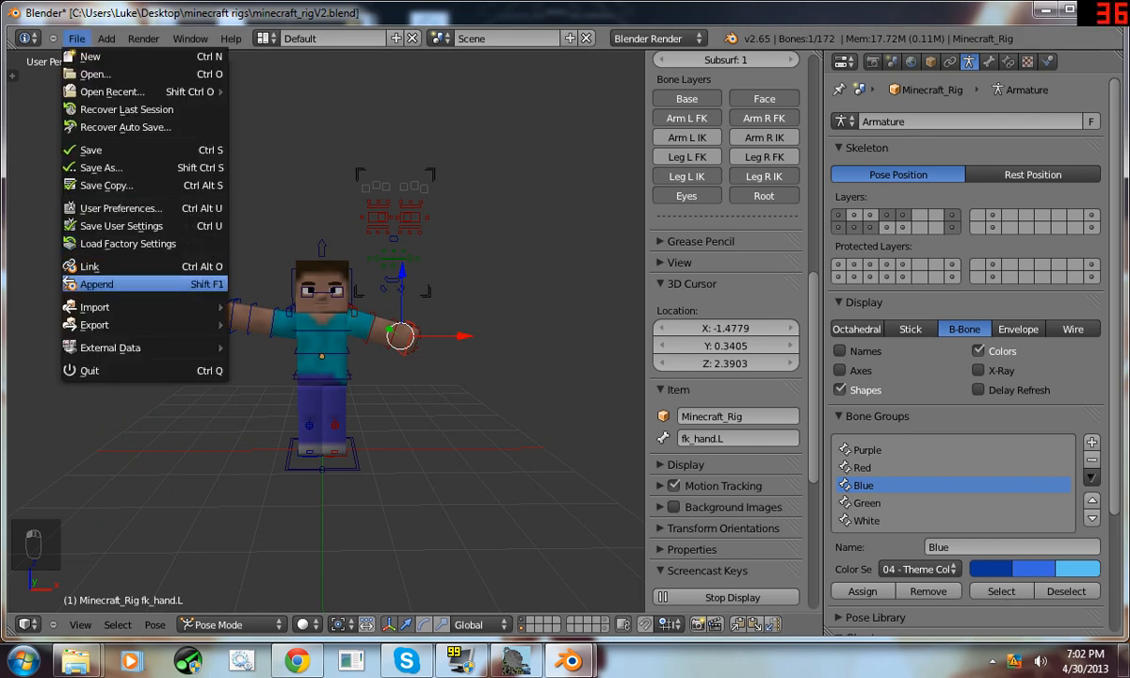
left_click(95, 284)
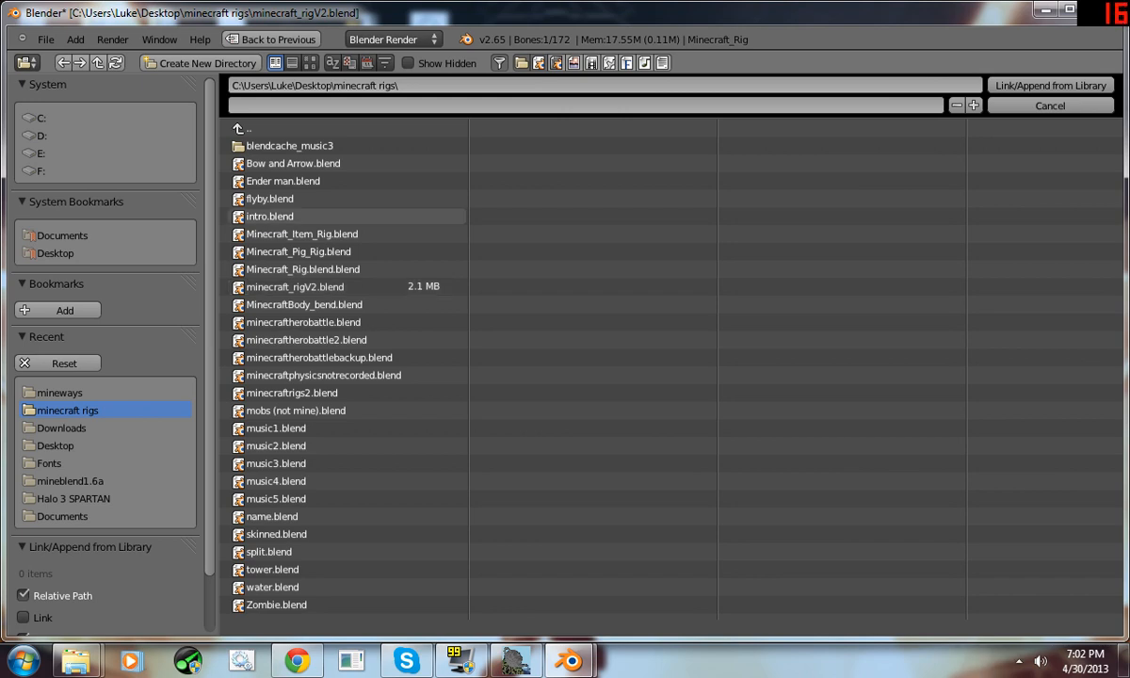
left_click(301, 233)
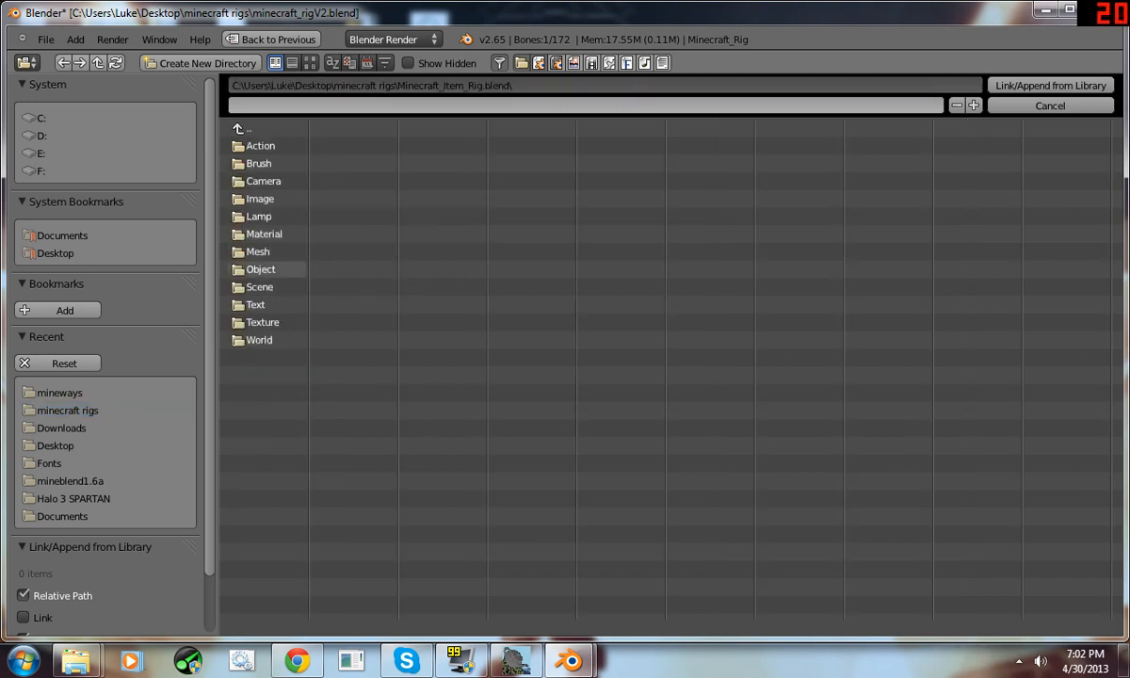
left_click(261, 270)
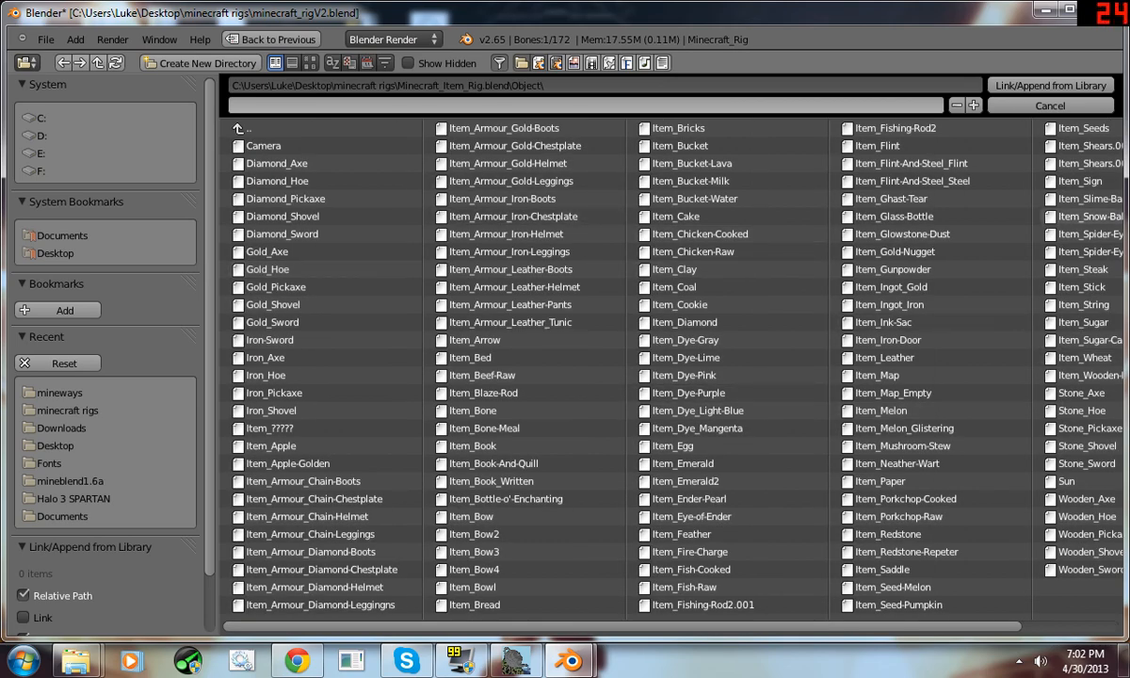
mouse_move(727, 626)
left_mouse_down()
mouse_move(743, 627)
mouse_move(727, 626)
left_mouse_up()
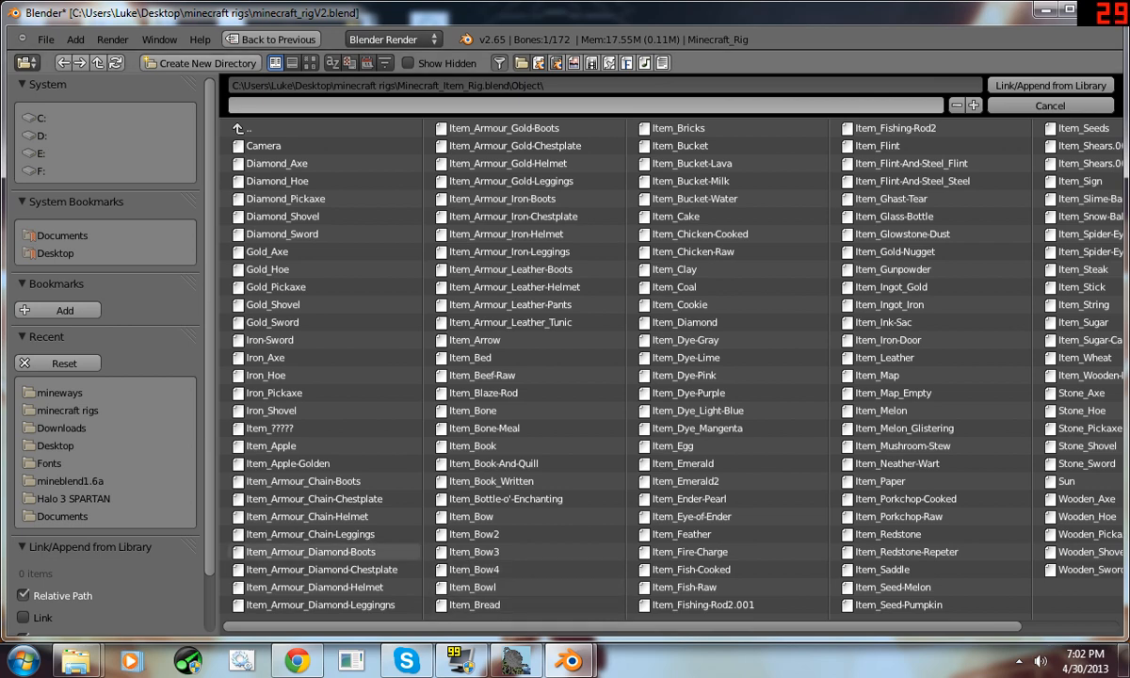
left_click(283, 234)
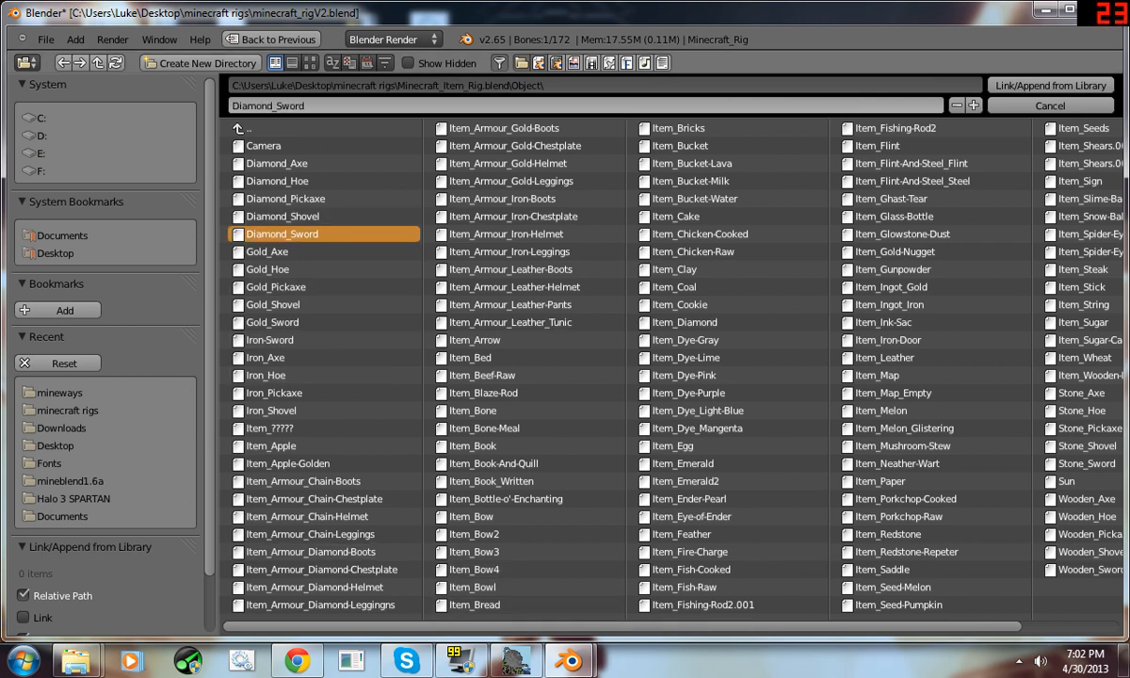
left_click(1041, 86)
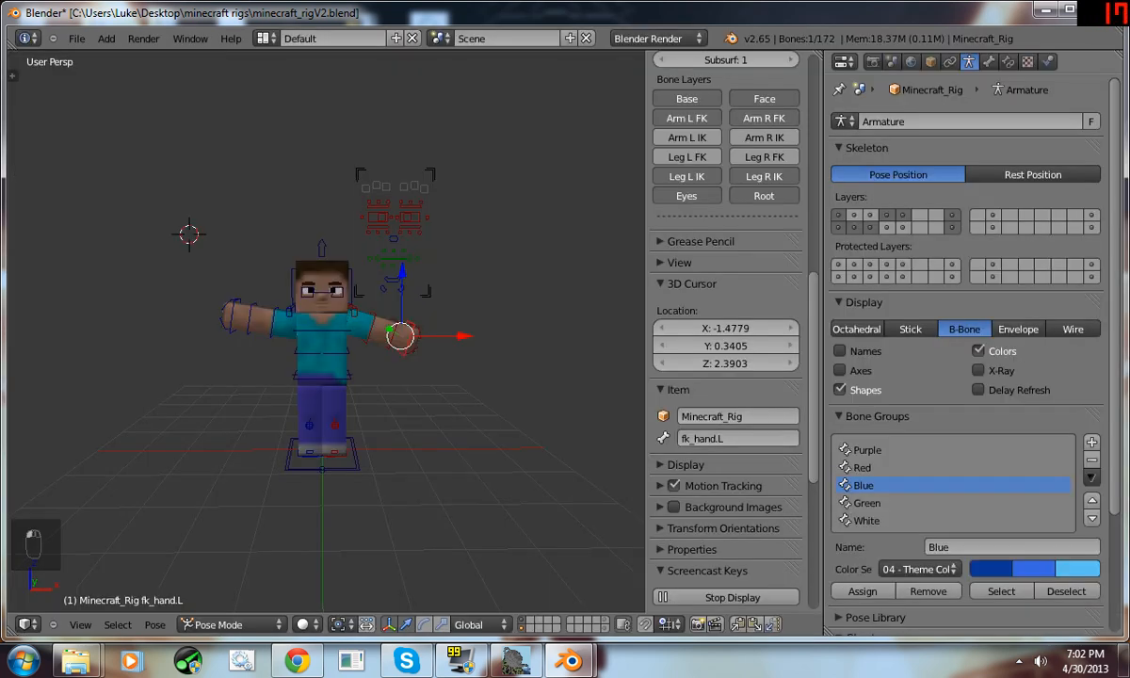
- Select the appended diamond sword in Object Mode and move it along the global Y axis toward the character
scroll(326, 333, "down", 11)
scroll(326, 333, "up", 2)
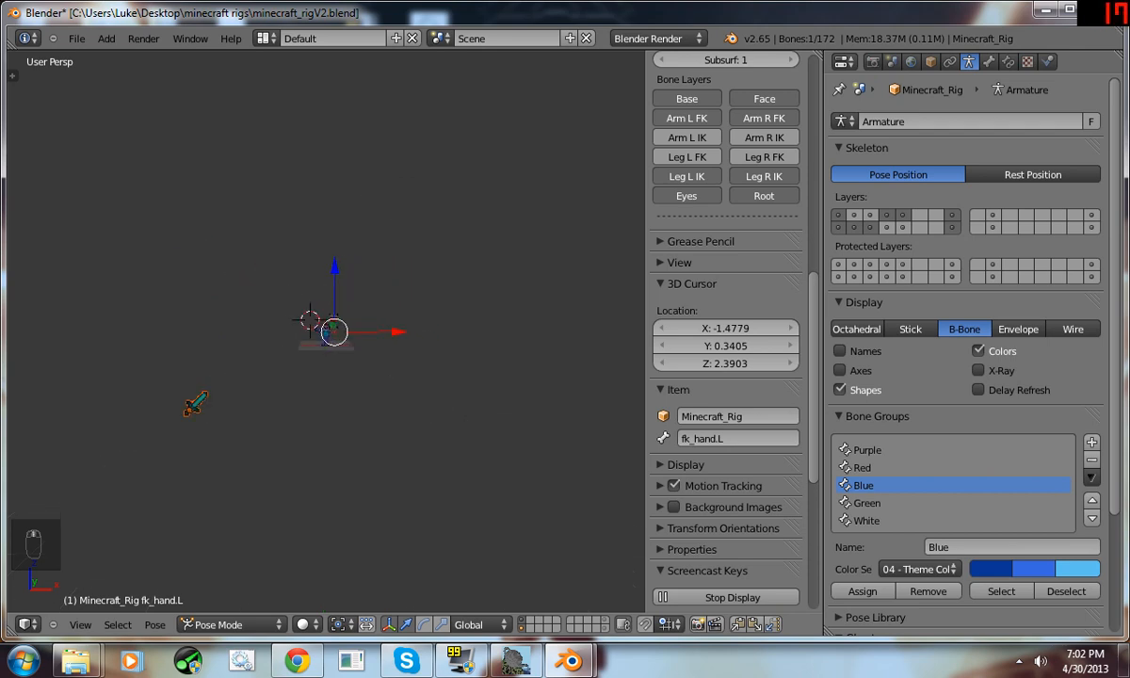
middle_click_drag(326, 333, 325, 381)
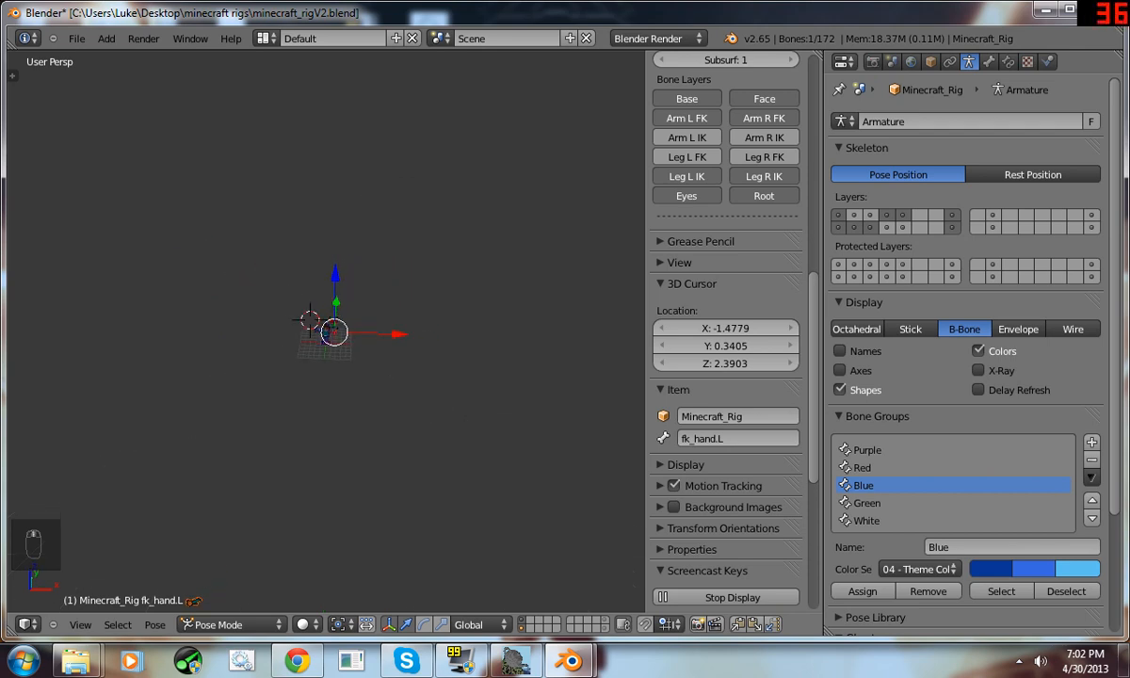
key("g")
key("z")
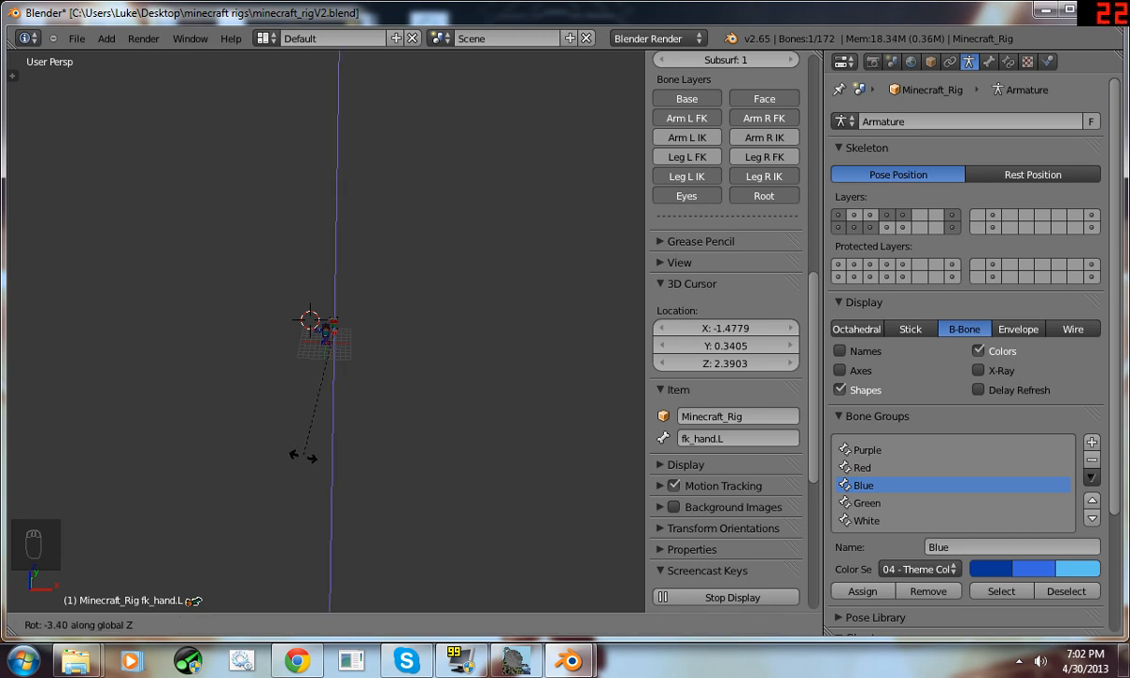
left_click(304, 457)
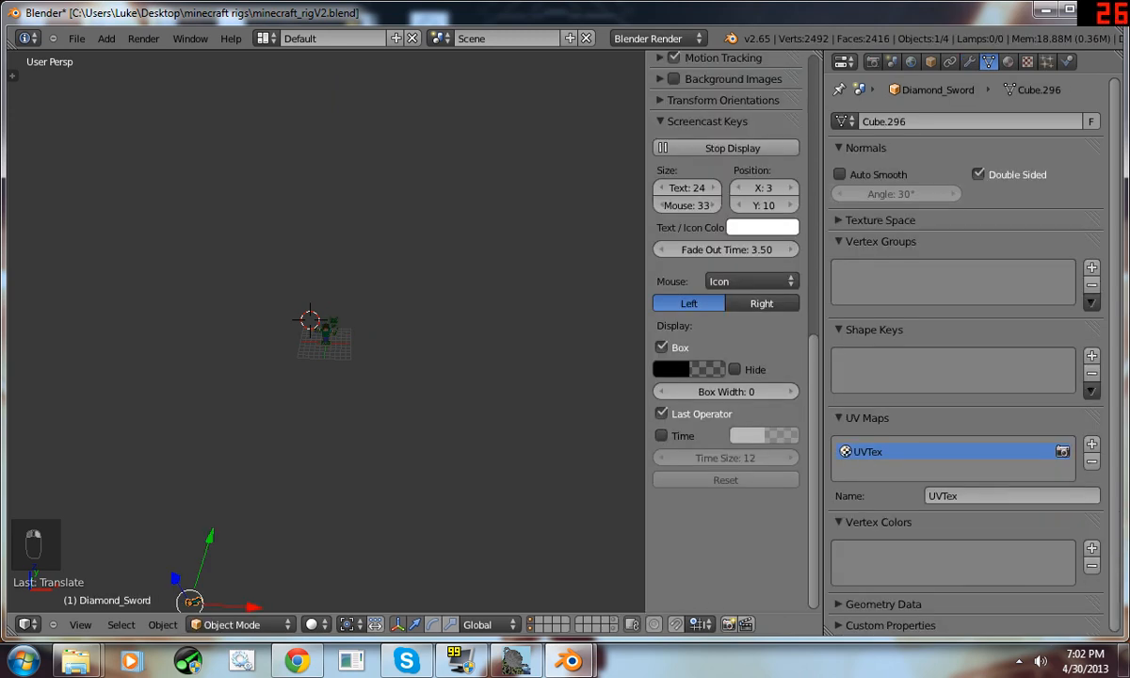
key("g")
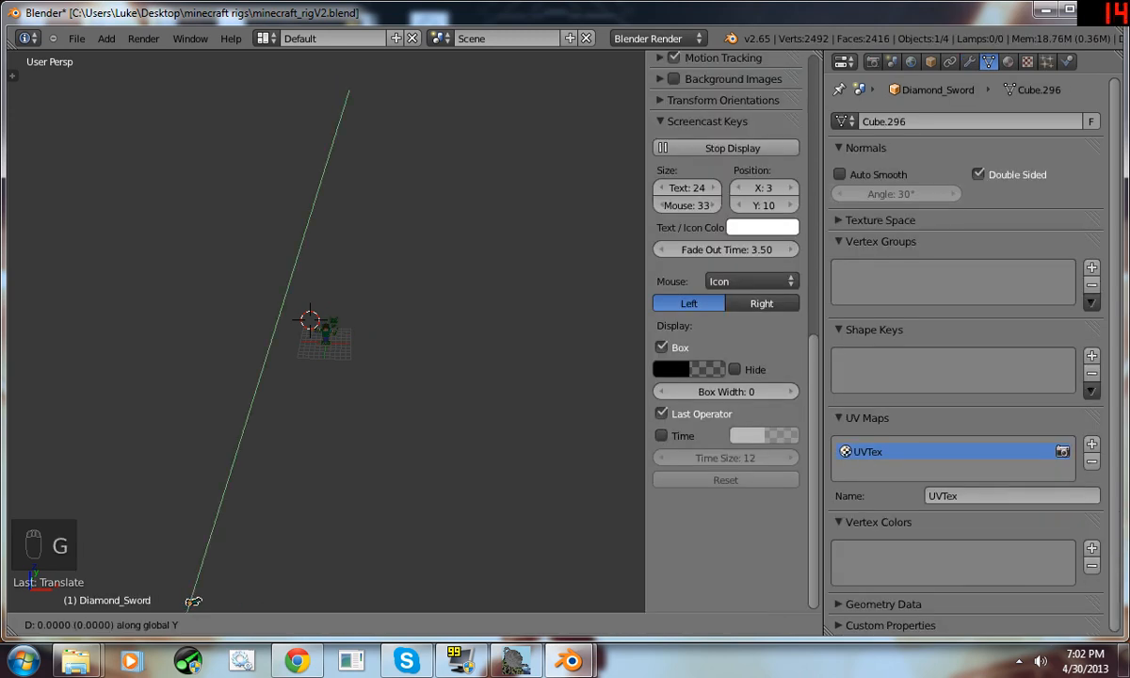
left_click(276, 327)
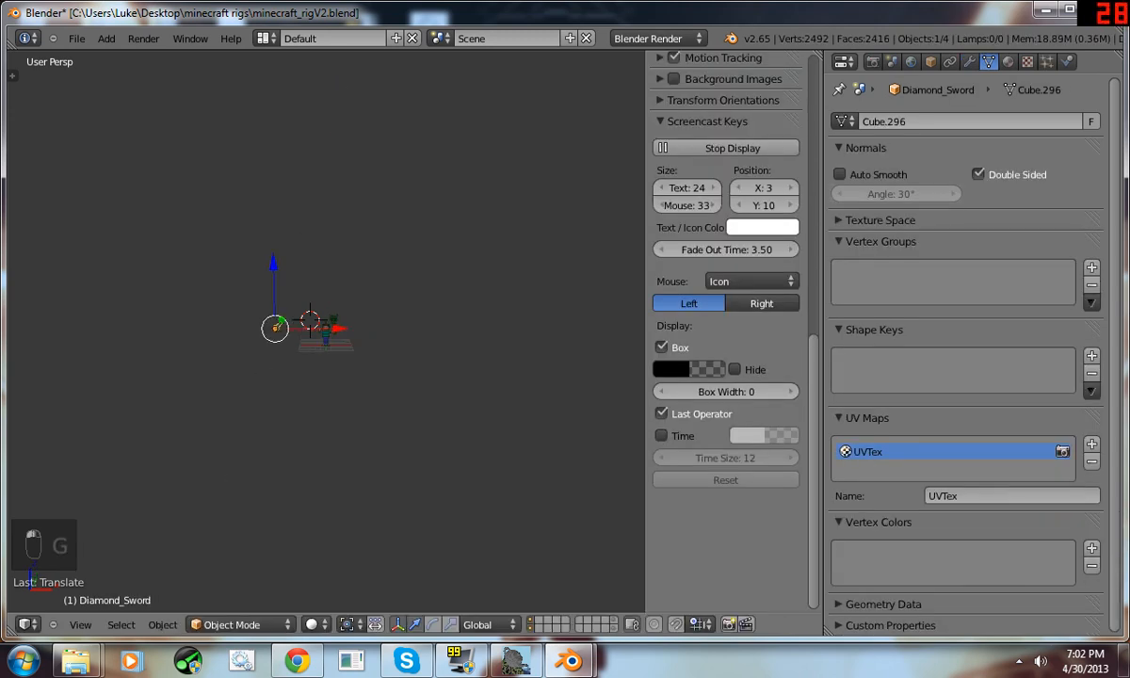
- Move the sword along the global X axis up to the character's right hand
scroll(325, 334, "up", 8)
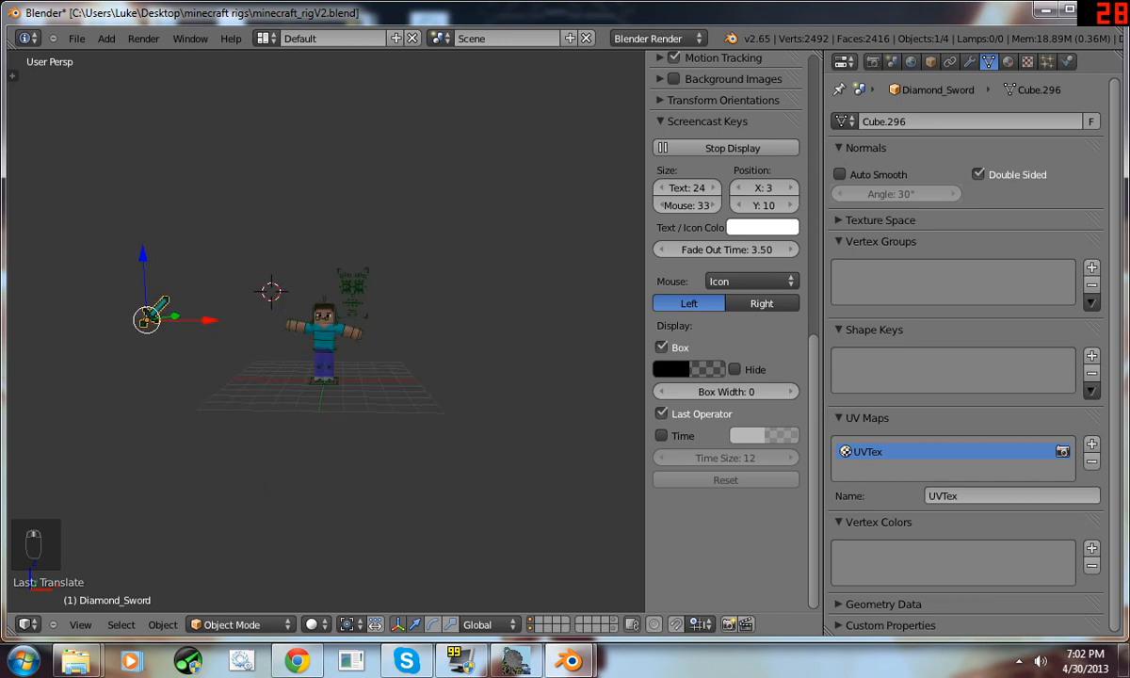
key("g")
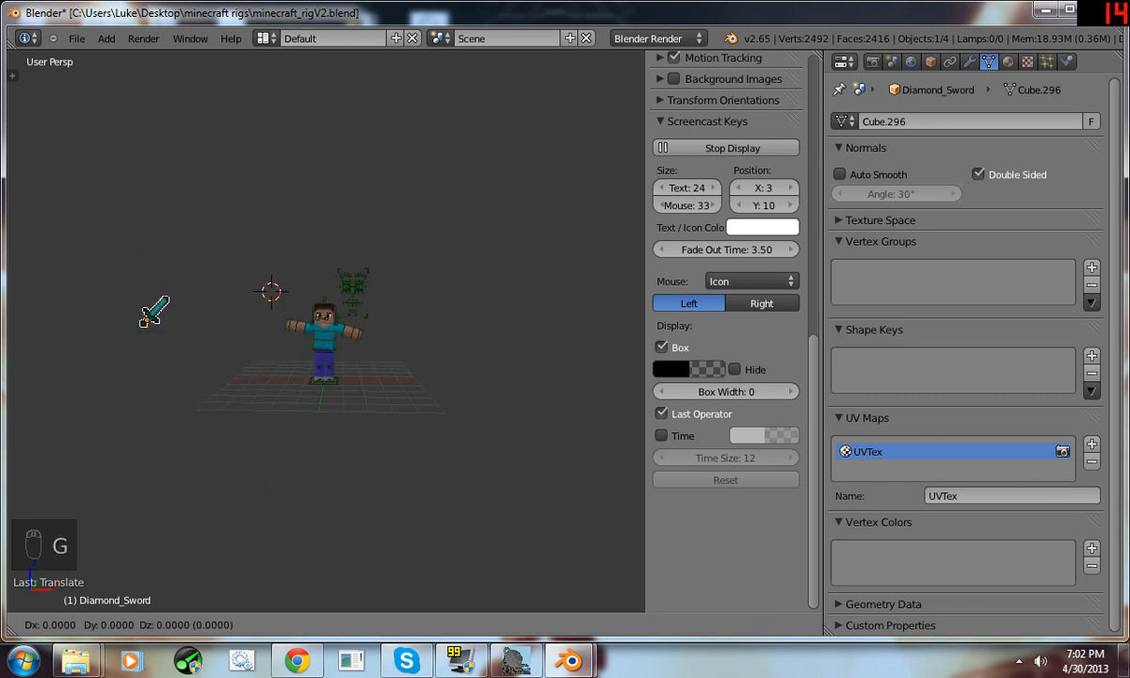
key("z")
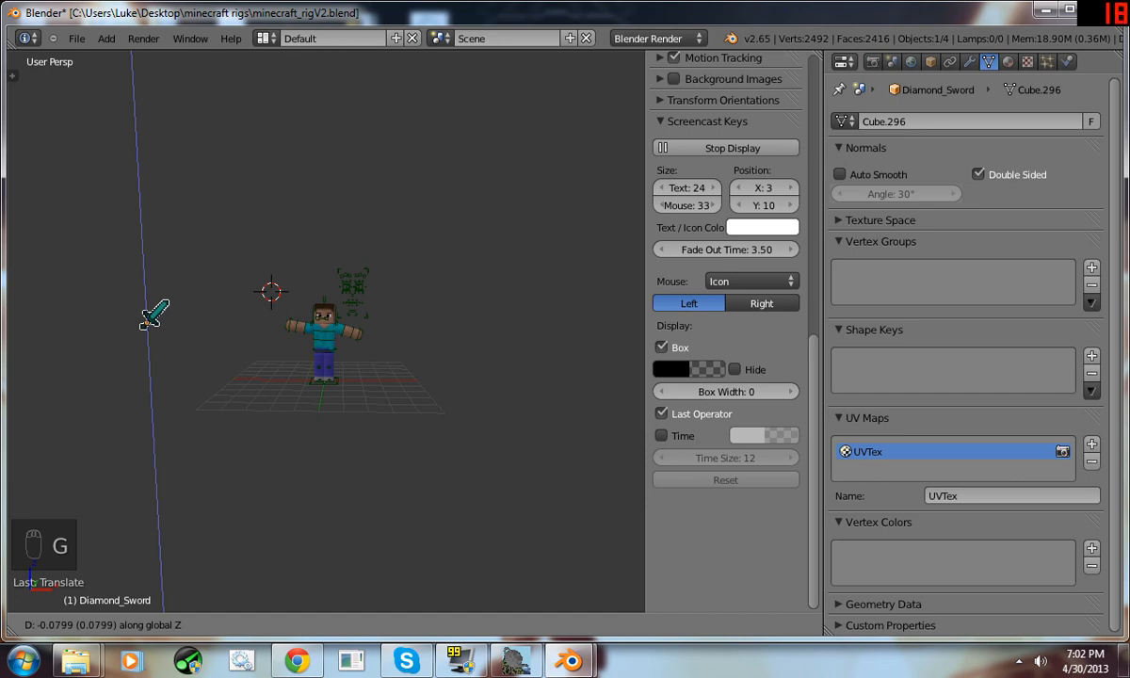
key("y")
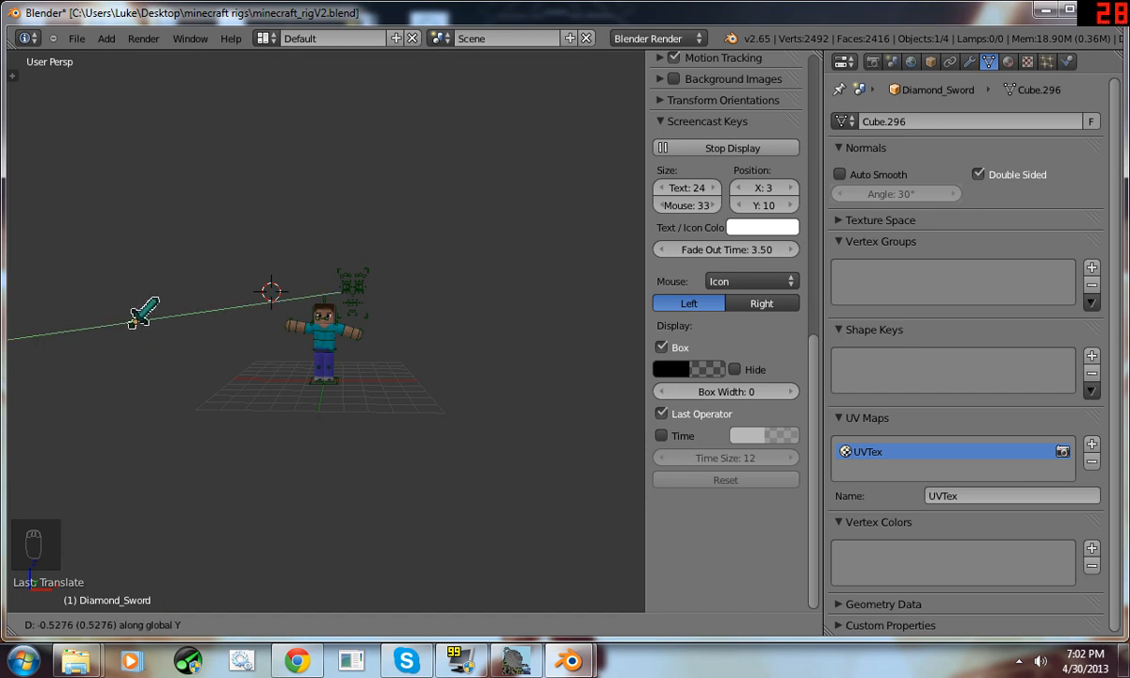
key("x")
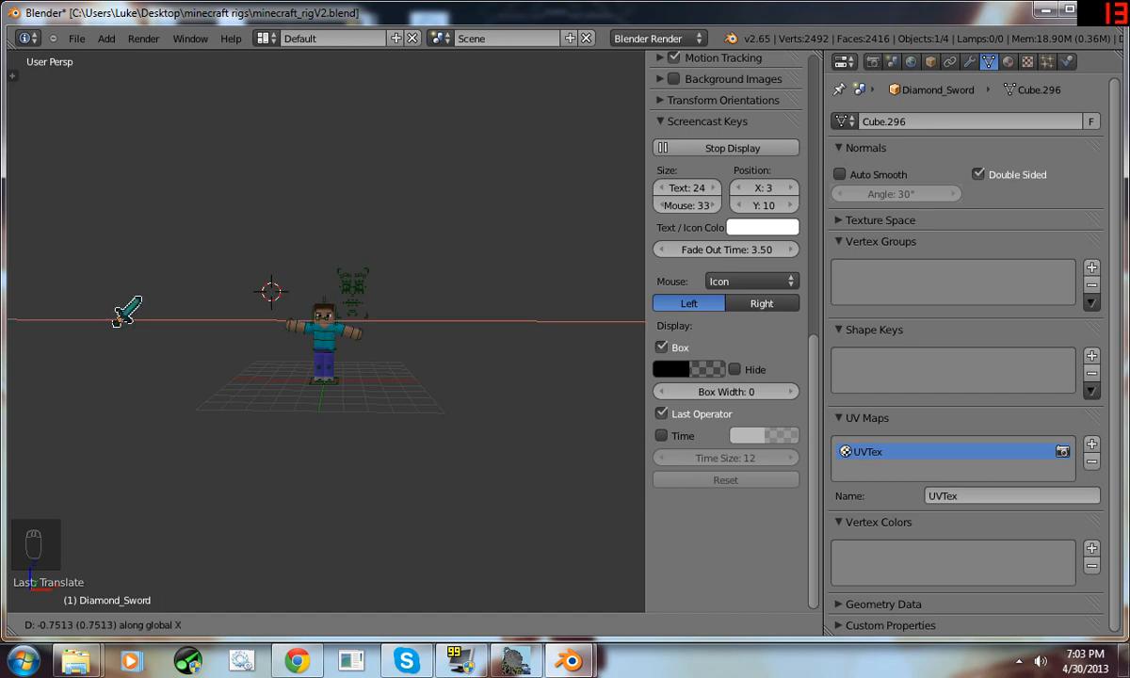
left_click(280, 317)
- Rotate the sword from several viewing angles until its blade stands upright at the character's right hand
scroll(279, 317, "up", 4)
scroll(280, 316, "up", 4)
middle_click_drag(280, 317, 303, 320)
scroll(347, 321, "down", 4)
key("r")
left_click(266, 148)
middle_click_drag(266, 149, 442, 283)
key("r")
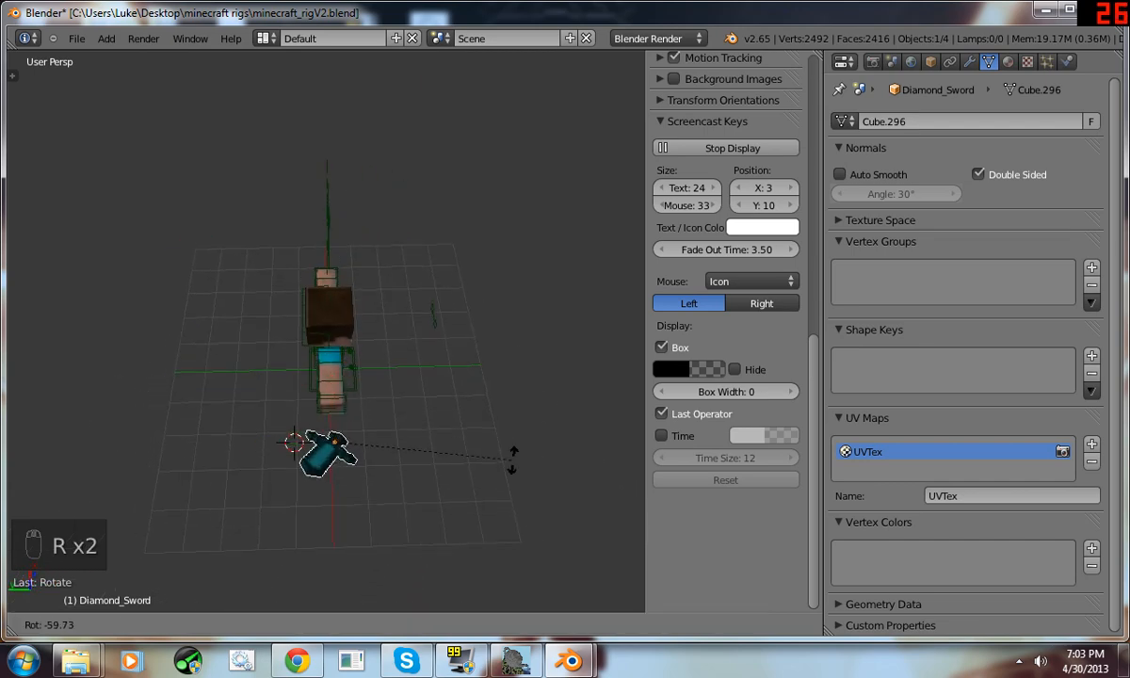
left_click(490, 354)
middle_click_drag(489, 355, 410, 222)
key("r")
left_click(377, 179)
- Move the upright sword into the character's right hand
middle_click_drag(377, 179, 337, 197)
key("g")
left_click(335, 188)
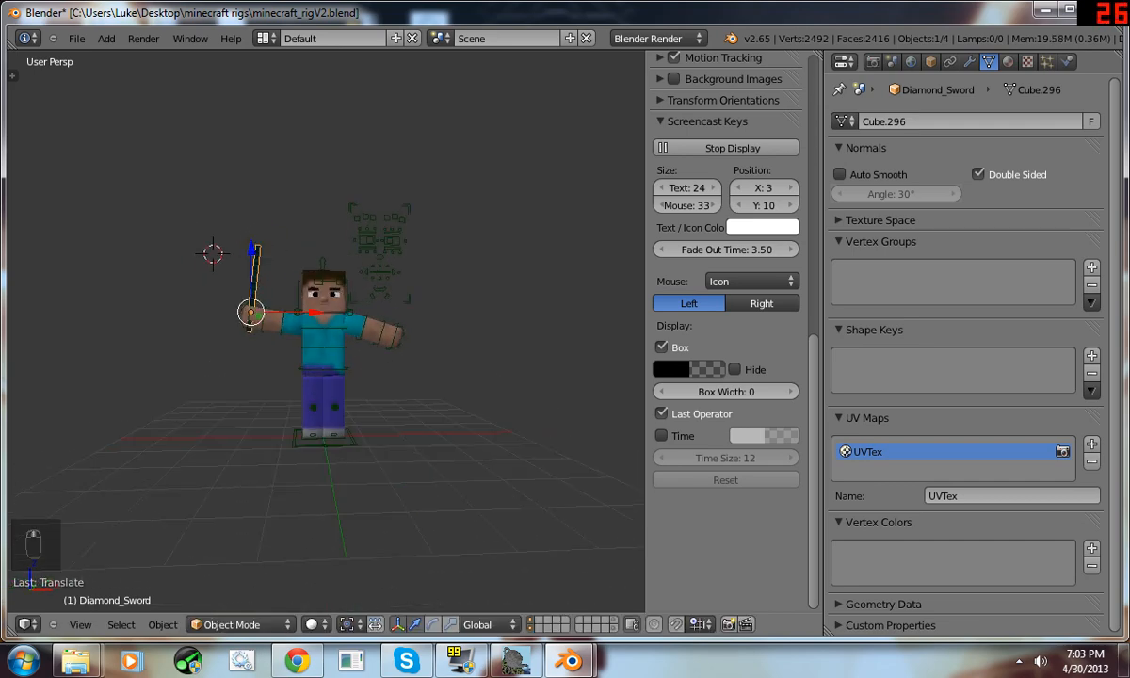
scroll(323, 320, "down", 1)
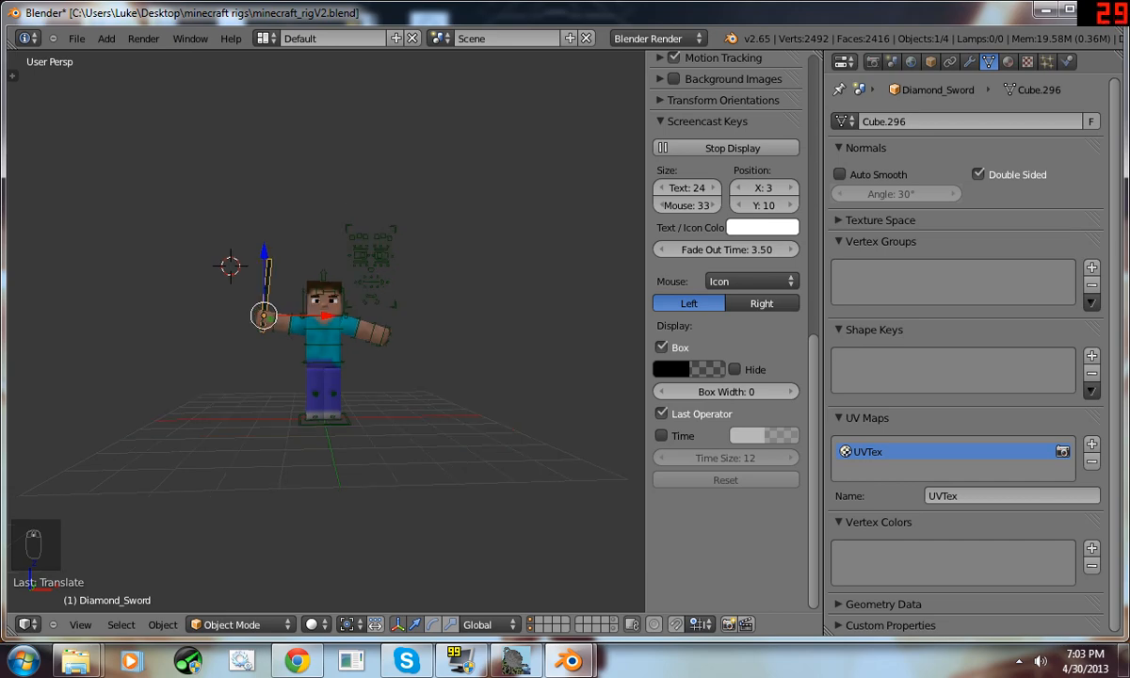
- Switch to the Blender window containing the ship and examine the ship from several angles and distances
mouse_move(569, 661)
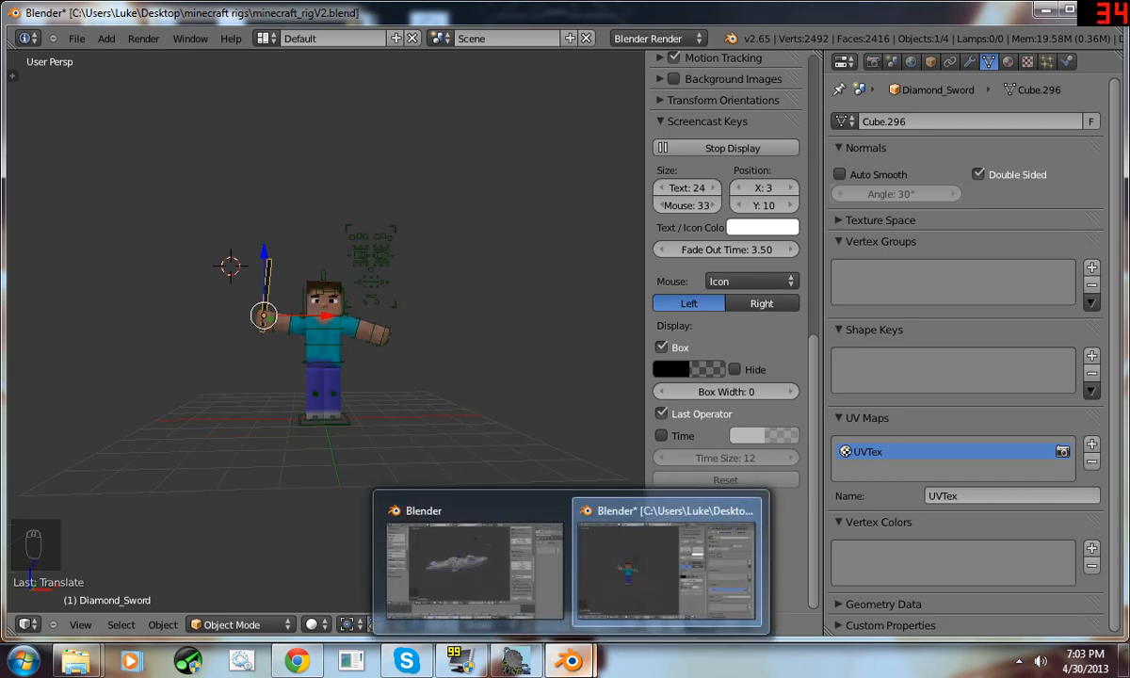
mouse_move(461, 556)
left_click(77, 39)
left_click(98, 286)
middle_click_drag(433, 292, 584, 311)
scroll(565, 292, "up", 6)
scroll(565, 292, "down", 2)
scroll(565, 292, "down", 5)
middle_click_drag(443, 282, 254, 304)
scroll(447, 320, "up", 5)
scroll(254, 303, "down", 4)
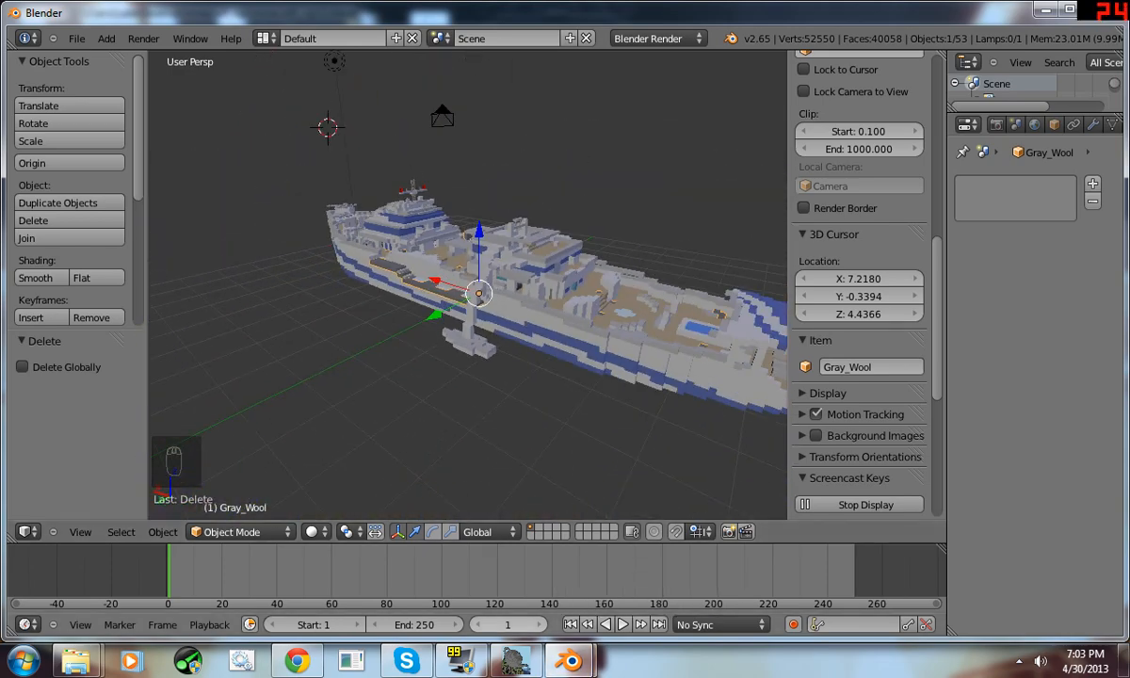
left_click(53, 38)
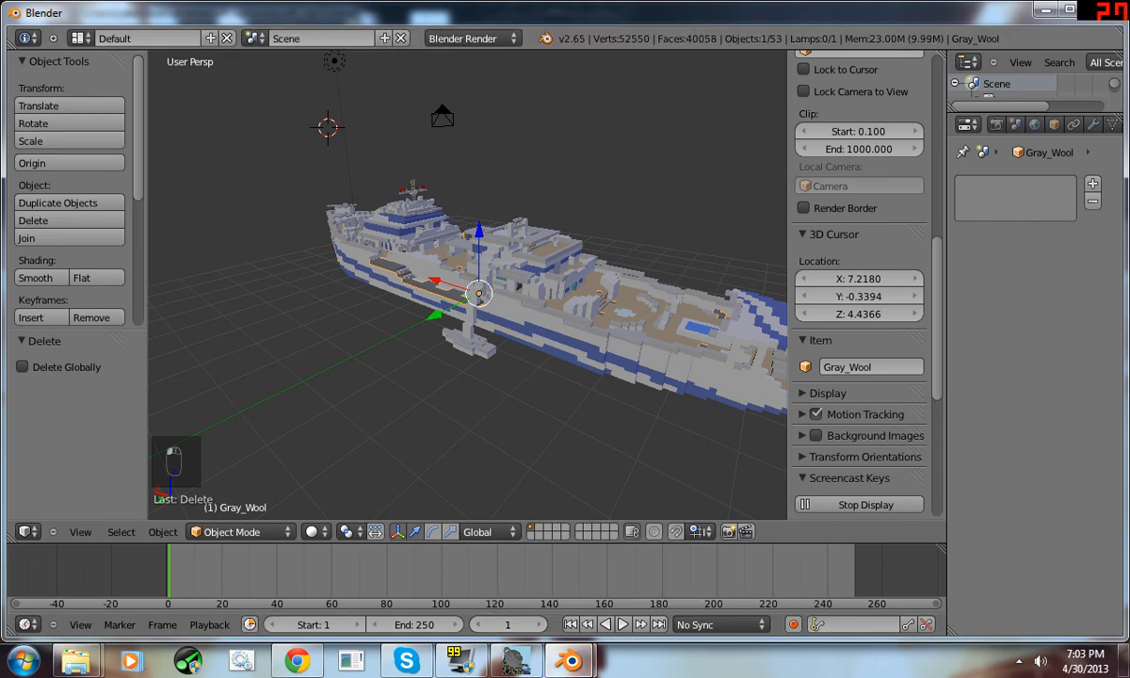
left_click(52, 39)
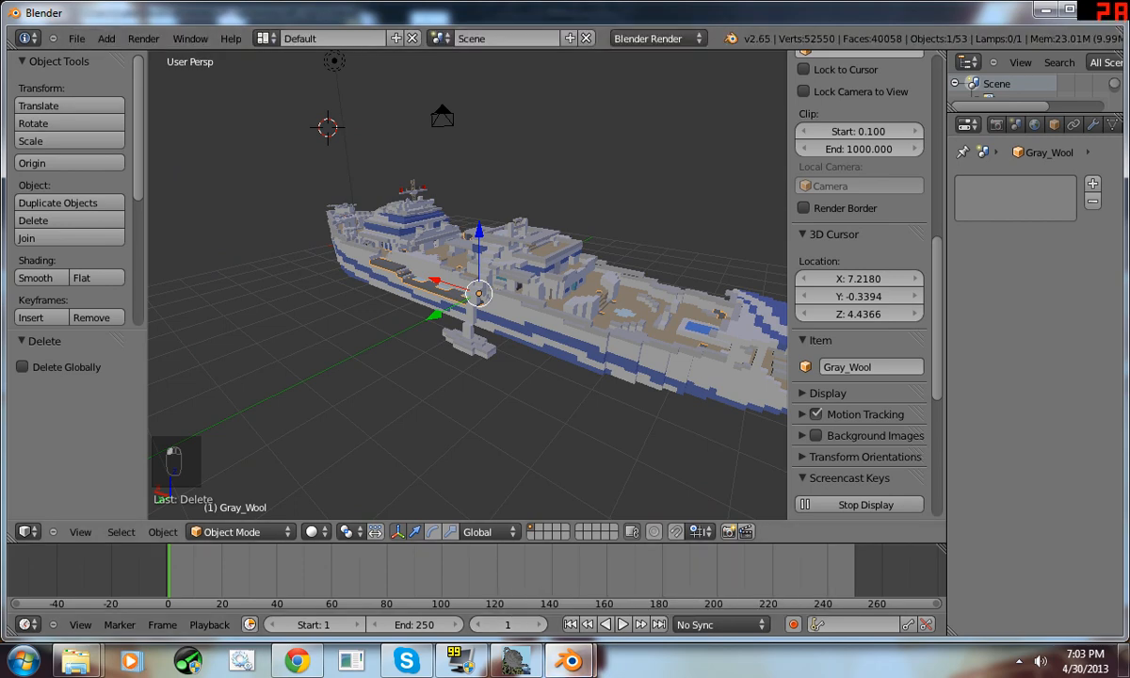
- Return to the minecraft_rigV2.blend window and close it
left_click(569, 661)
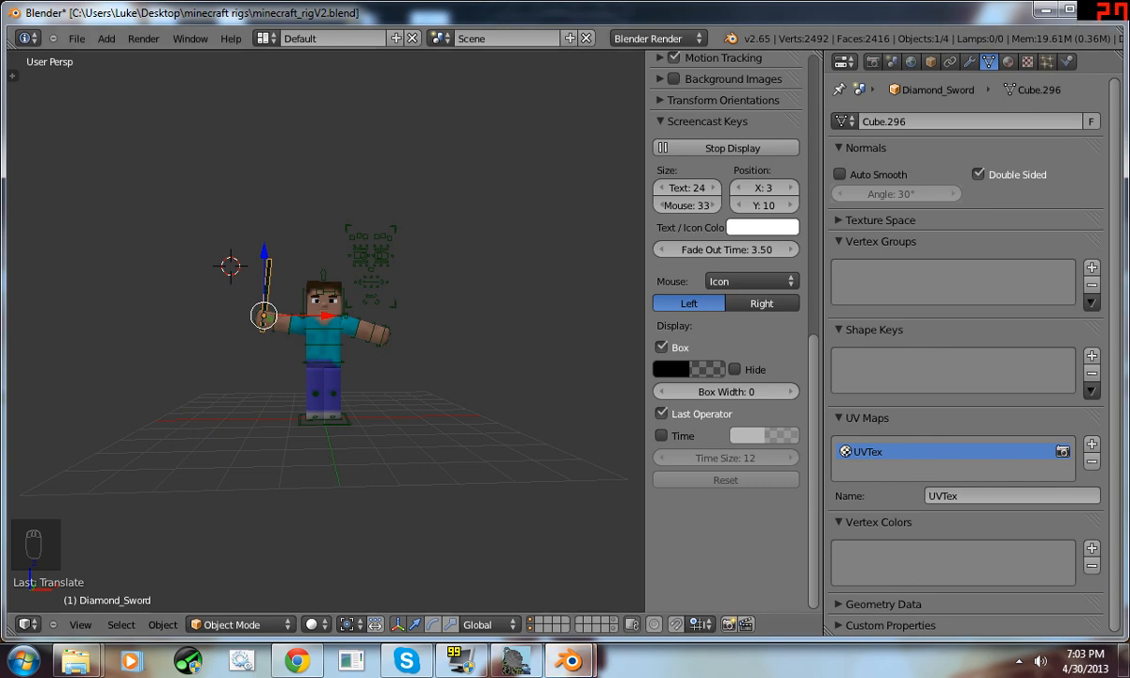
left_click(666, 566)
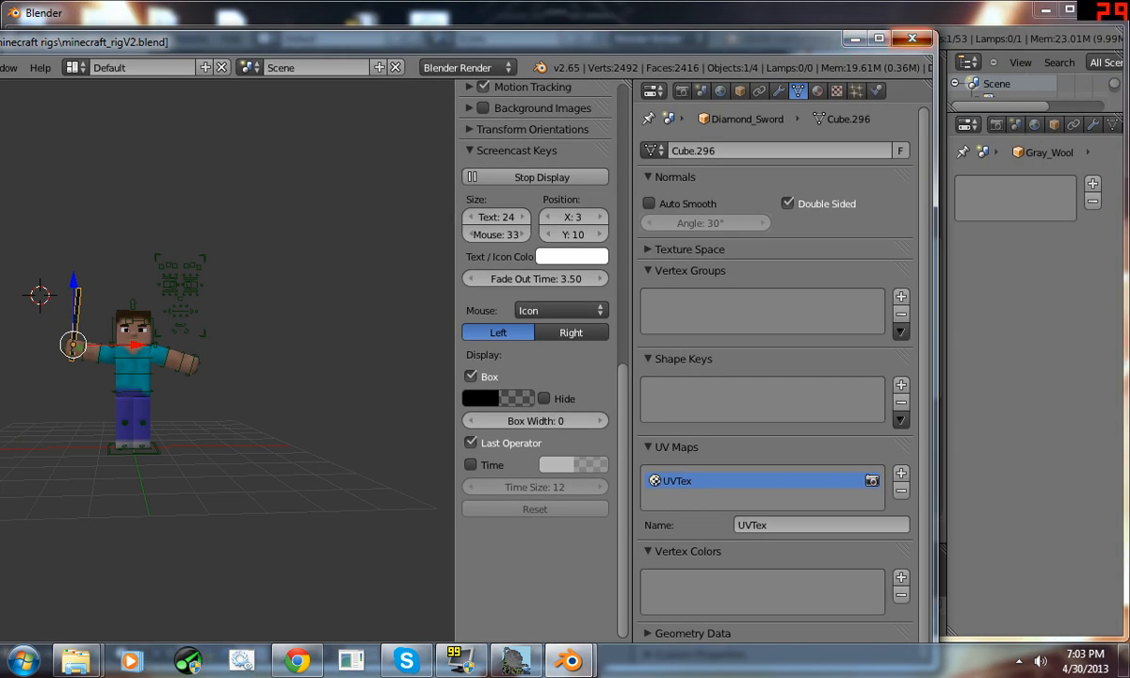
left_click(912, 38)
- In the ship scene, start an Append and browse to the Object folder inside minecraft_rigV2.blend in the minecraft rigs folder
left_click(431, 400)
left_click(77, 39)
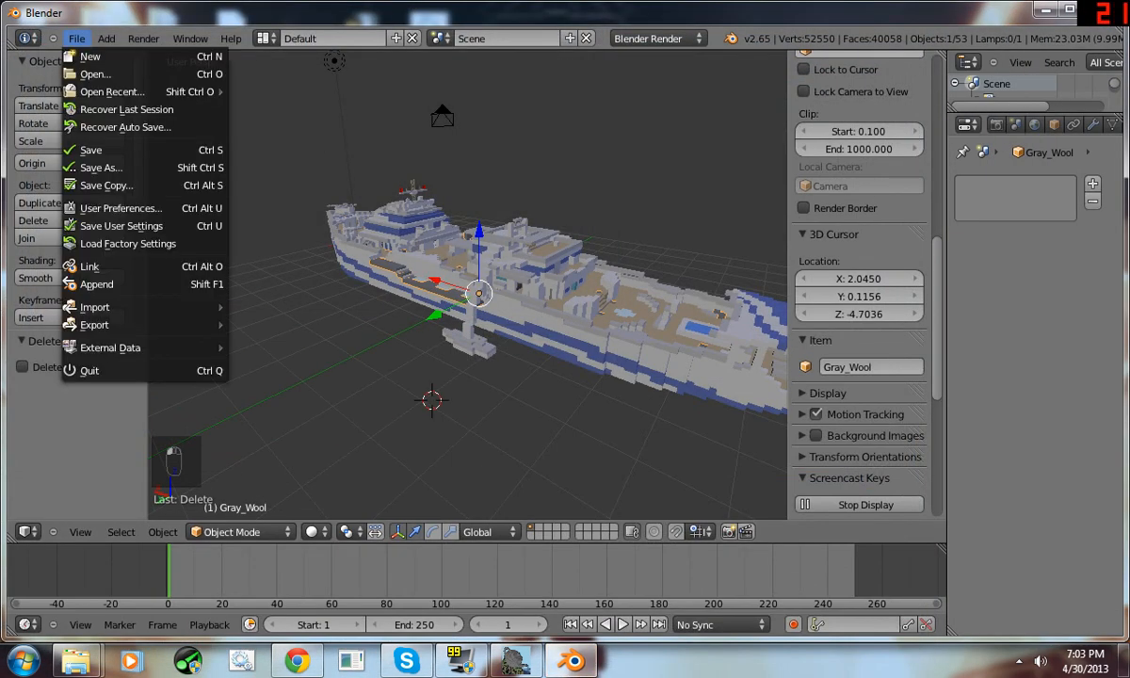
left_click(94, 283)
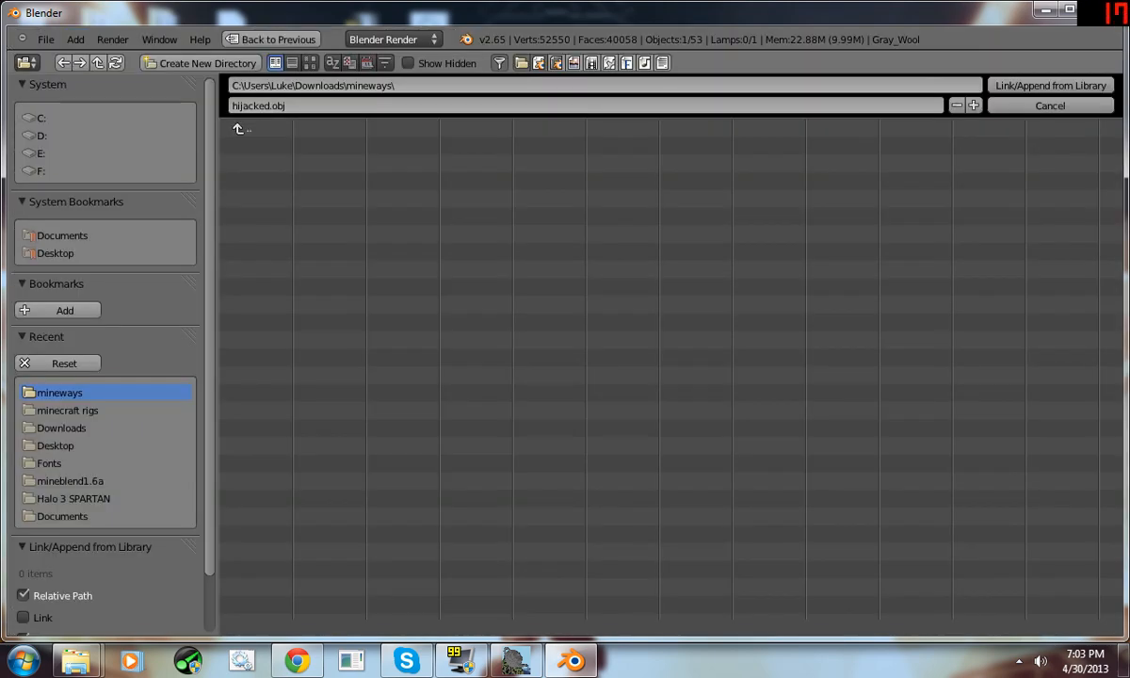
left_click(68, 410)
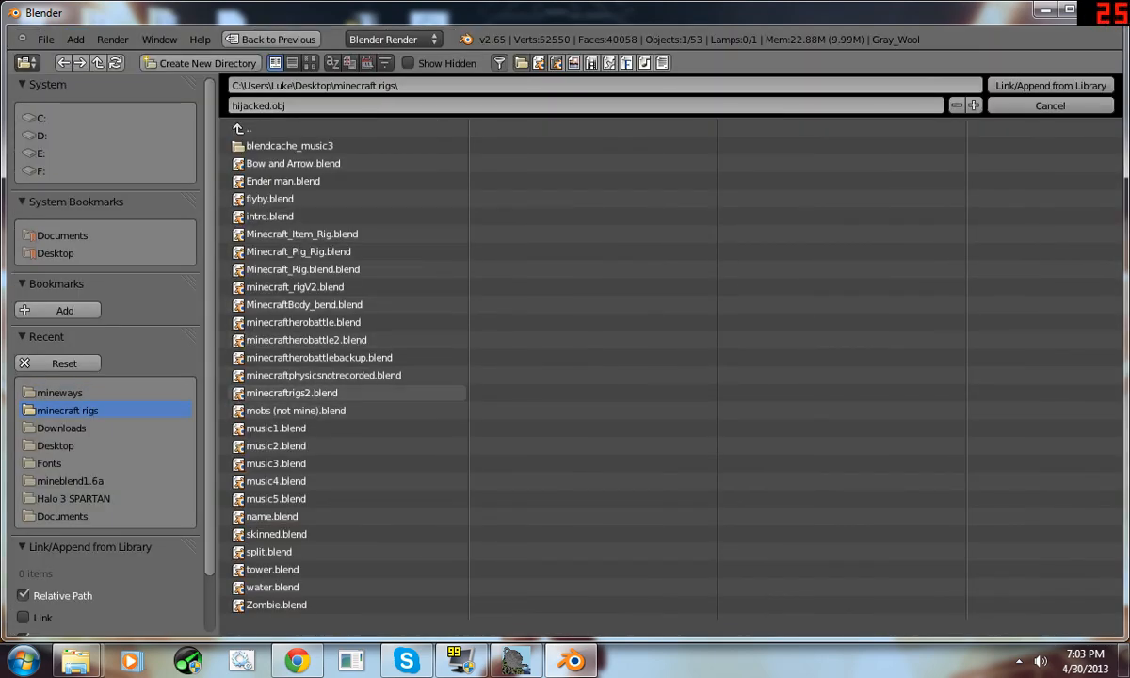
left_click(292, 287)
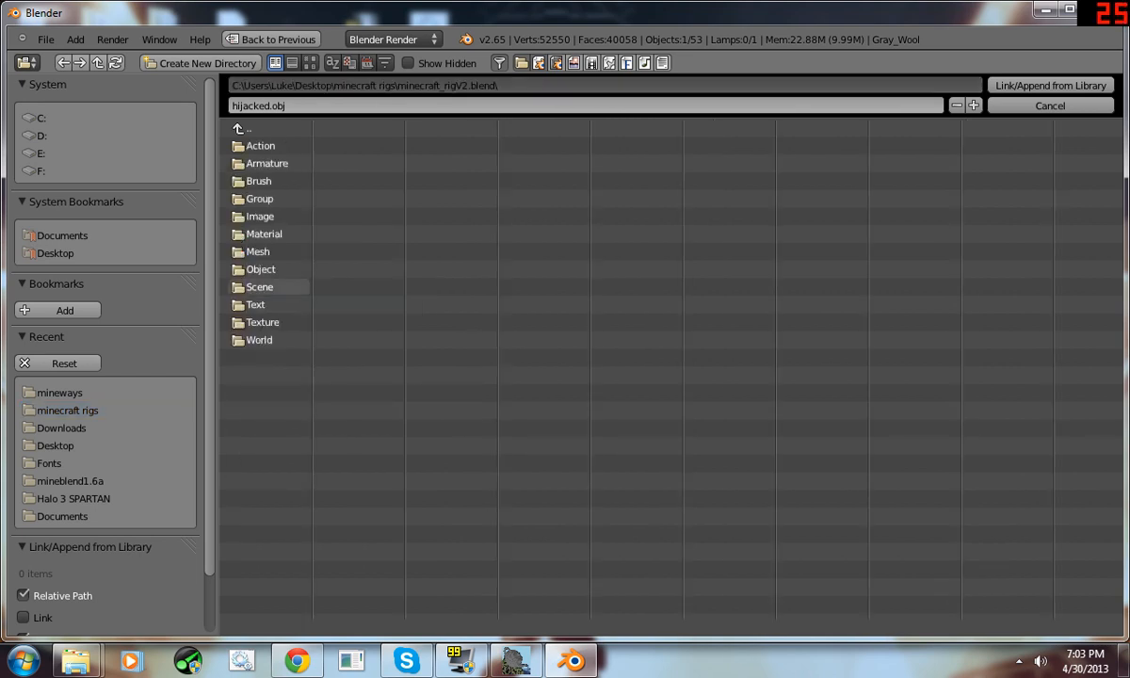
left_click(268, 269)
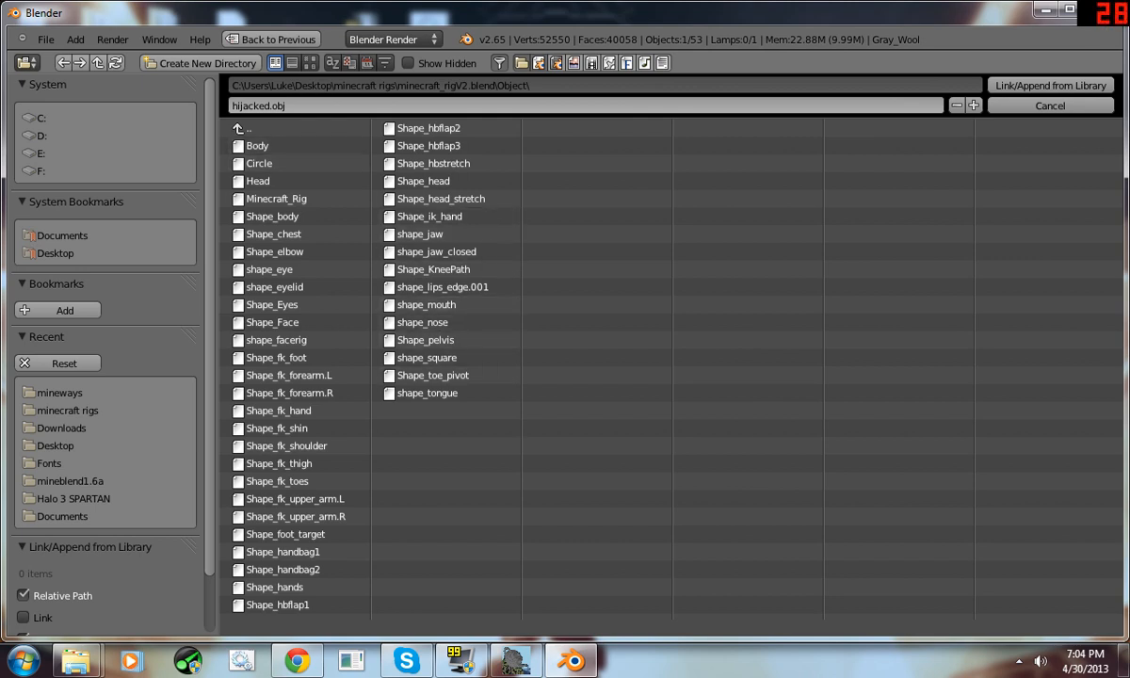
- Select every object of the character rig file, from Body to shape_tongue, and append them to the ship scene
left_click(276, 198)
mouse_move(384, 618)
left_mouse_down()
mouse_move(323, 576)
mouse_move(313, 554)
left_mouse_up()
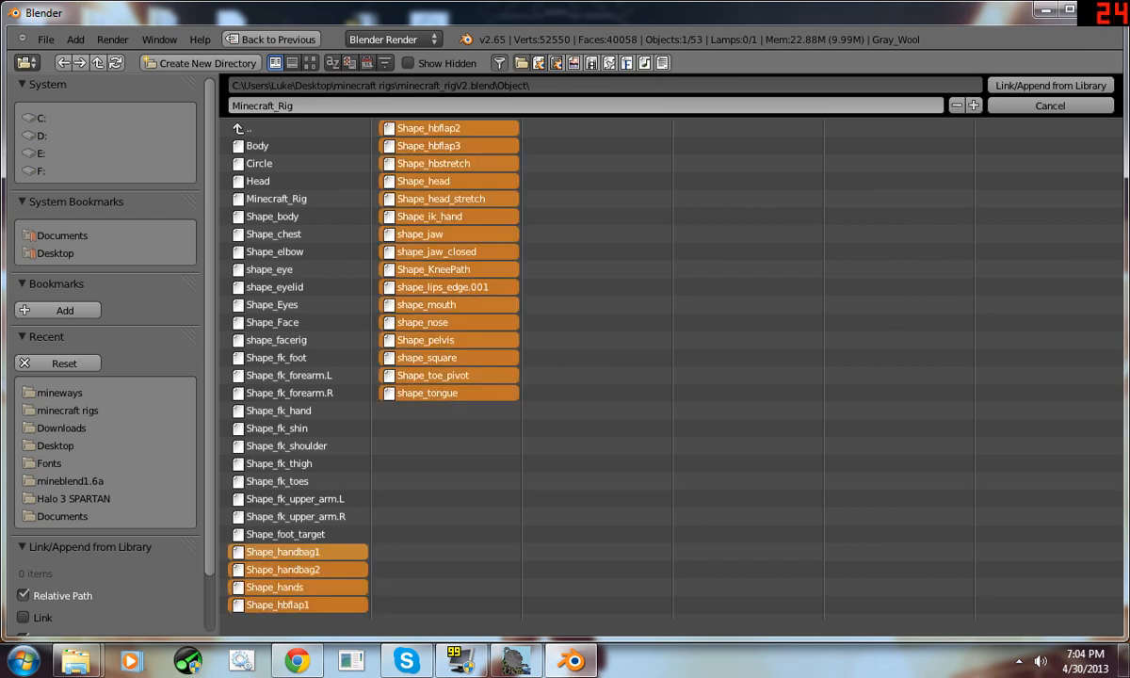
mouse_move(451, 605)
left_mouse_down()
mouse_move(281, 284)
mouse_move(231, 113)
mouse_move(198, 63)
left_mouse_up()
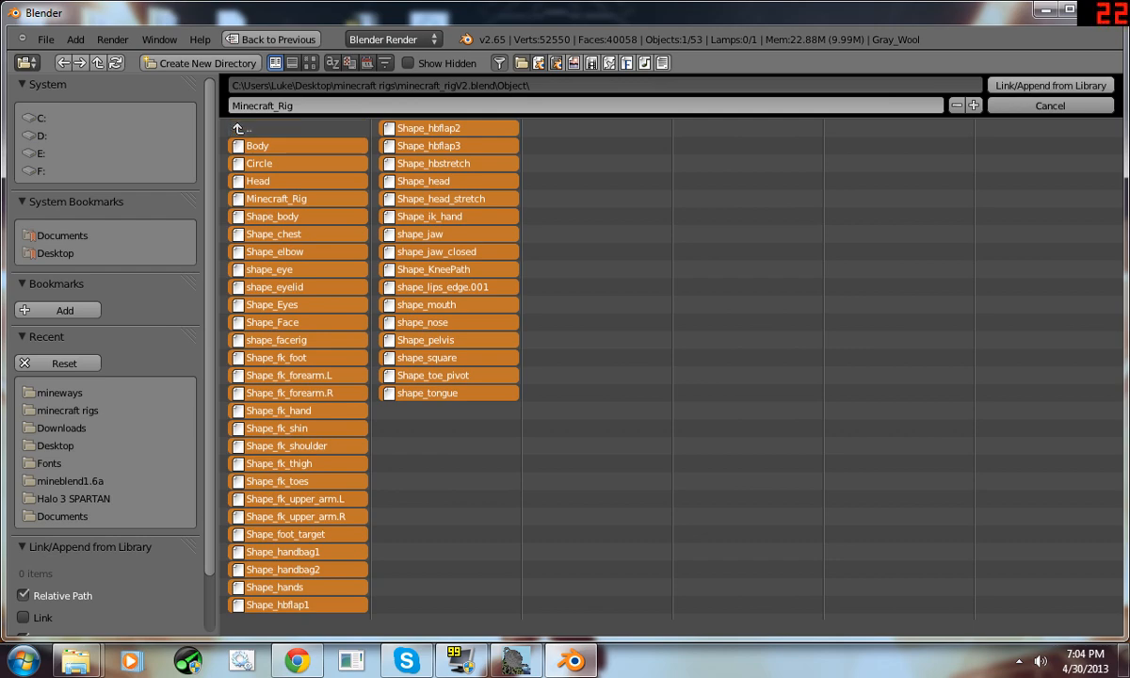
left_click(1050, 84)
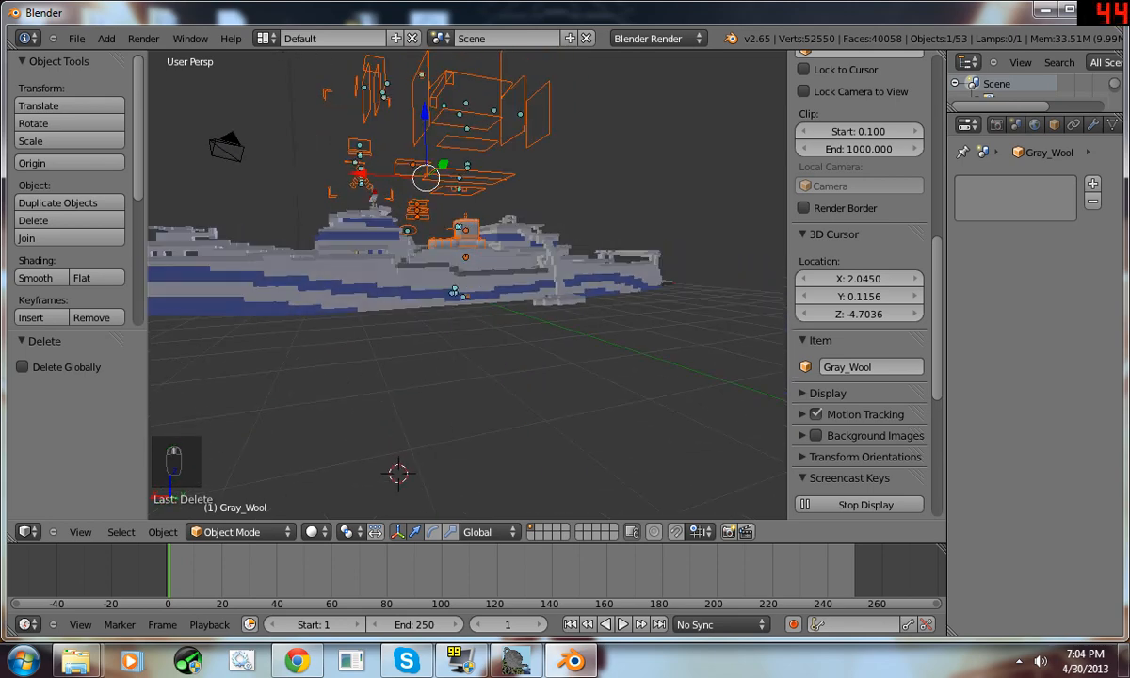
- Delete the appended character rig objects from the ship scene
scroll(468, 285, "down", 6)
middle_click_drag(467, 284, 460, 250)
scroll(391, 309, "up", 6)
key("x")
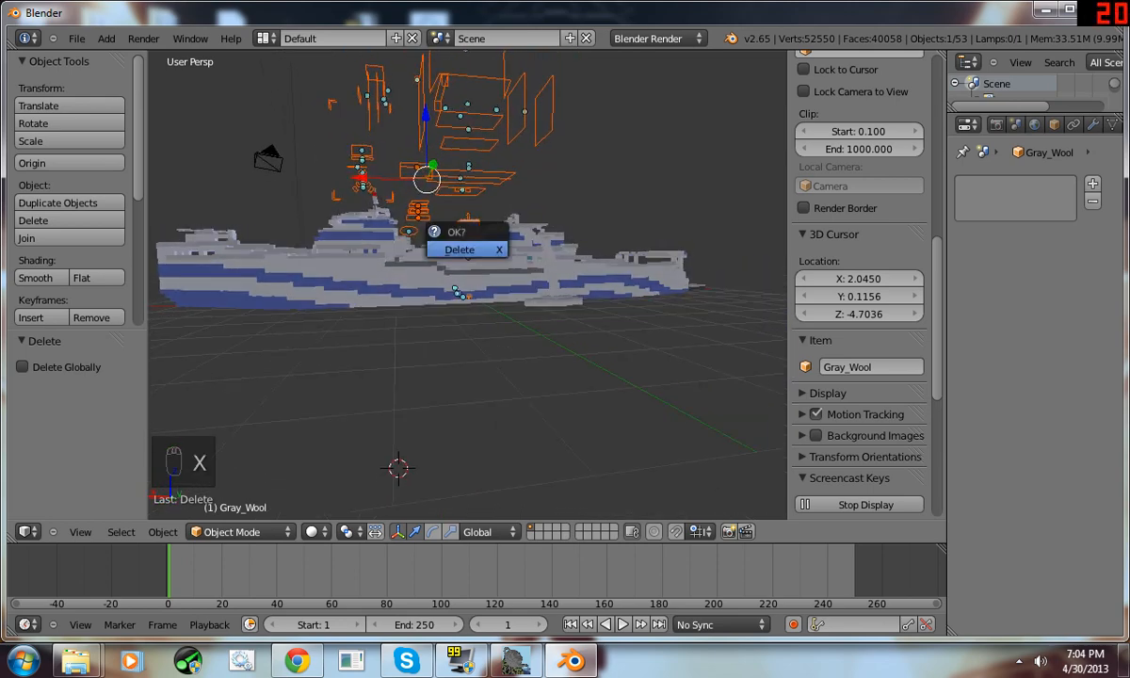
left_click(460, 249)
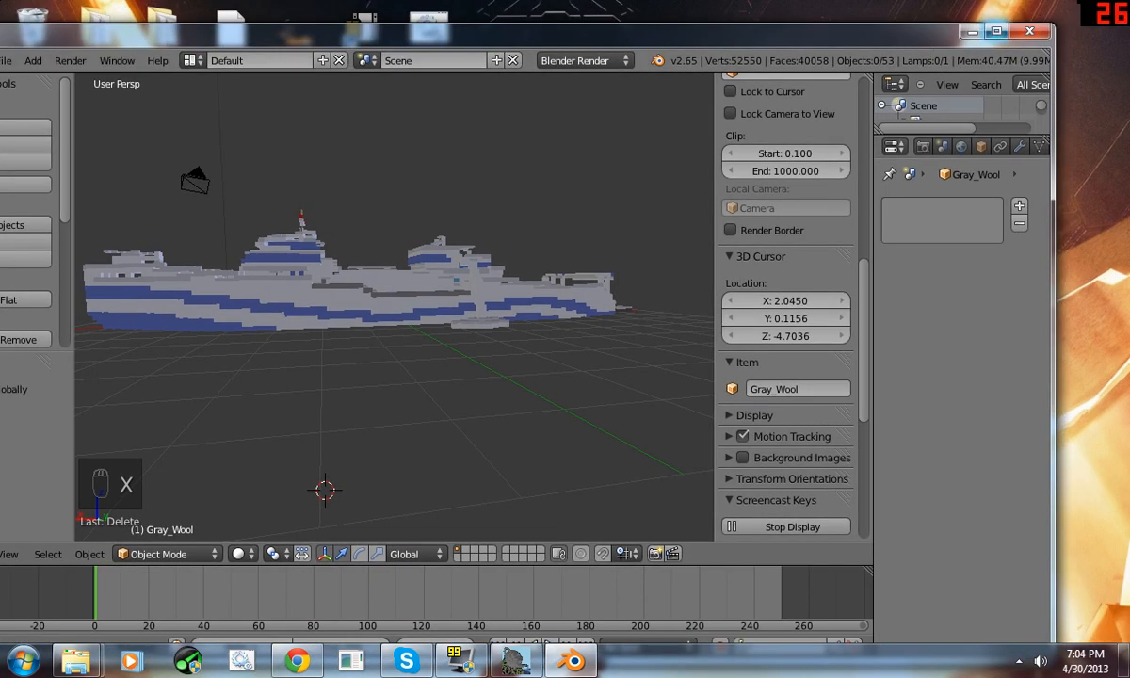
- Close the ship's Blender window and open minecraft_rigV2.blend from the minecraft rigs folder in Windows Explorer
left_click(1030, 31)
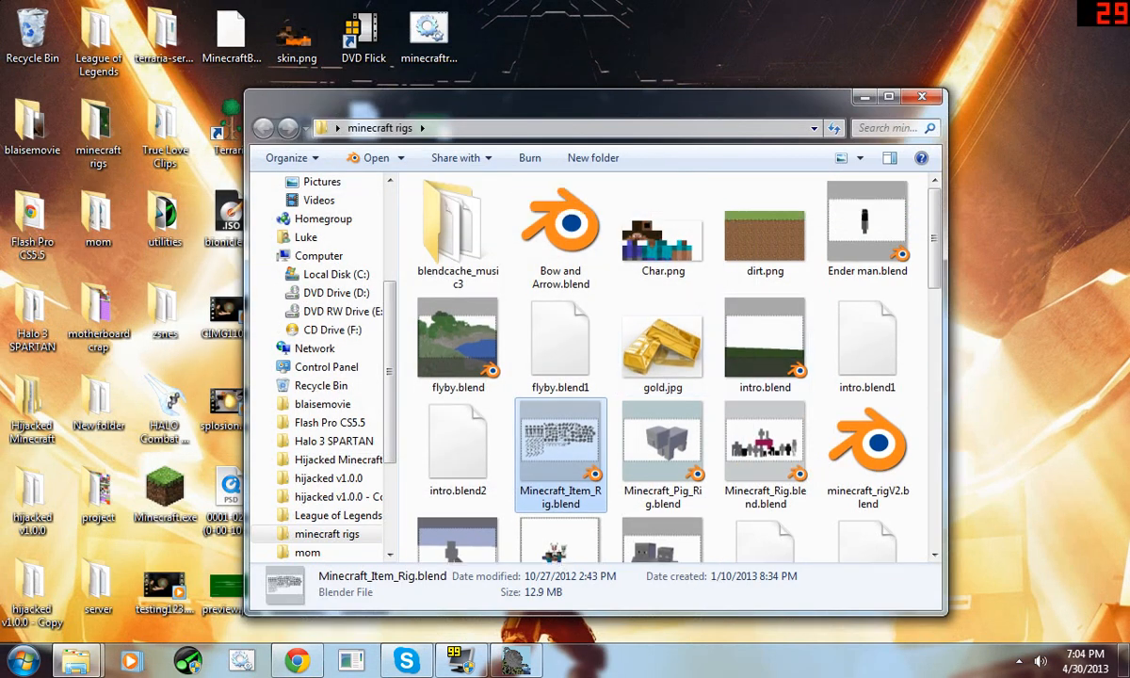
scroll(865, 299, "down", 7)
scroll(866, 270, "up", 3)
double_click(866, 259)
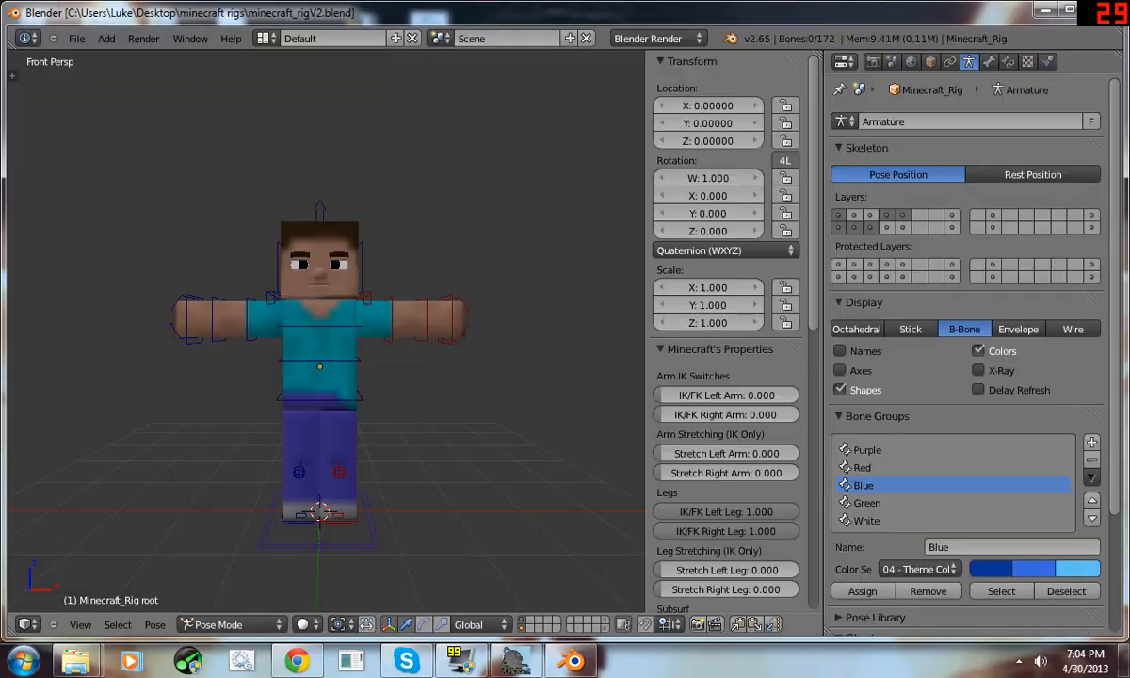
- Show the tool shelf beside the character rig and start the Screencast Keys display
middle_click_drag(377, 349, 437, 360)
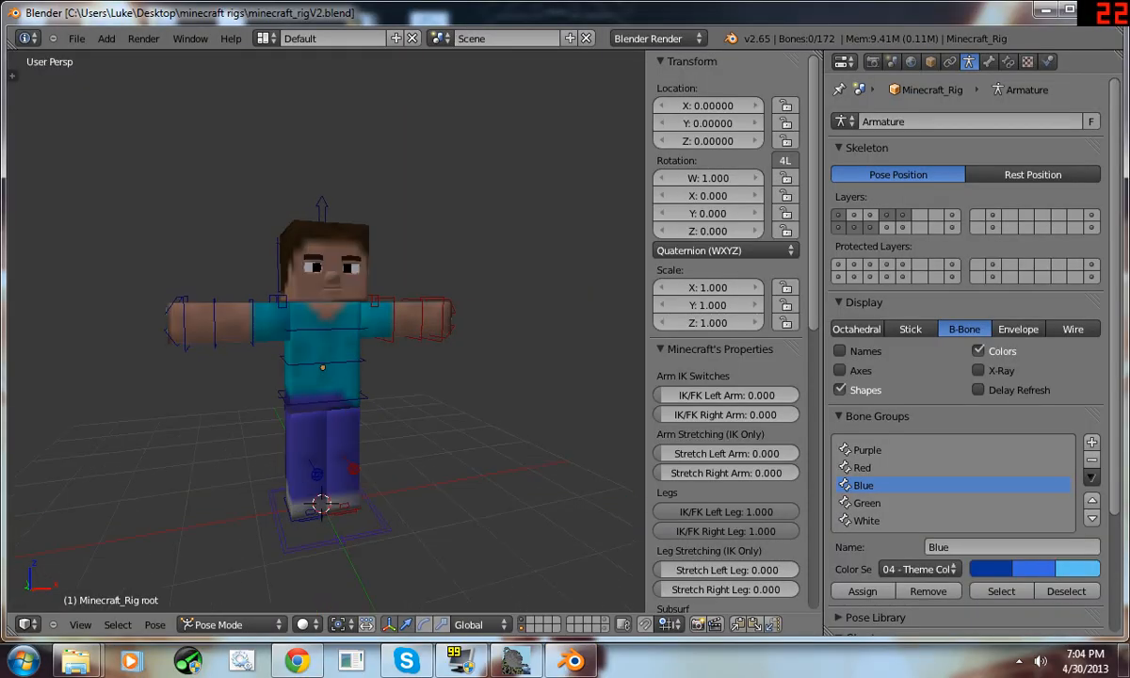
key("t")
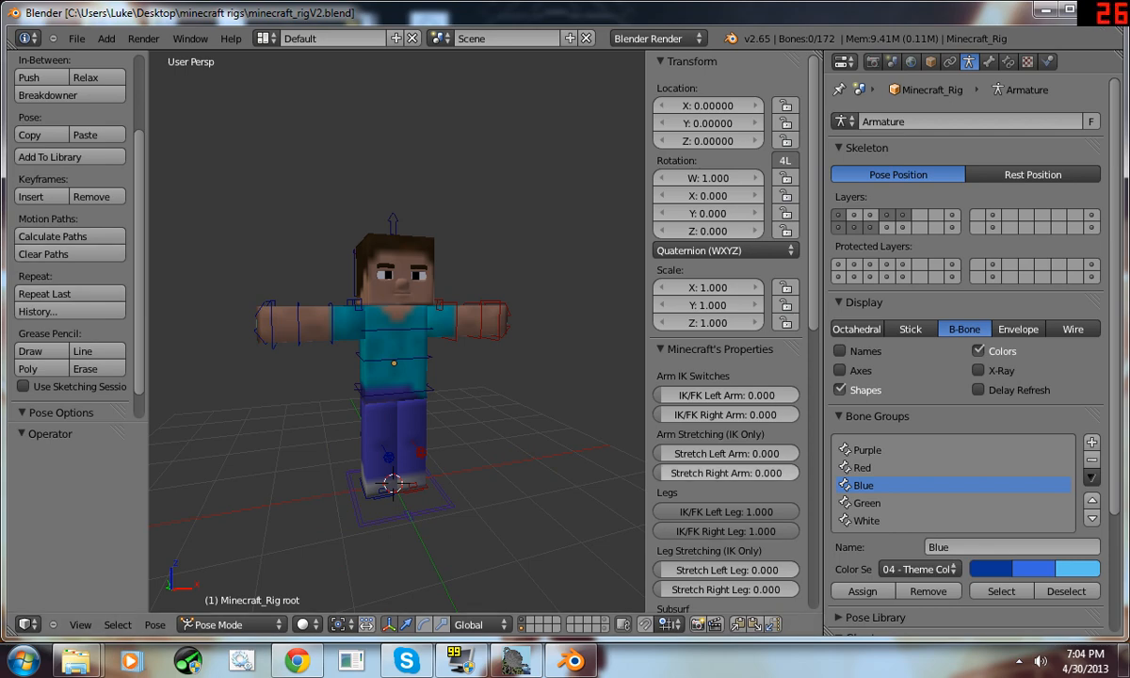
scroll(725, 330, "down", 10)
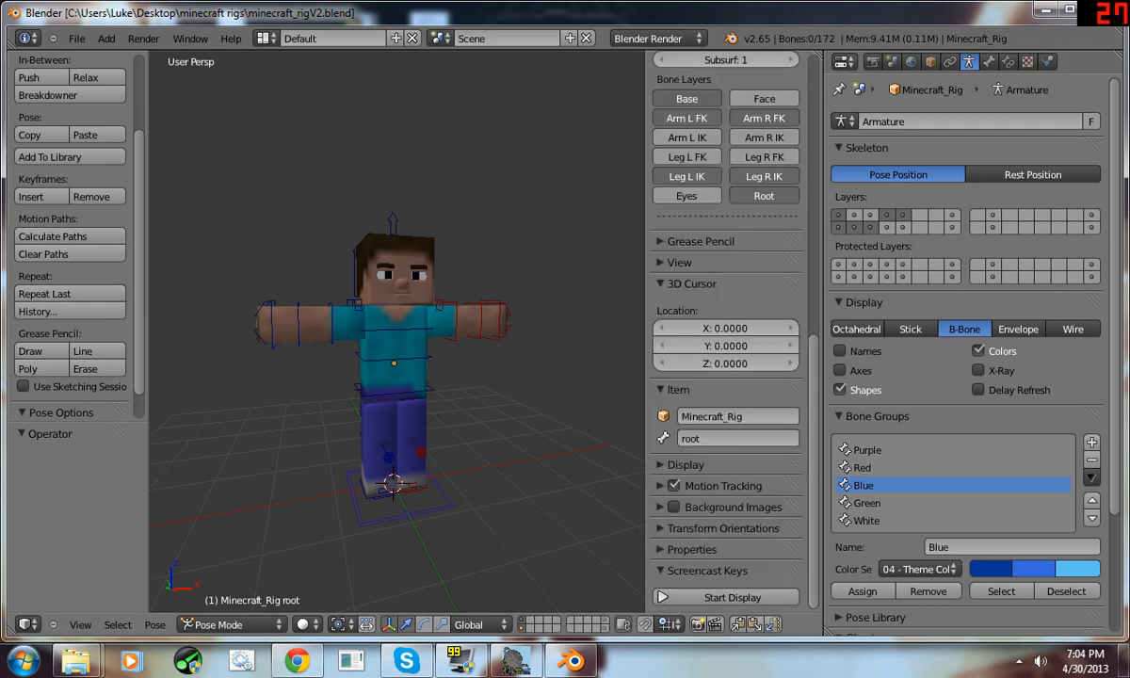
left_click(725, 598)
- Import the Wavefront file hijacked.obj from the mineways folder into the character rig scene
left_click(76, 39)
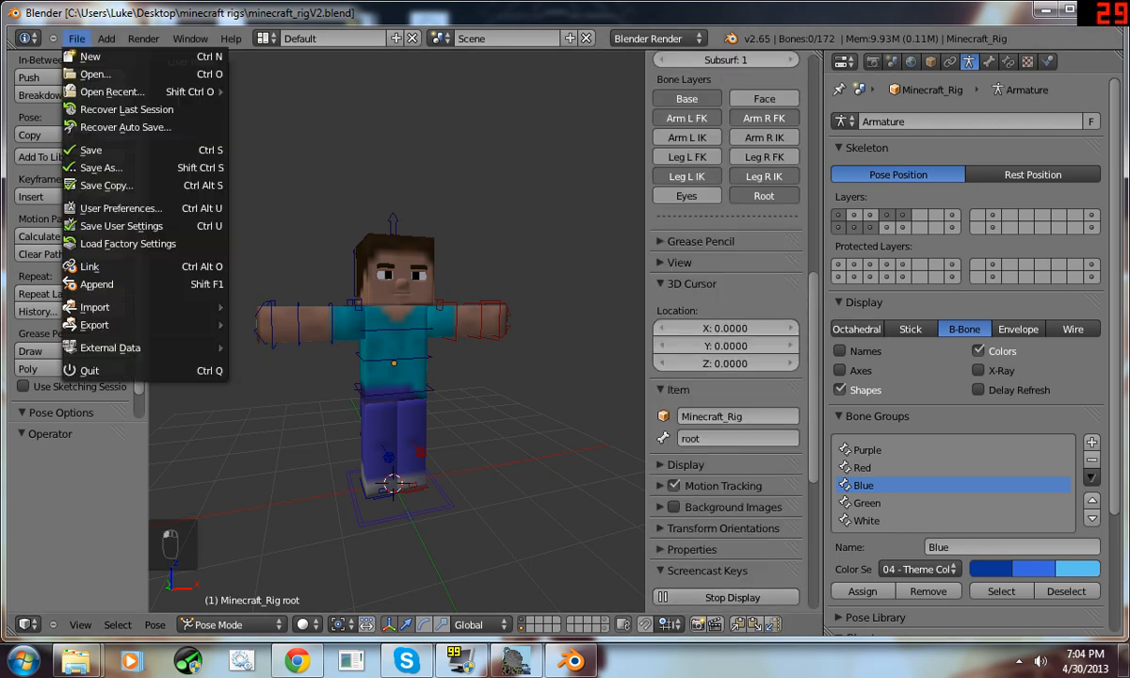
mouse_move(113, 307)
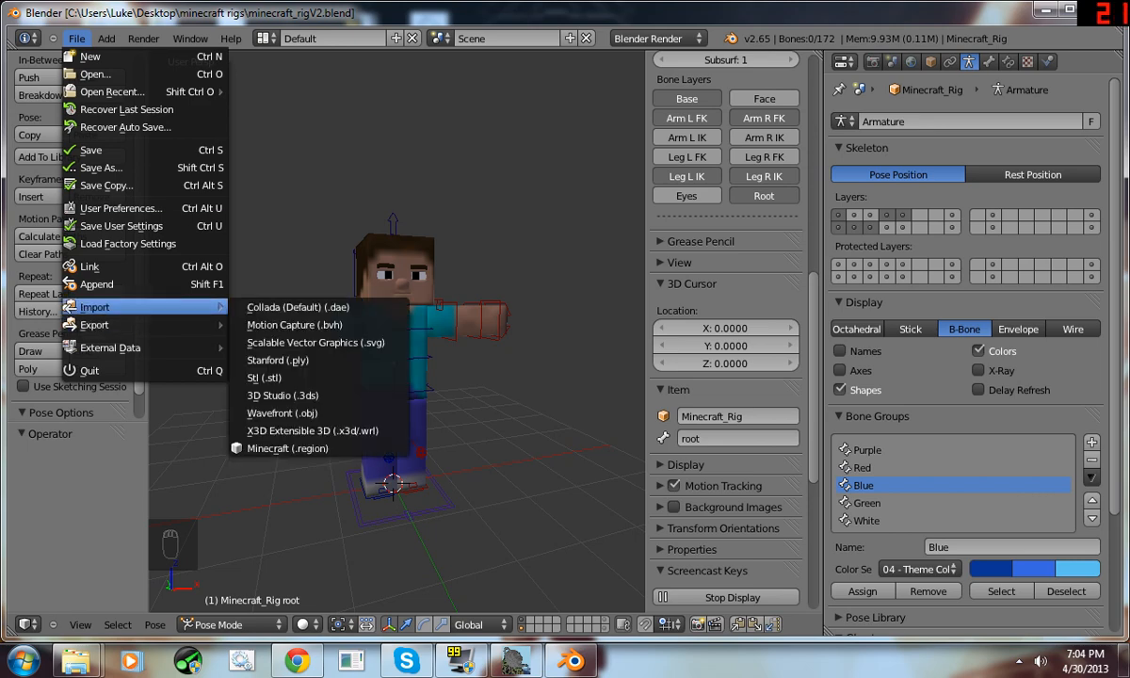
left_click(283, 413)
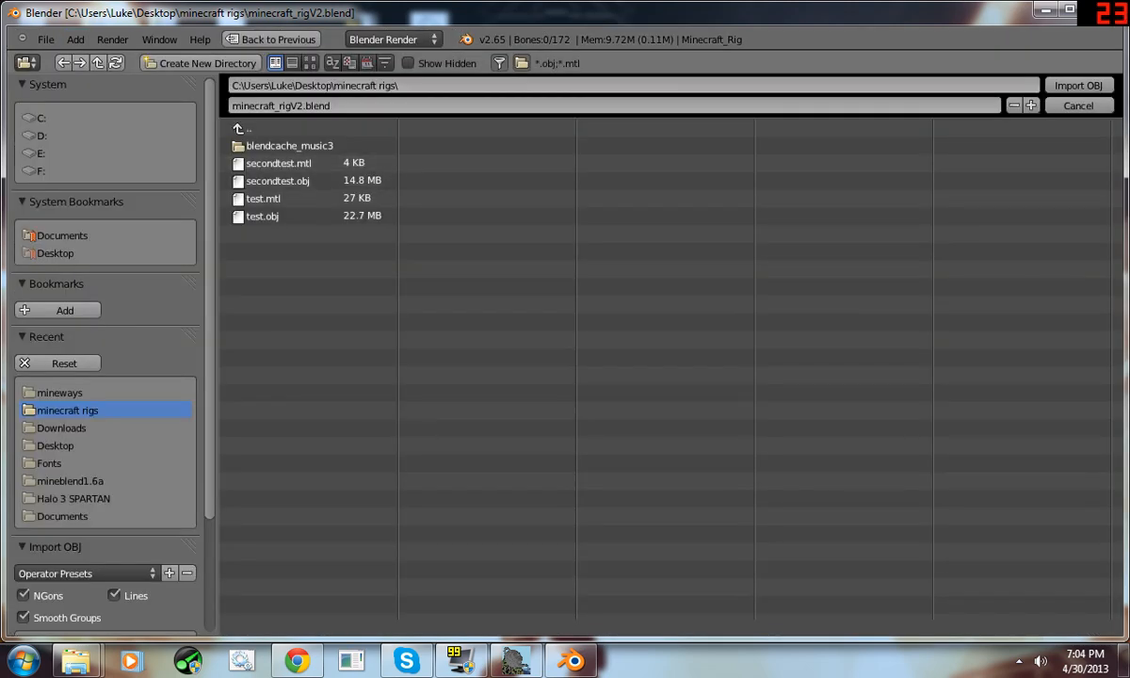
left_click(38, 393)
left_click(43, 410)
left_click(38, 393)
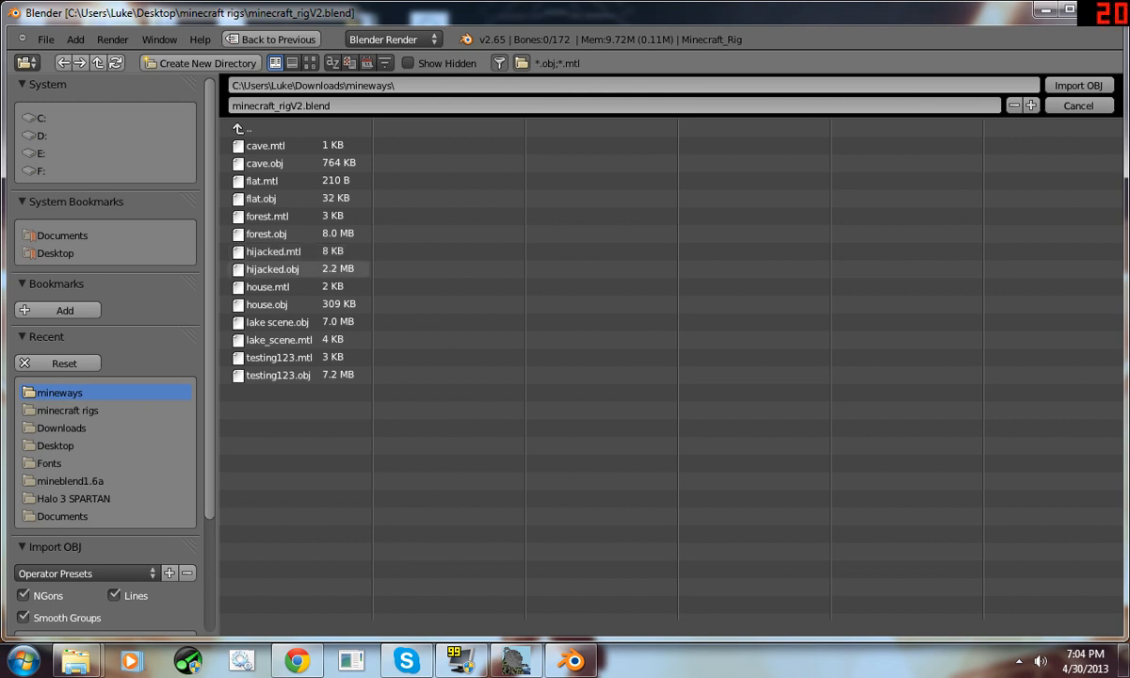
left_click(273, 269)
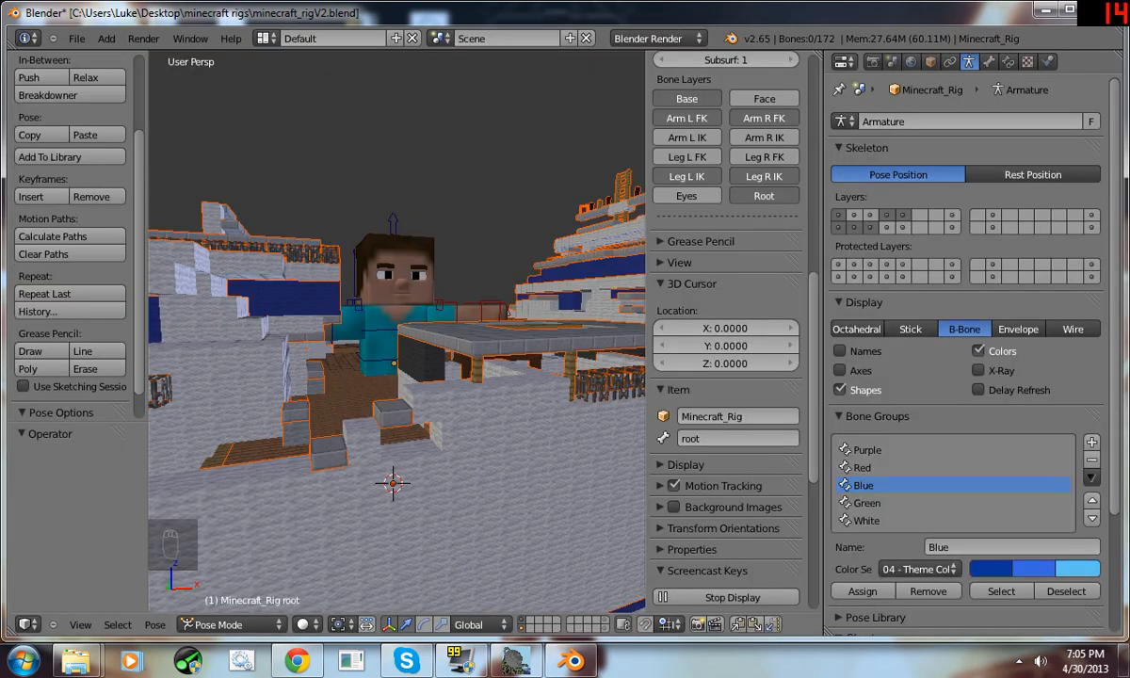
- Examine the imported ship and the character's place in its deck from several angles and distances
middle_click_drag(509, 313, 386, 405)
scroll(386, 405, "down", 8)
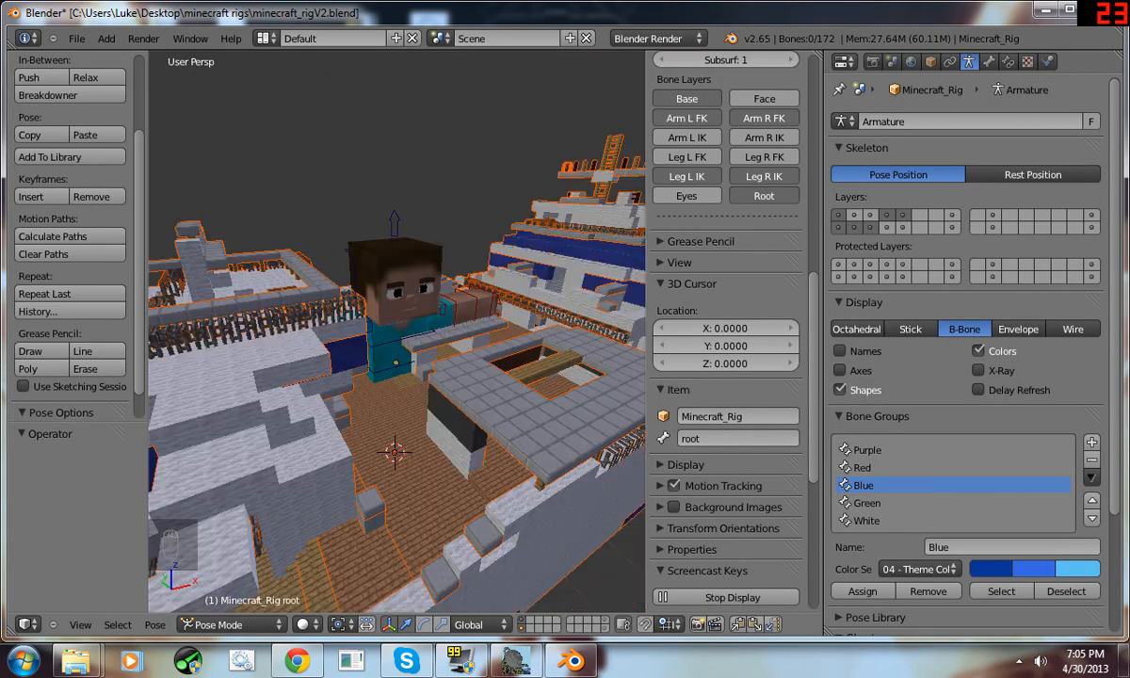
scroll(387, 406, "down", 1)
middle_click_drag(386, 405, 410, 407)
scroll(303, 255, "up", 3)
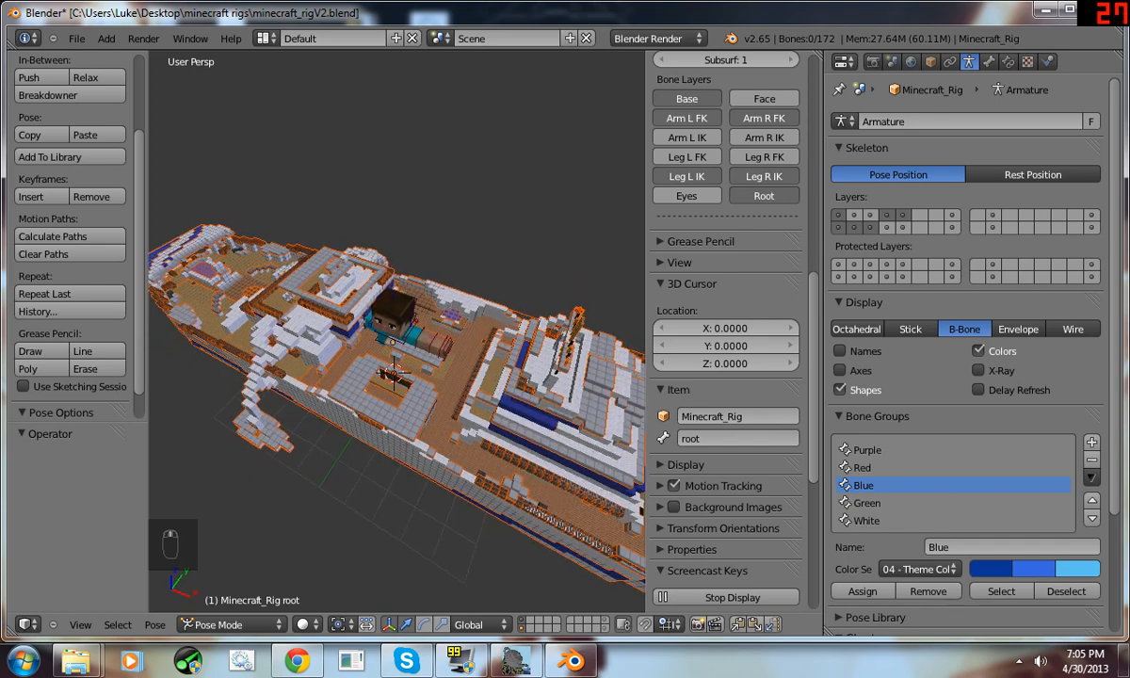
scroll(411, 407, "up", 4)
scroll(411, 407, "down", 2)
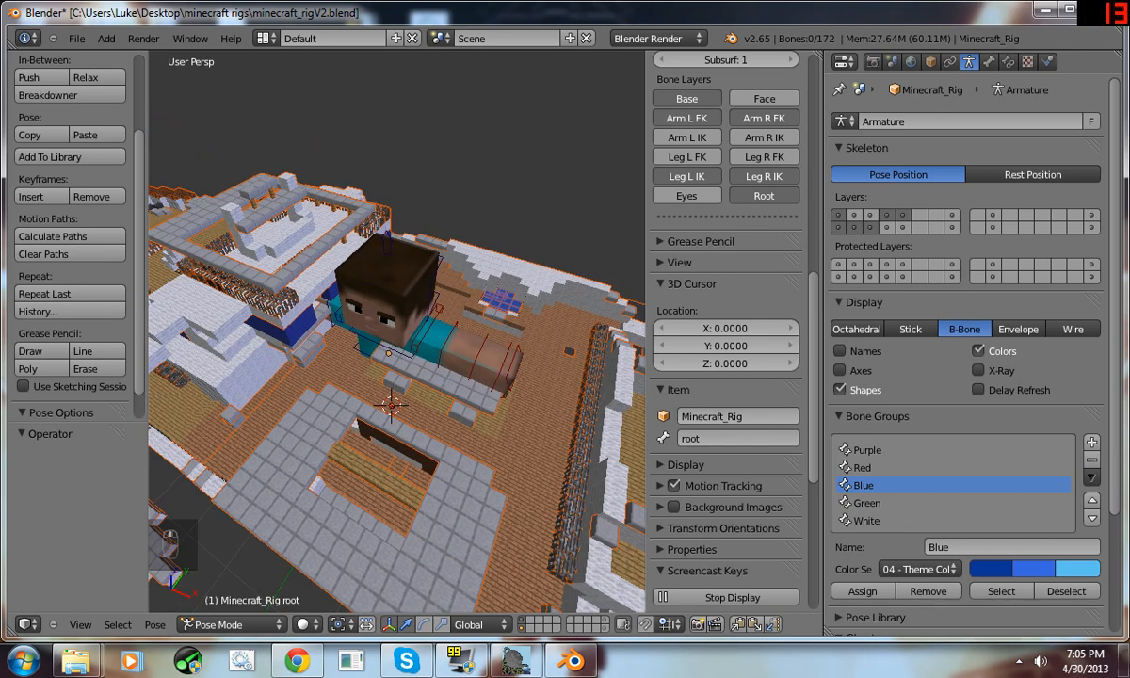
middle_click_drag(410, 406, 421, 466)
- Select the ship's Stationary_Water object and delete it
right_click(517, 420)
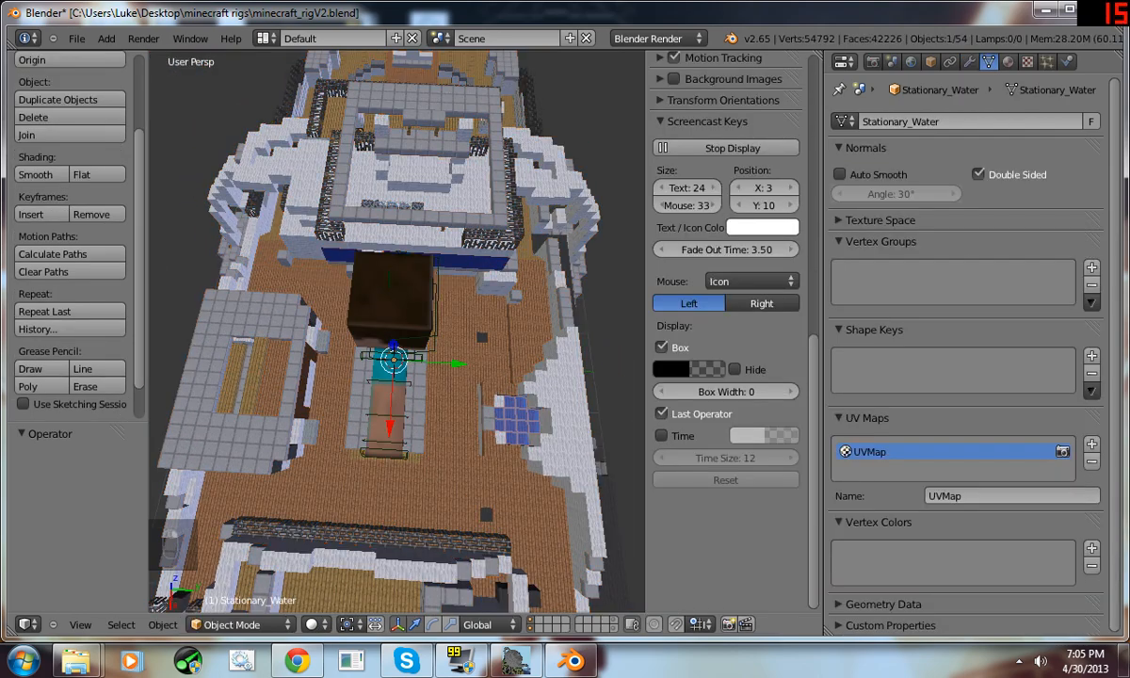
right_click(486, 395)
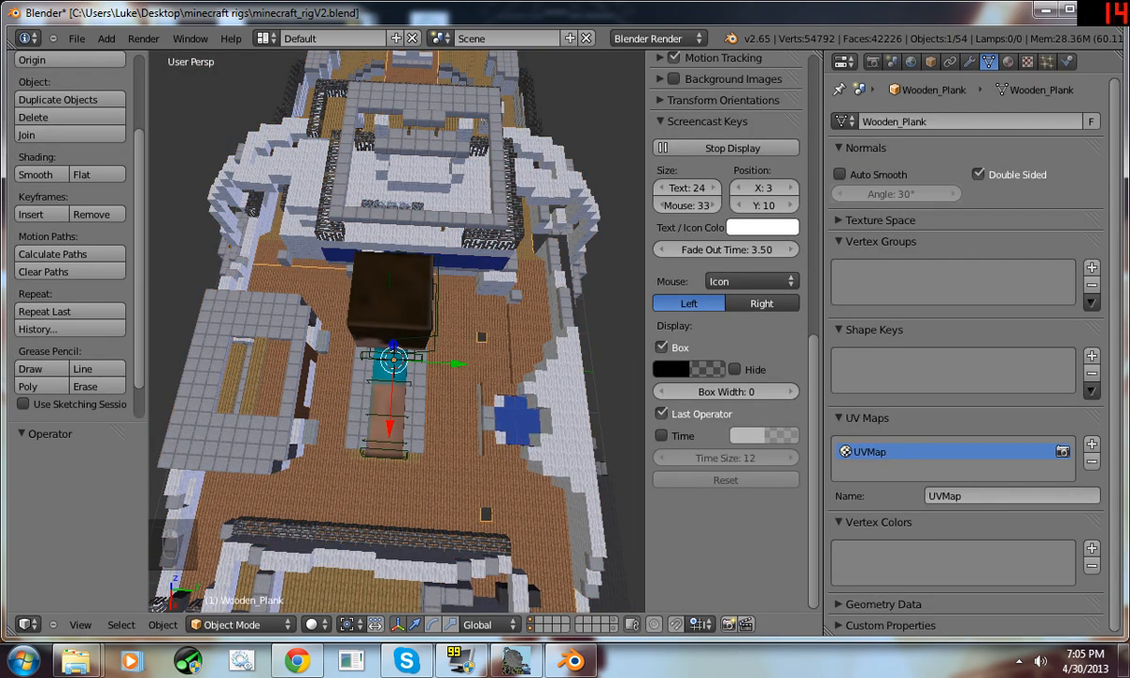
right_click(517, 420)
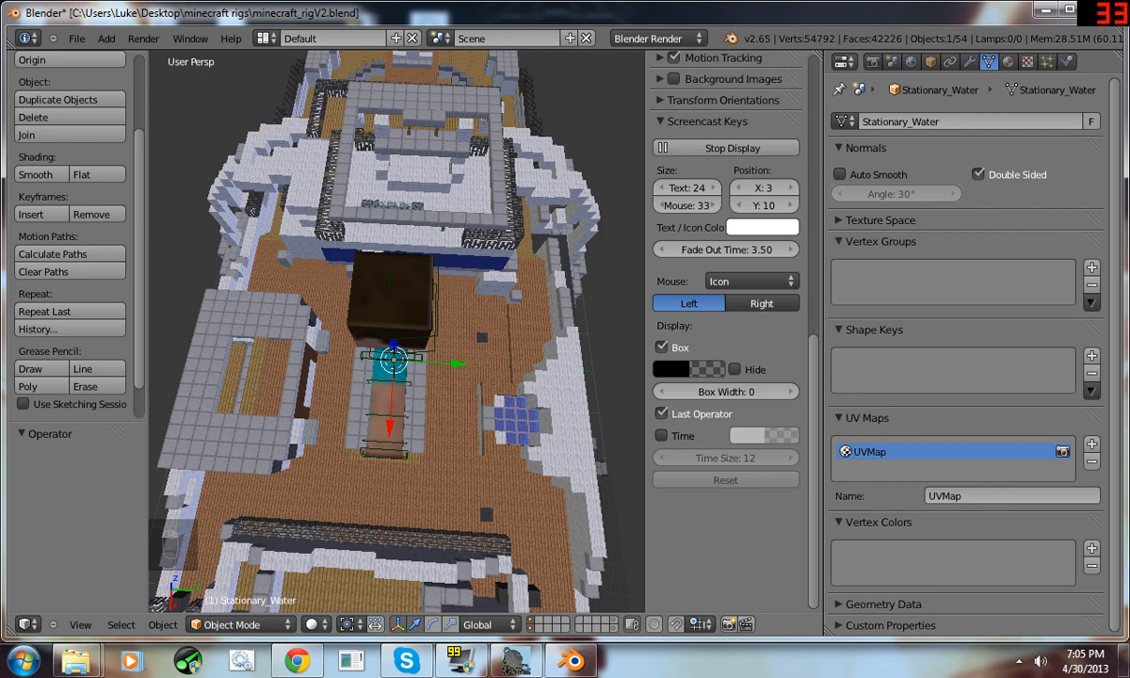
key("x")
left_click(453, 407)
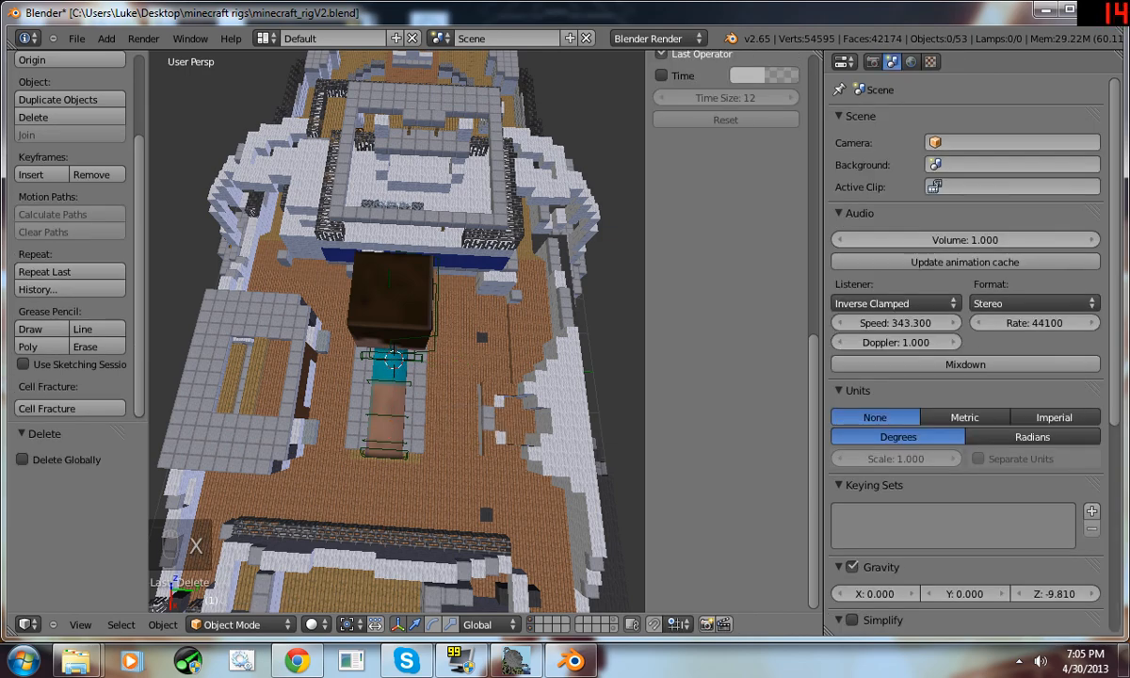
- Select the root bone of the character rig and raise it about 1.036 along Z so the character stands on the deck
middle_click_drag(452, 407, 266, 191)
right_click(443, 476)
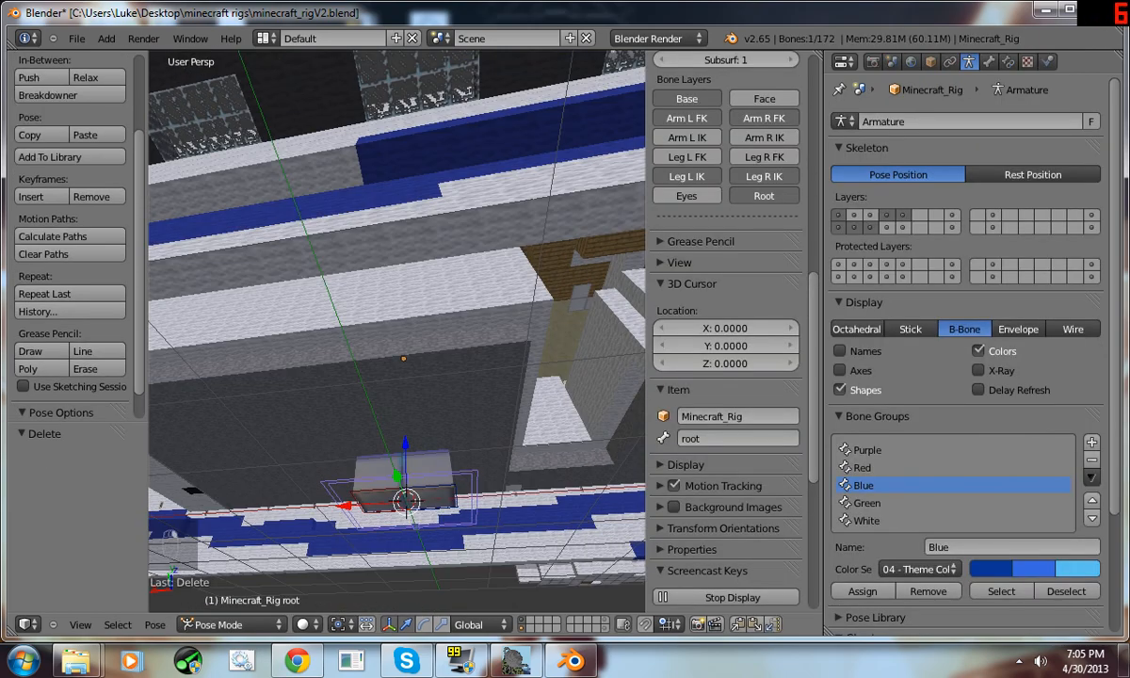
middle_click_drag(443, 476, 443, 537)
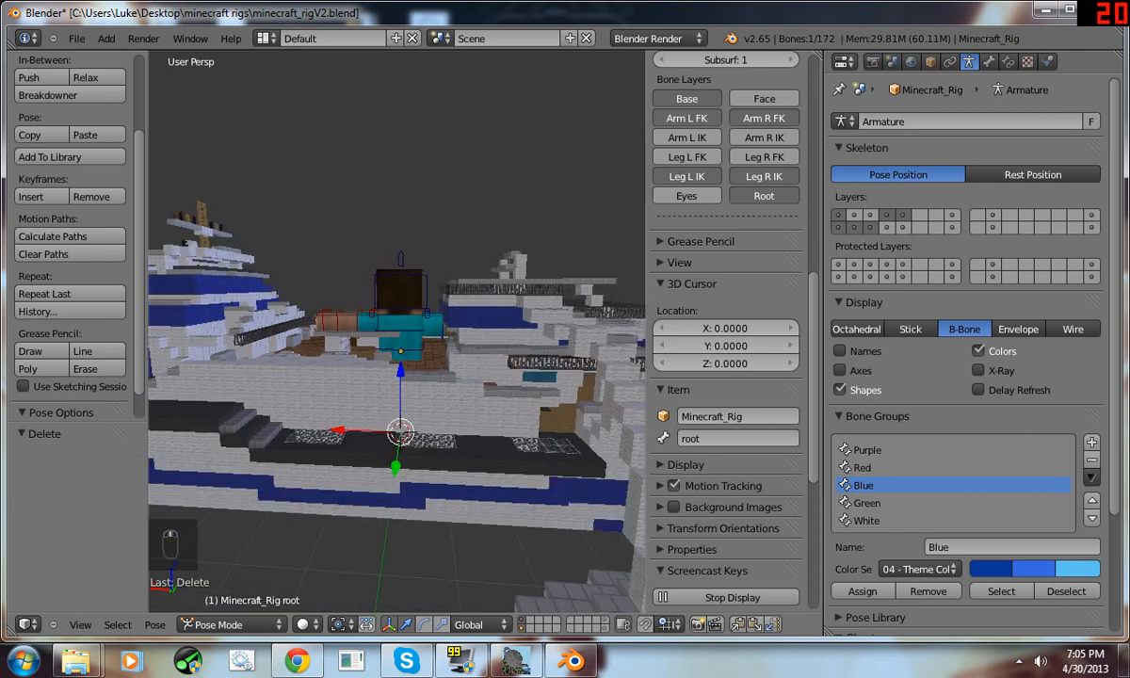
key("g")
key("z")
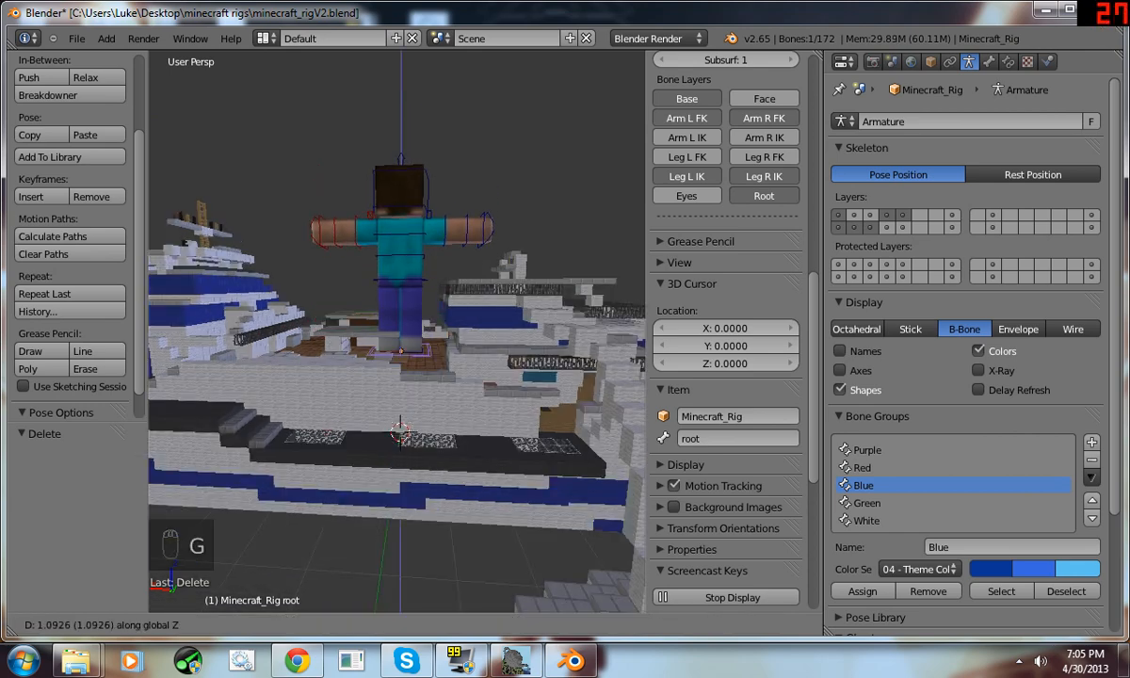
left_click(443, 458)
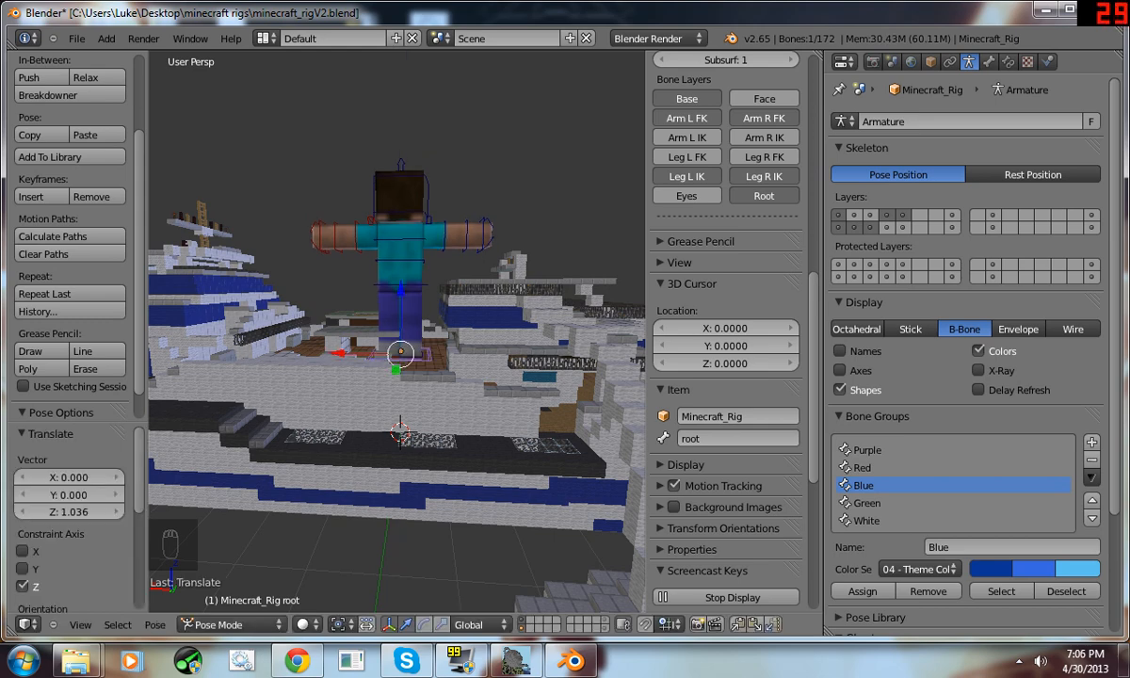
- Try to enlarge the character by scaling its root bone, and undo the scaling
key("s")
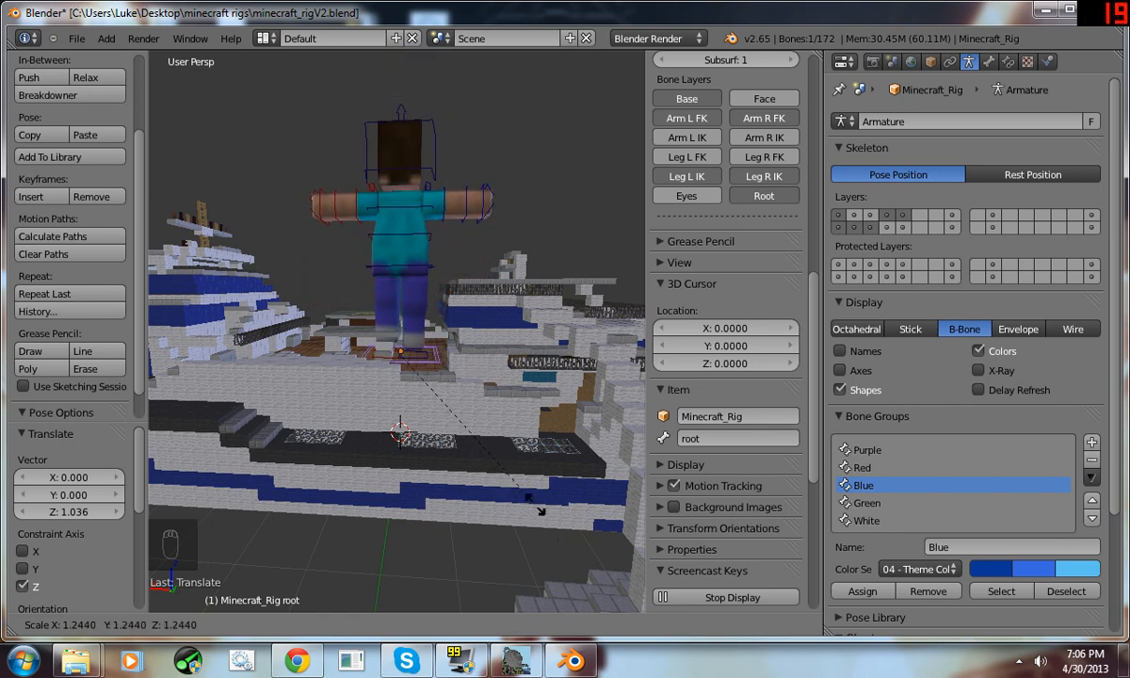
left_click(513, 457)
key("ctrl+z")
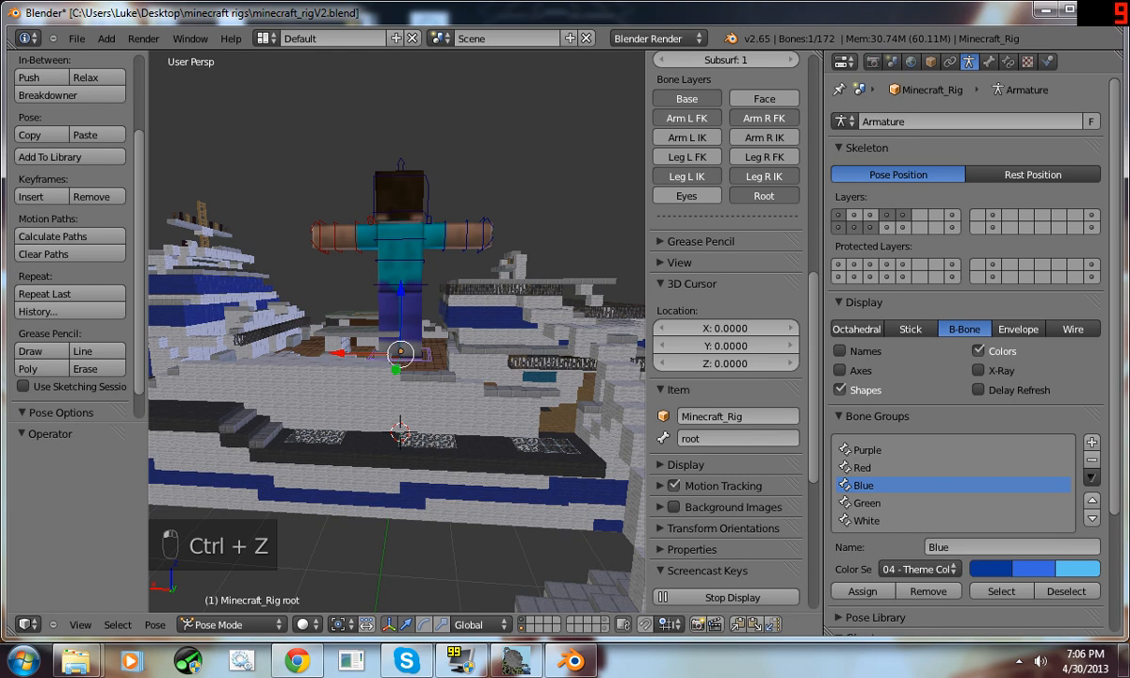
- In Object Mode, select the character's rig together with its head and body meshes and scale them to about 0.118
left_click(231, 625)
left_click(237, 609)
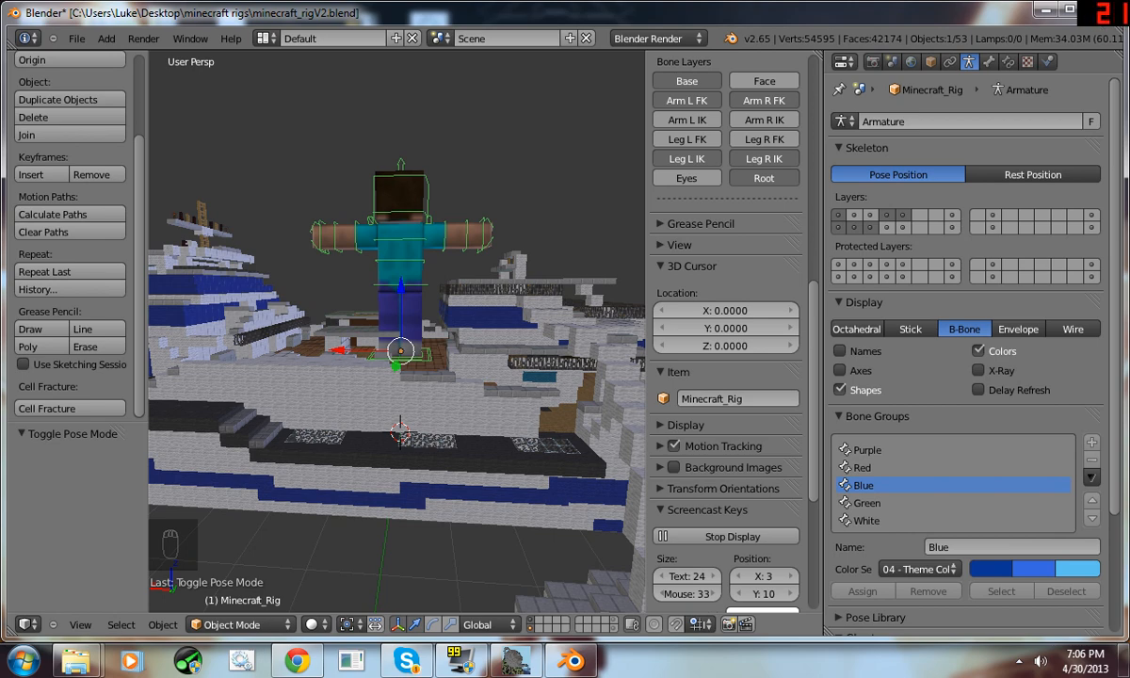
right_click(401, 196, "shift")
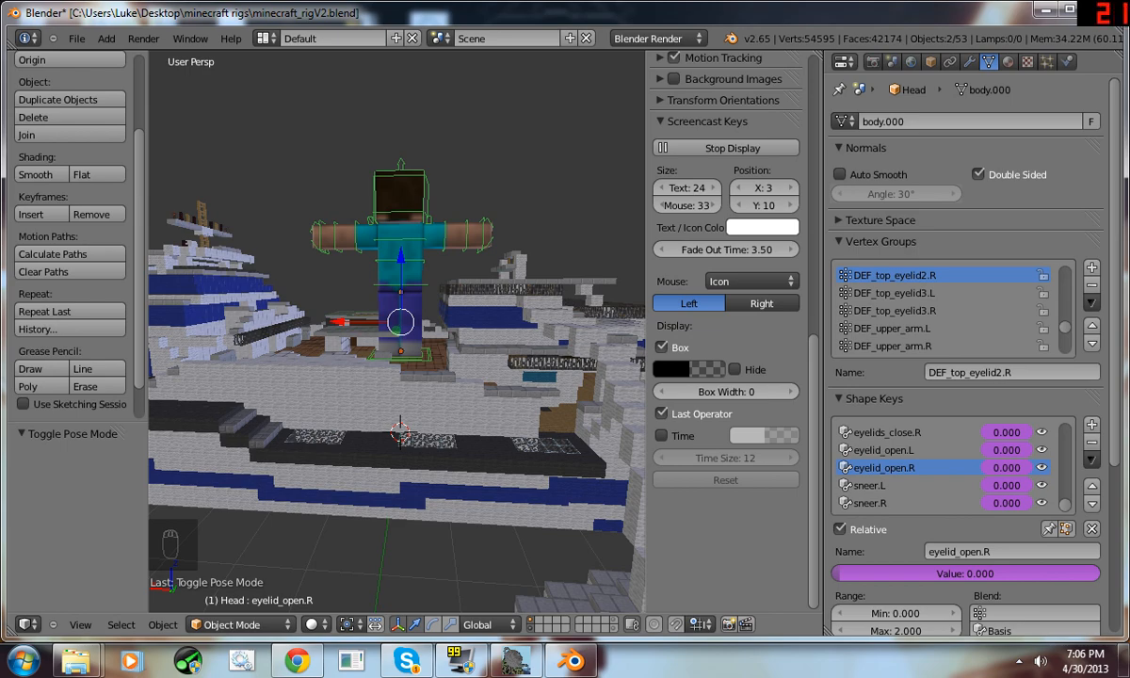
right_click(401, 266, "shift")
middle_click_drag(396, 376, 452, 381)
key("s")
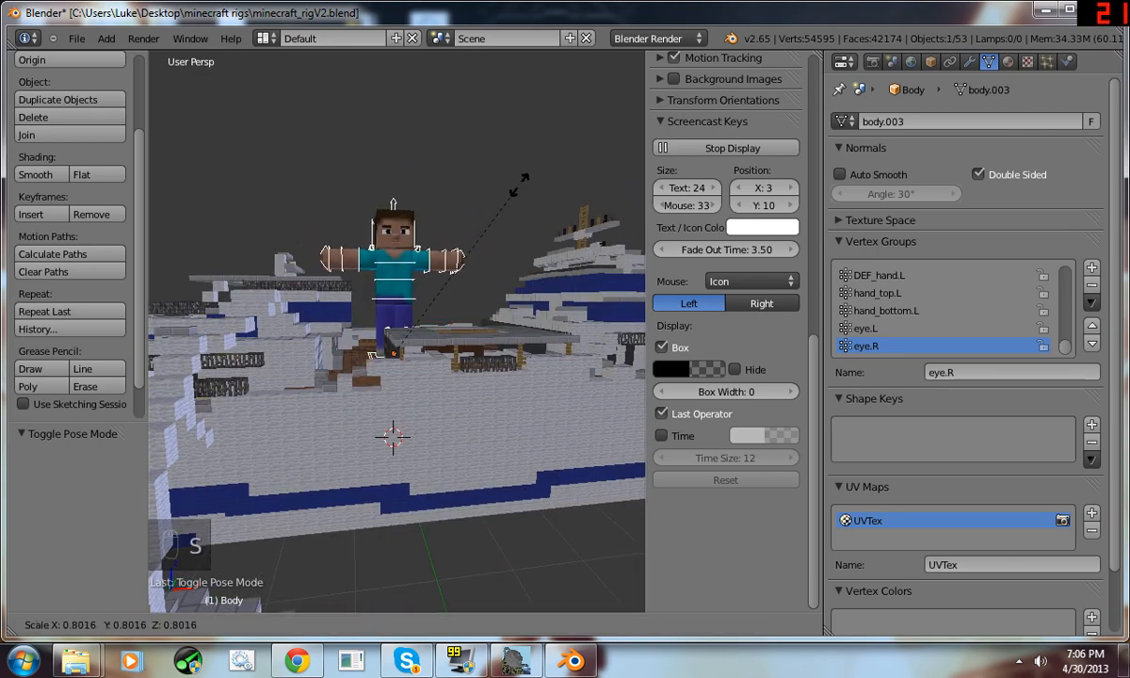
left_click(410, 328)
scroll(409, 328, "up", 2)
middle_click_drag(410, 328, 462, 390)
- Add a camera to the scene and raise it about 4.042 along Z above the ship
left_click(77, 38)
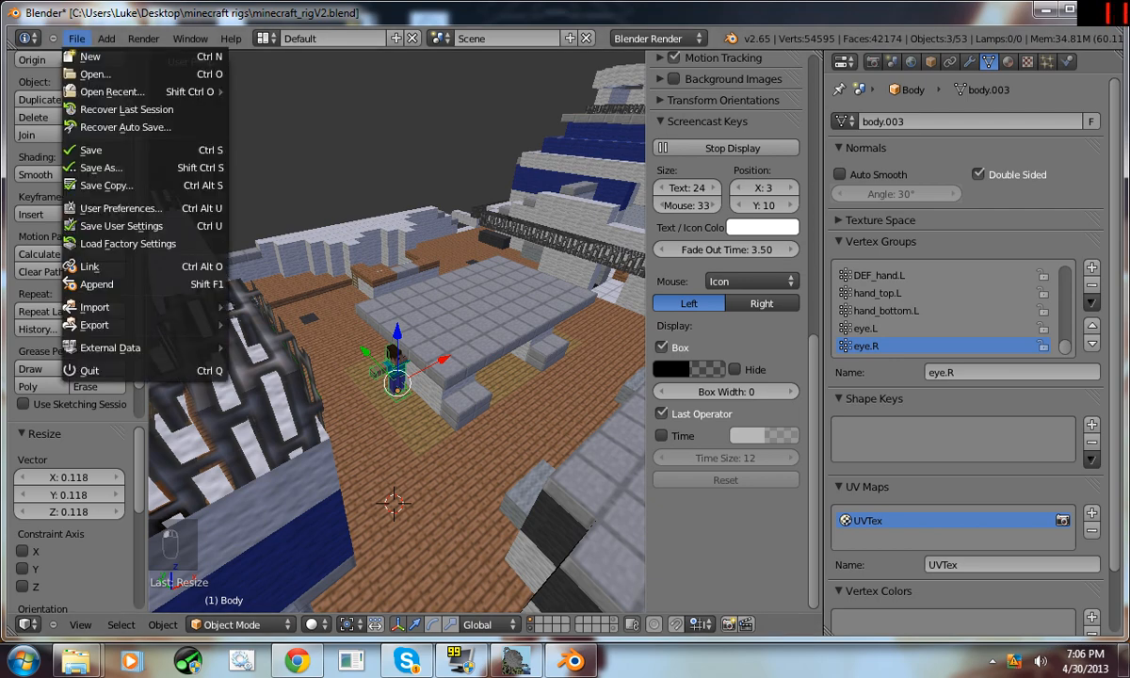
left_click(107, 38)
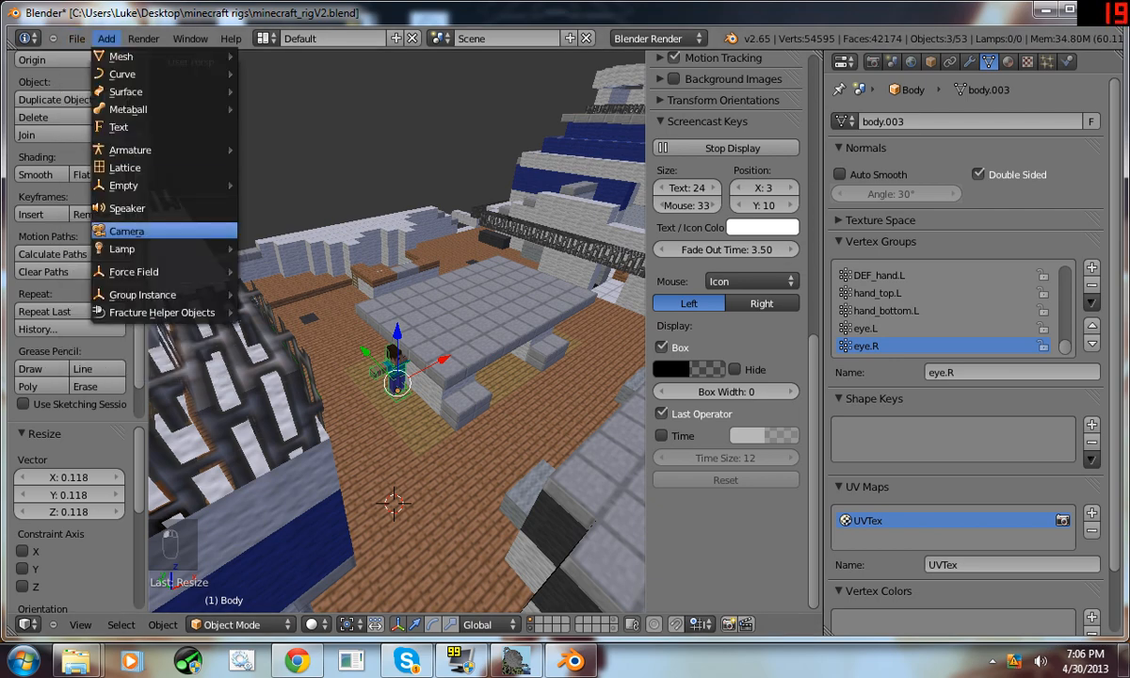
left_click(126, 231)
middle_click_drag(592, 524, 504, 452)
scroll(504, 452, "down", 5)
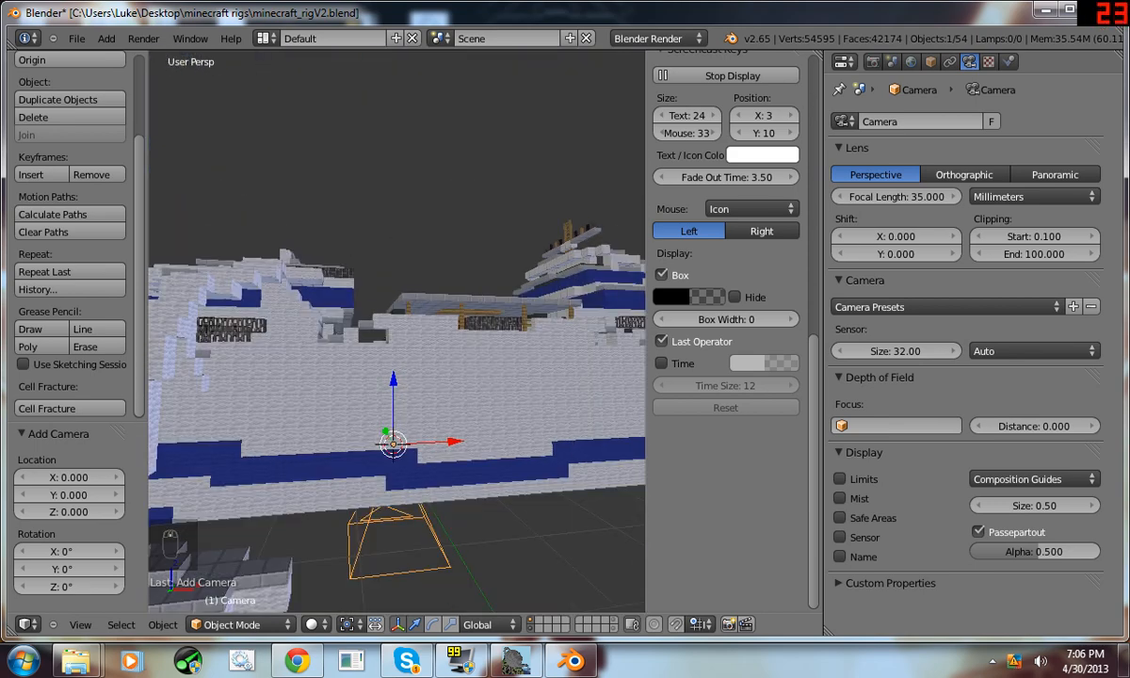
key("g")
key("z")
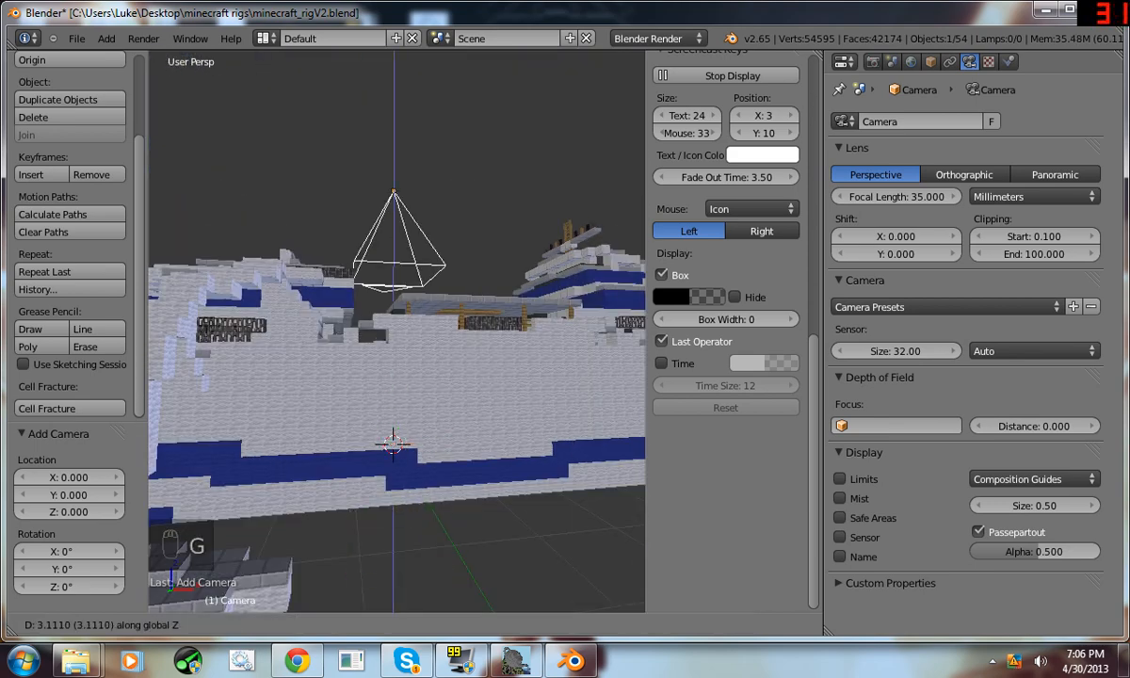
key("Return")
middle_click_drag(406, 424, 480, 414)
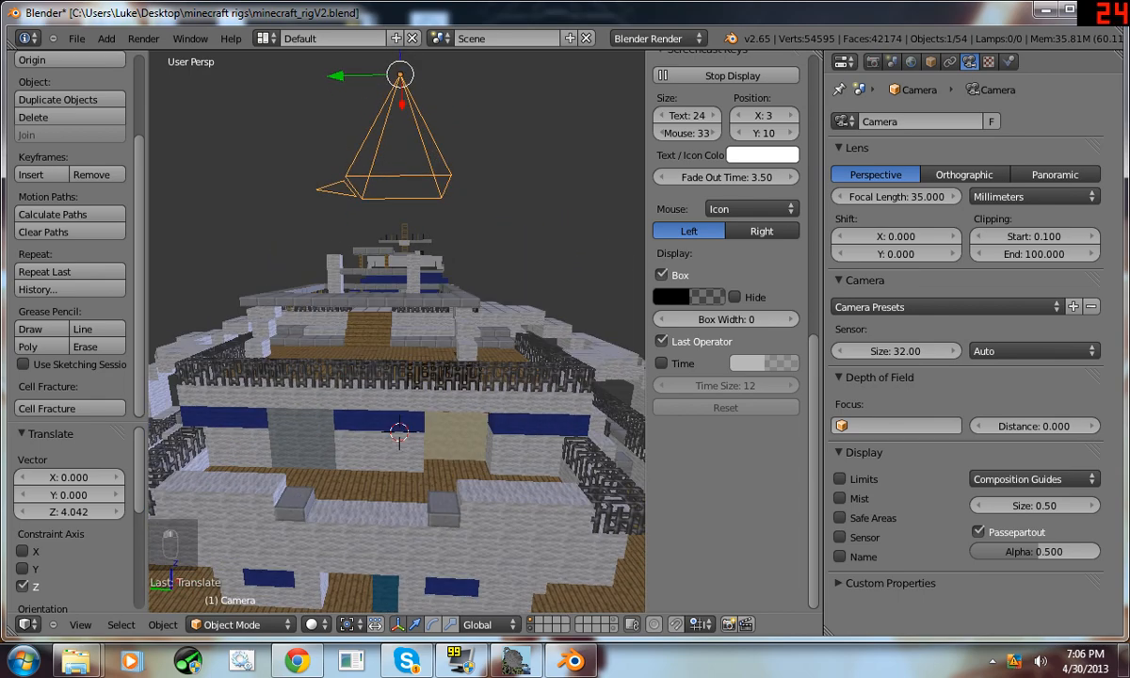
- Rotate the camera about 47° to tilt it toward the deck and scale it to about 0.398
key("r")
key("Return")
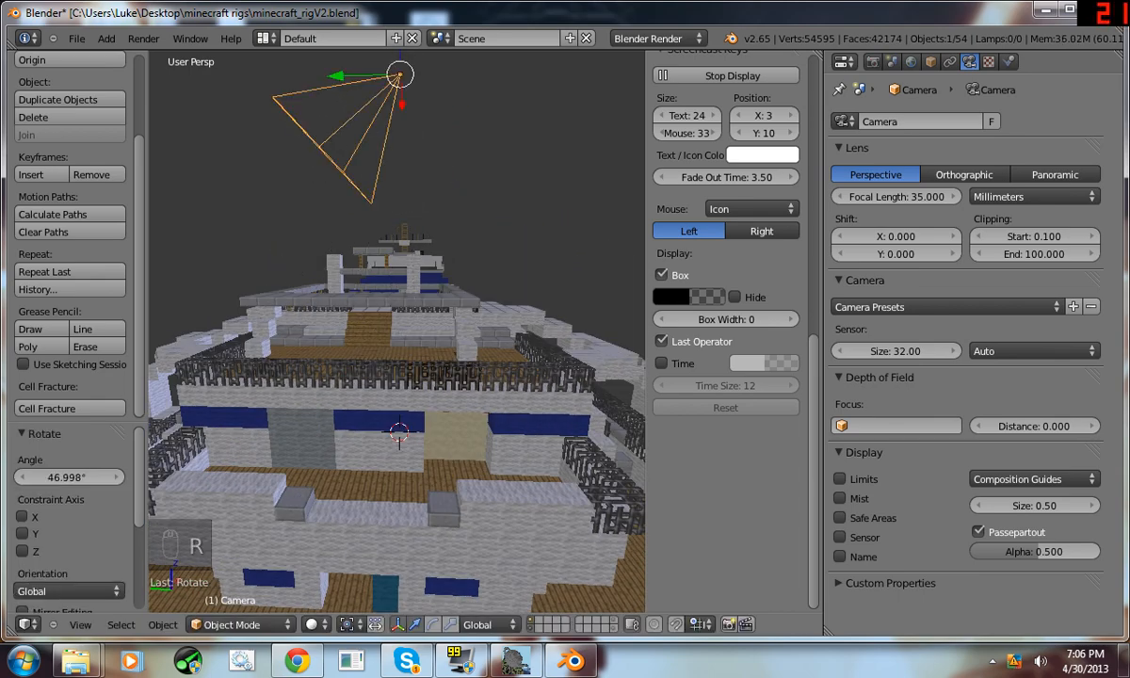
middle_click_drag(396, 377, 442, 368)
middle_click_drag(523, 283, 501, 290)
key("s")
left_click(415, 141)
middle_click_drag(415, 142, 311, 155)
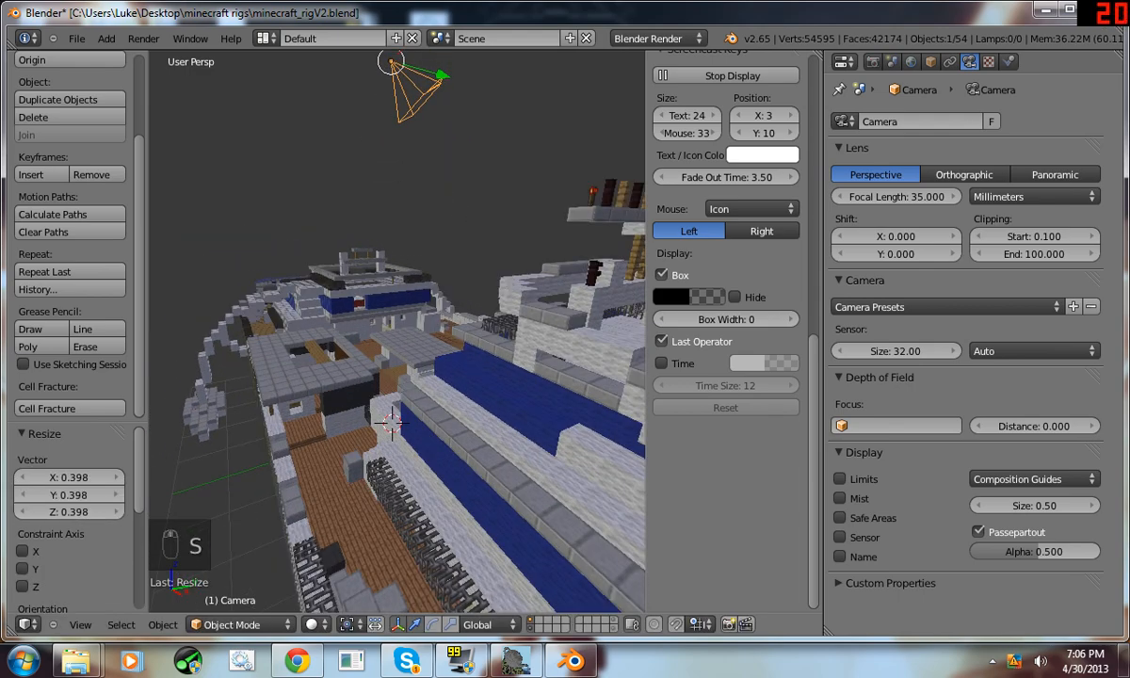
- Lower the camera about 1.764 toward the deck, look through it, and refine its aim with a rotation of about -6.8° and a small sideways shift
key("g")
left_click(277, 256)
key("KP_0")
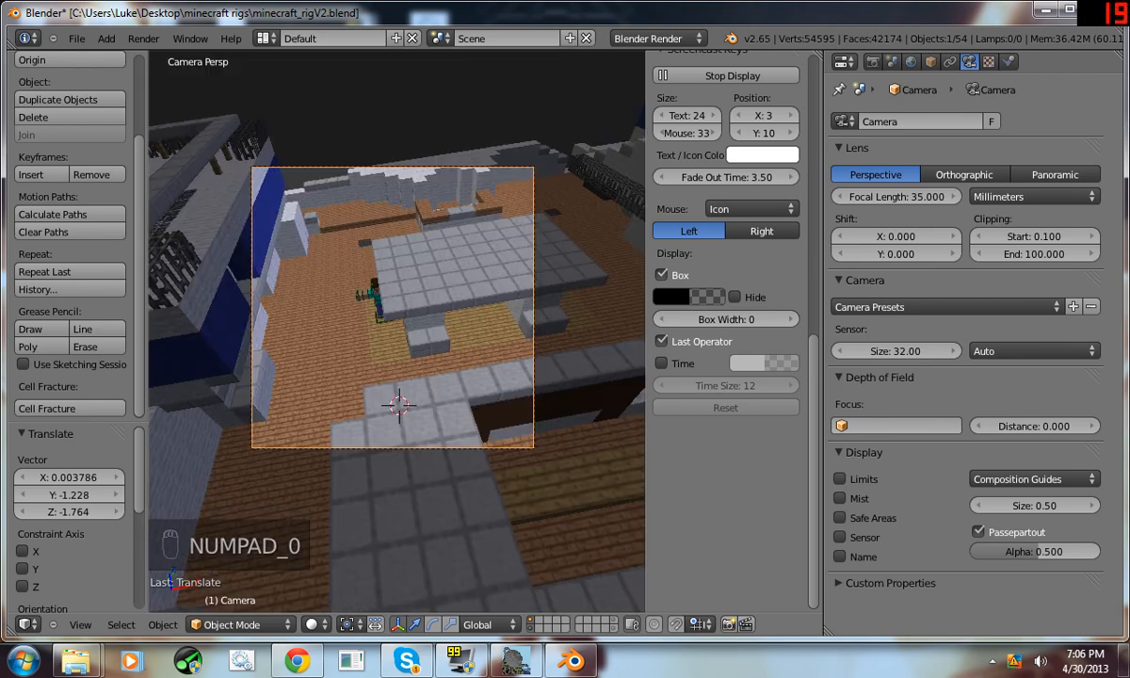
key("r")
left_click(396, 329)
key("g")
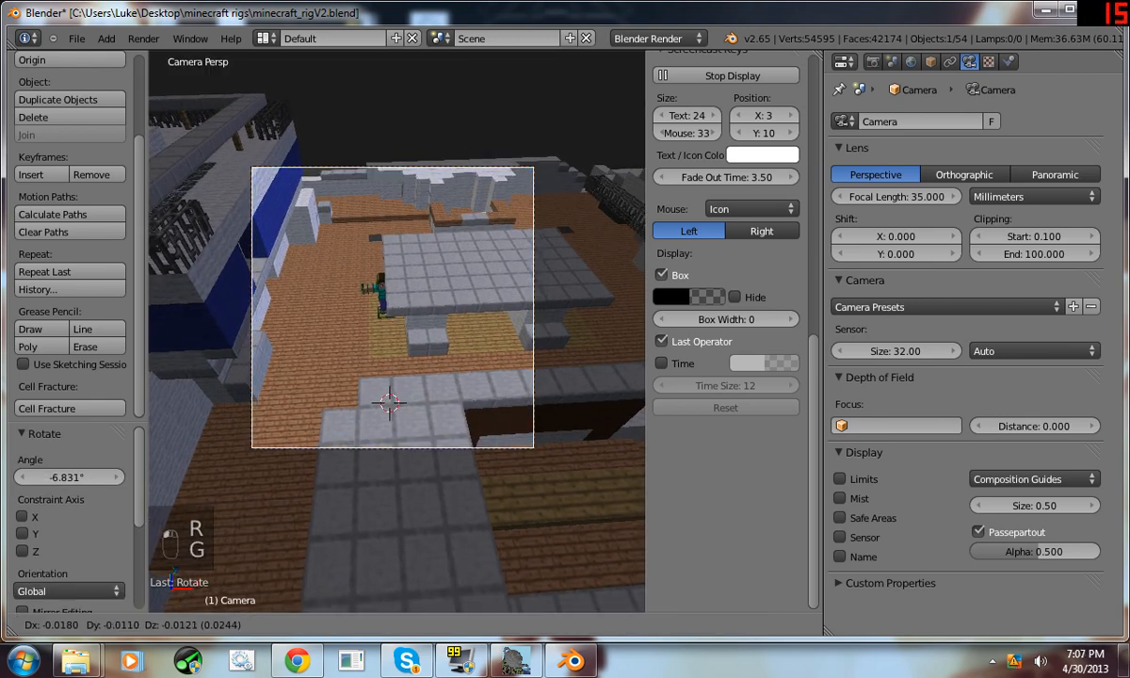
left_click(469, 212)
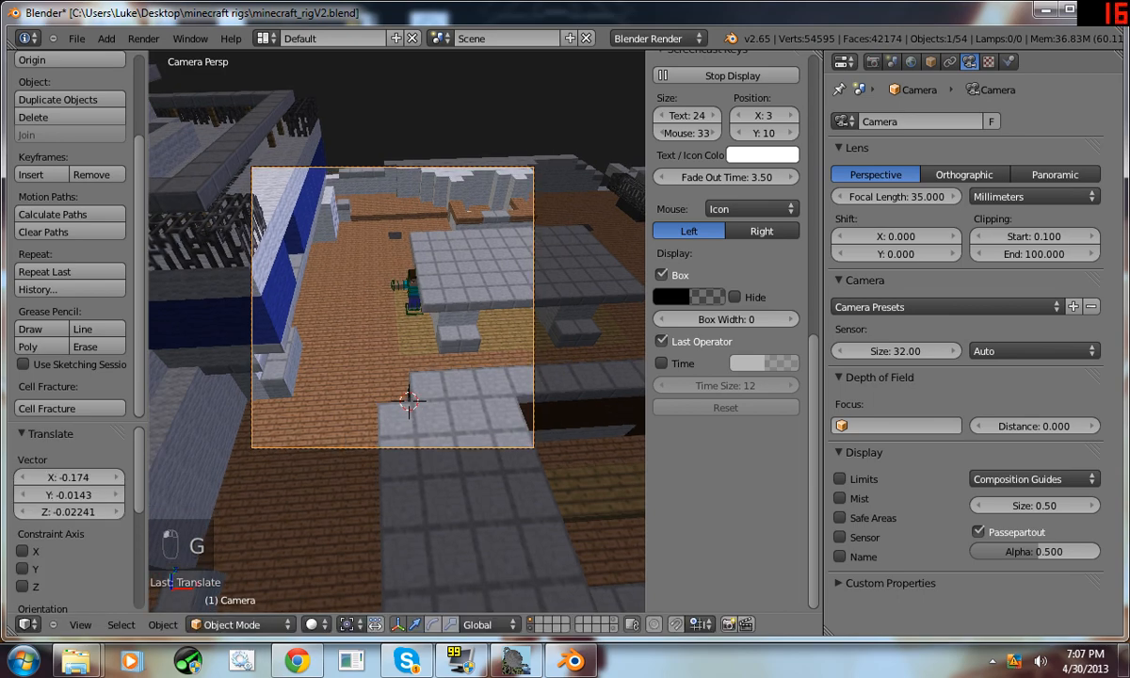
- Move the camera about 1.07 forward along its local Z to frame the character closely, and render a test image
key("g")
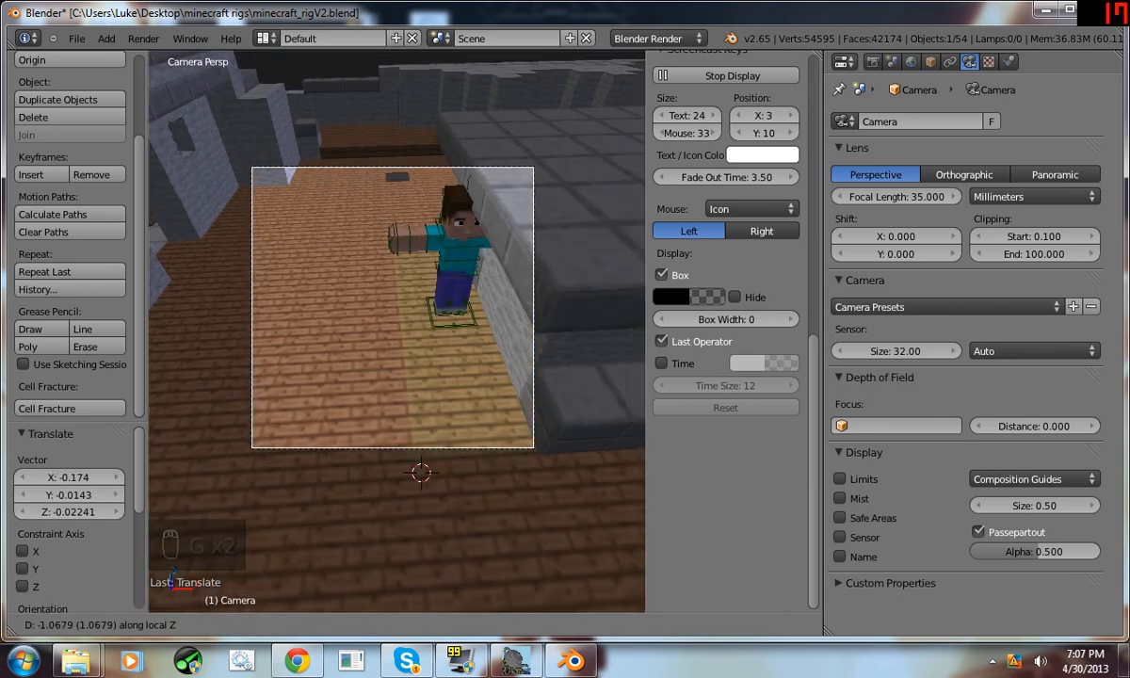
left_click(452, 283)
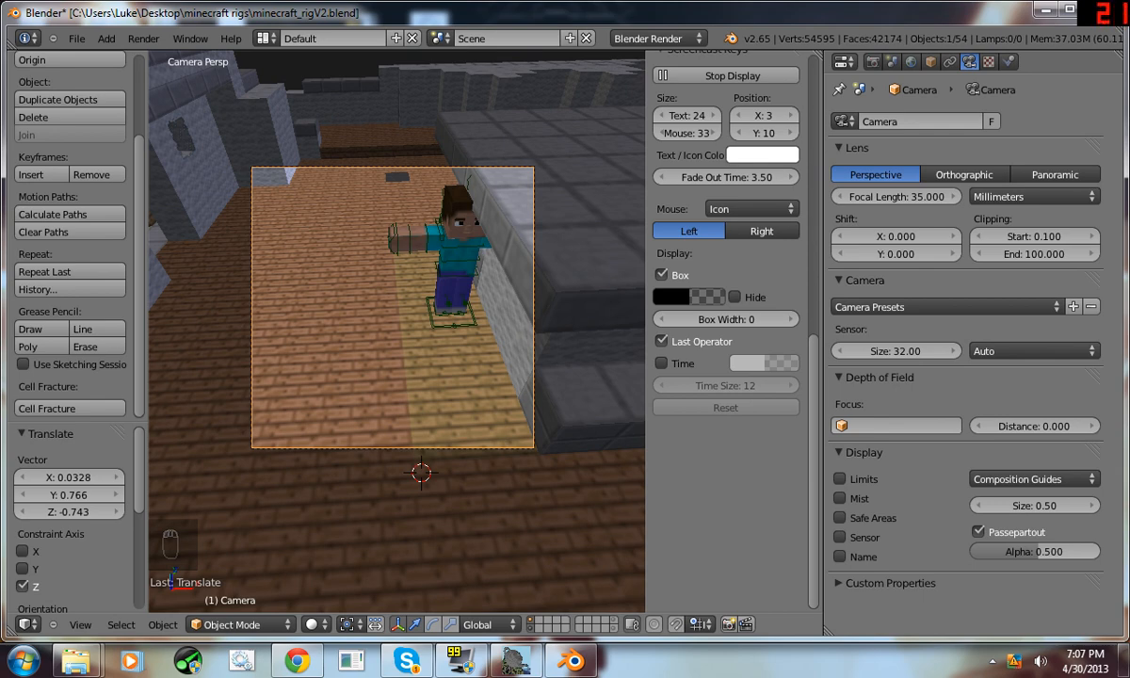
key("F12")
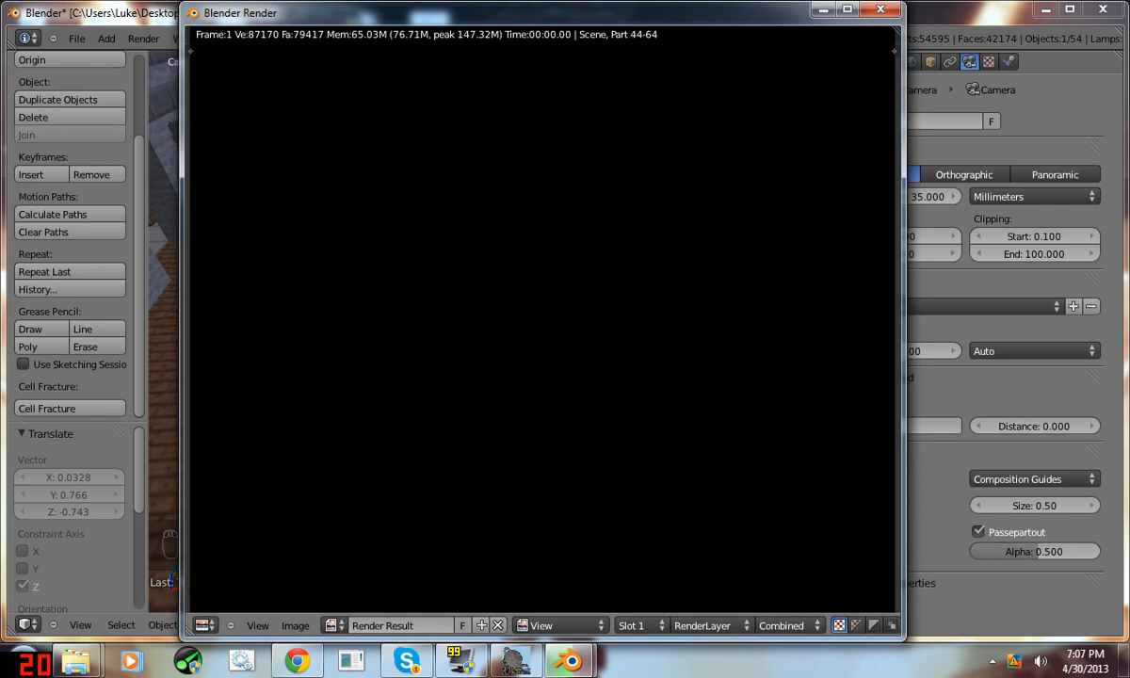
key("Escape")
- Add a Sun lamp to the scene
middle_click_drag(397, 332, 428, 311)
scroll(396, 332, "down", 3)
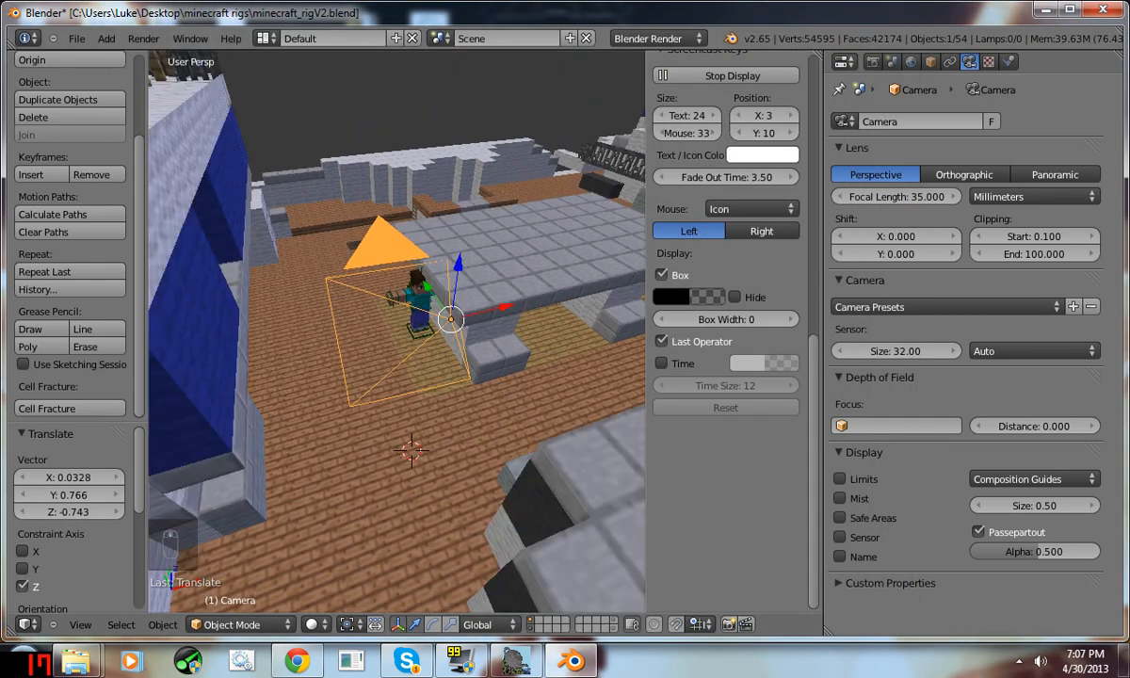
left_click(76, 39)
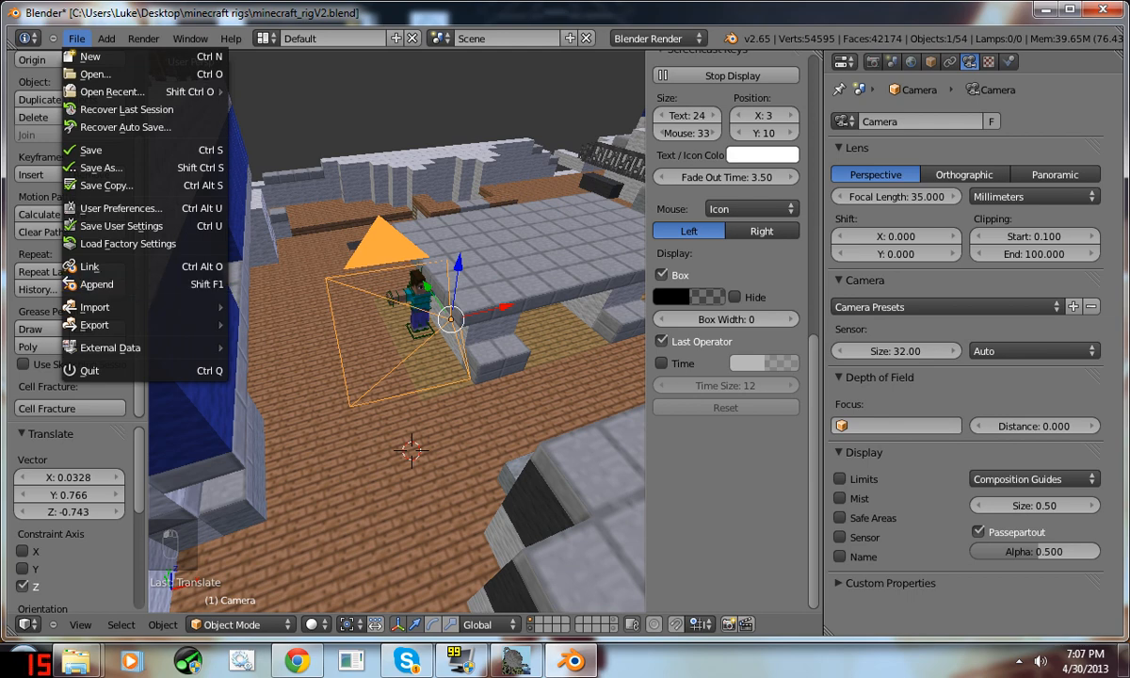
left_click(106, 39)
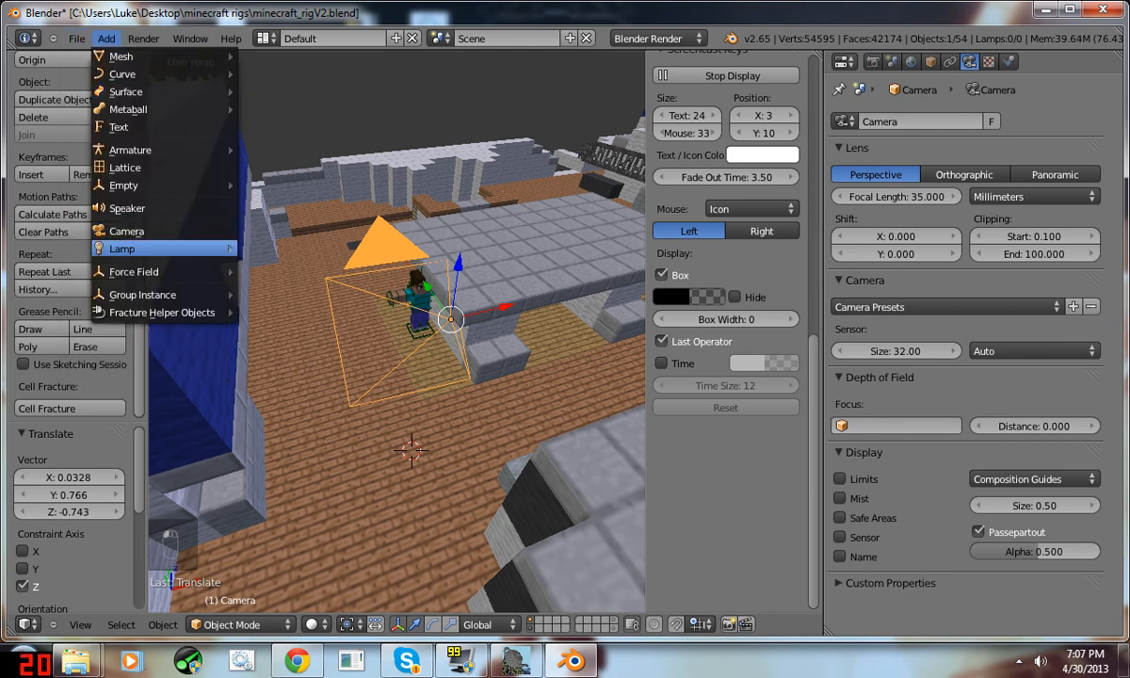
mouse_move(122, 249)
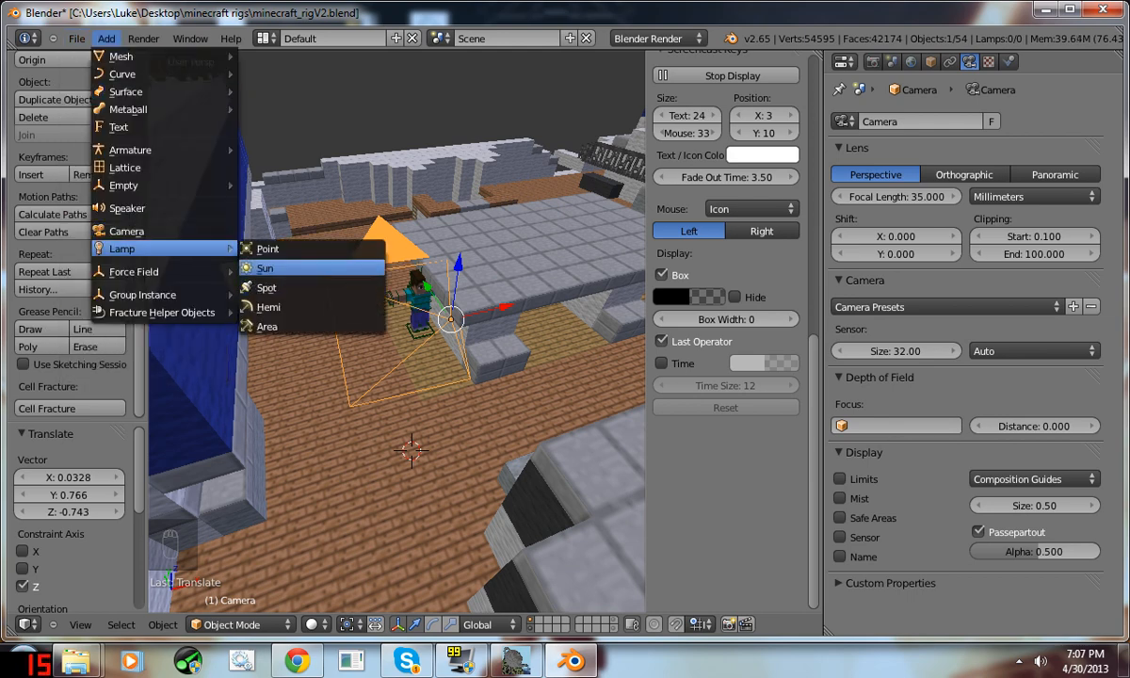
left_click(266, 269)
- Raise the Sun lamp about 8.866 along Z above the ship and render a test image of the lighting
scroll(397, 331, "down", 3)
middle_click_drag(396, 367, 372, 297)
scroll(396, 331, "down", 5)
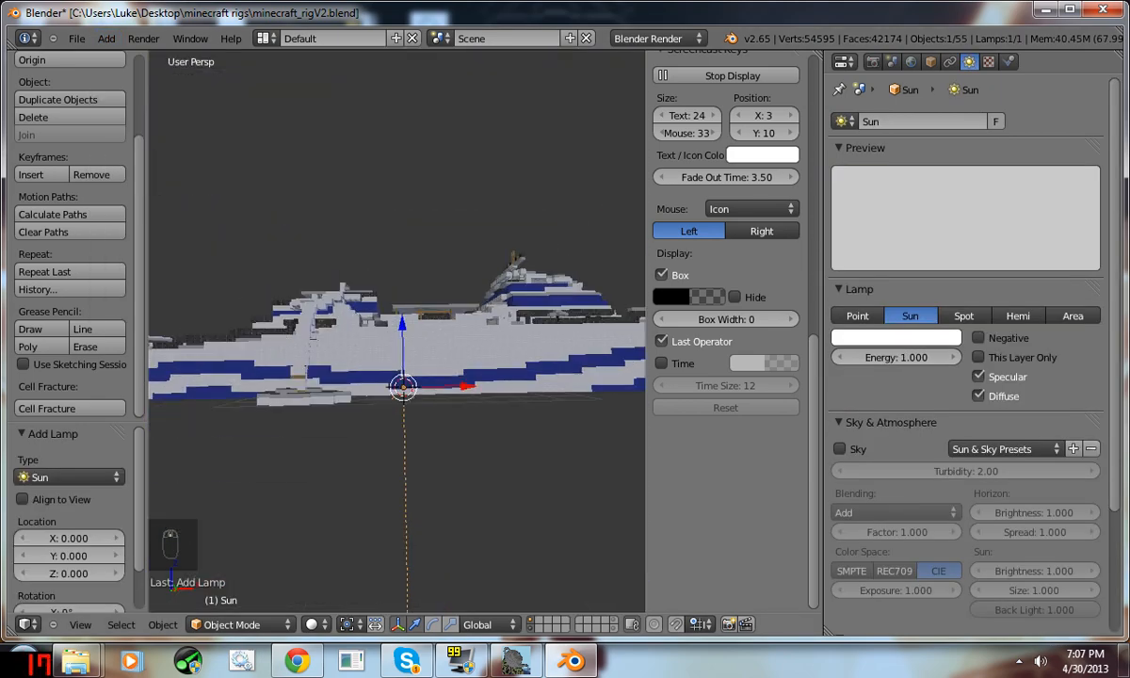
key("g")
key("z")
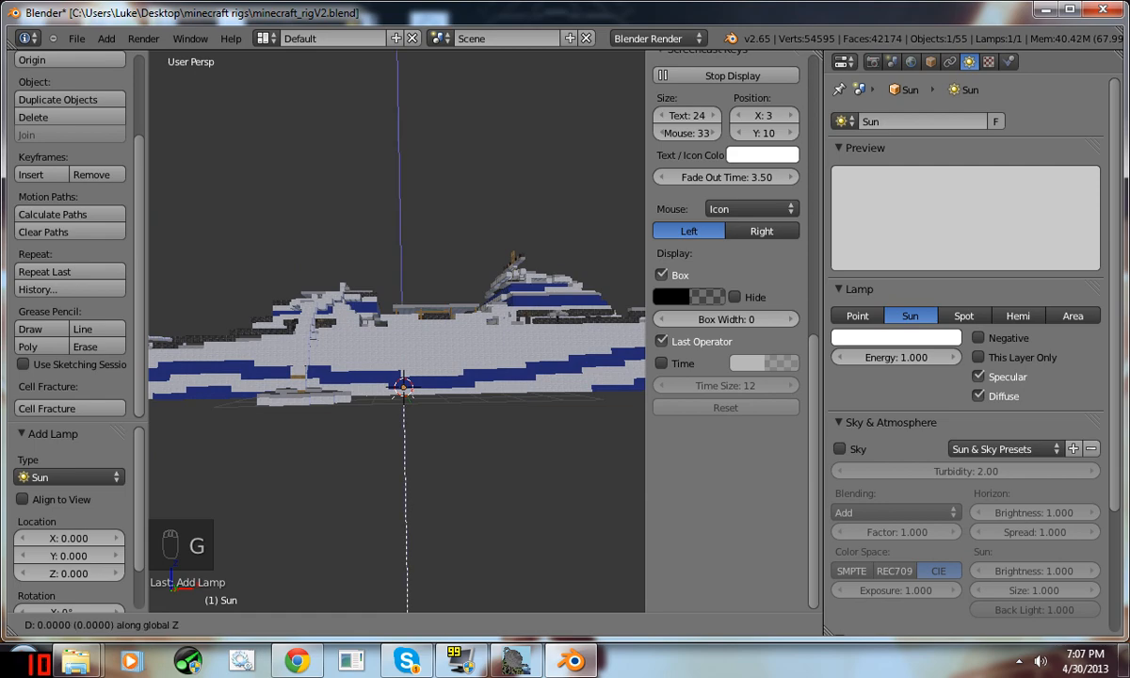
key("Return")
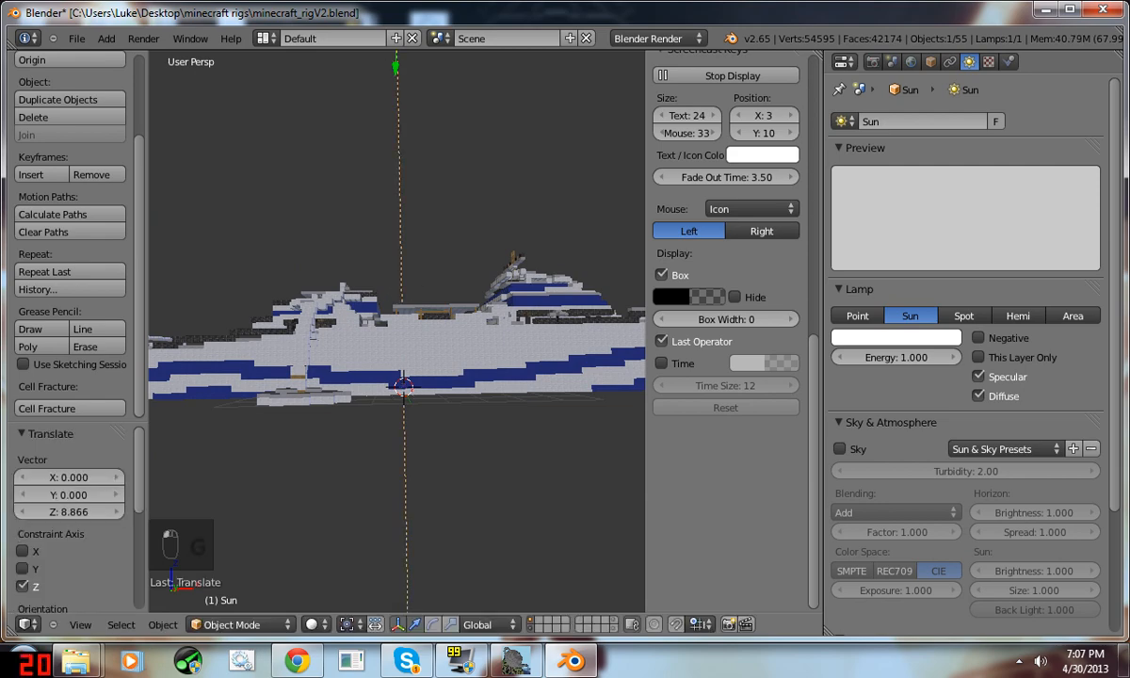
key("F12")
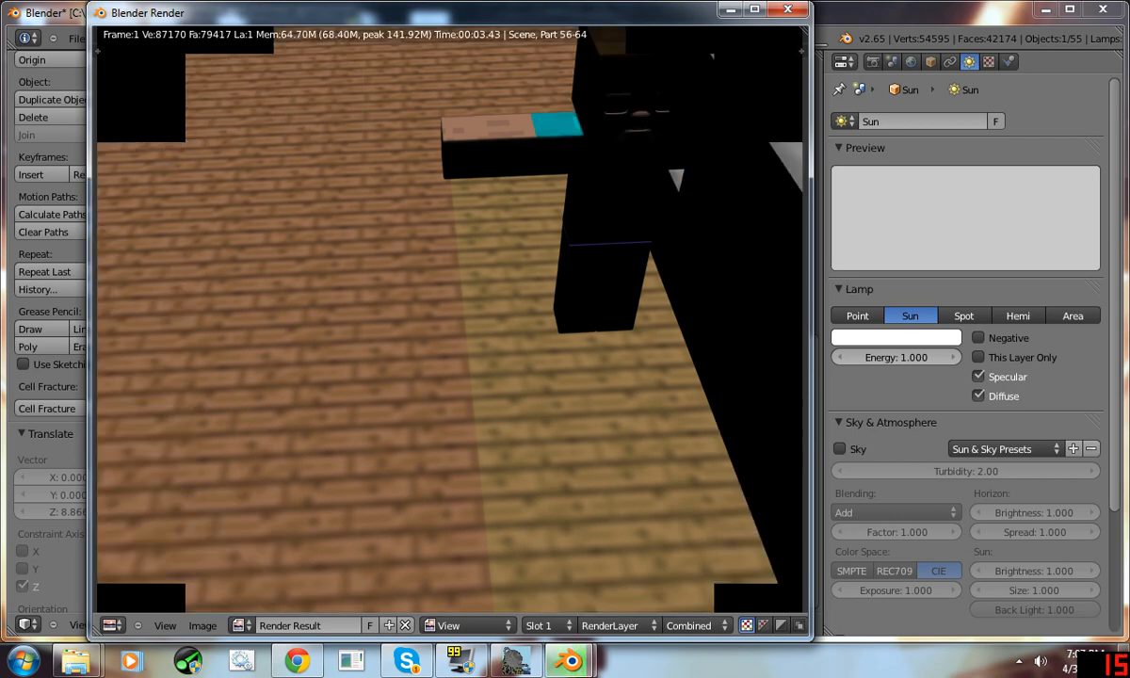
key("Escape")
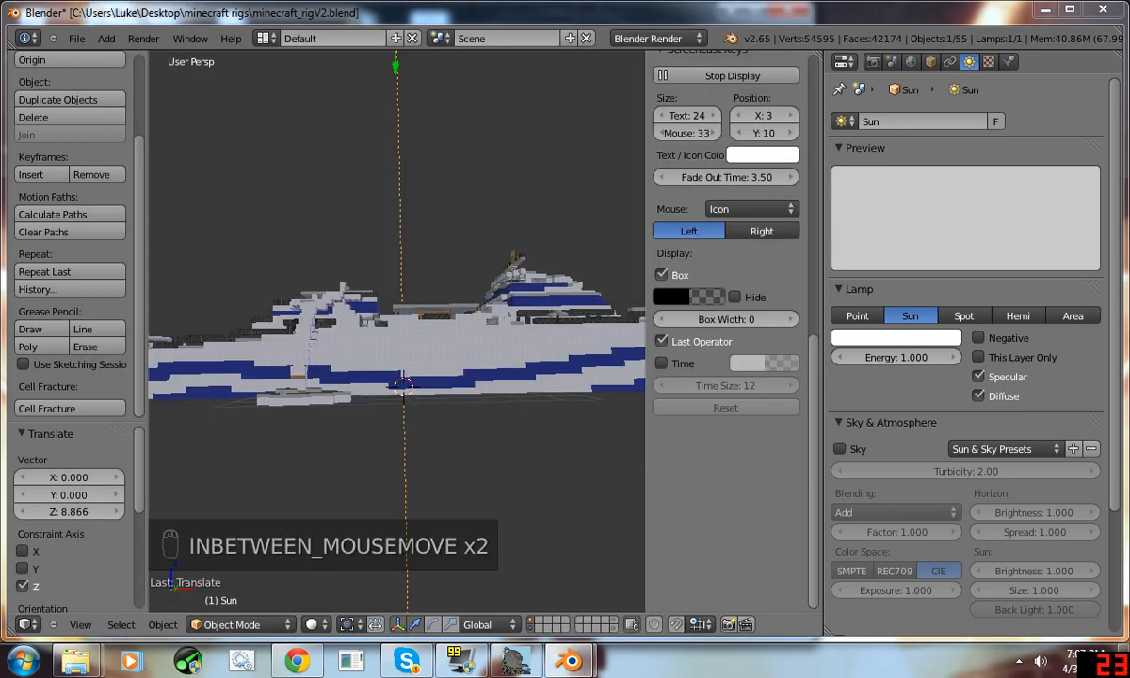
- Scale the Sun lamp to about 0.343
middle_click_drag(405, 301, 368, 362)
scroll(367, 362, "down", 1)
middle_click_drag(398, 320, 399, 323)
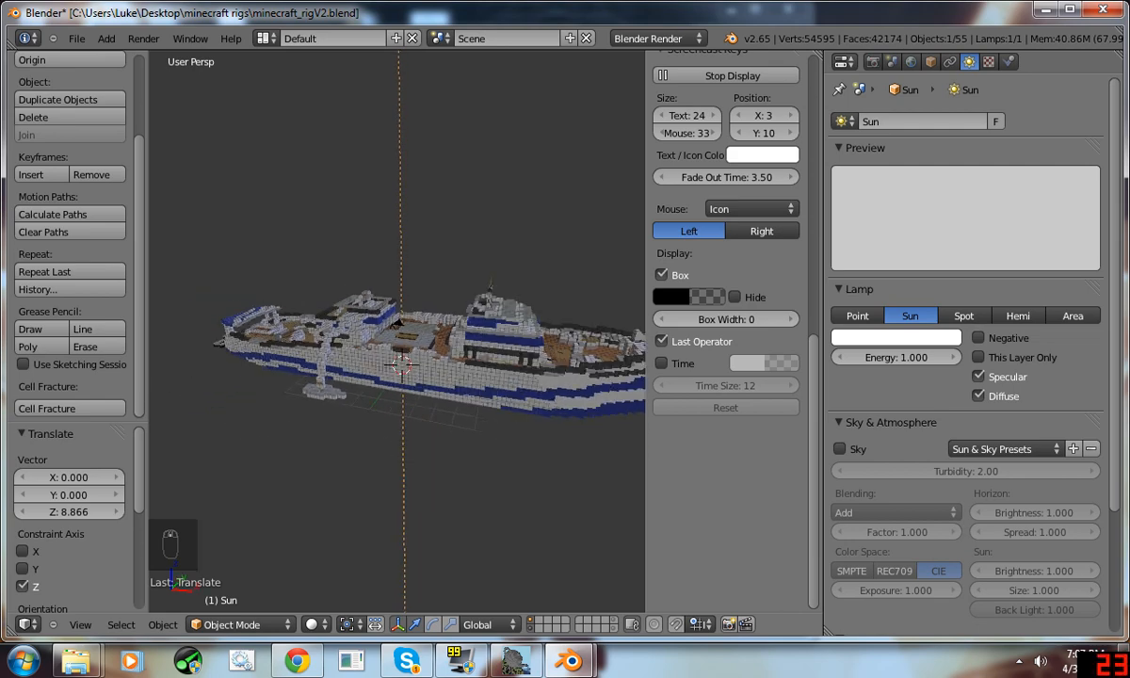
key("s")
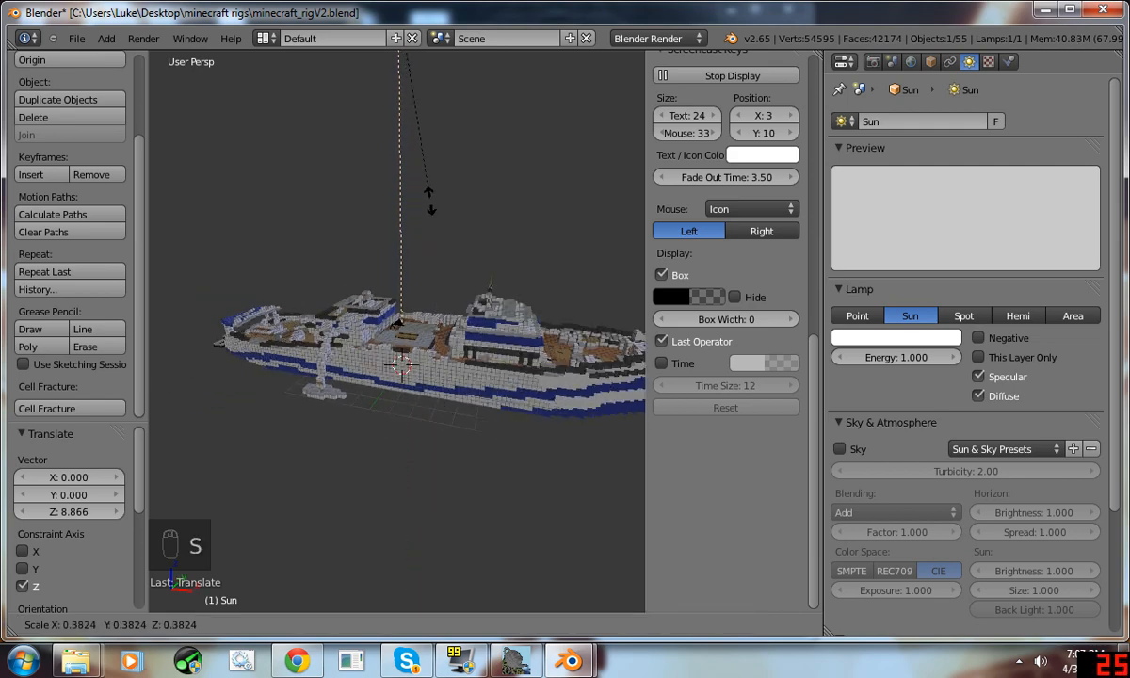
left_click(427, 179)
- Enable the Sky option in the Sun lamp's Sky & Atmosphere settings
middle_click_drag(427, 179, 479, 155)
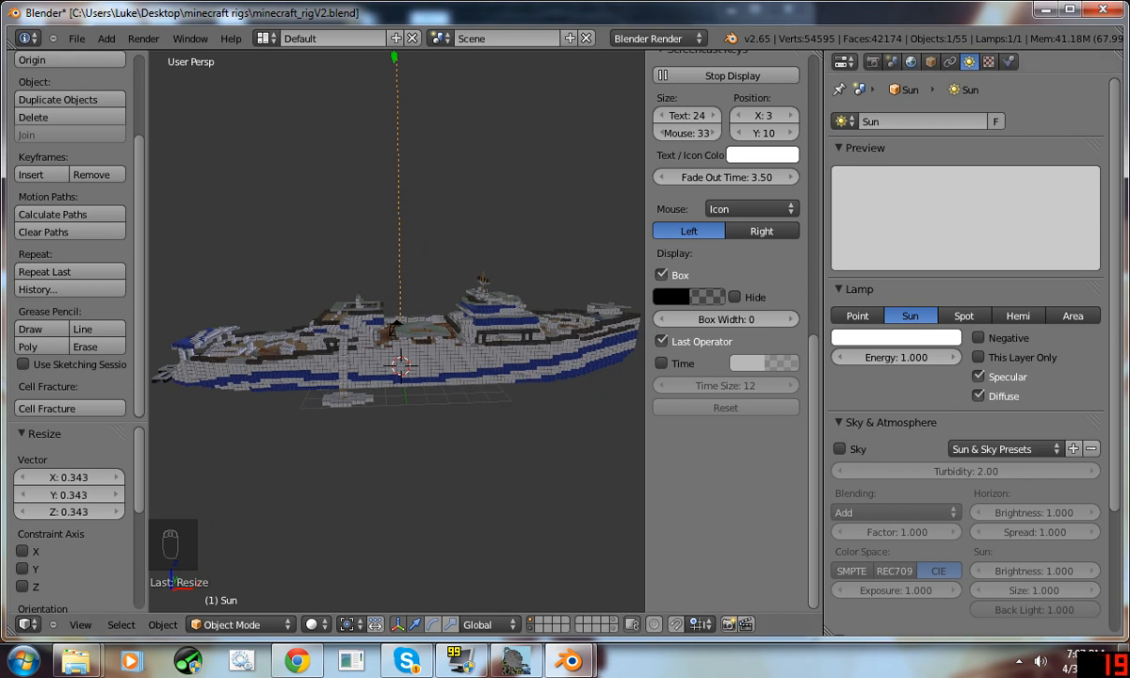
left_click(912, 61)
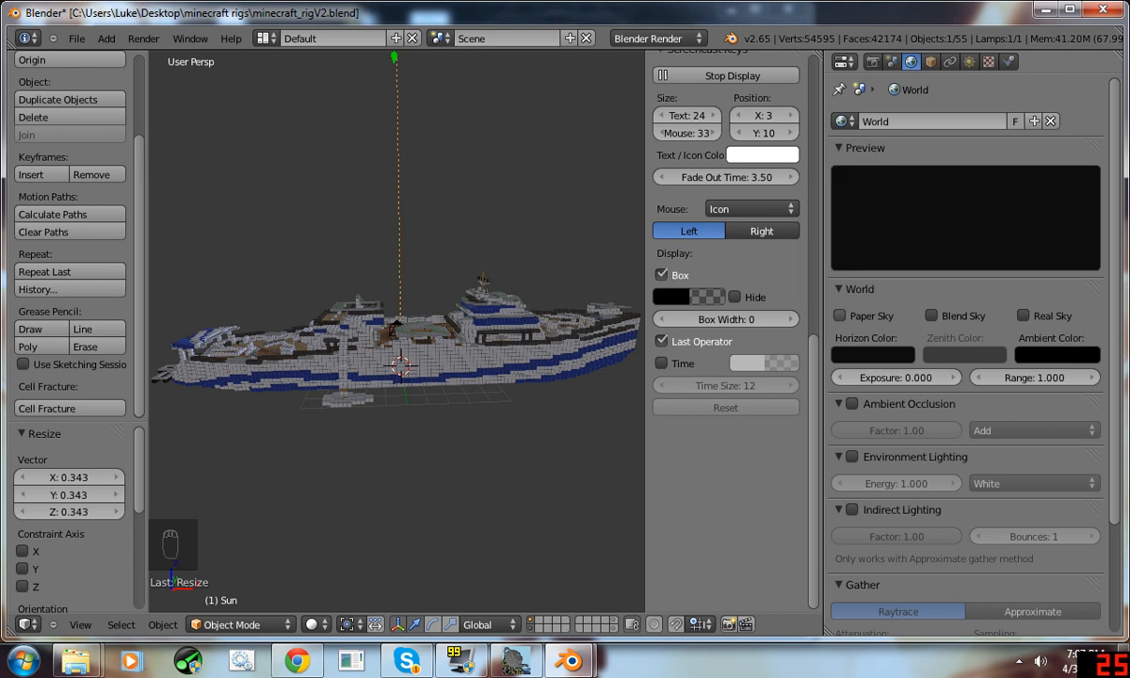
left_click(970, 61)
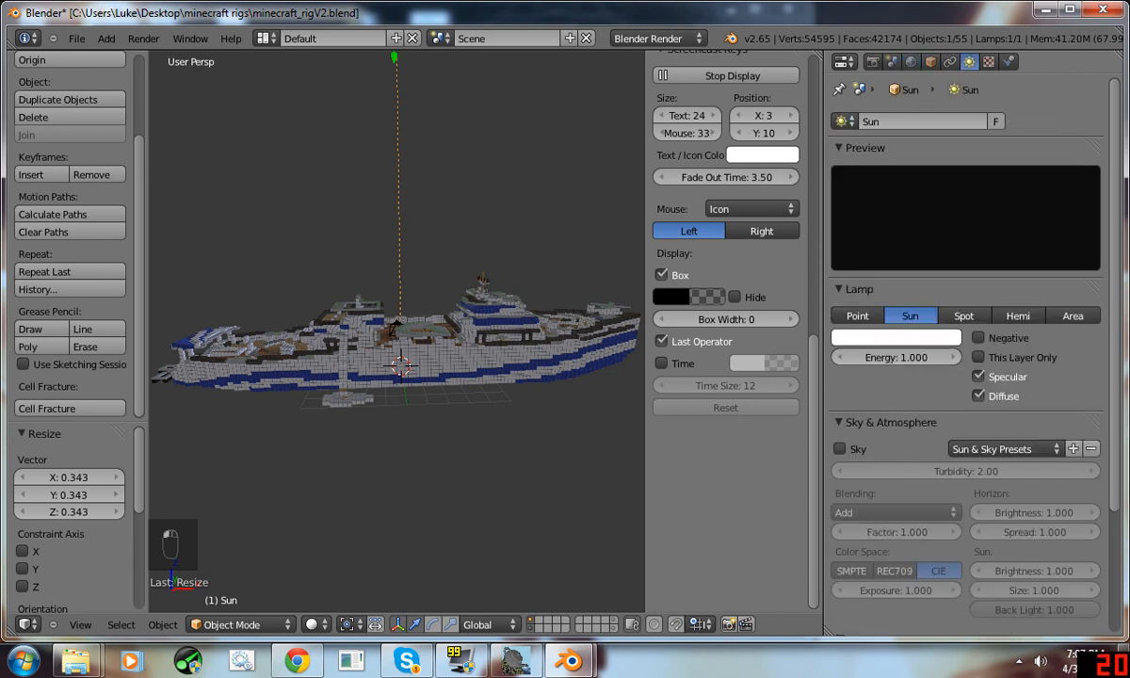
left_click(839, 448)
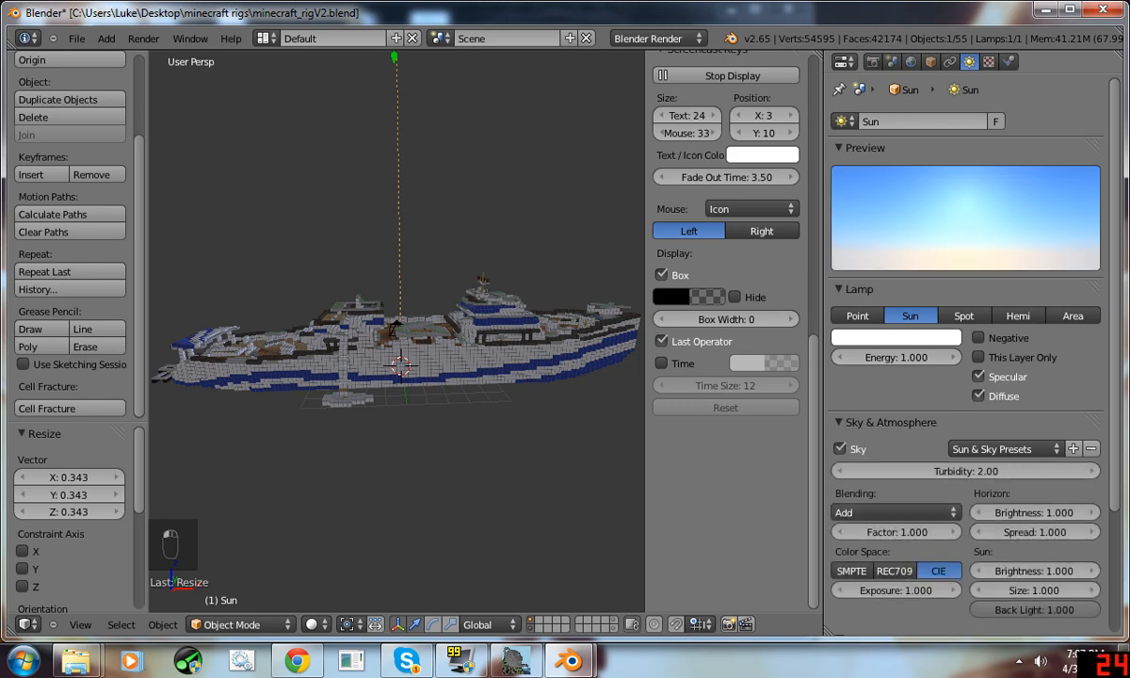
- Select the camera on the deck and examine its placement around the character from several angles
scroll(396, 320, "up", 8)
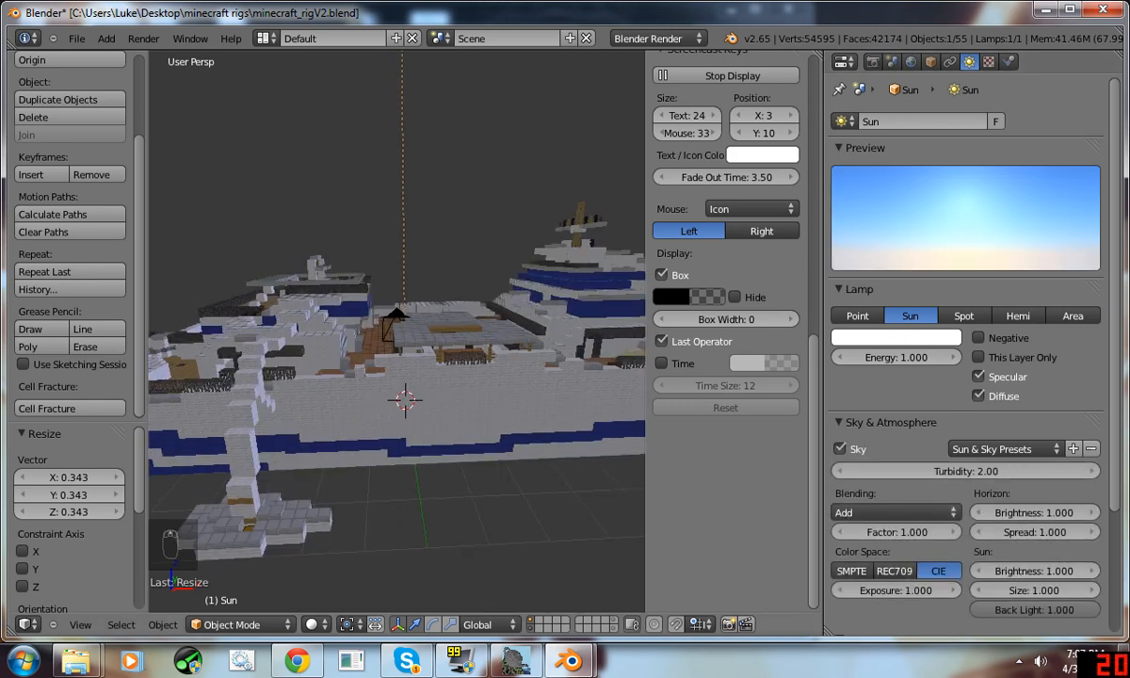
middle_click_drag(396, 320, 508, 354)
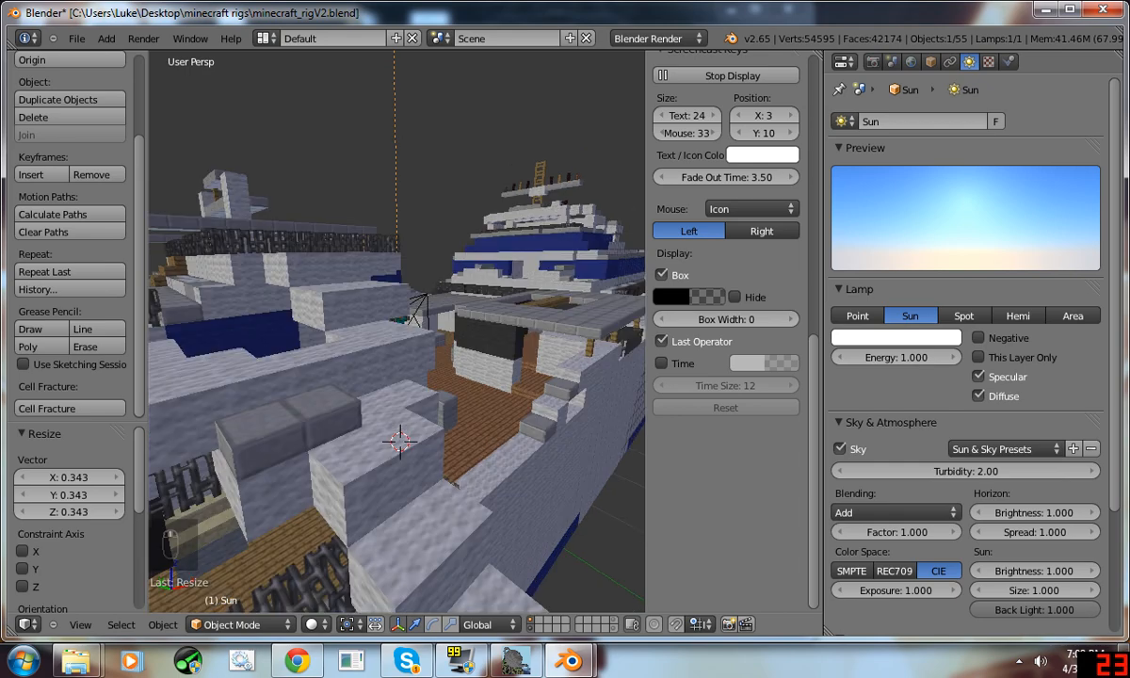
right_click(425, 300)
scroll(425, 300, "up", 8)
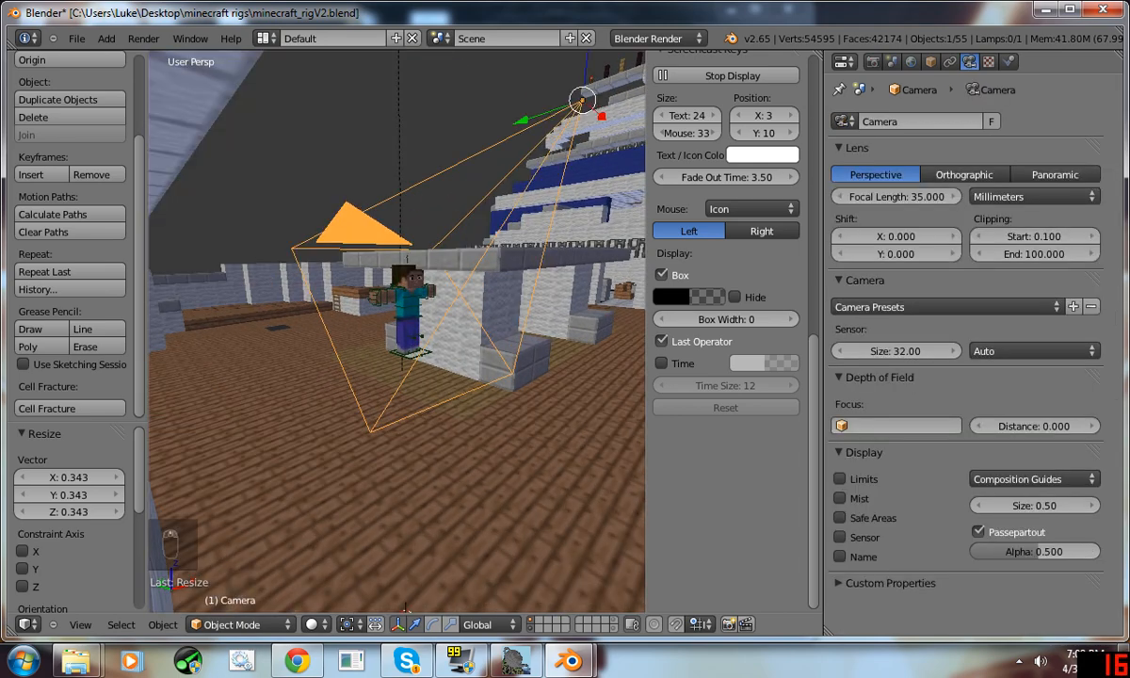
middle_click_drag(425, 300, 438, 290)
scroll(396, 330, "down", 2)
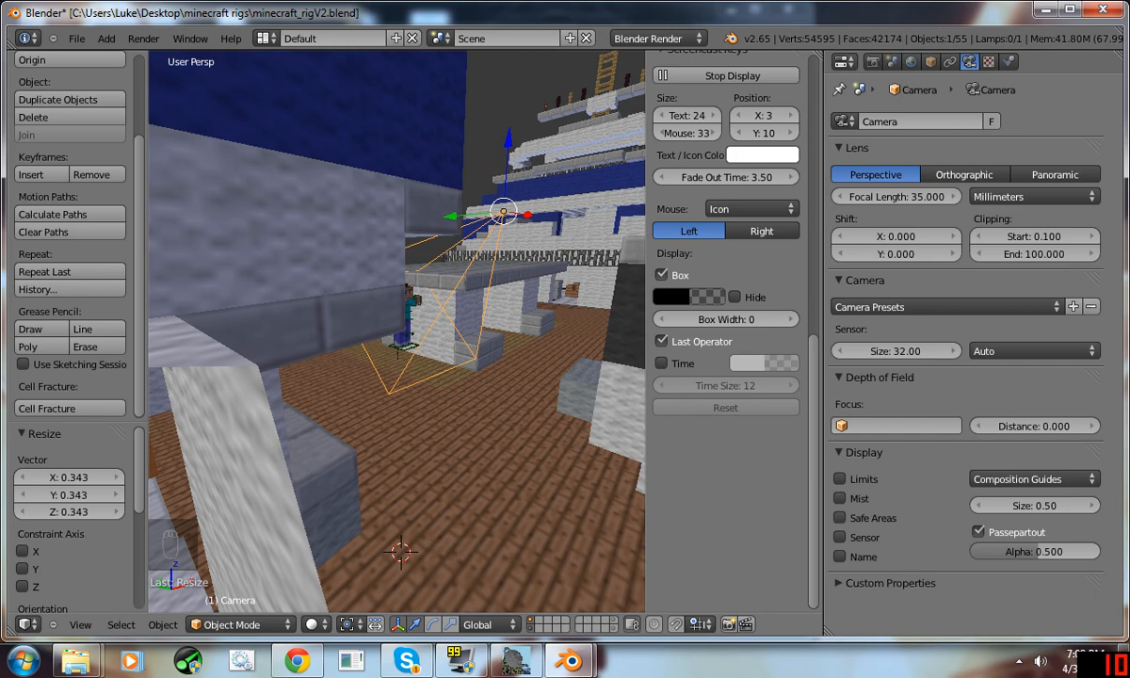
key("KP_5")
mouse_move(397, 330)
middle_mouse_down()
mouse_move(499, 320)
mouse_move(546, 296)
mouse_move(415, 306)
mouse_move(509, 339)
mouse_move(546, 292)
mouse_move(358, 306)
mouse_move(533, 295)
mouse_move(405, 330)
middle_mouse_up()
scroll(414, 307, "up", 2)
scroll(414, 306, "up", 3)
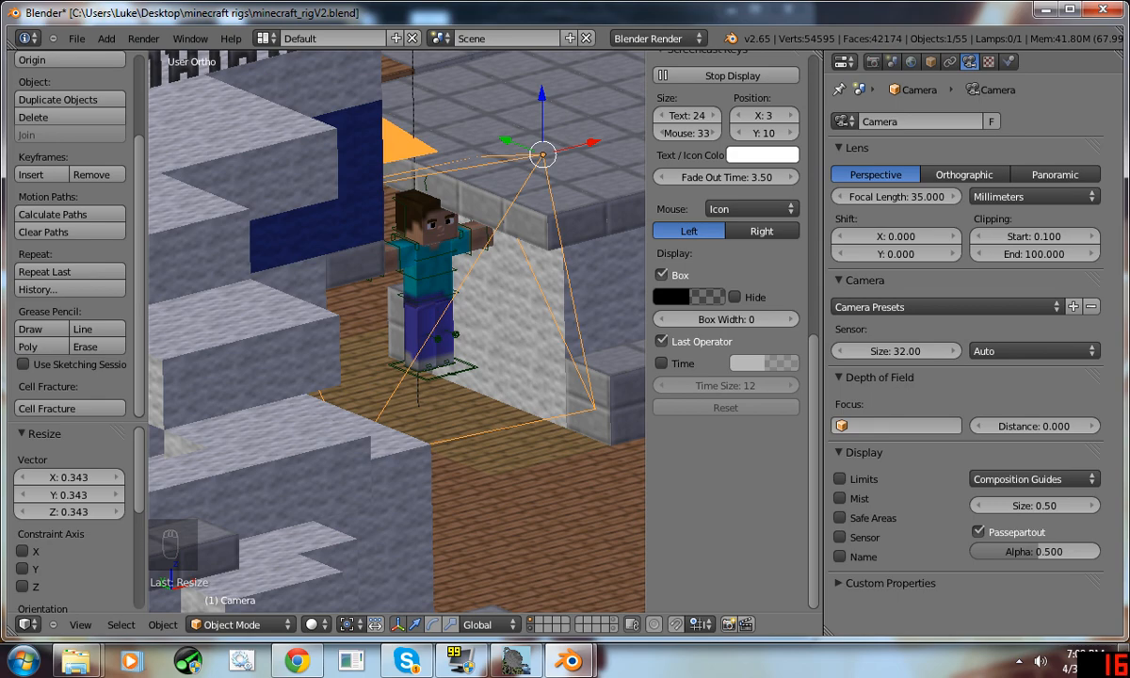
key("KP_5")
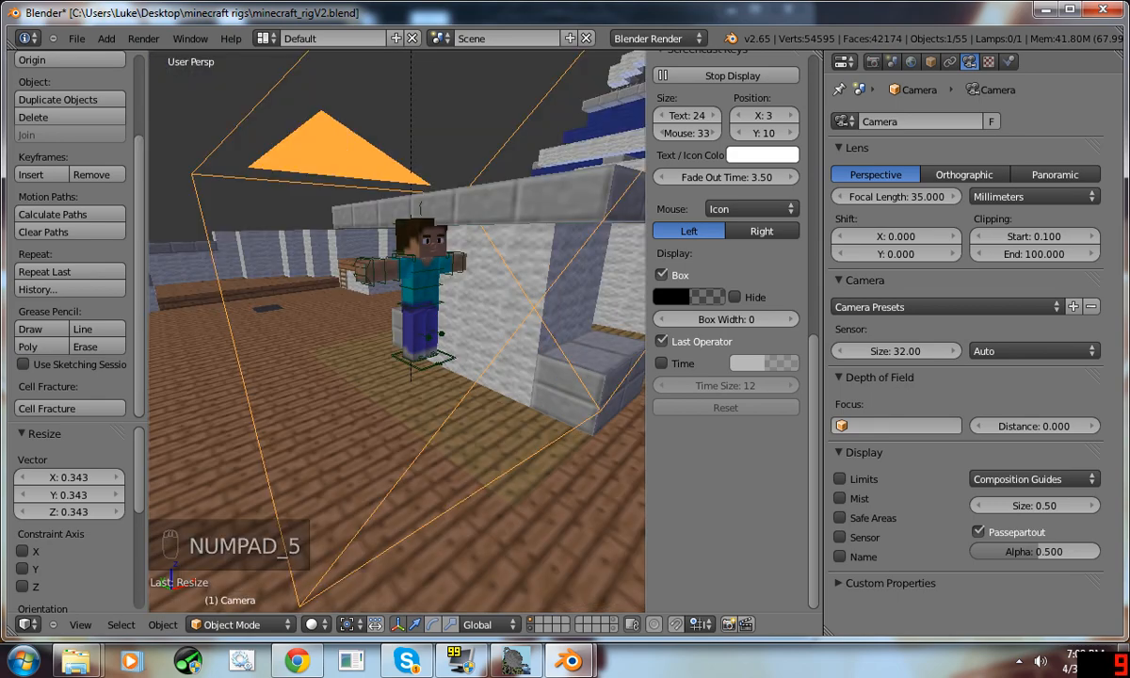
middle_click_drag(405, 321, 325, 419)
scroll(398, 332, "down", 3)
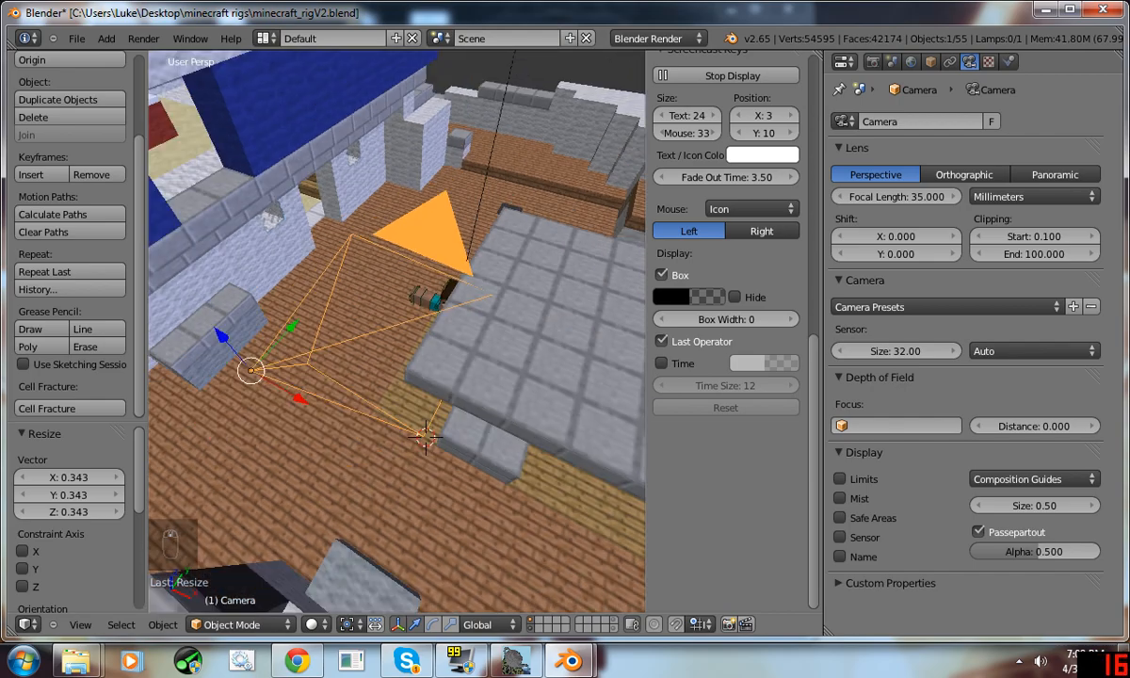
middle_click_drag(397, 321, 613, 372)
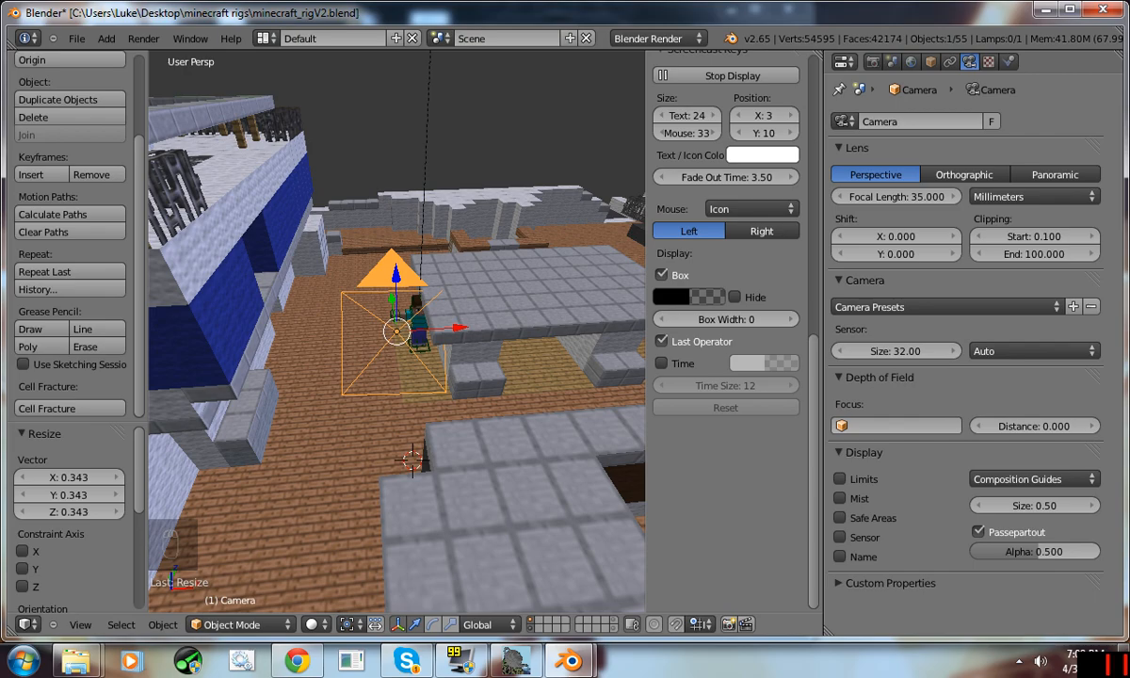
- Centre the view on the character rig and inspect its position on the deck beside the stone table
key("KP_7")
middle_click_drag(426, 268, 415, 547)
middle_click_drag(518, 151, 435, 285)
right_click(481, 200)
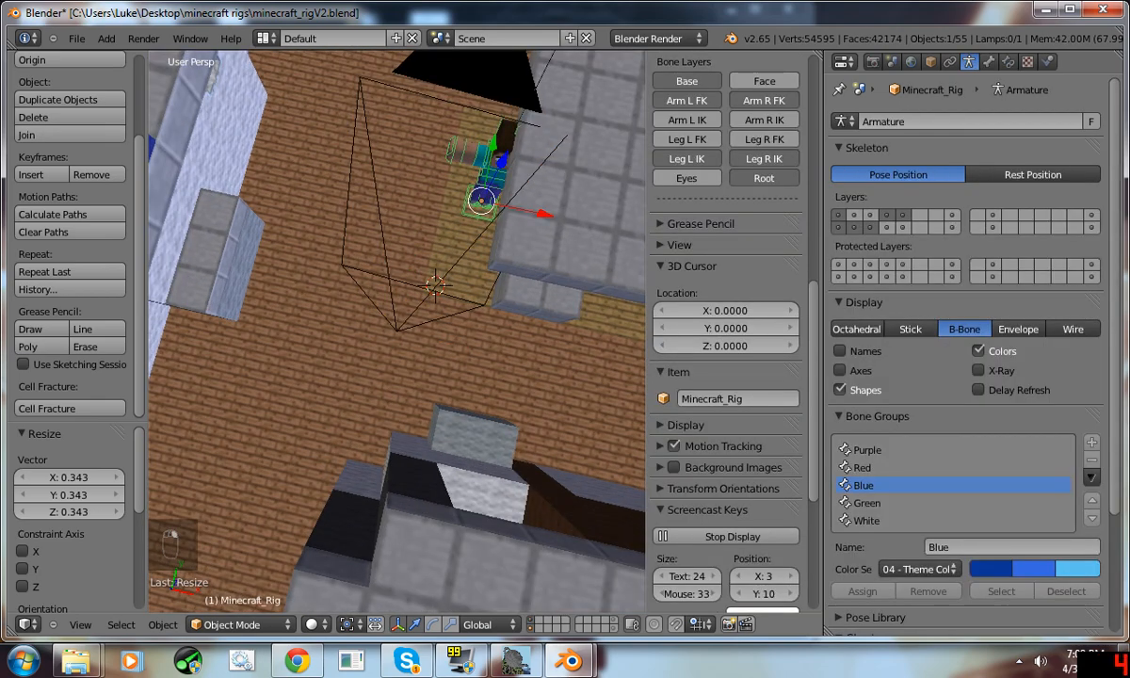
key("KP_Decimal")
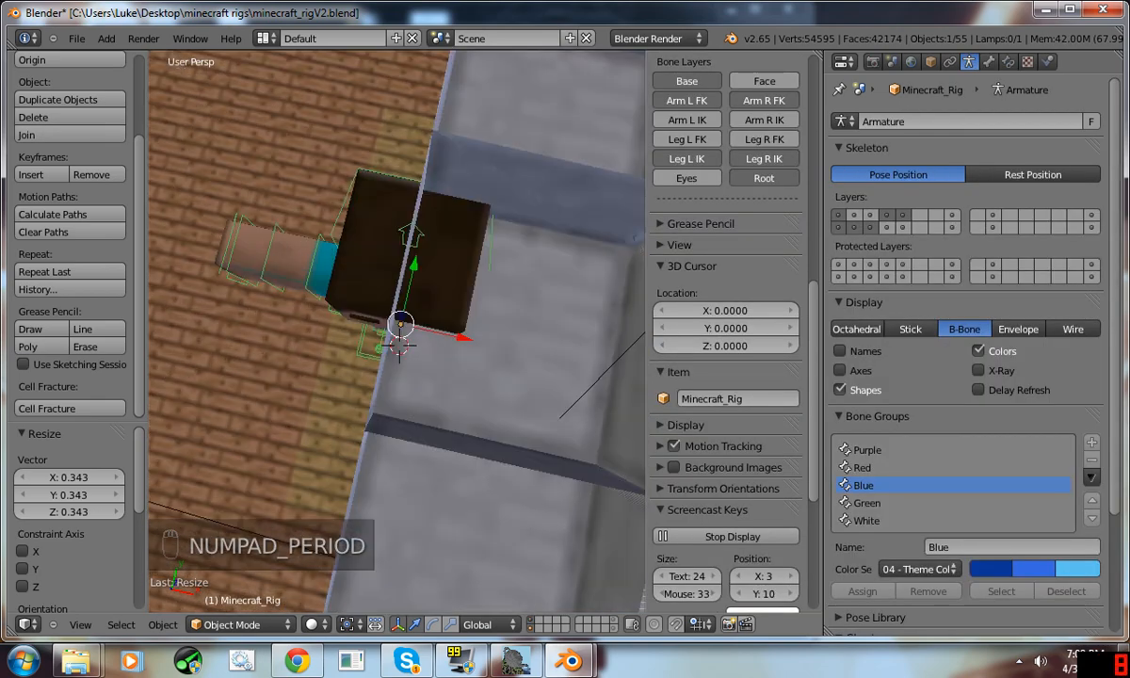
middle_click_drag(386, 386, 473, 192)
scroll(495, 202, "down", 1)
scroll(473, 192, "down", 1)
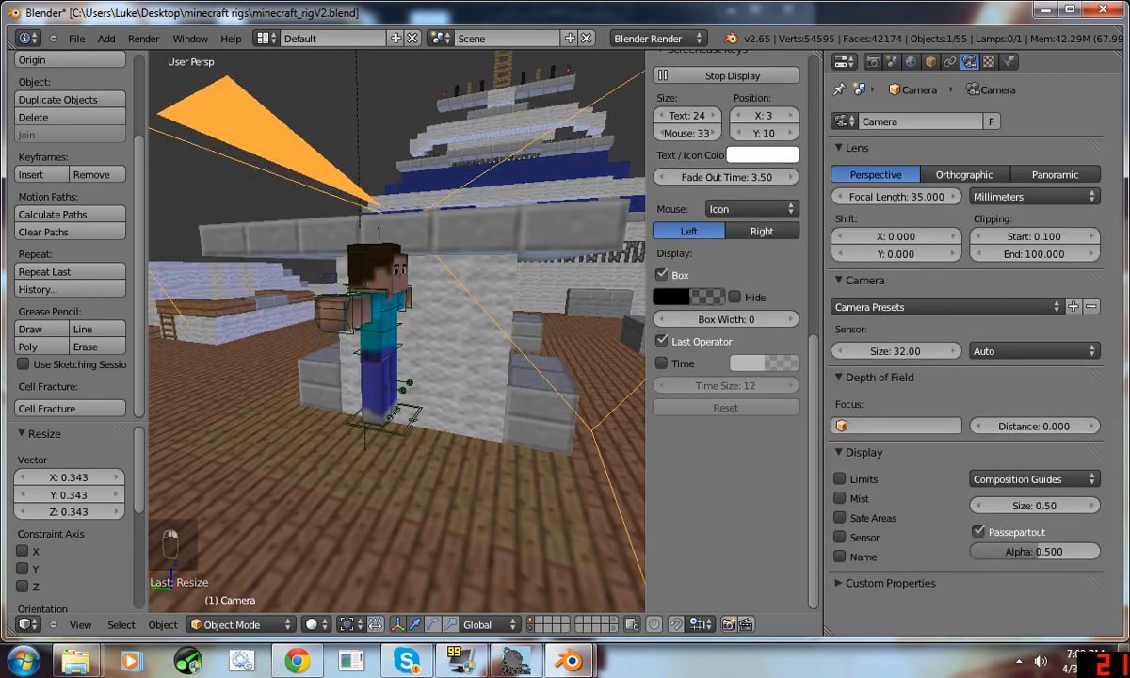
- Rotate the camera about 24.98° and move it about -0.017 in X, -0.073 in Y and -0.185 in Z
middle_click_drag(395, 330, 424, 320)
middle_click_drag(410, 173, 409, 117)
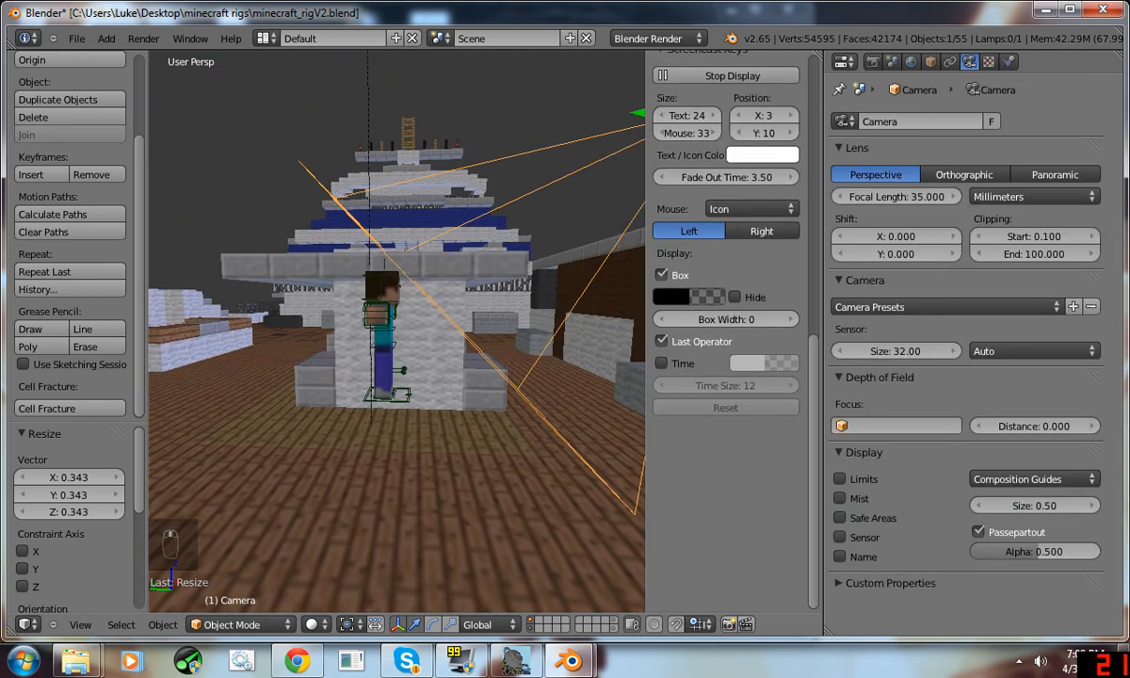
key("r")
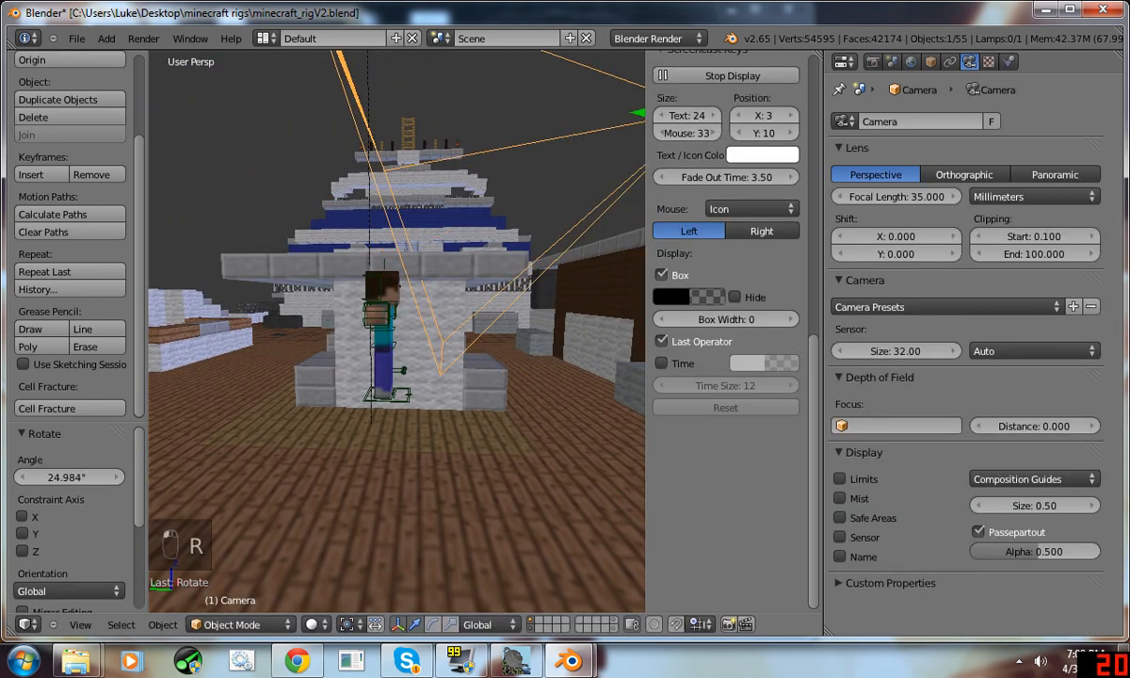
key("g")
left_click(424, 386)
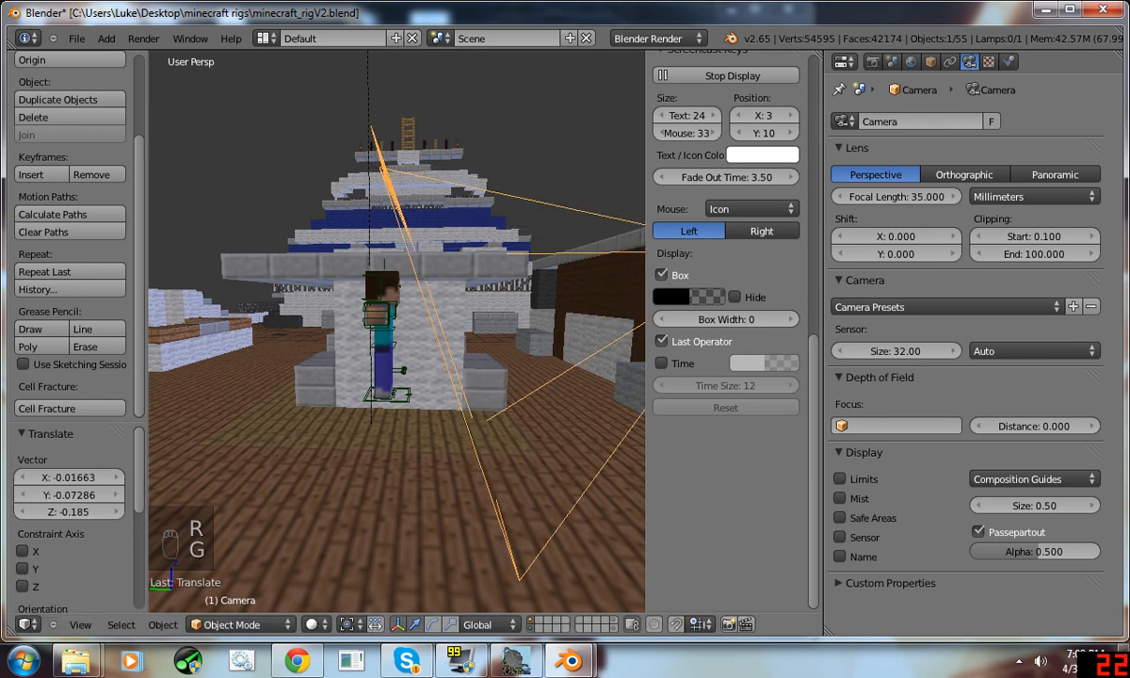
- Lower the character rig about 0.064 along Z onto the deck
right_click(400, 390)
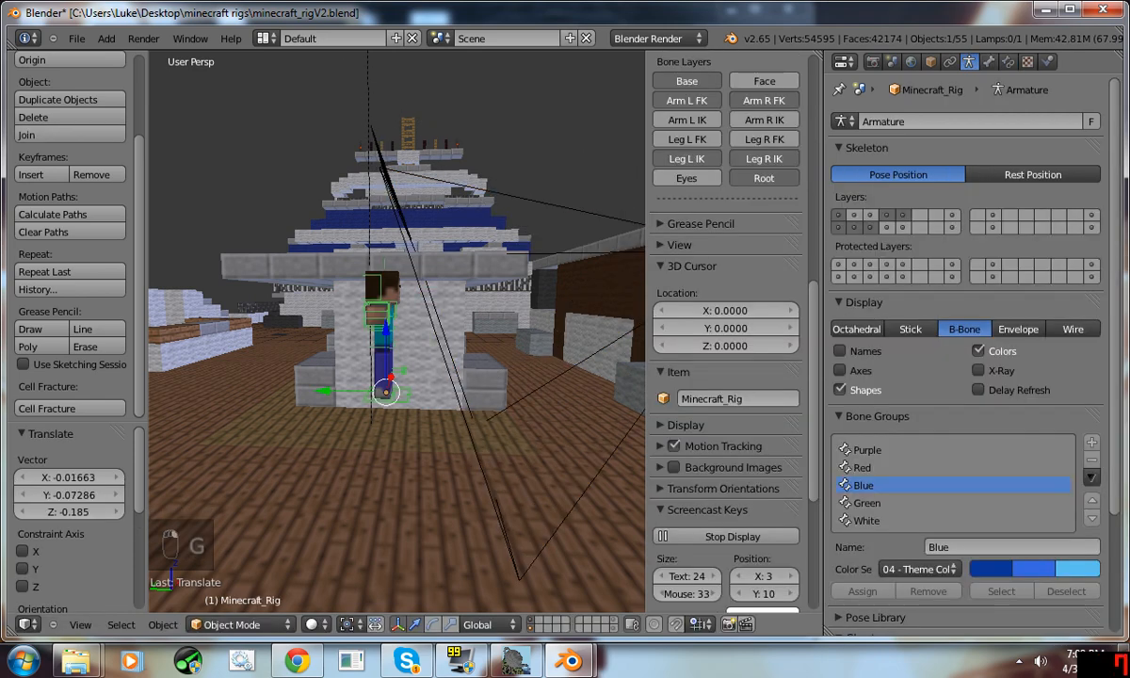
key("g")
key("g")
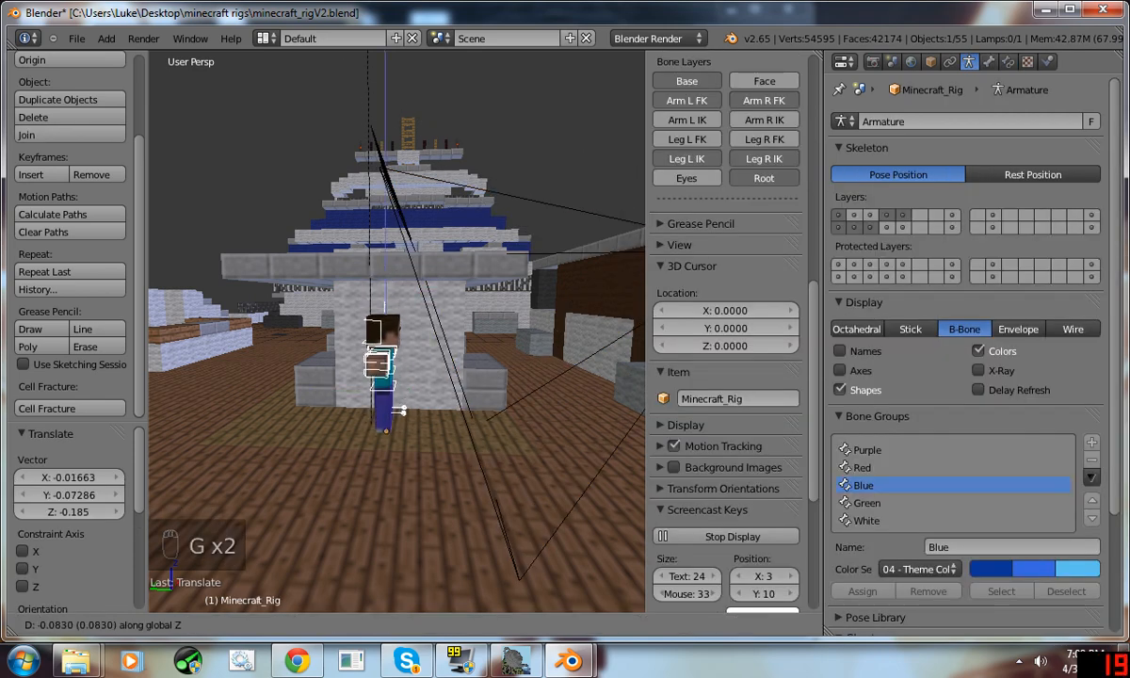
left_click(400, 400)
scroll(399, 400, "down", 1)
middle_click_drag(399, 400, 358, 419)
scroll(304, 427, "down", 1)
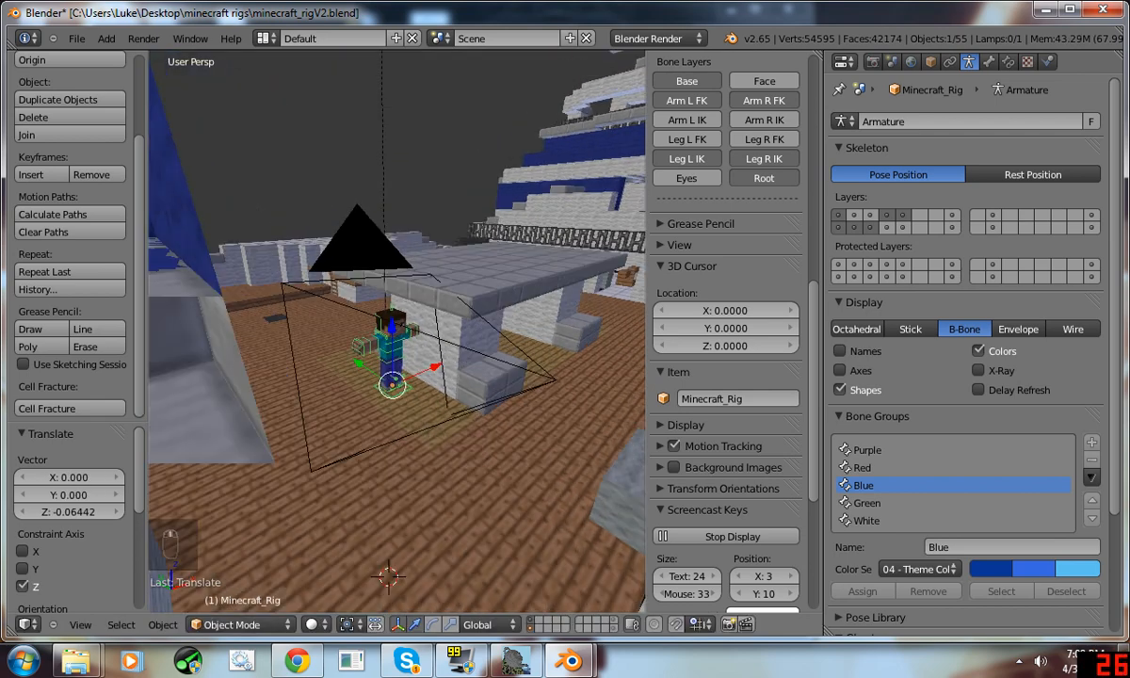
- Try adding a Hemi lamp to the scene
left_click(77, 38)
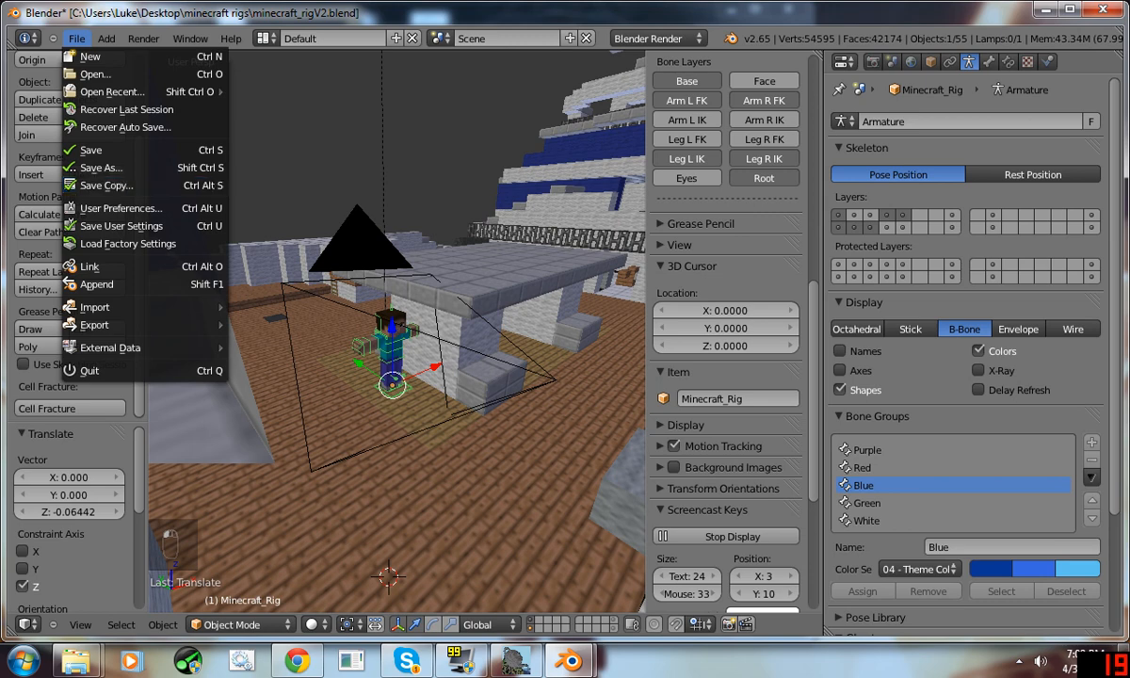
mouse_move(106, 38)
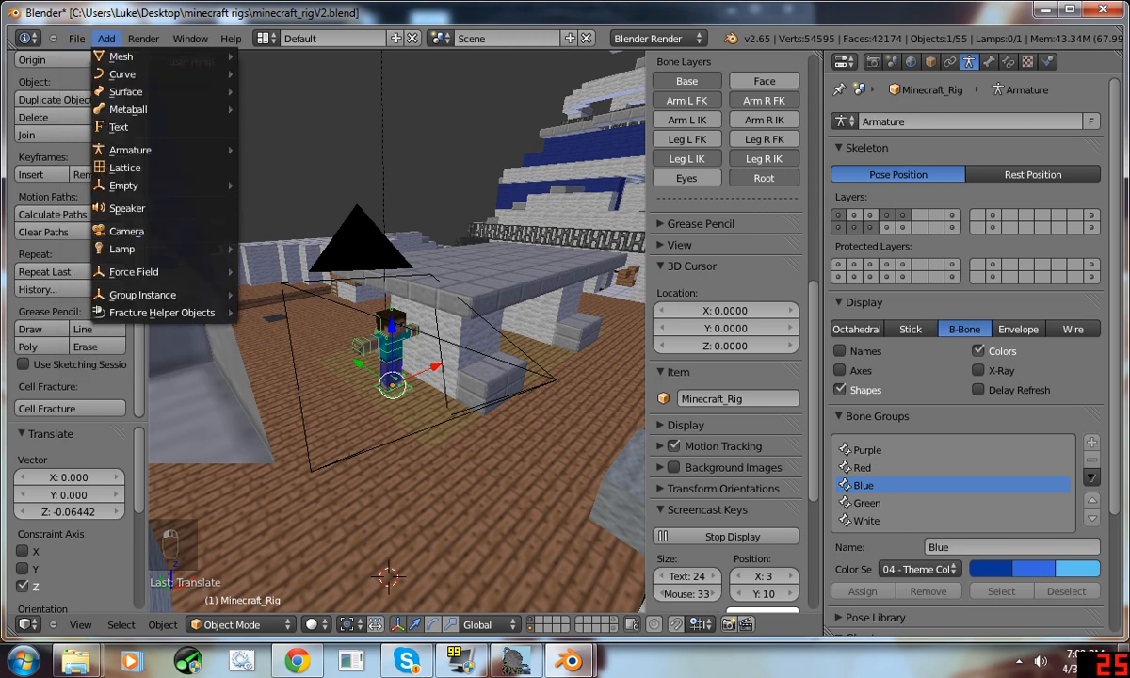
mouse_move(123, 249)
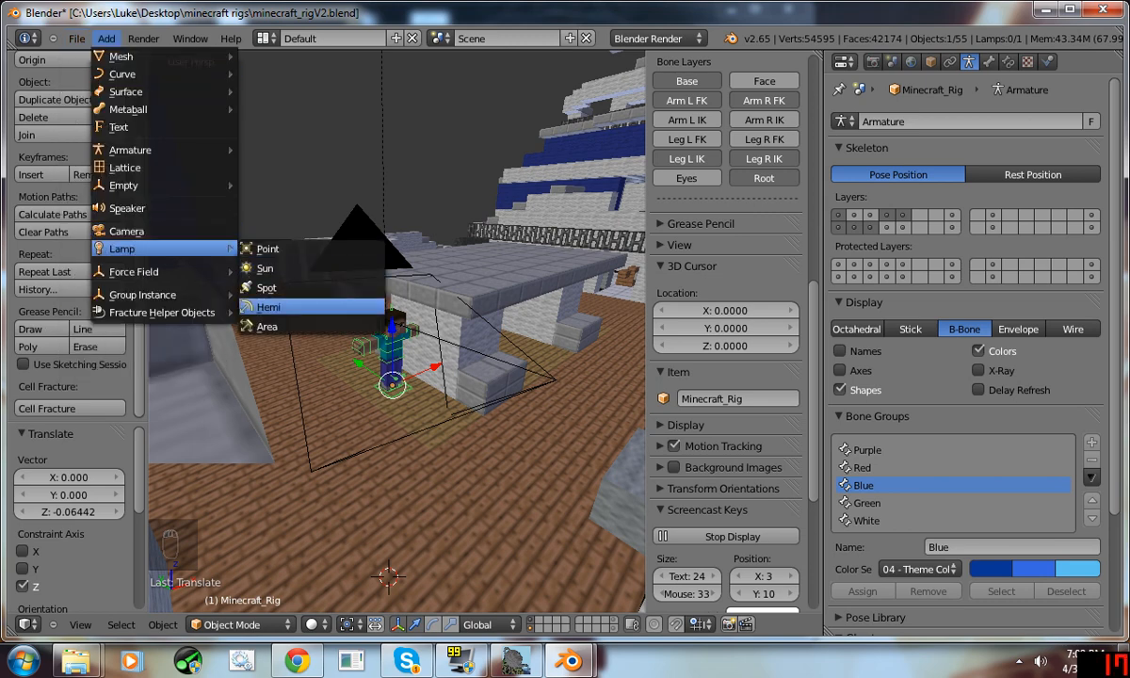
left_click(283, 307)
scroll(396, 330, "down", 5)
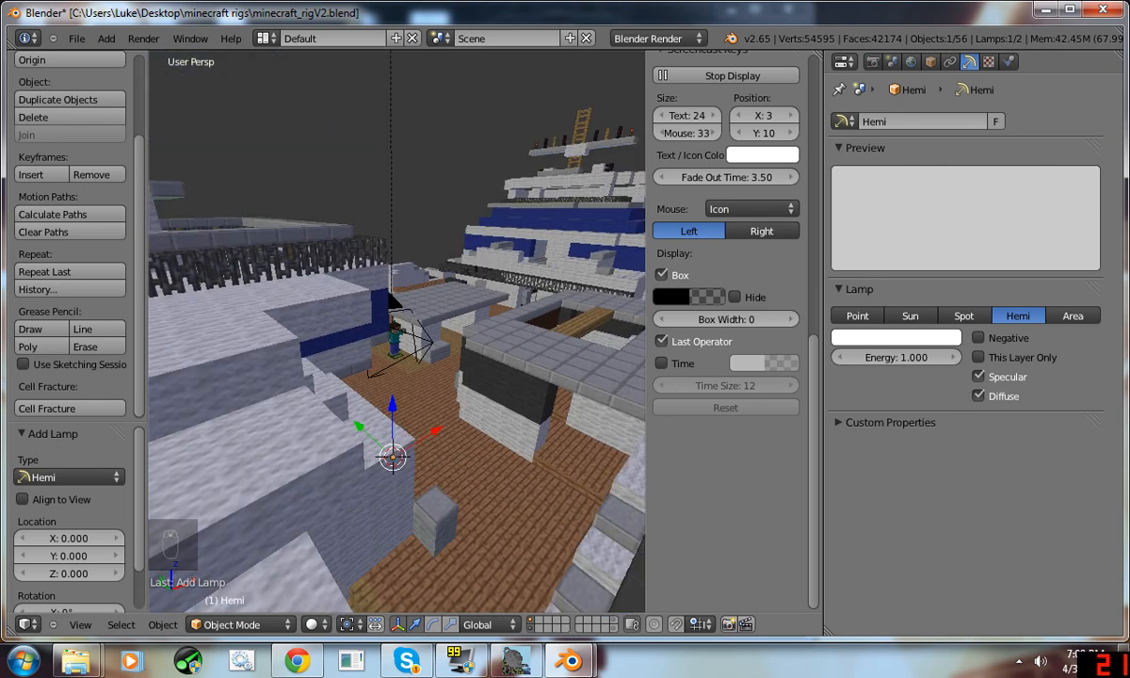
middle_click_drag(405, 330, 309, 339)
key("ctrl+z")
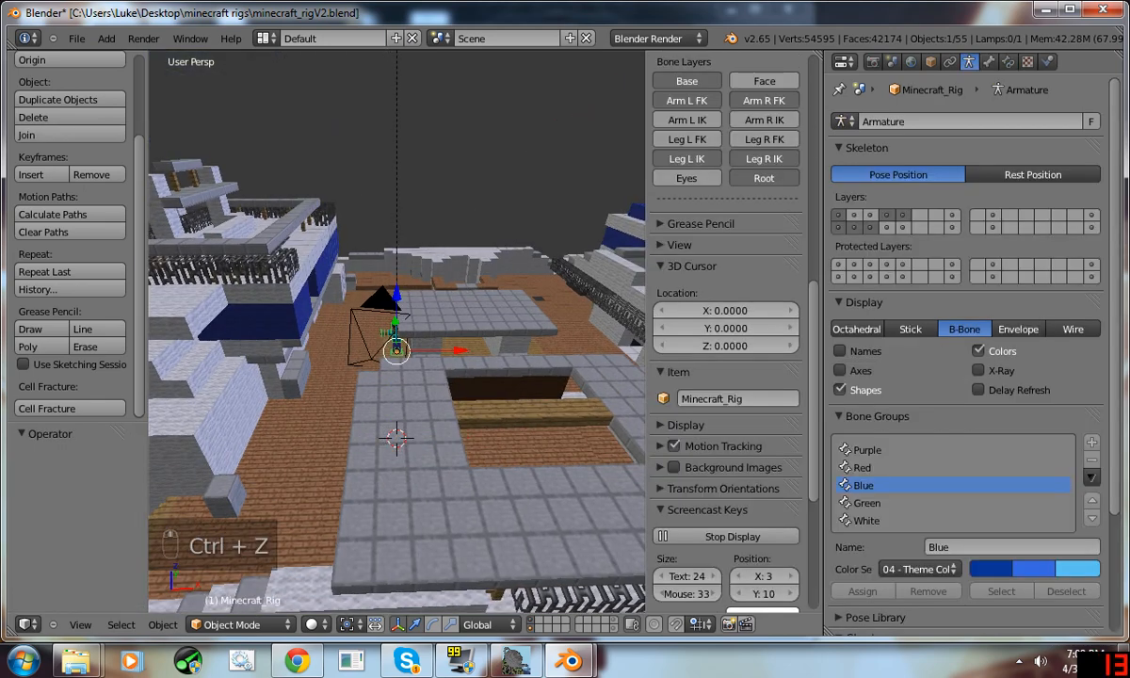
- Add an Area lamp to the scene
left_click(77, 39)
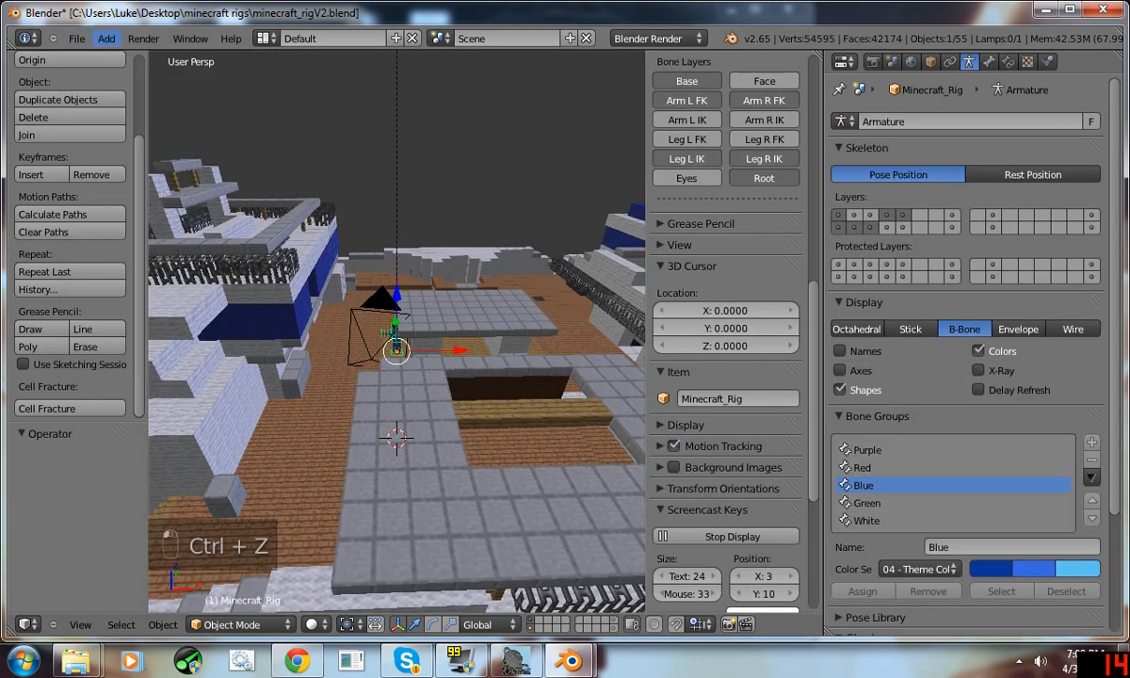
left_click(106, 39)
mouse_move(188, 249)
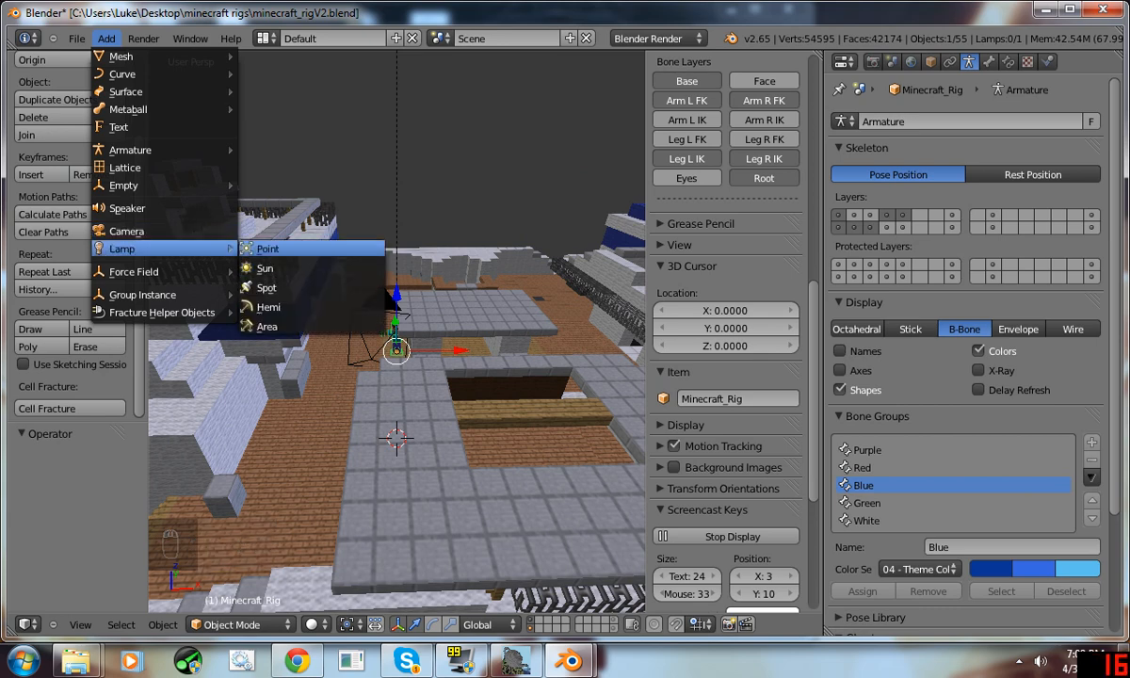
left_click(267, 326)
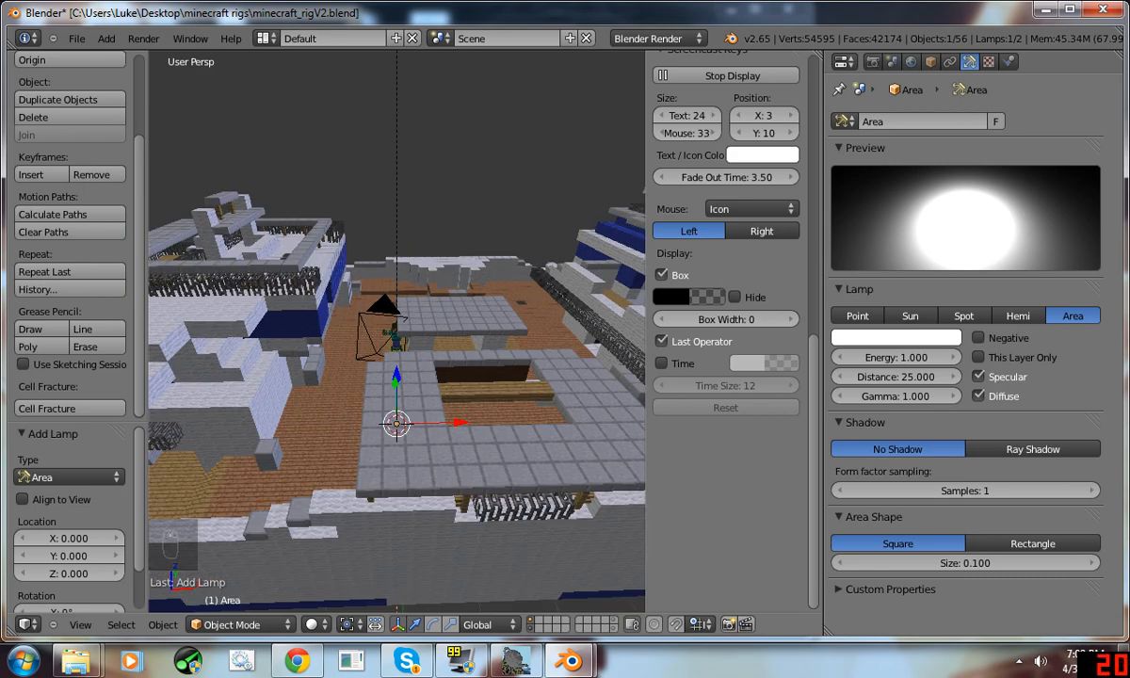
- Raise the Area lamp about 2.016 along Z above the ship's deck
scroll(283, 330, "down", 2)
middle_click_drag(282, 330, 282, 245)
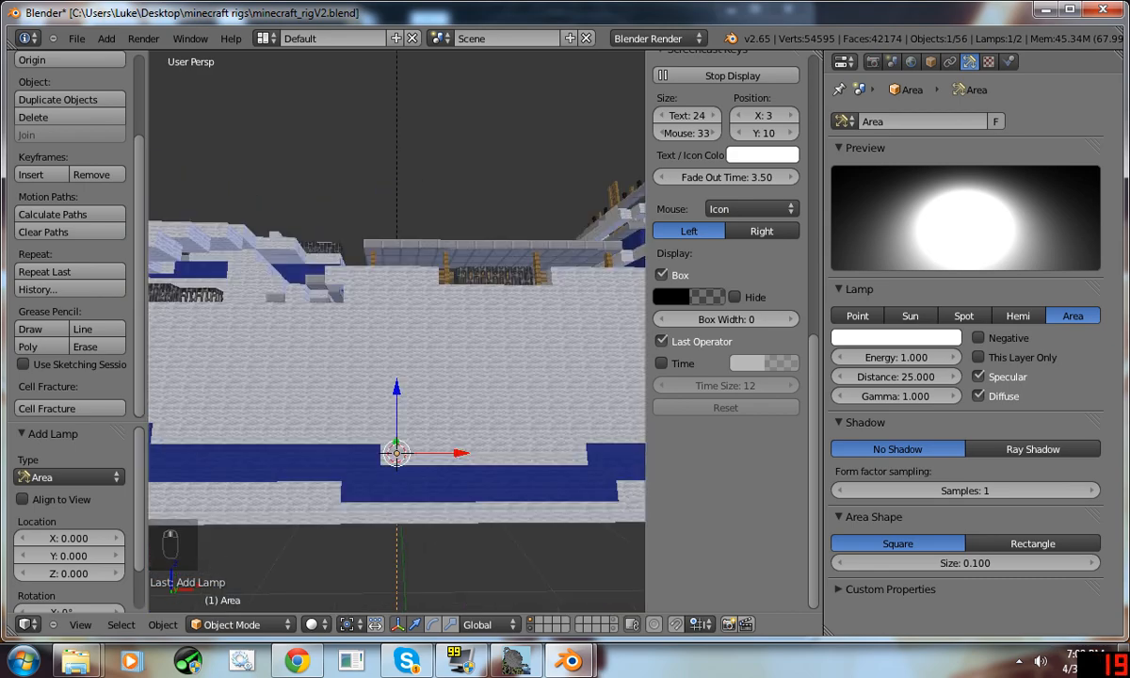
key("g")
key("z")
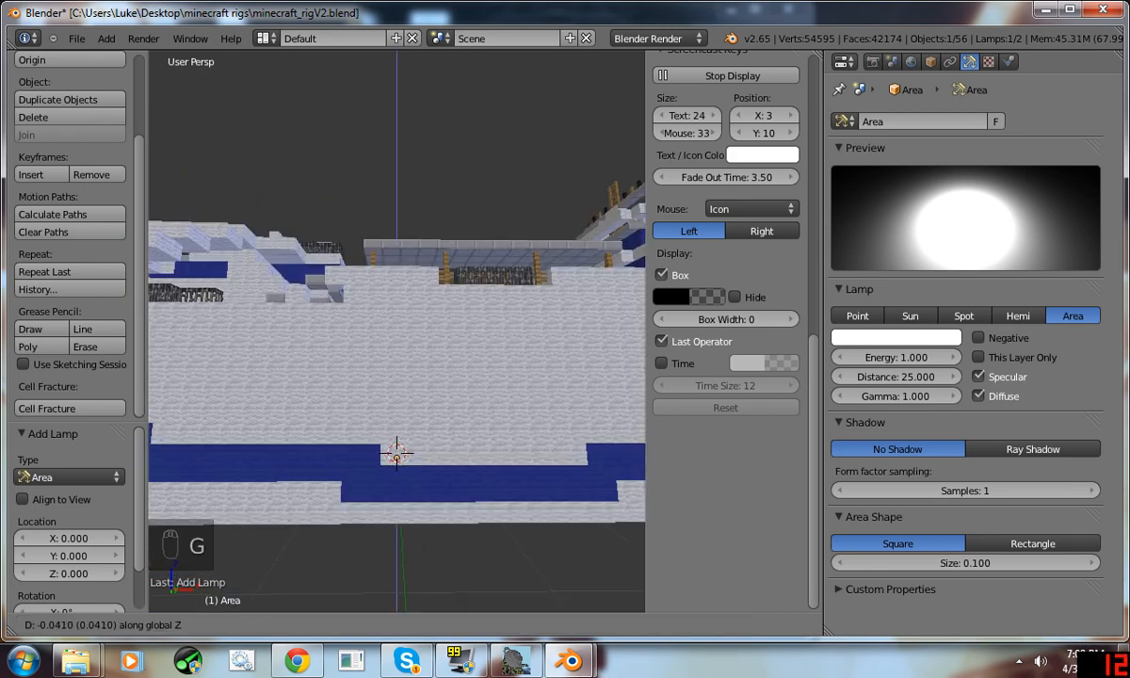
left_click(397, 256)
middle_click_drag(397, 257, 490, 301)
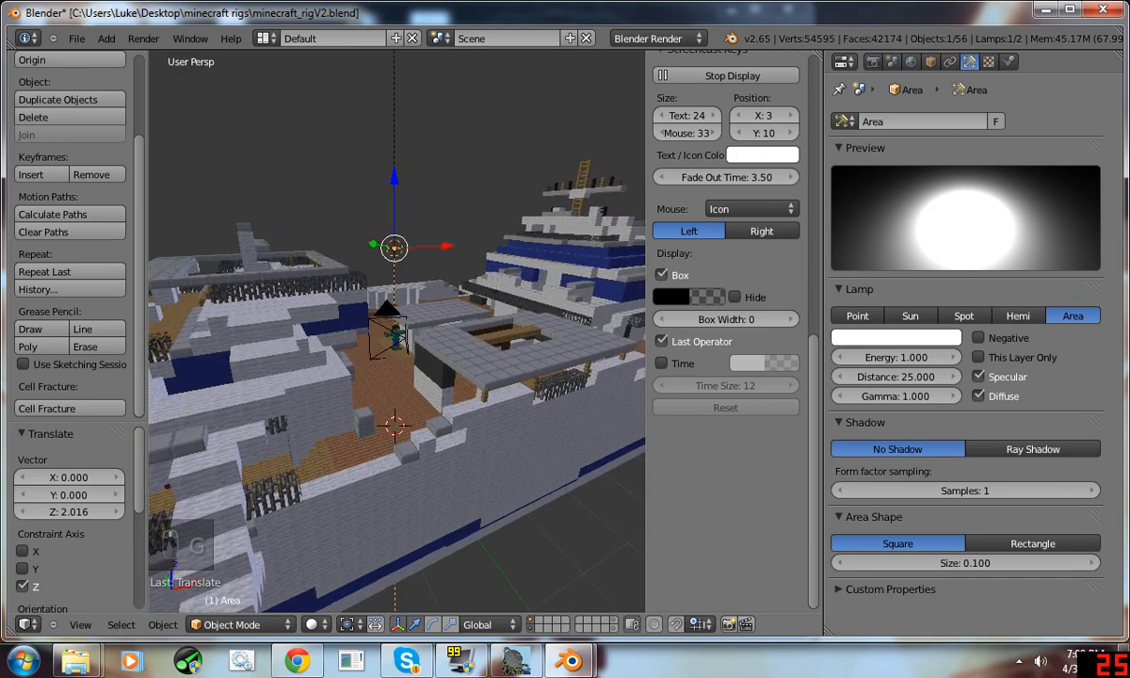
- Move the Area lamp down toward the camera by about 0.018 in X, -0.430 in Y and -0.563 in Z
scroll(397, 330, "up", 4)
scroll(397, 330, "up", 4)
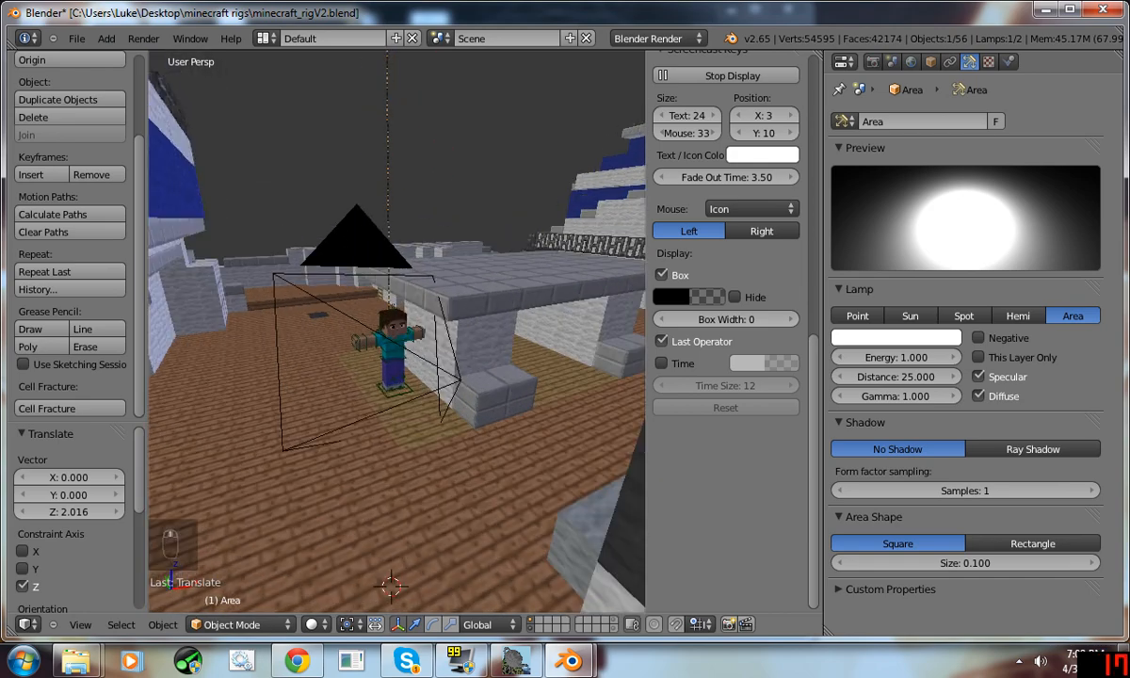
middle_click_drag(397, 330, 452, 283)
key("g")
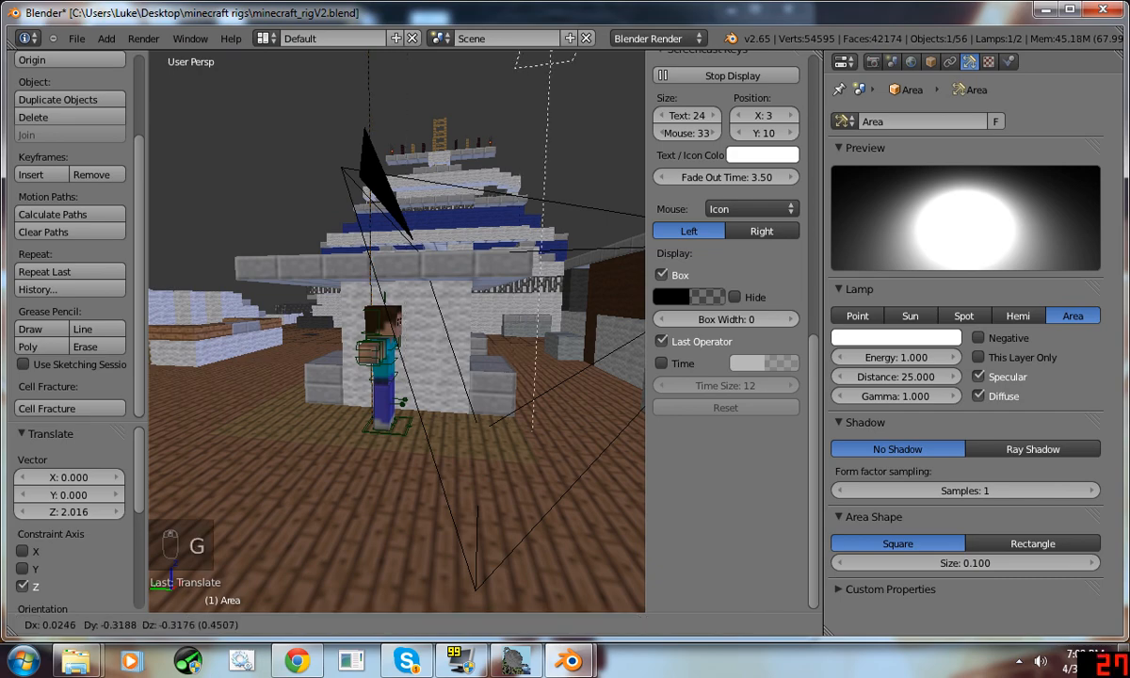
left_click(603, 377)
- Shift the Area lamp next to the camera by about -0.179 in X, -0.095 in Y and -0.140 in Z
middle_click_drag(528, 311, 344, 349)
scroll(405, 311, "down", 2)
middle_click_drag(386, 310, 349, 354)
key("g")
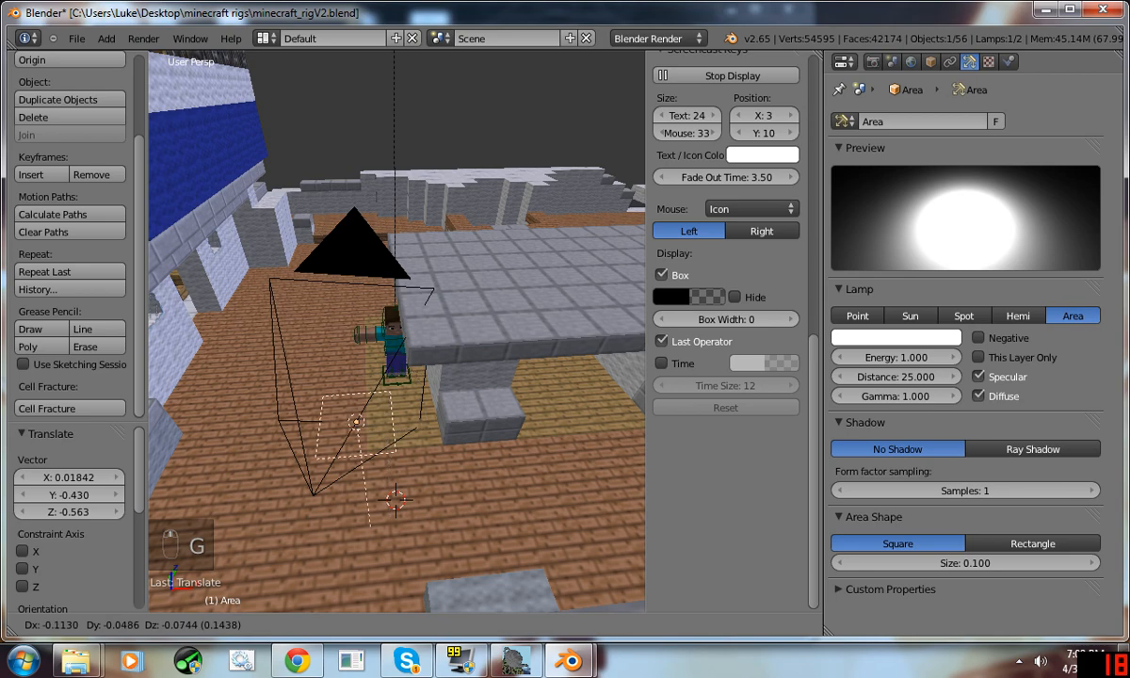
left_click(310, 475)
middle_click_drag(310, 476, 292, 481)
- Rotate the Area lamp about -84.29° toward the character and render a test image of the lighting
middle_click_drag(415, 387, 283, 254)
key("r")
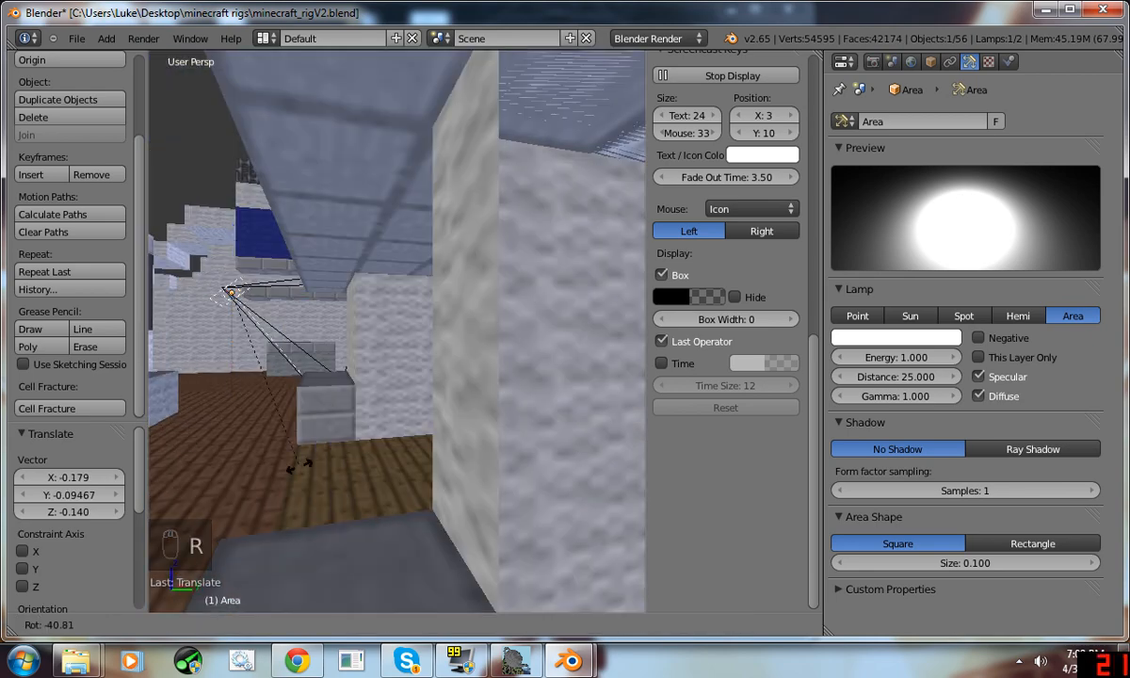
left_click(475, 410)
middle_click_drag(377, 348, 584, 391)
key("F12")
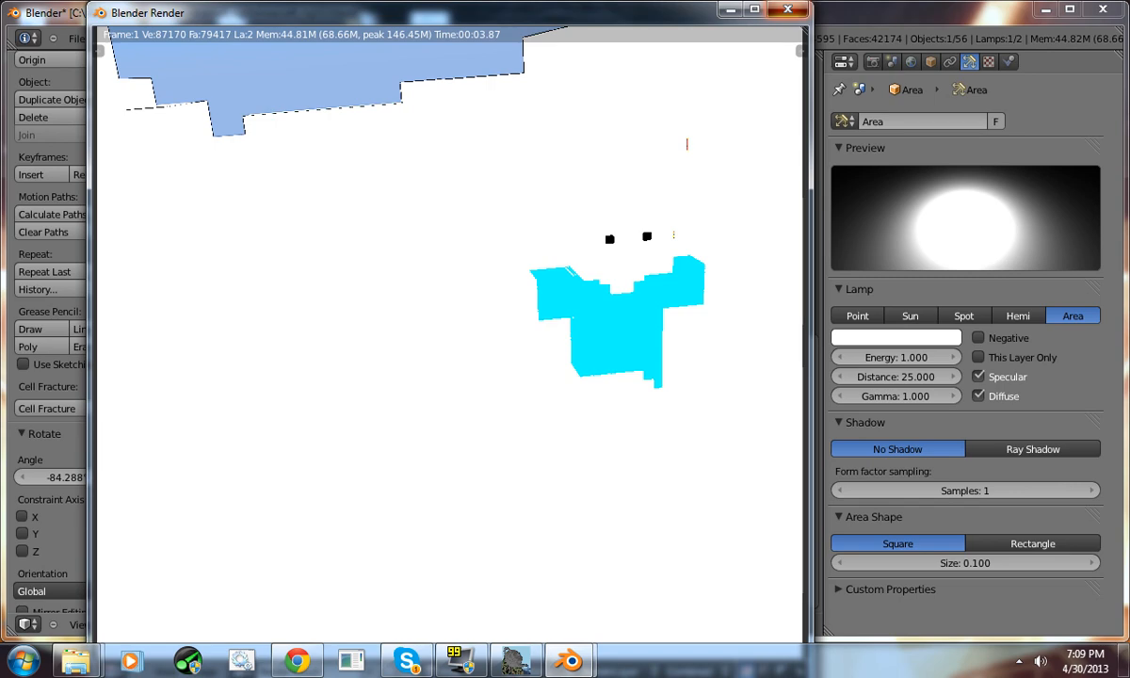
key("Escape")
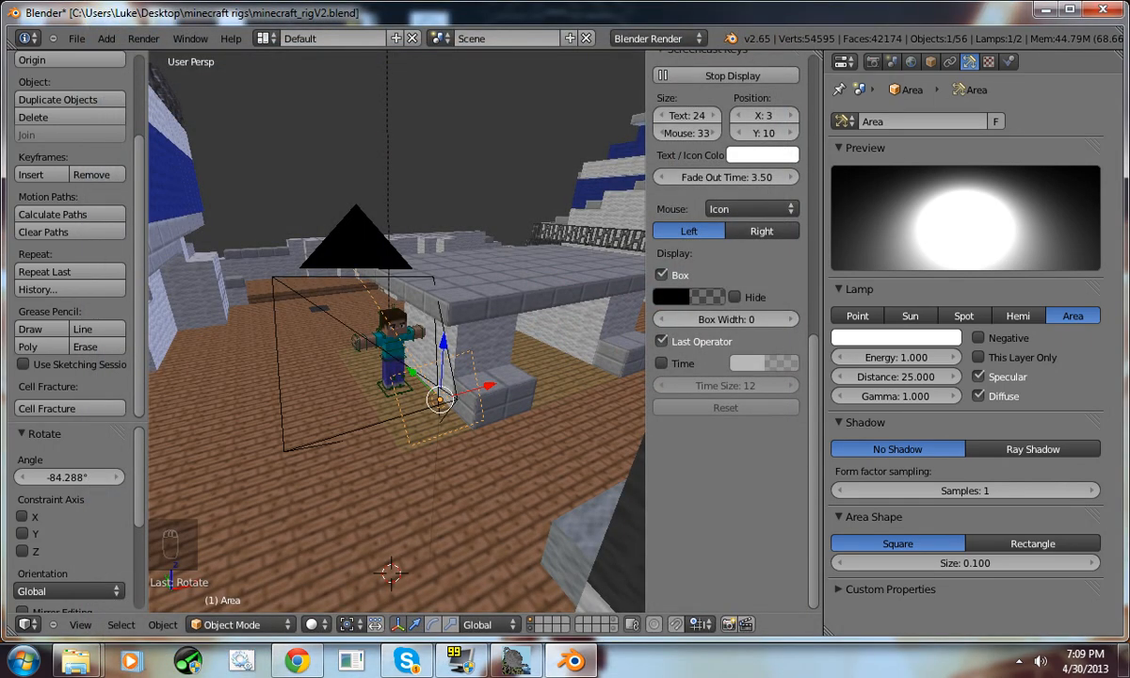
- Scale the Area lamp by about 0.197 and set its light distance to about 235.024
key("s")
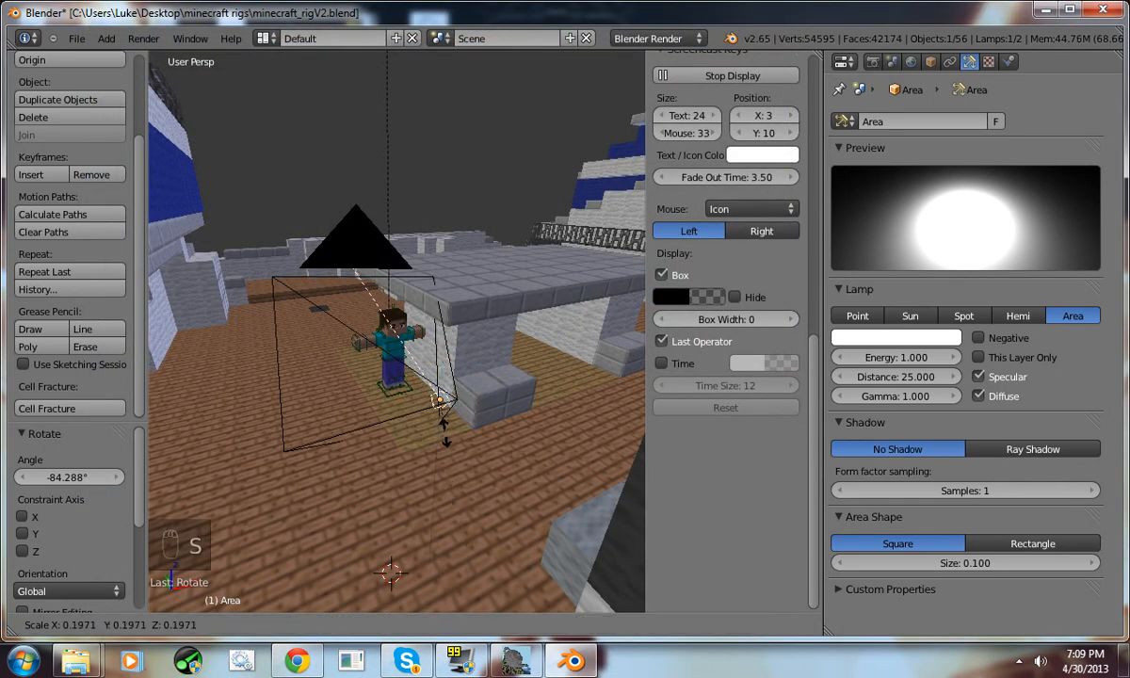
left_click(444, 428)
left_click_drag(900, 377, 951, 377)
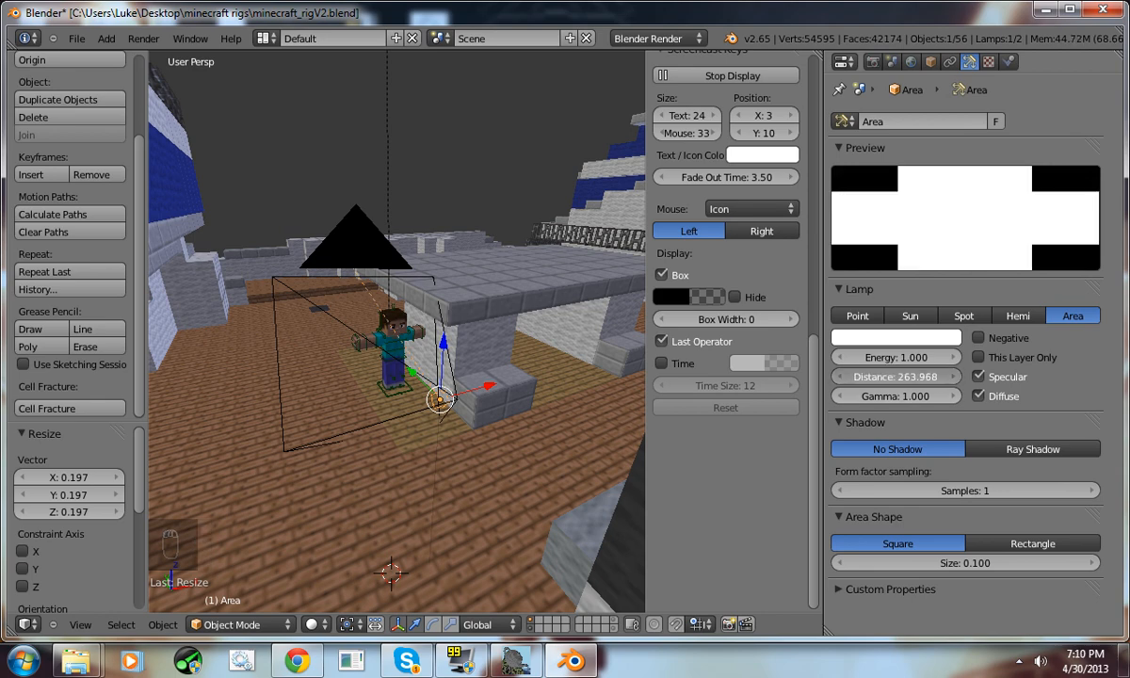
left_click_drag(961, 377, 957, 377)
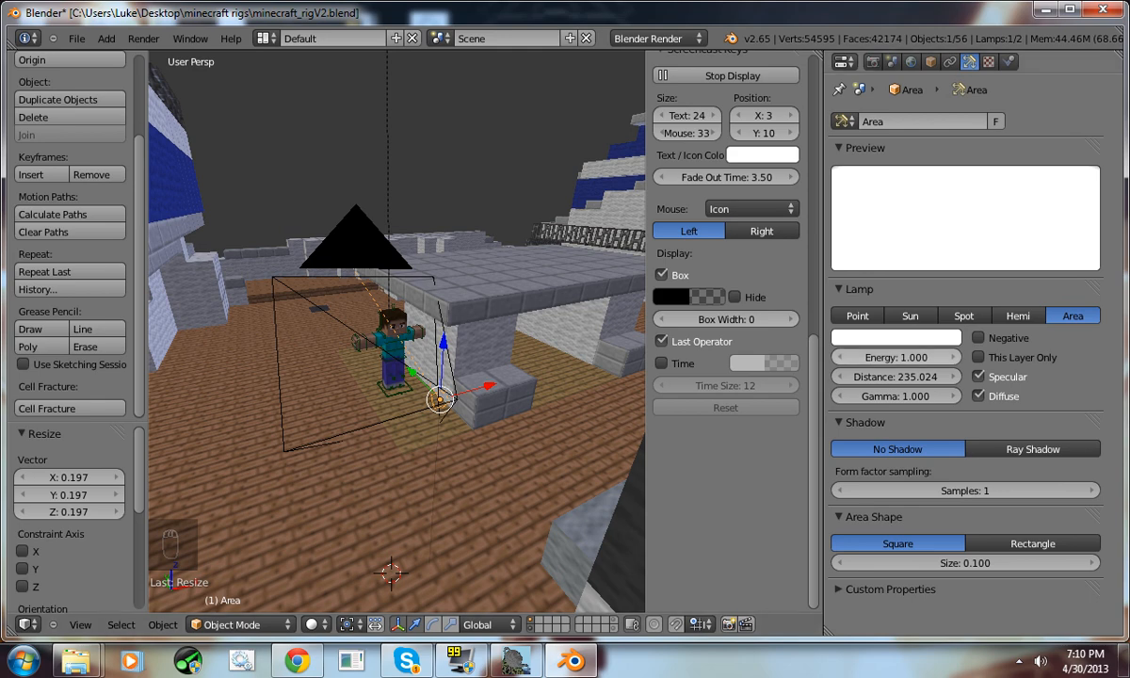
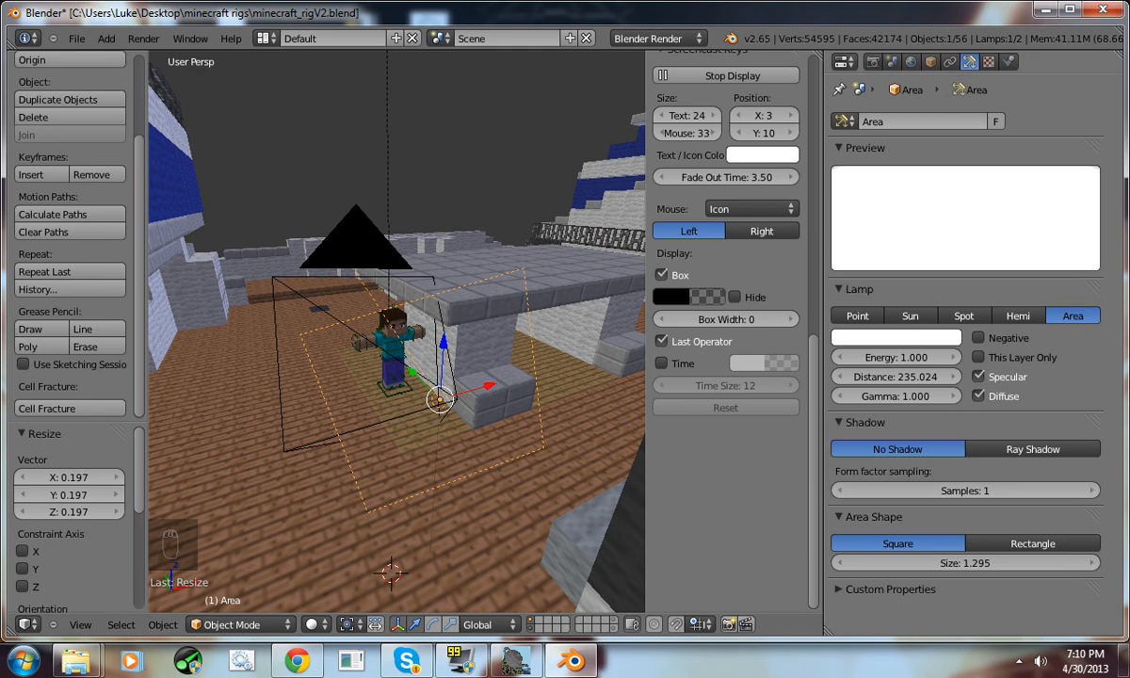
- Raise the Area lamp's square size to about 9.913, scaling the lamp down by factors of about 0.184 and 0.208
middle_click_drag(440, 377, 420, 396)
key("s")
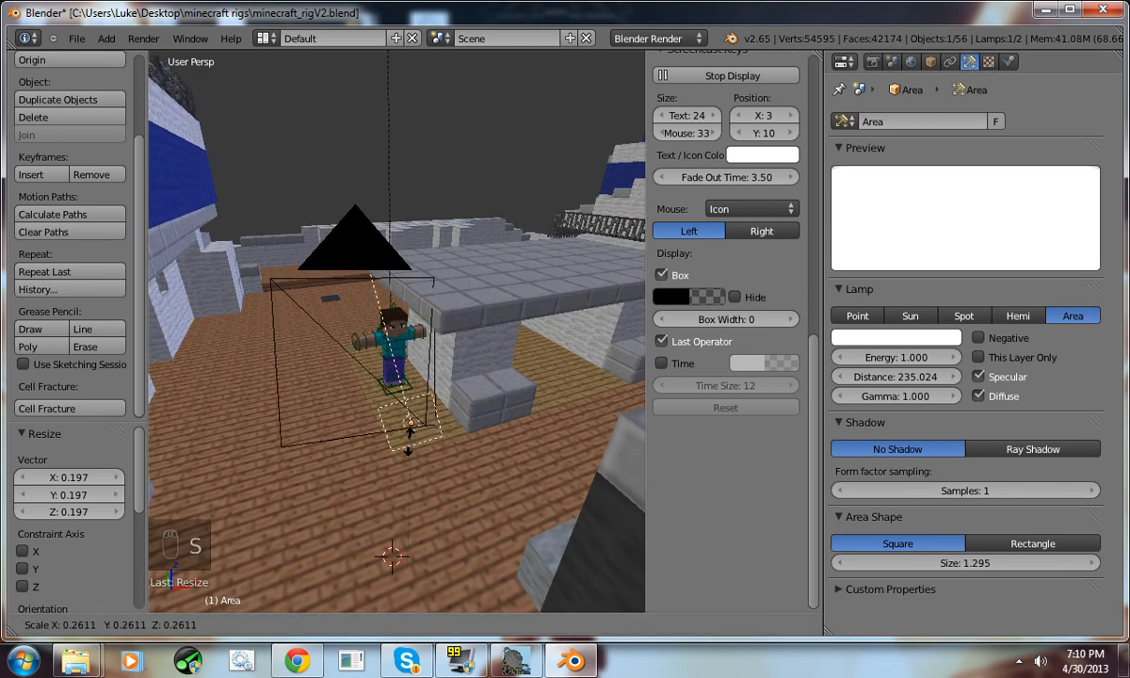
left_click(407, 428)
left_click_drag(965, 563, 1031, 564)
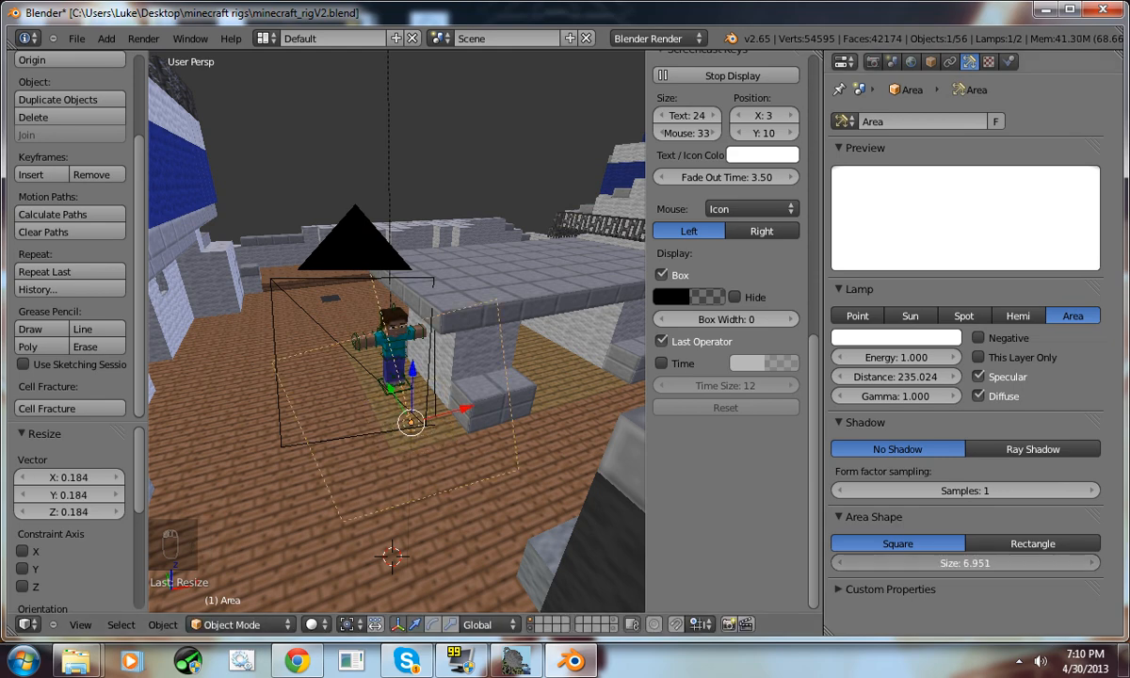
key("s")
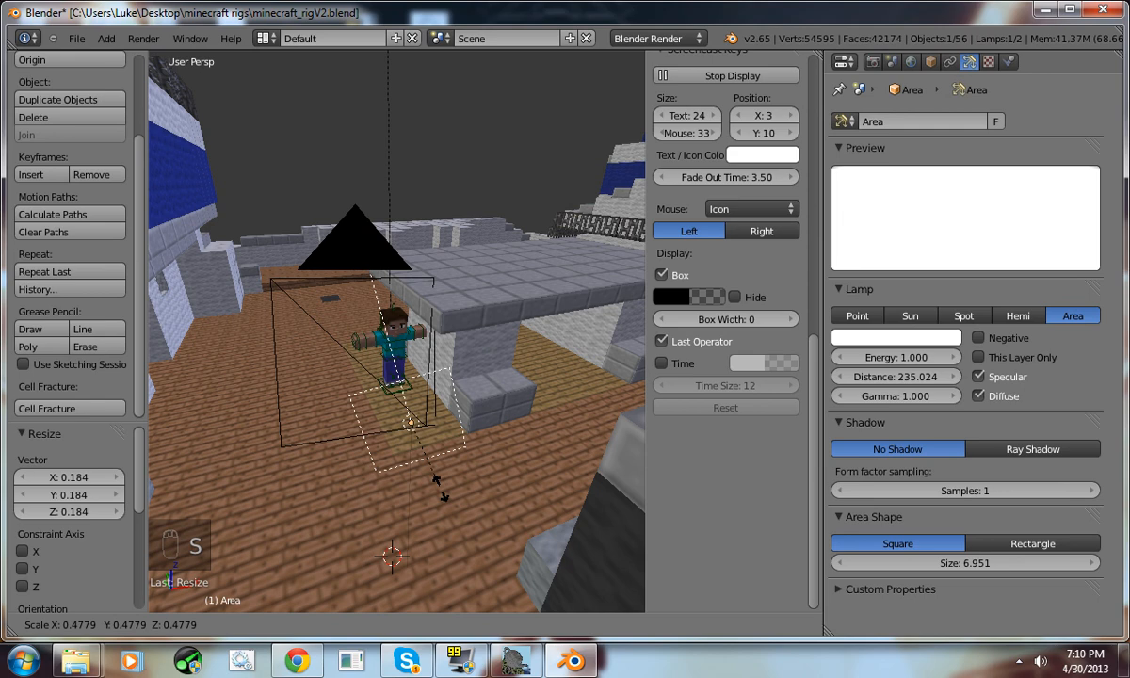
left_click(424, 455)
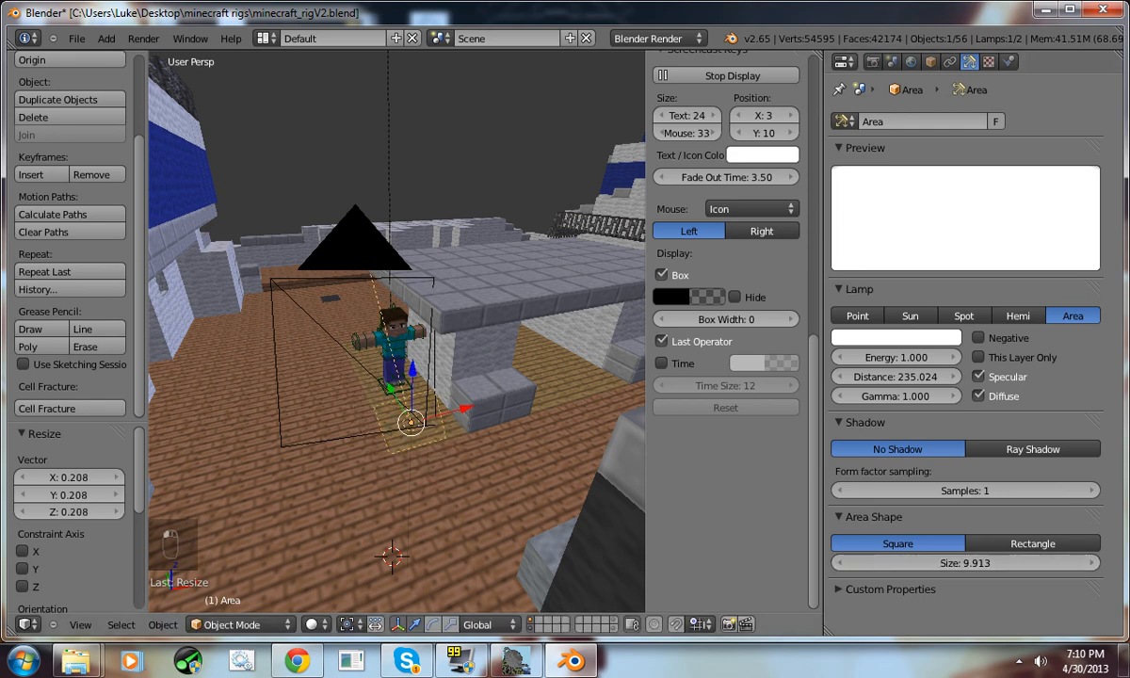
- Scale the Area lamp by about 0.293 and render a test image of its lighting on the character
key("s")
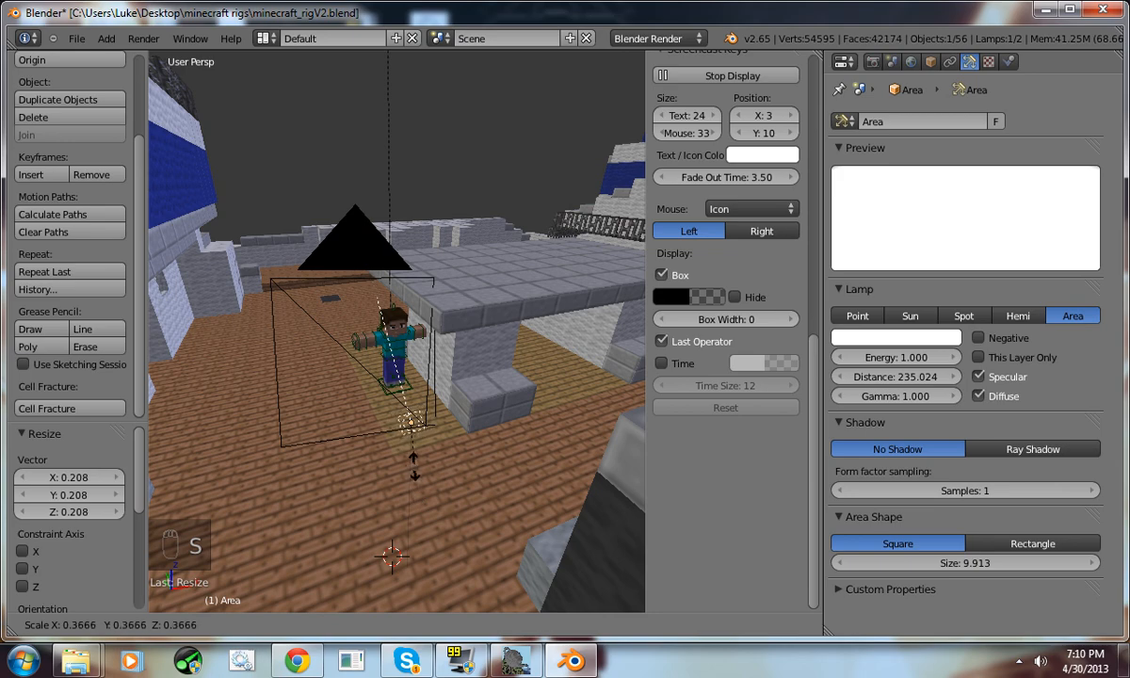
left_click(412, 457)
key("F12")
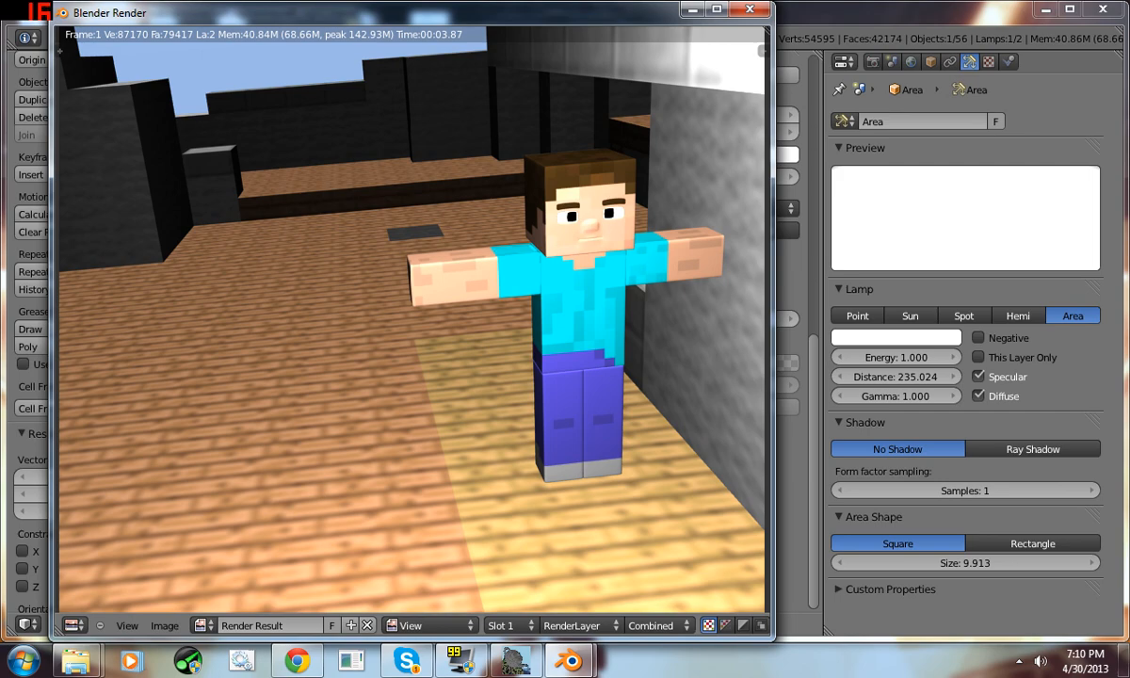
key("Escape")
- Select the Minecraft_Rig armature on the character and switch it to Pose Mode
middle_click_drag(396, 362, 565, 281)
scroll(392, 304, "up", 5)
right_click(392, 384)
middle_click_drag(392, 384, 306, 386)
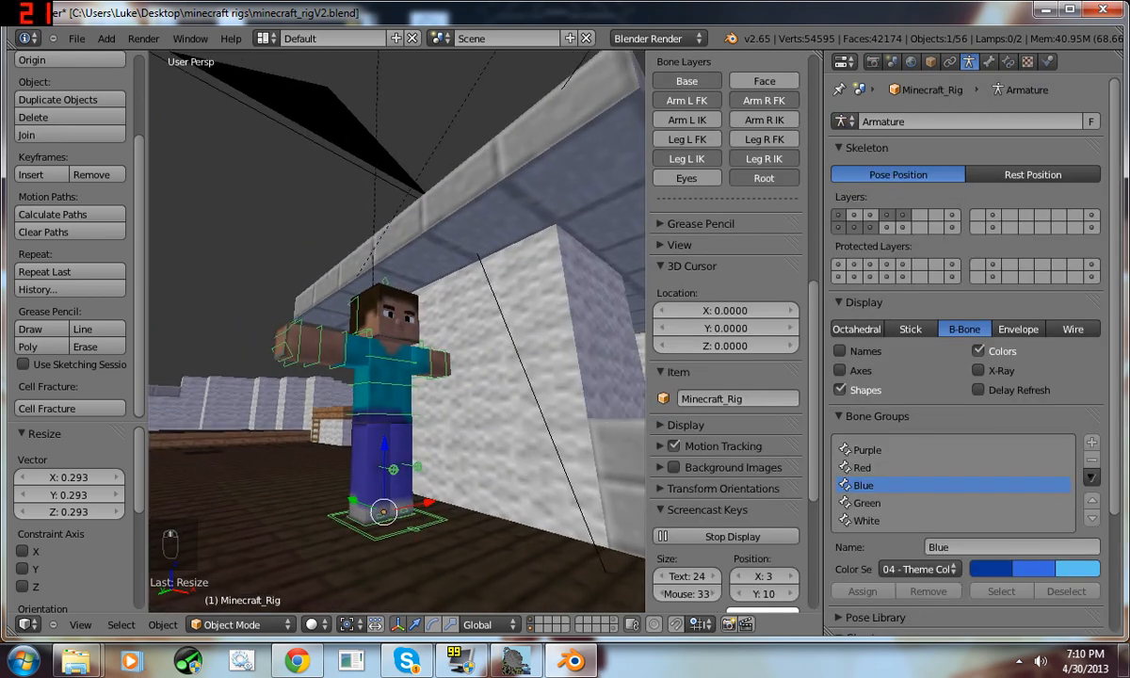
right_click(379, 380)
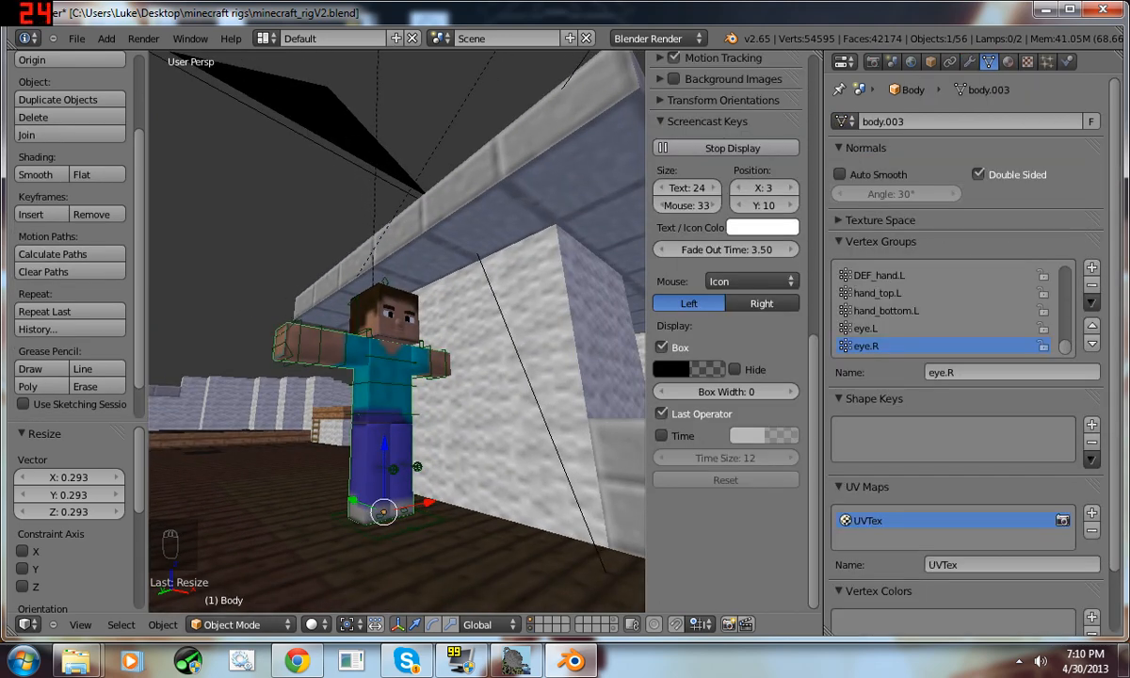
right_click(380, 381)
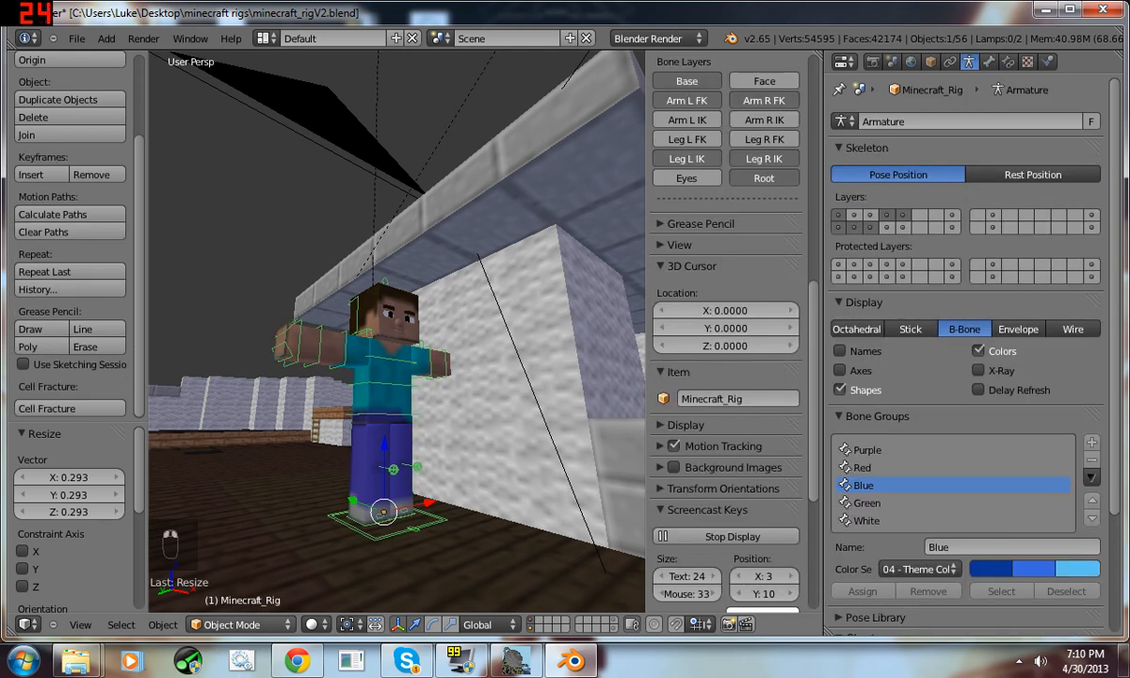
left_click(241, 625)
left_click(226, 569)
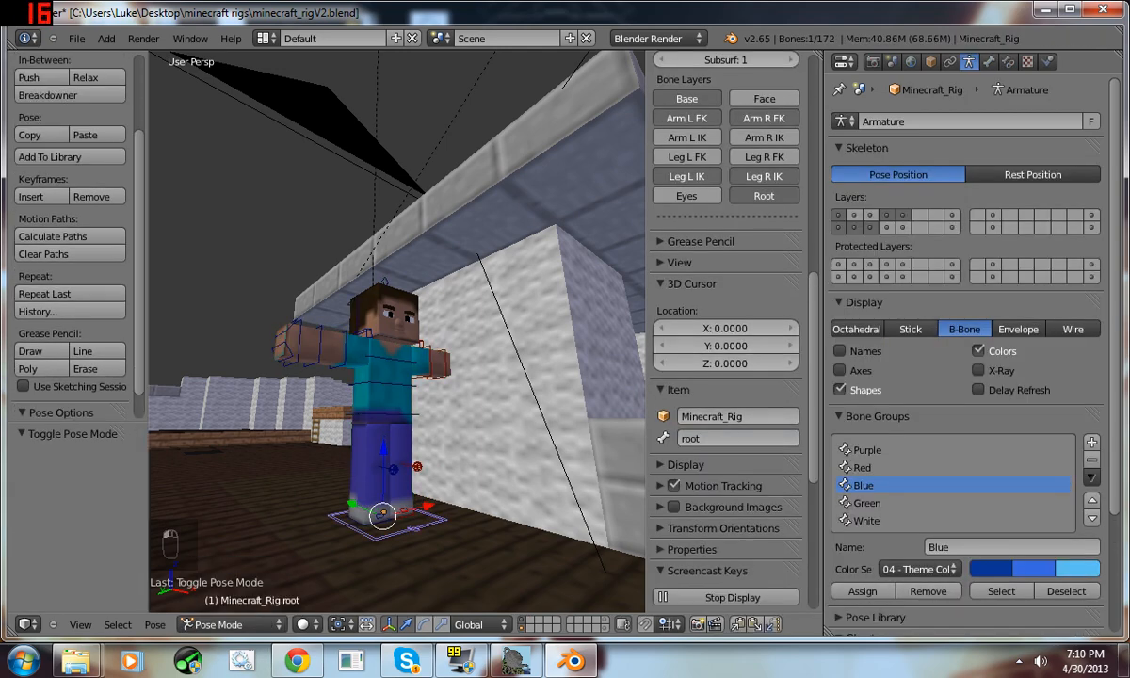
- Move the right foot control bone ik_foot_target.R by about 0.002 in X, -0.001 in Y and -0.002 in Z
right_click(364, 515)
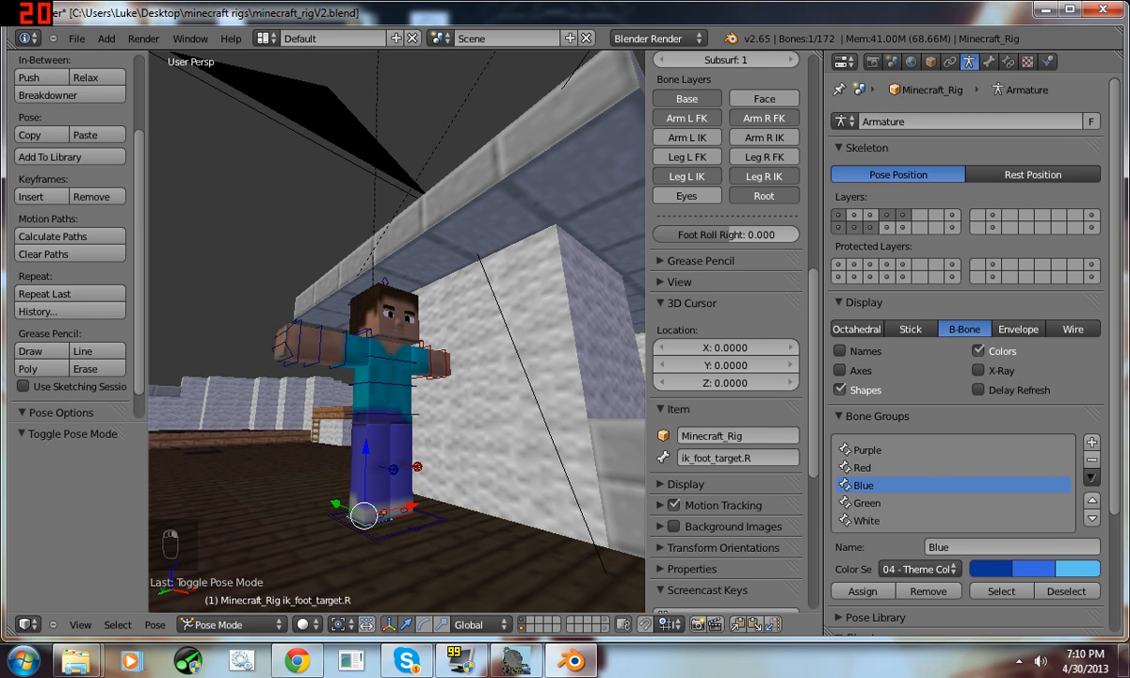
key("g")
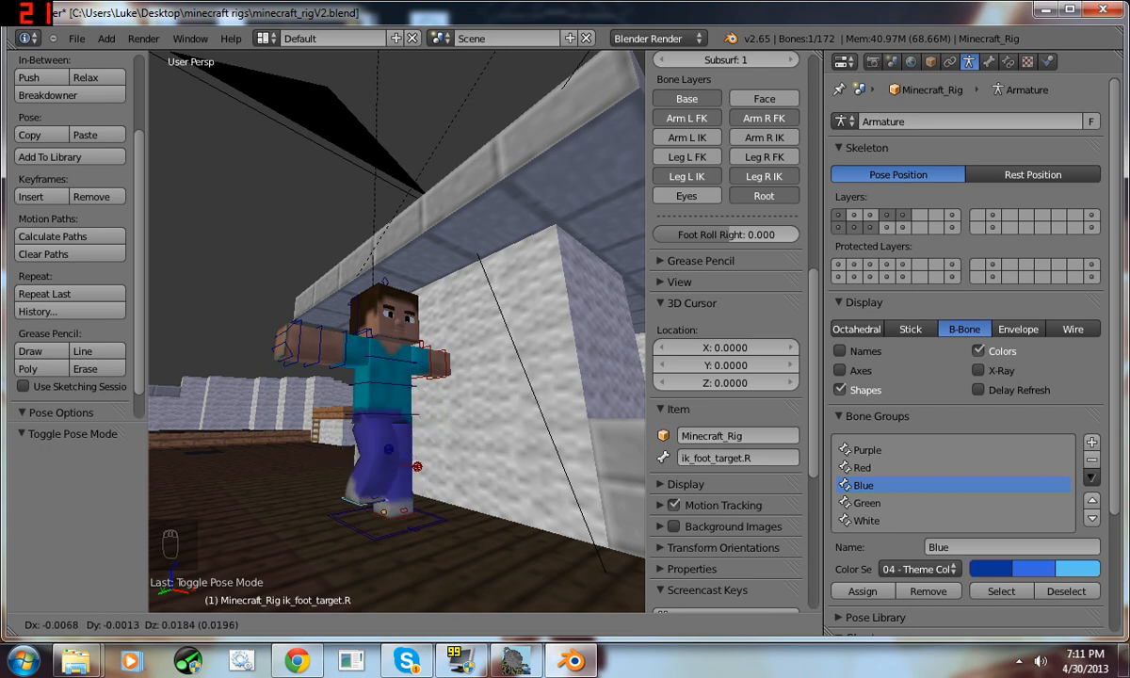
left_click(385, 516)
- Try moving the right knee control ik_knee.R by about -0.019 in X, 0.011 in Y and 0.011 in Z, and undo it
middle_click_drag(384, 516, 415, 570)
right_click(400, 441)
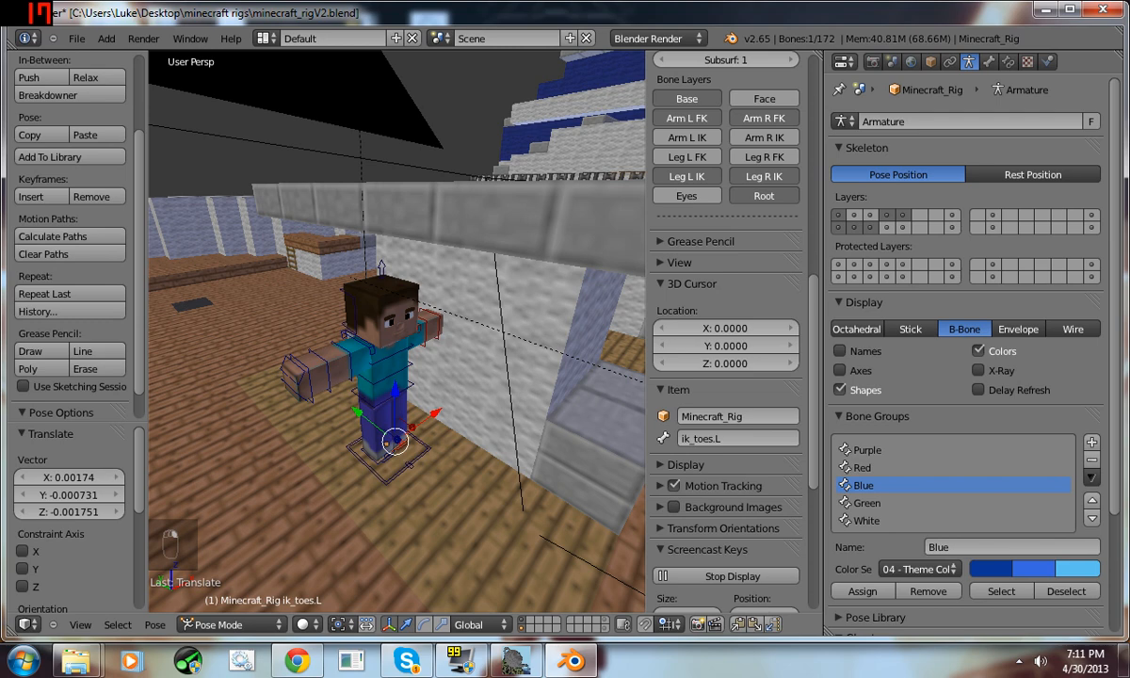
right_click(399, 441)
middle_click_drag(399, 441, 321, 460)
key("g")
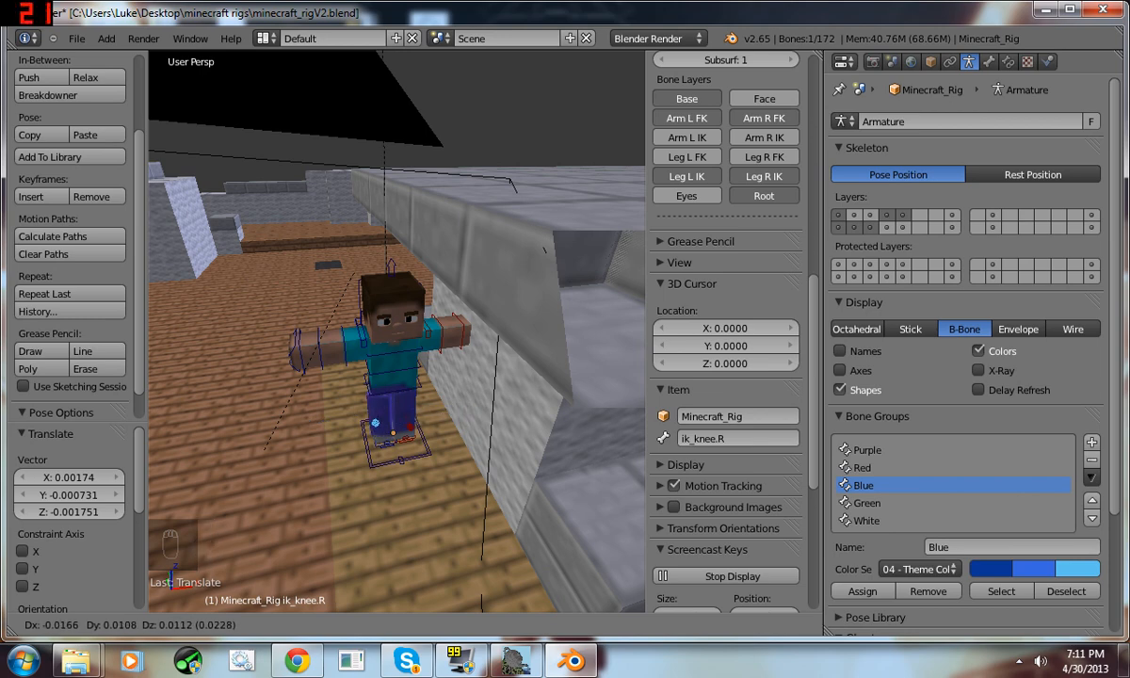
left_click(369, 419)
middle_click_drag(377, 415, 439, 361)
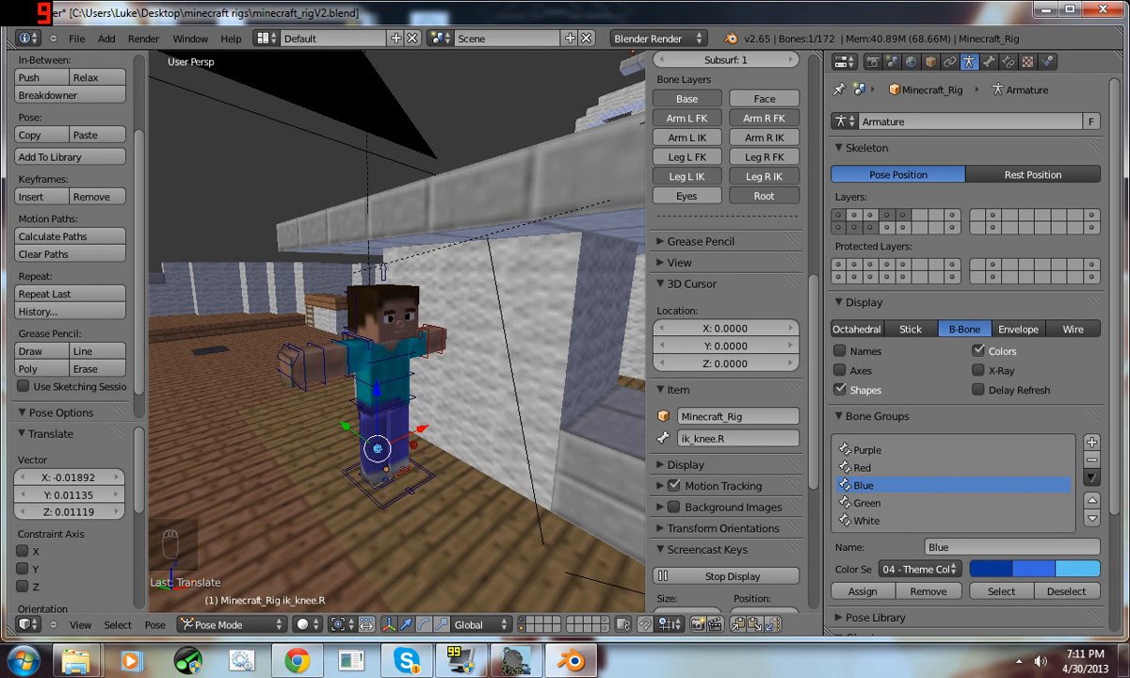
key("ctrl+z")
middle_click_drag(439, 362, 405, 386)
left_click(28, 624)
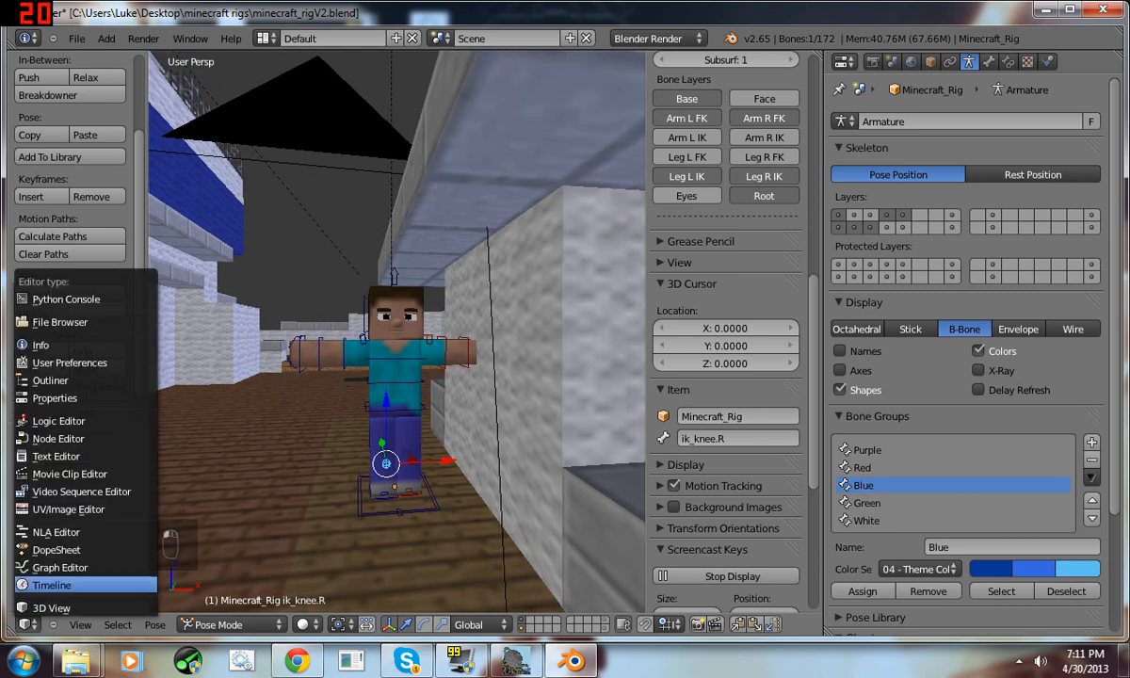
left_click(56, 549)
left_click(28, 625)
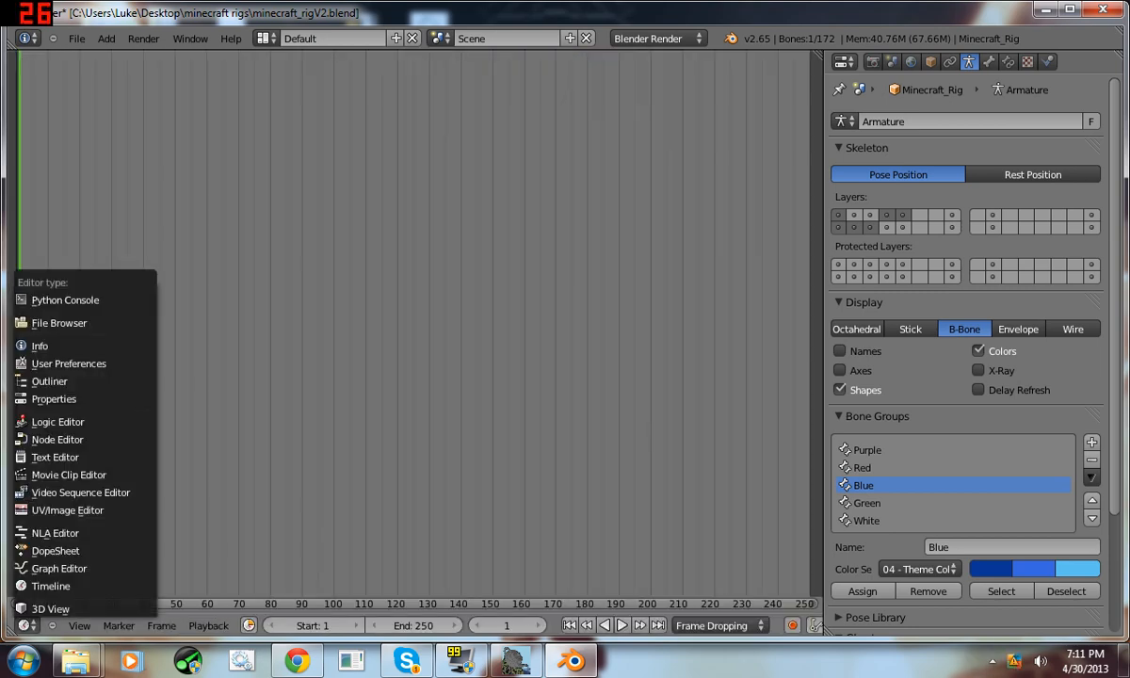
left_click(43, 571)
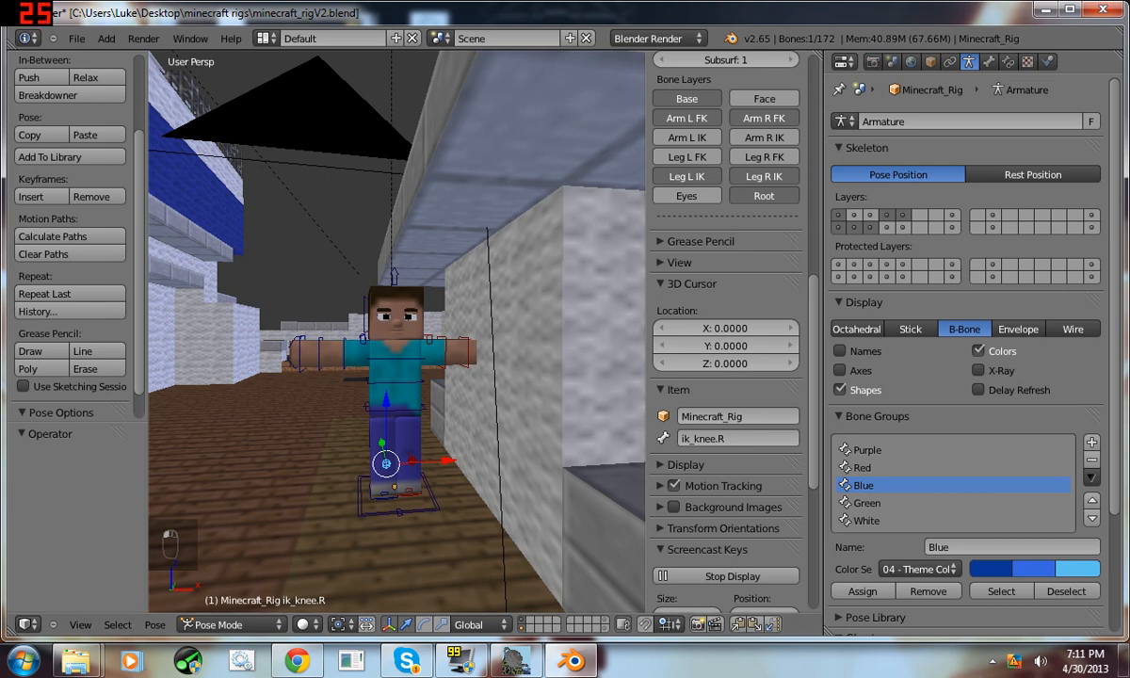
- Split off a narrow area below the 3D view and make it a Timeline editor
left_click_drag(12, 632, 18, 572)
left_click(29, 625)
left_click(42, 554)
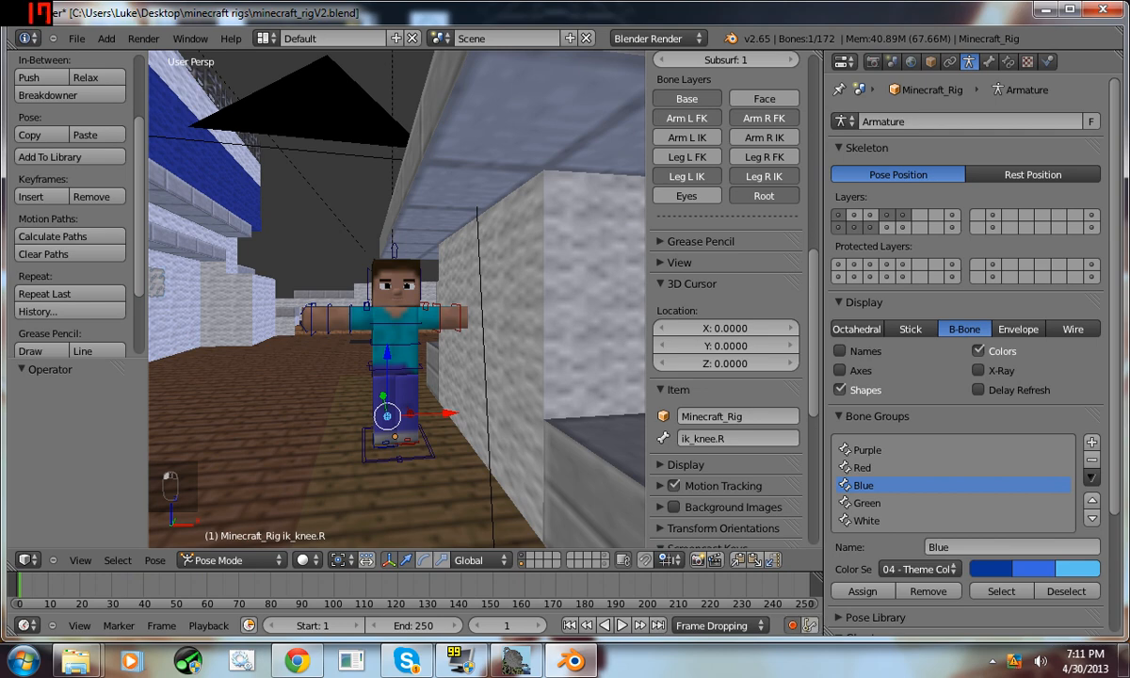
- Auto-key the right foot control ik_foot_target.R at frame 1 with a zero-distance move
middle_click_drag(339, 349, 414, 306)
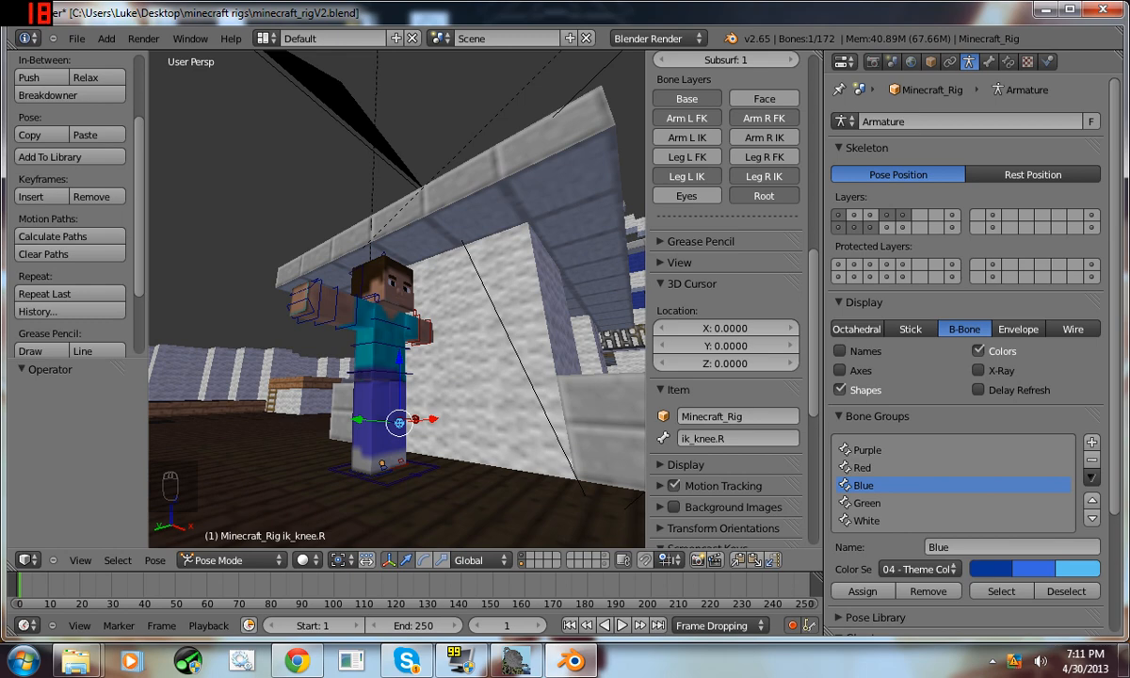
right_click(415, 475)
right_click(367, 467)
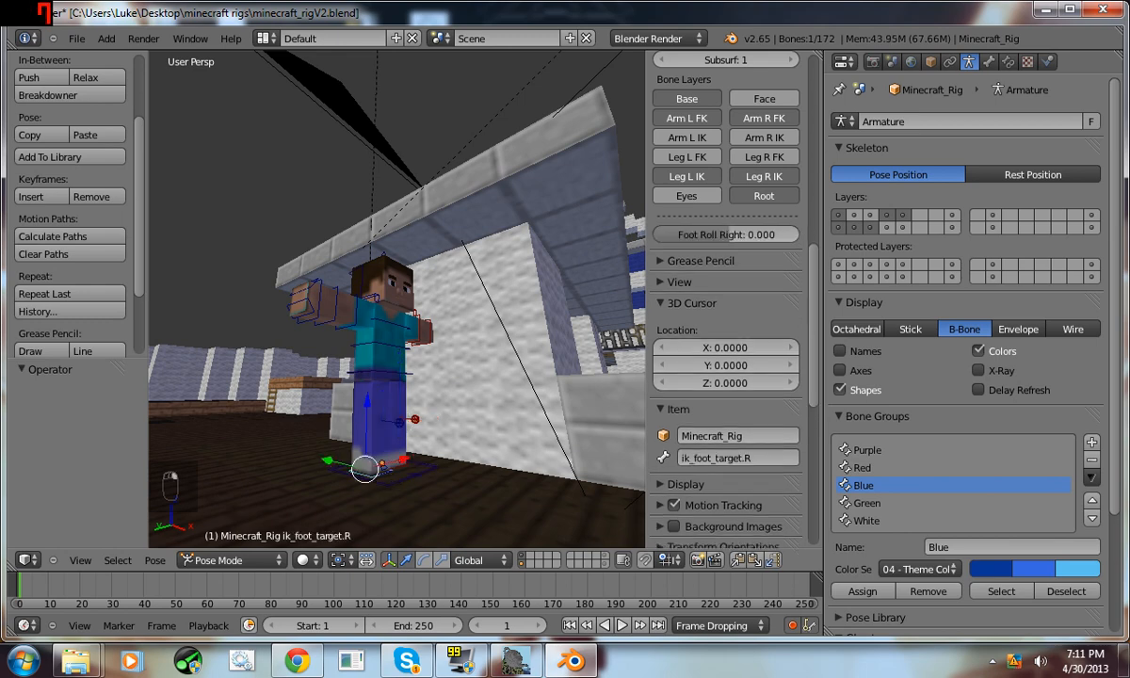
middle_click_drag(415, 306, 391, 306)
key("g")
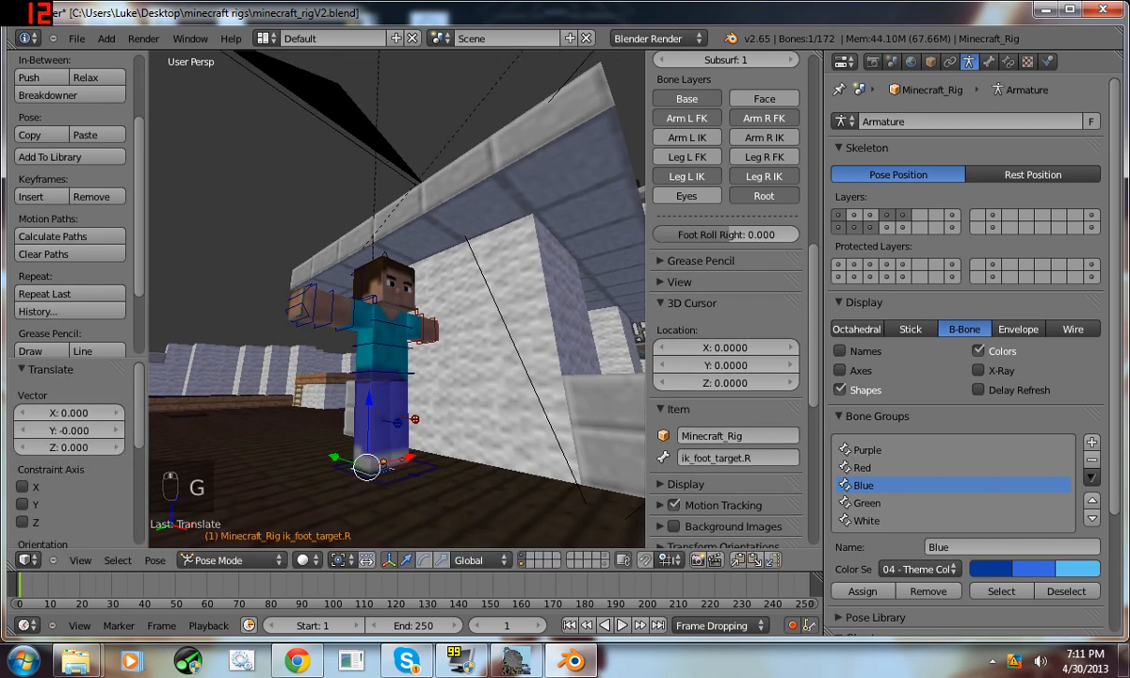
- Select the left foot control ik_foot_target.L and auto-key it at frame 1 with a zero-distance move
right_click(382, 464)
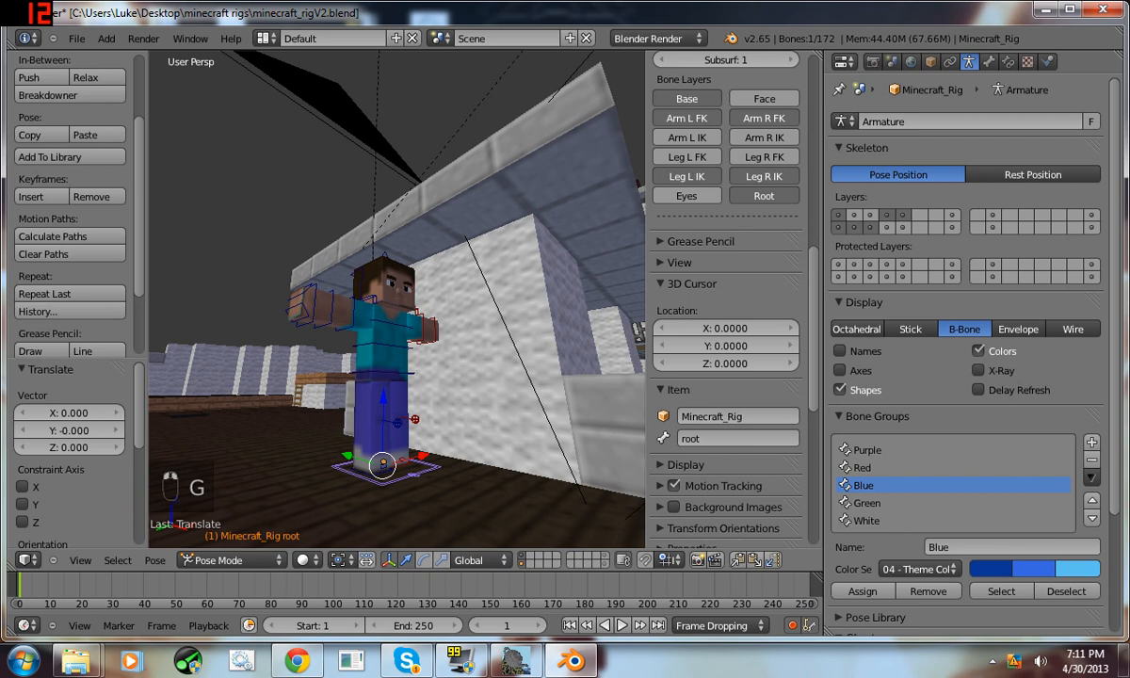
right_click(386, 462)
right_click(384, 464)
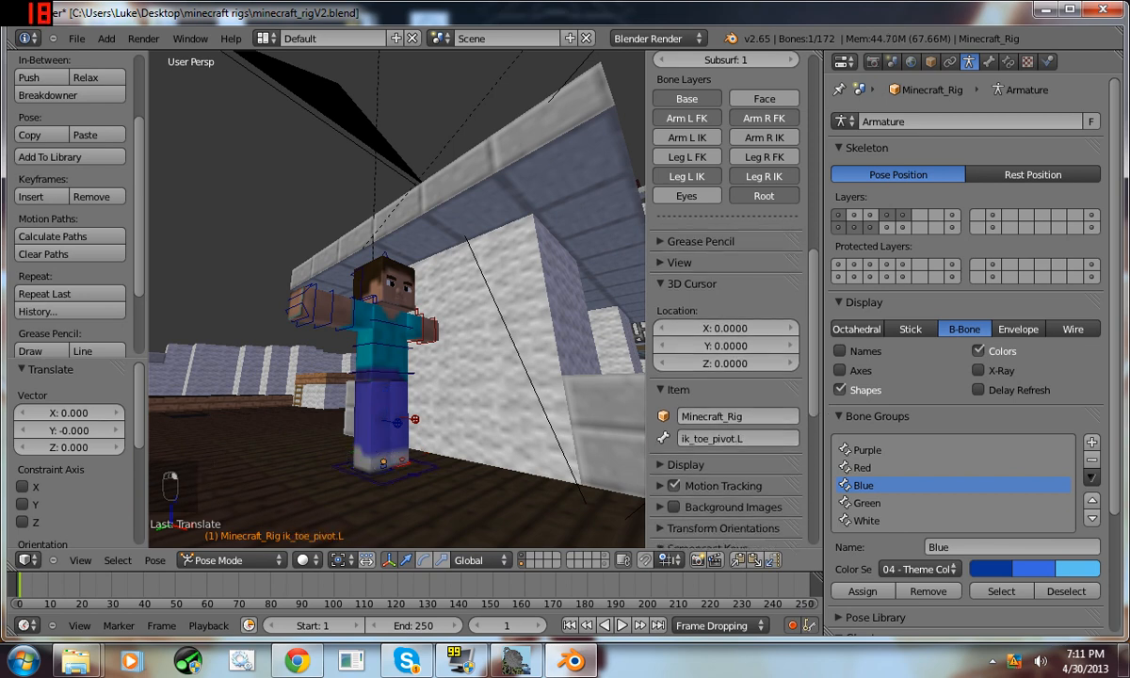
right_click(393, 462)
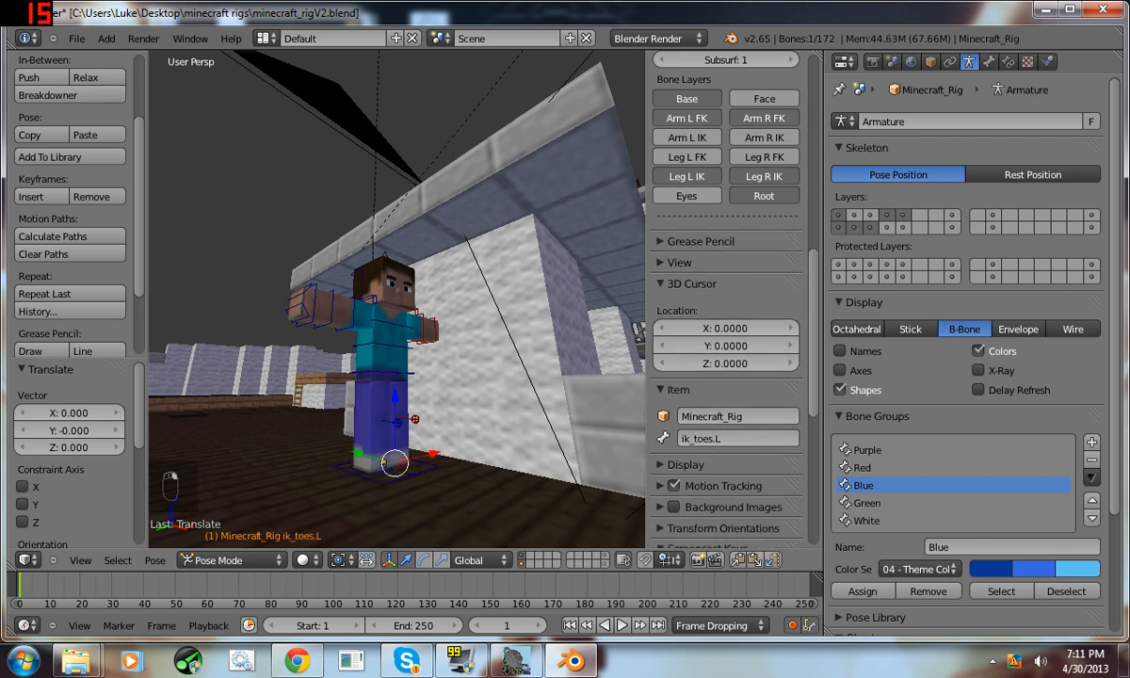
right_click(384, 462)
key("g")
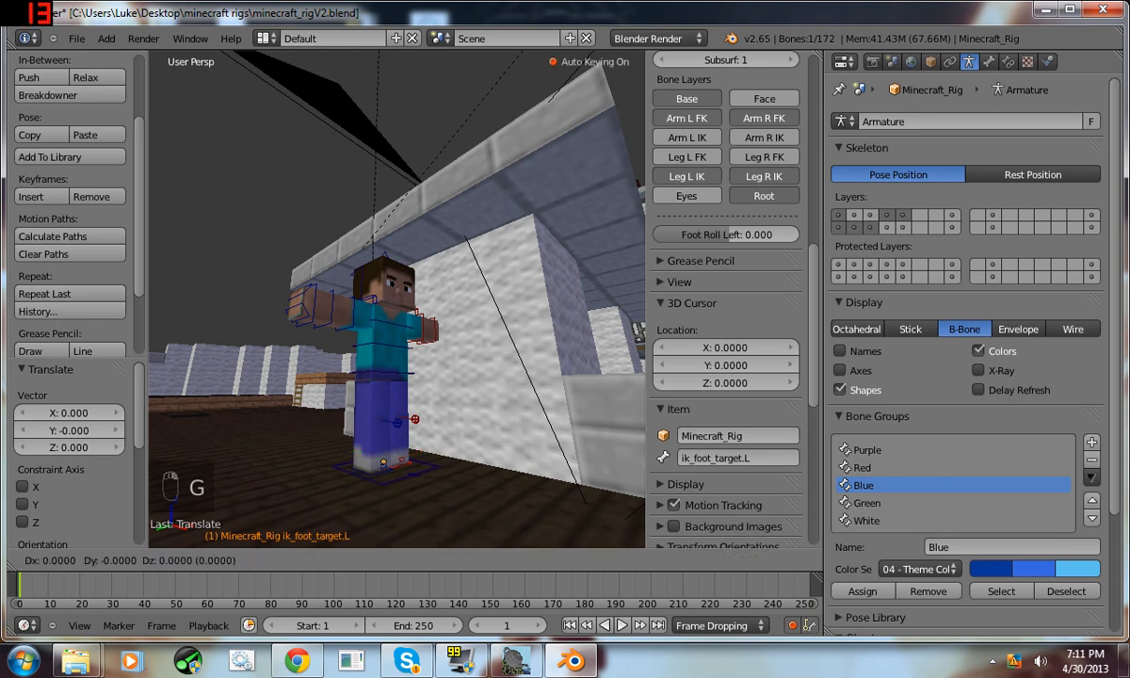
mouse_move(384, 462)
middle_mouse_down()
mouse_move(405, 454)
mouse_move(405, 463)
middle_mouse_up()
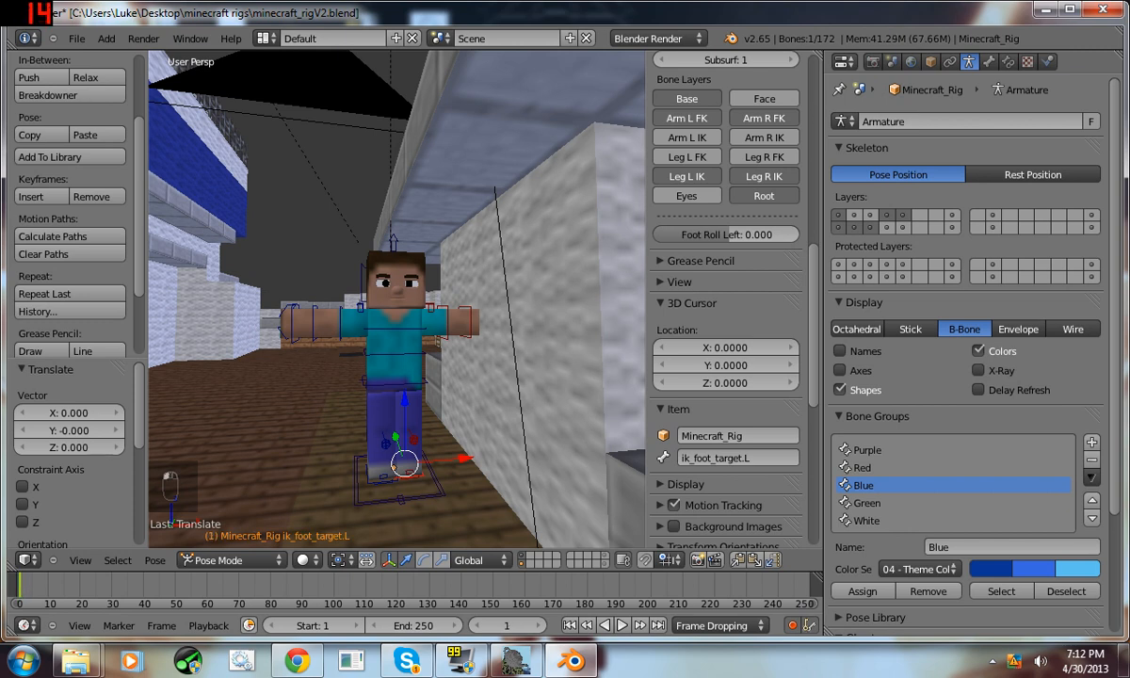
- At frame 10, move the left foot control ik_foot_target.L forward and up by about 0.025 in X, -0.193 in Y and 0.049 in Z
key("Right")
key("Right")
key("Right")
middle_click_drag(292, 320, 763, 301)
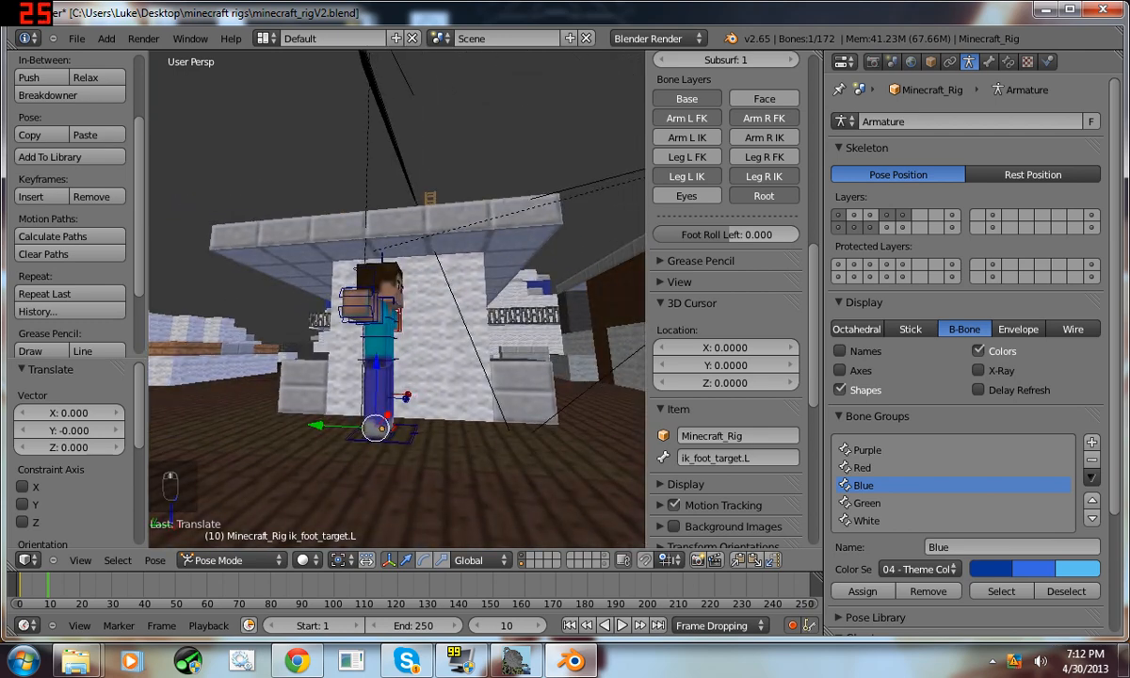
key("g")
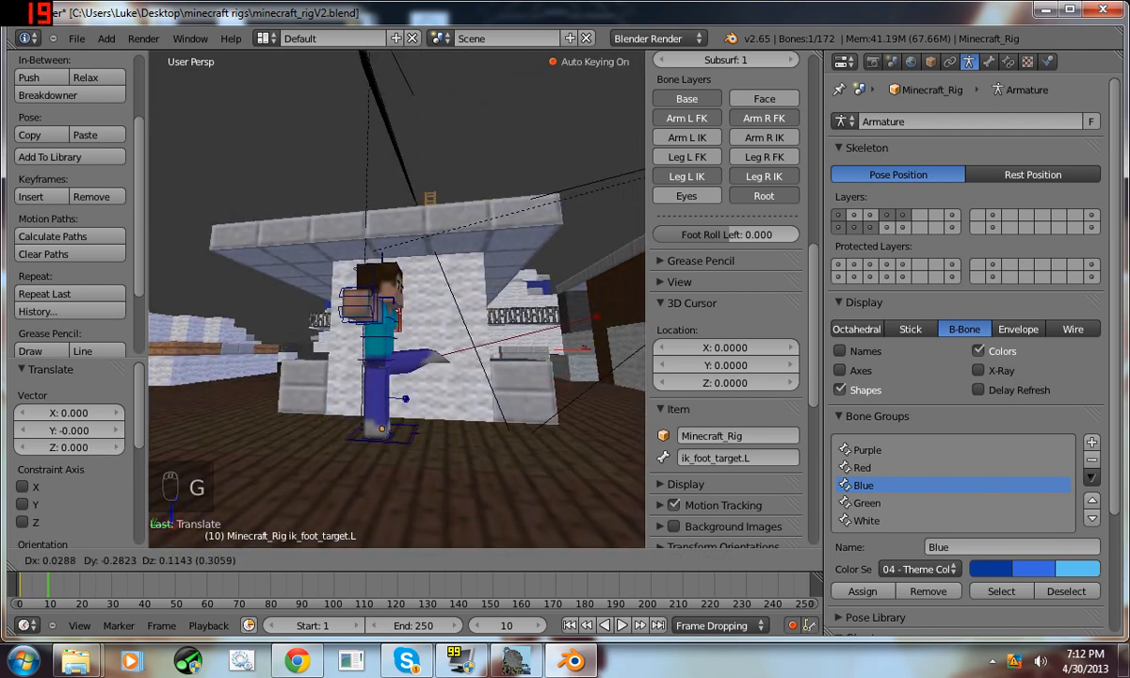
key("Return")
- At frame 10, move ik_foot_target.L by about -0.024 in X and 0.130 in Y, rotate it -36.593°, and scrub to frame 6
key("g")
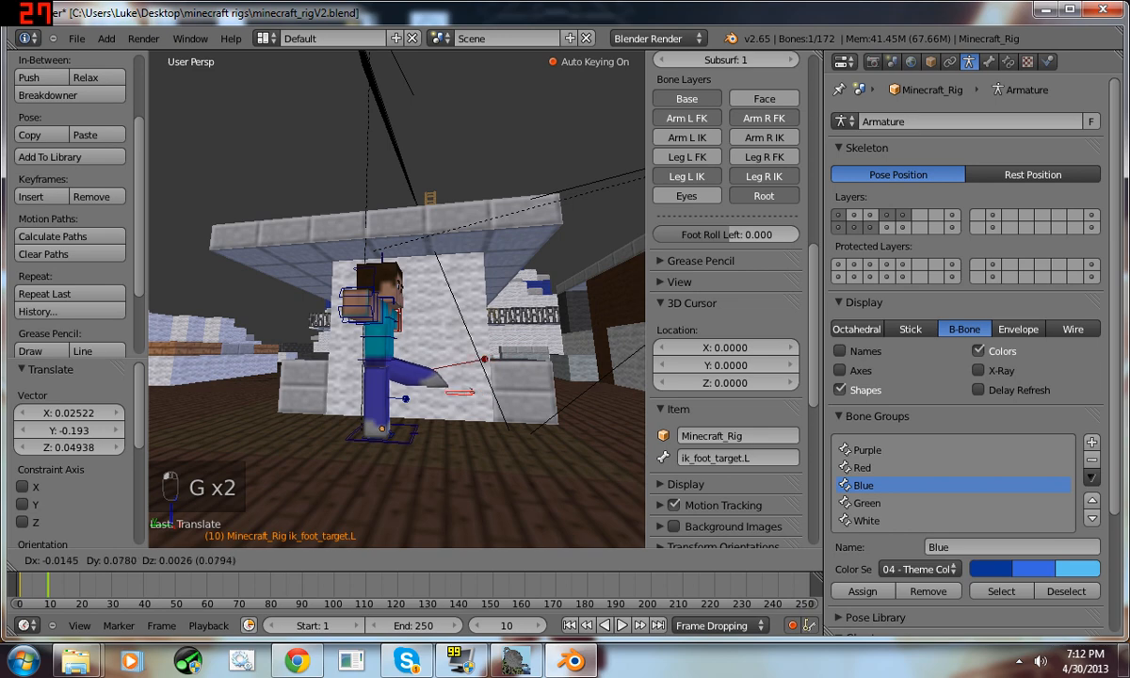
key("r")
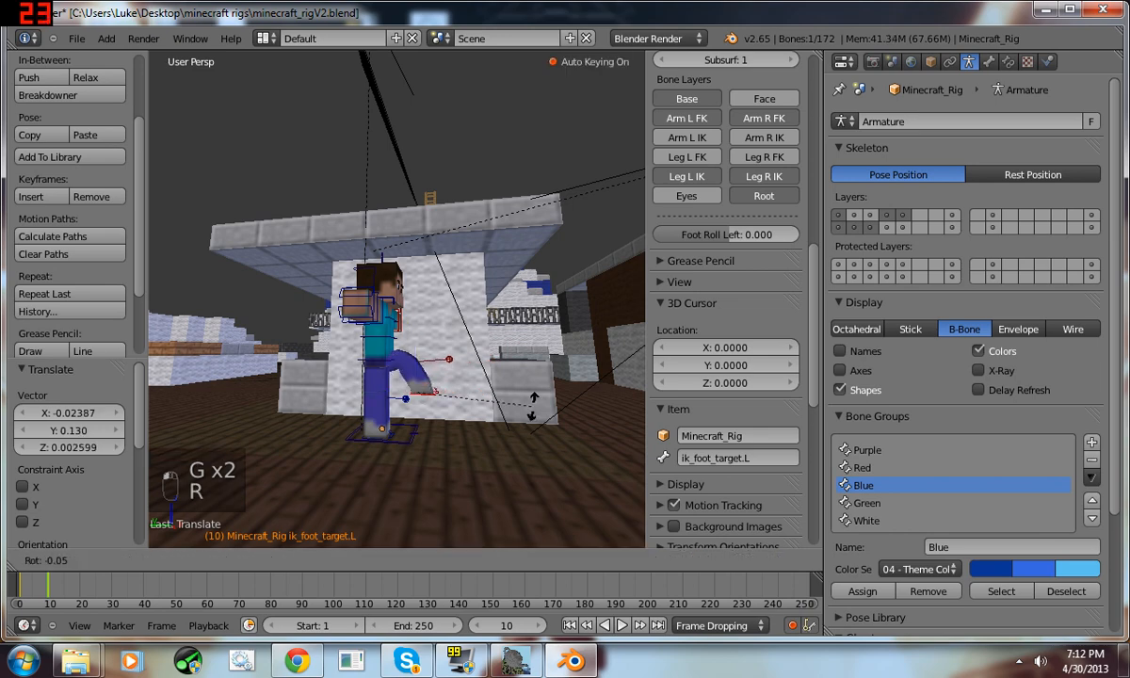
left_click(529, 330)
middle_click_drag(530, 330, 389, 336)
mouse_move(48, 586)
left_mouse_down()
mouse_move(19, 586)
mouse_move(53, 586)
mouse_move(20, 586)
mouse_move(36, 586)
left_mouse_up()
middle_click_drag(330, 329, 367, 363)
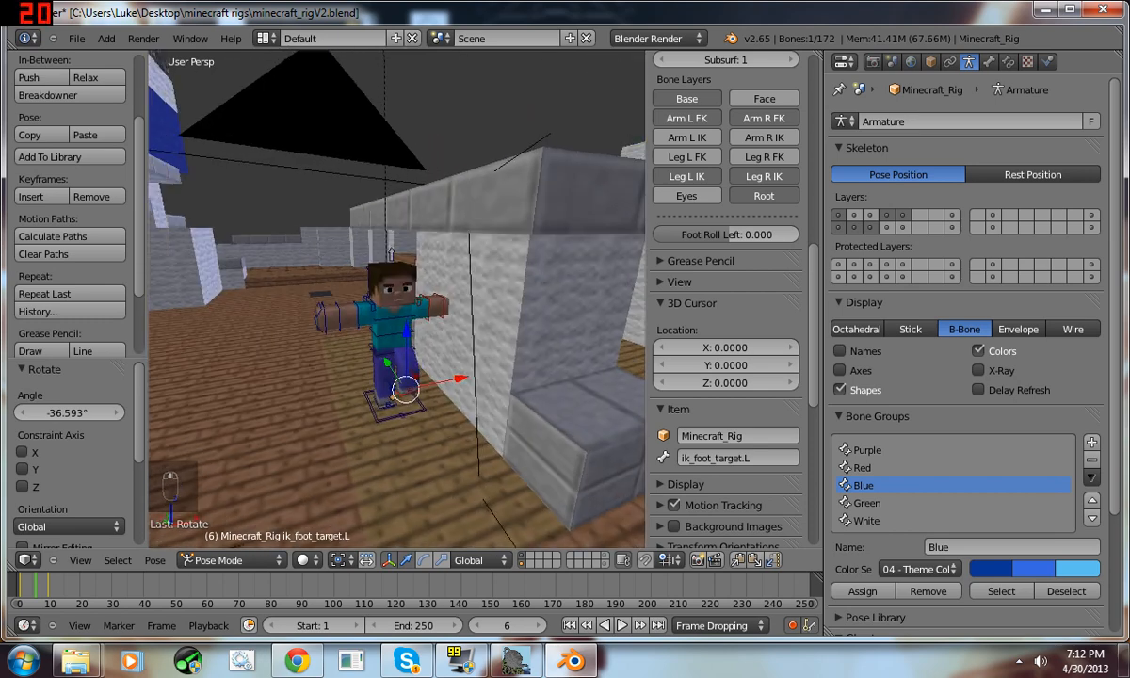
right_click(391, 253)
right_click_drag(391, 254, 388, 228)
key("ctrl+z")
- Select the right upper arm bone fk_upper_arm.R and rotate it -69.541° at frame 6 to lower the arm
scroll(396, 297, "up", 5)
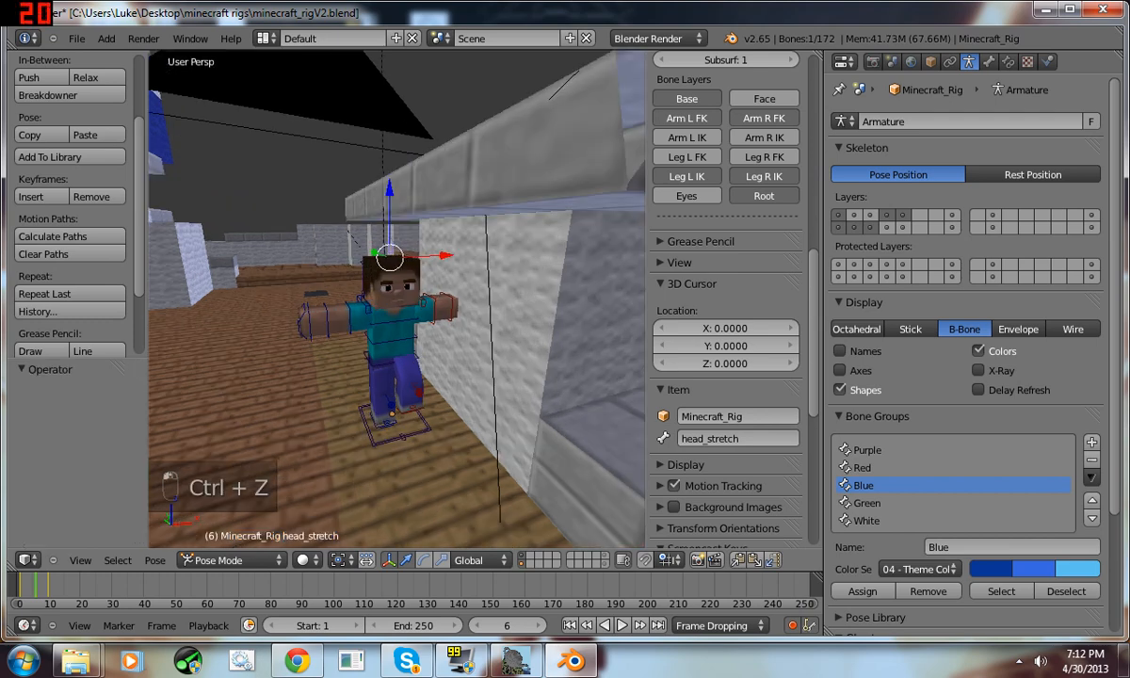
right_click(347, 321)
middle_click_drag(315, 299, 236, 267)
key("r")
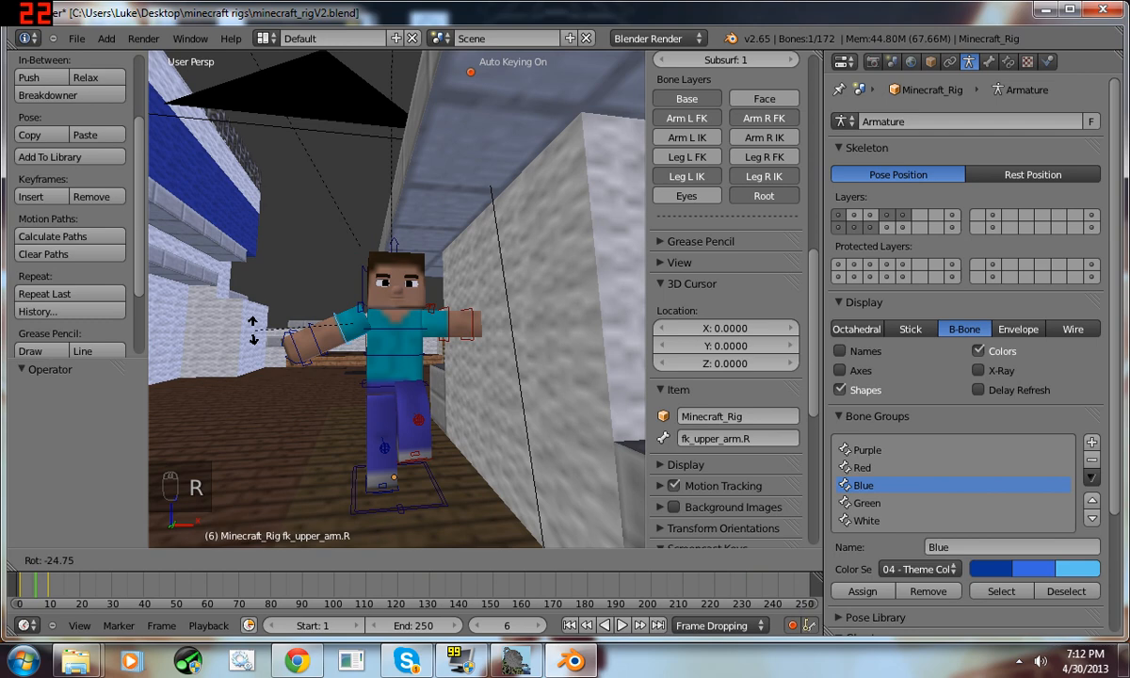
left_click(277, 405)
- Lower the left upper arm fk_upper_arm.L at frame 6 by rotating it 102.369°, and adjust it by -29.336° more
right_click(438, 318)
middle_click_drag(529, 292, 500, 279)
key("r")
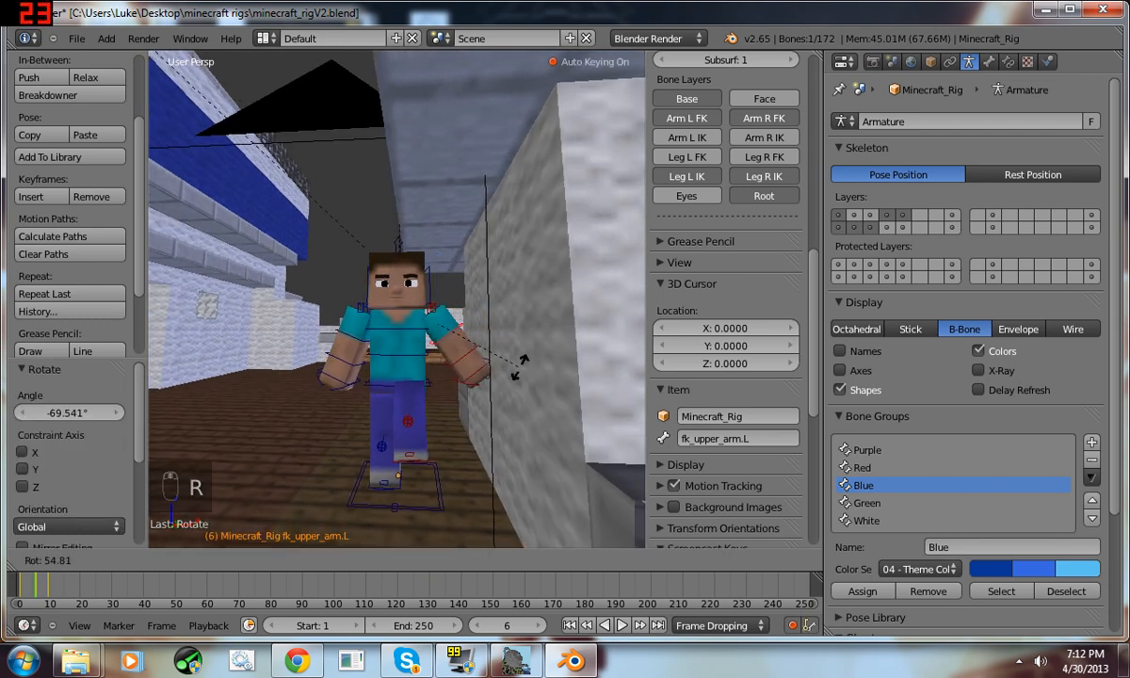
left_click(518, 368)
key("r")
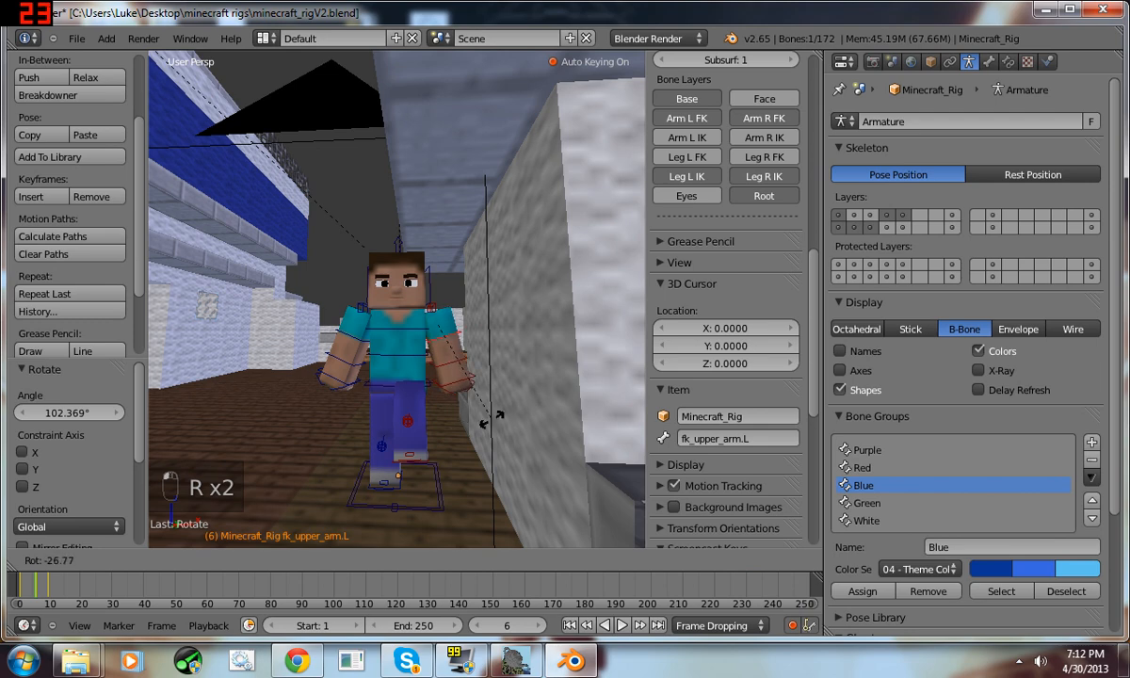
left_click(495, 422)
middle_click_drag(496, 422, 617, 419)
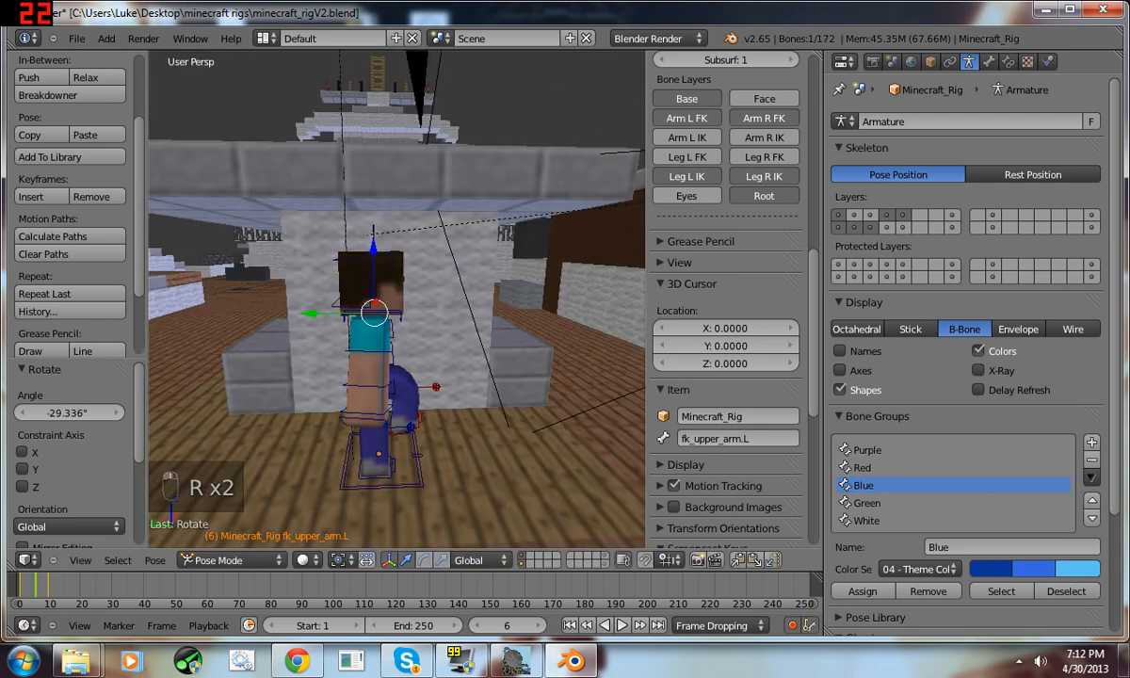
- From a side view, select the right upper arm fk_upper_arm.R and rotate it -11.434° at frame 6
right_click(390, 332)
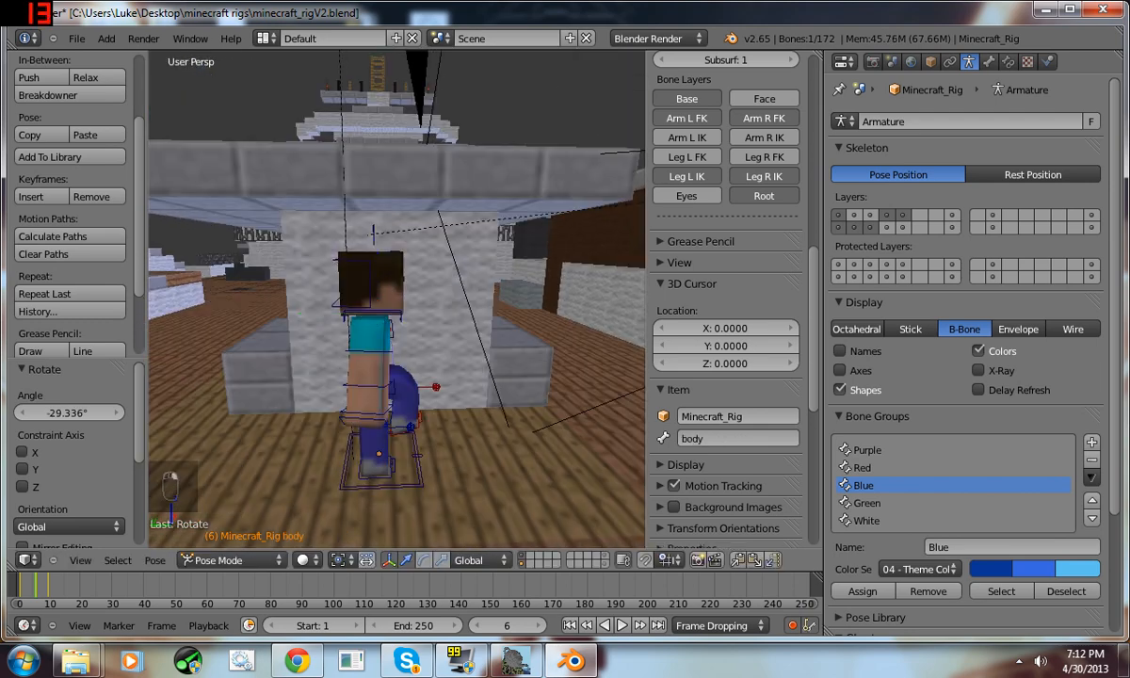
right_click(373, 334)
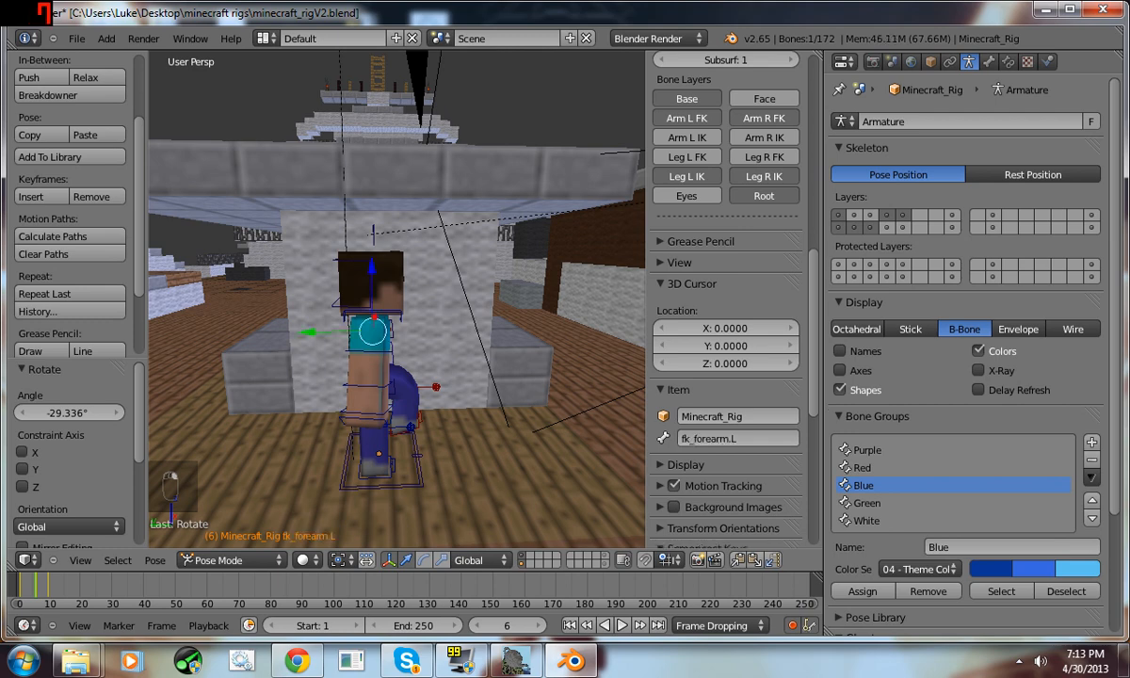
right_click(374, 346)
middle_click_drag(400, 363, 435, 354)
right_click(347, 341)
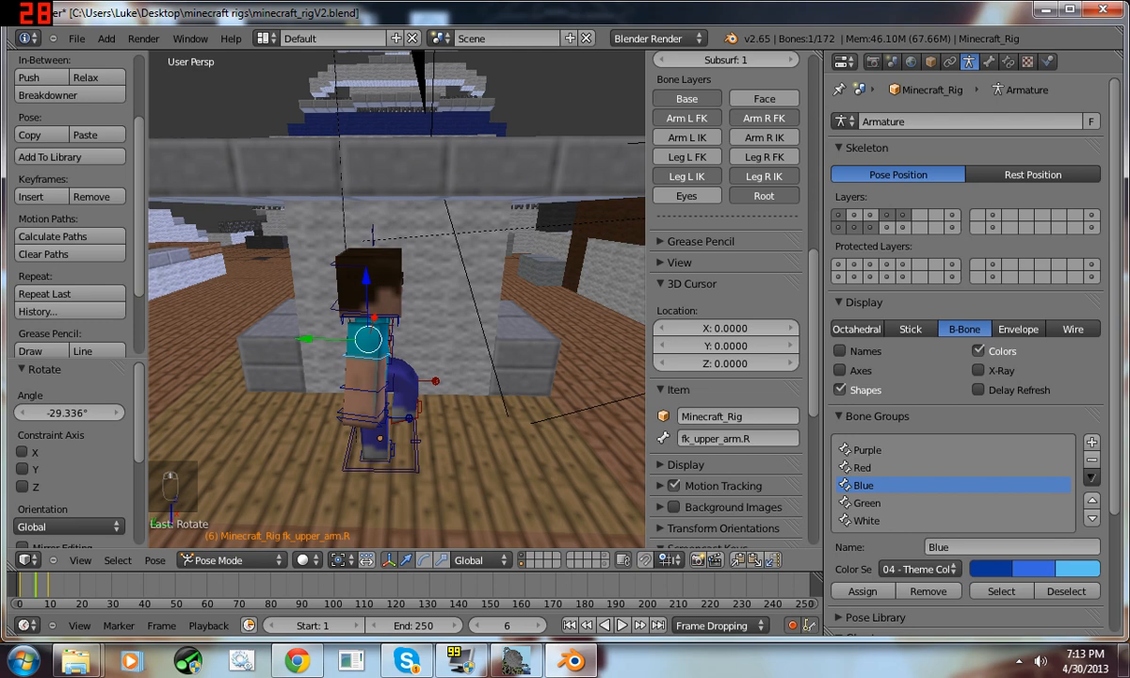
key("r")
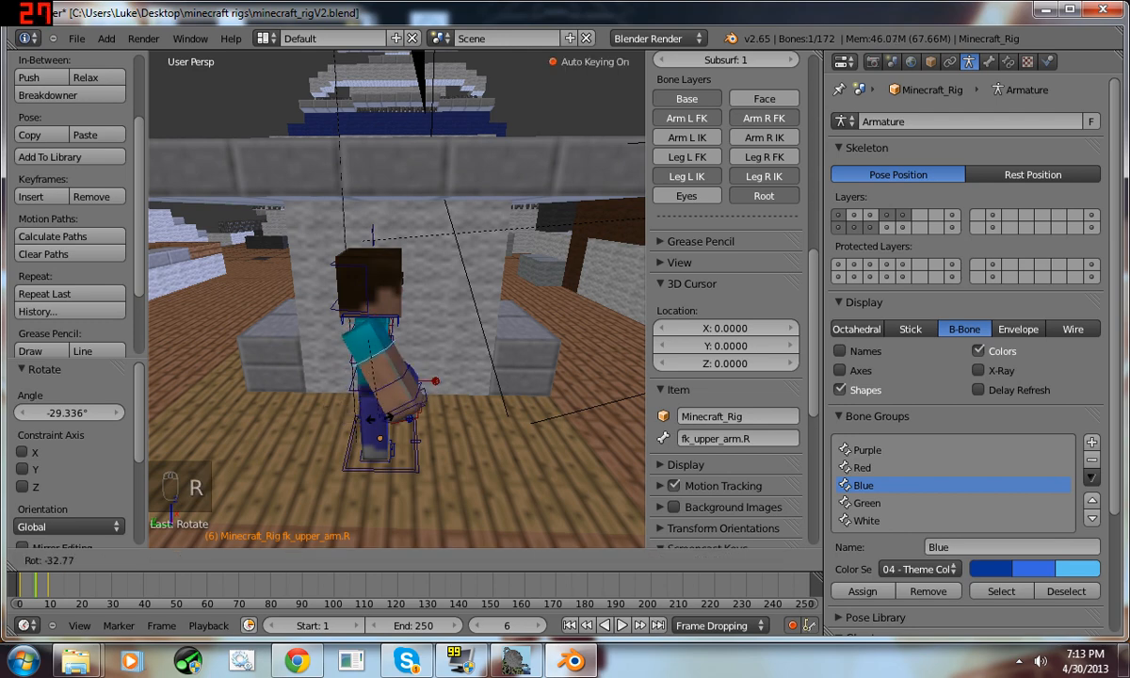
left_click(328, 314)
- Select the right forearm fk_forearm.R and bend it forward by rotating it -74.848° at frame 6
right_click(389, 363)
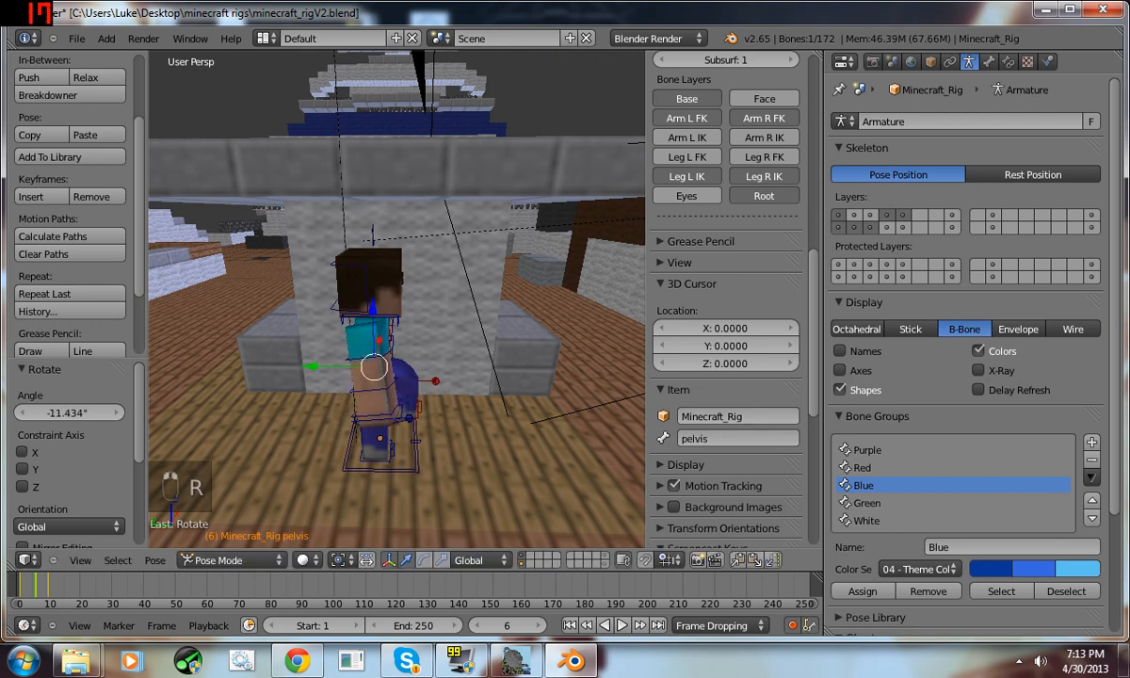
right_click(382, 403)
right_click(387, 363)
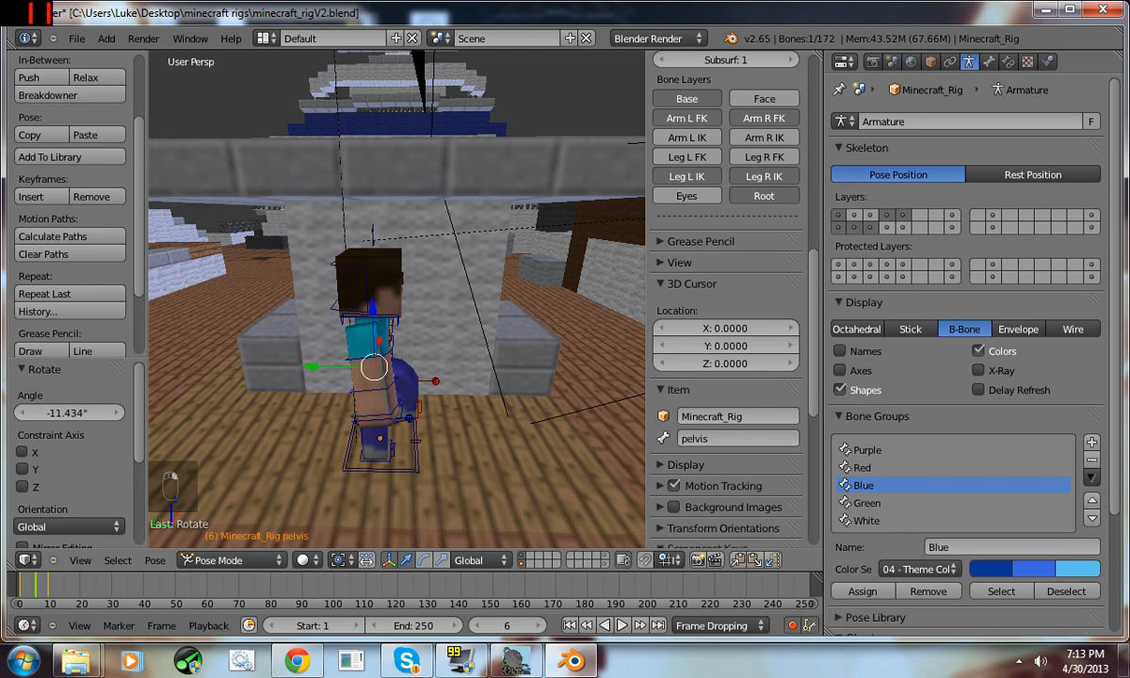
right_click(389, 398)
key("r")
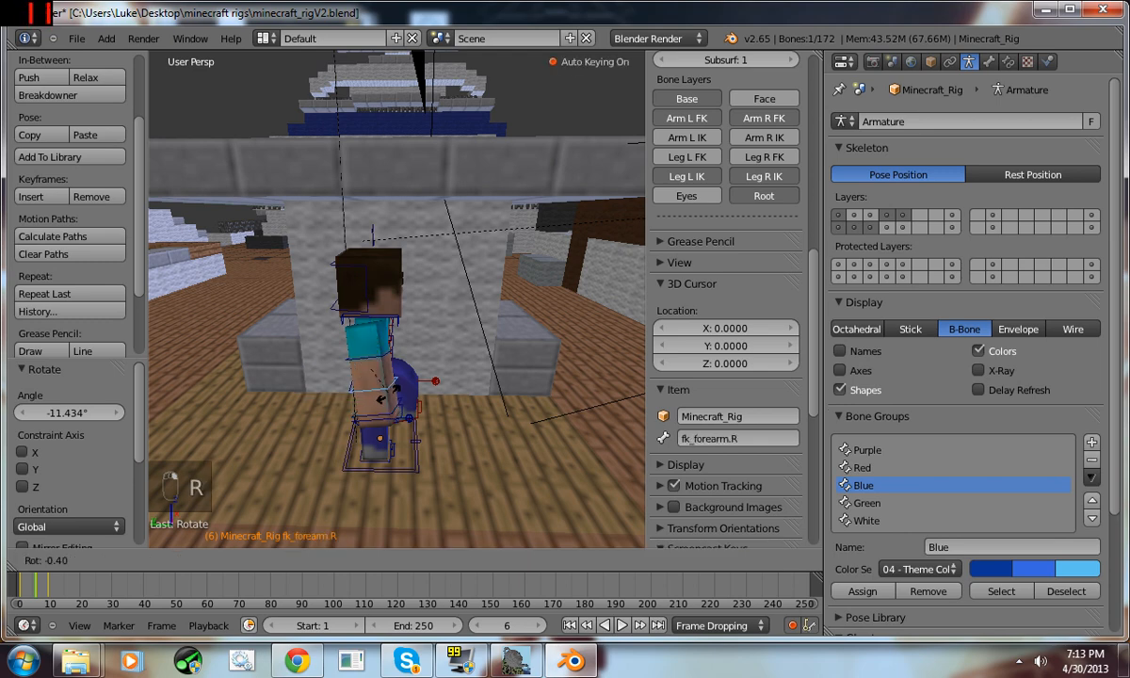
left_click(447, 337)
middle_click_drag(447, 337, 249, 312)
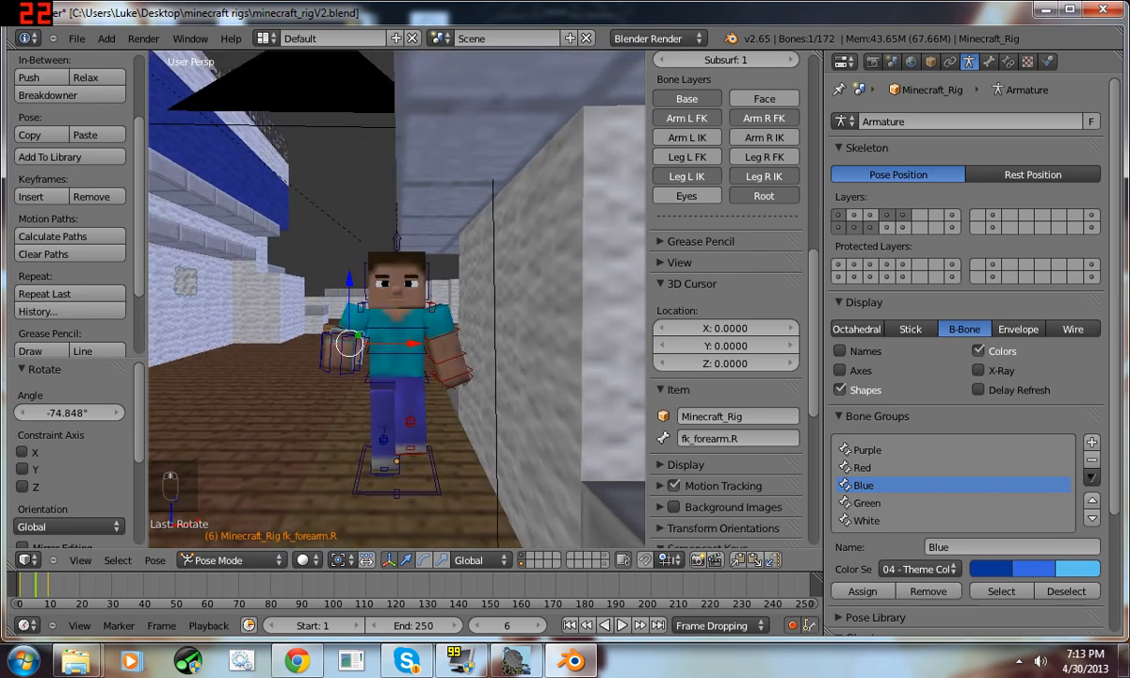
- Bend the left forearm fk_forearm.L by rotating it 78.81° at frame 6, and fine-tune it by -0.887°
right_click(447, 330)
key("r")
left_click(490, 363)
middle_click_drag(491, 363, 231, 354)
right_click(436, 506)
key("r")
left_click(296, 491)
middle_click_drag(295, 491, 555, 436)
scroll(528, 438, "down", 2)
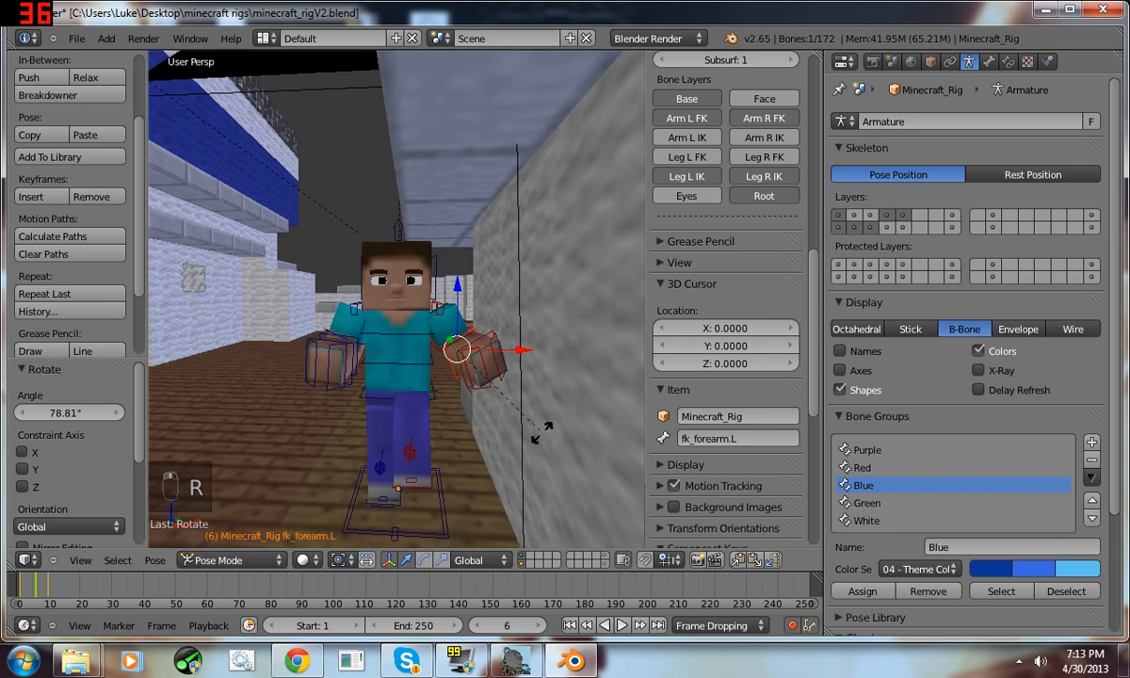
key("r")
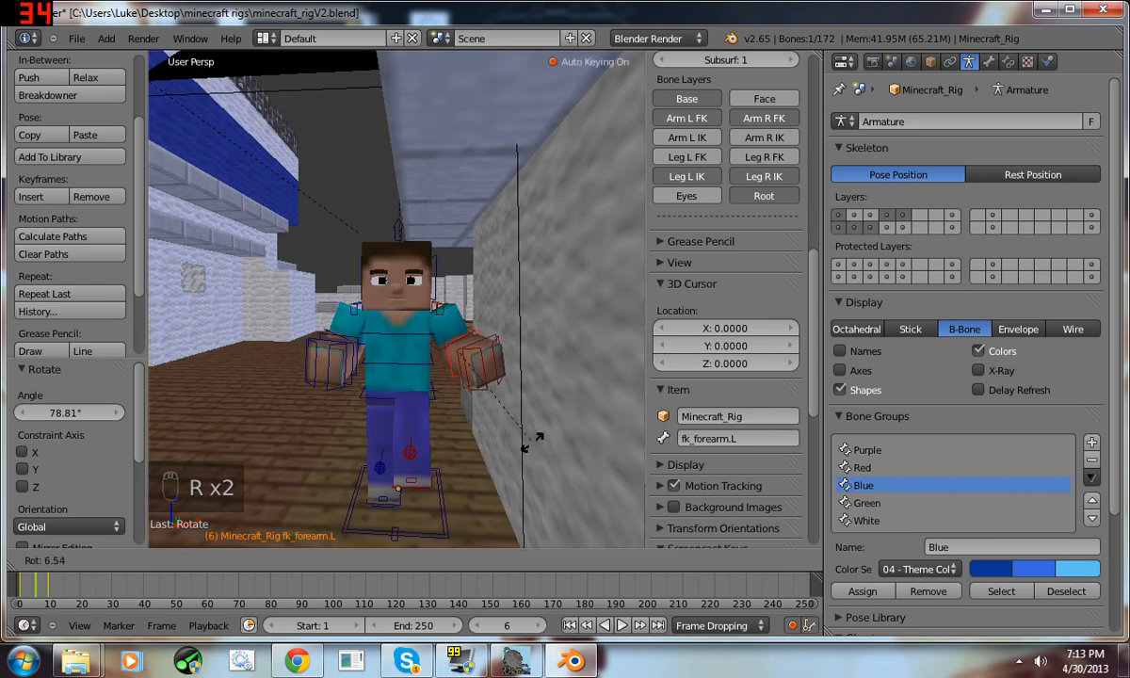
left_click(530, 442)
middle_click_drag(405, 362, 508, 366)
- Select the left foot control ik_foot_target.L, rotate it 22.498° at frame 6, and scrub back to frame 5
right_click(435, 494)
scroll(439, 482, "down", 2)
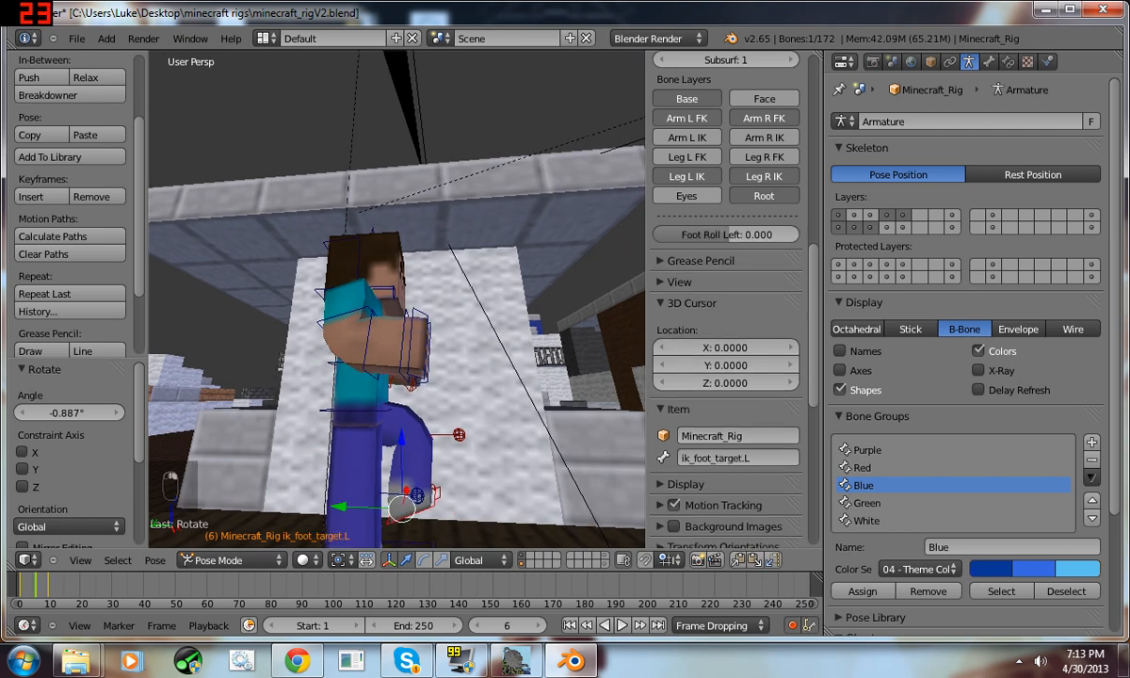
key("r")
left_click(523, 397)
middle_click_drag(522, 398, 372, 422)
mouse_move(36, 585)
left_mouse_down()
mouse_move(22, 585)
mouse_move(48, 585)
mouse_move(33, 585)
left_mouse_up()
middle_click_drag(221, 391, 393, 388)
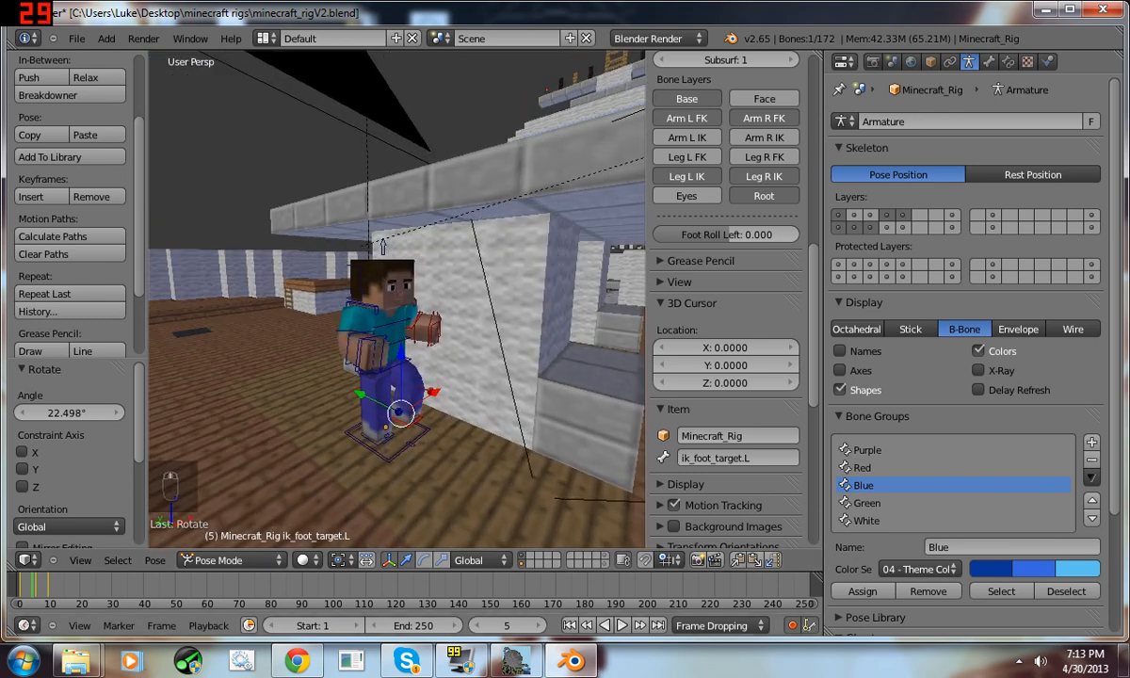
- At frame 9, try moving the left foot control ik_foot_target.L backward by about 0.133 in Y and -0.019 in Z
left_click(46, 585)
key("Right")
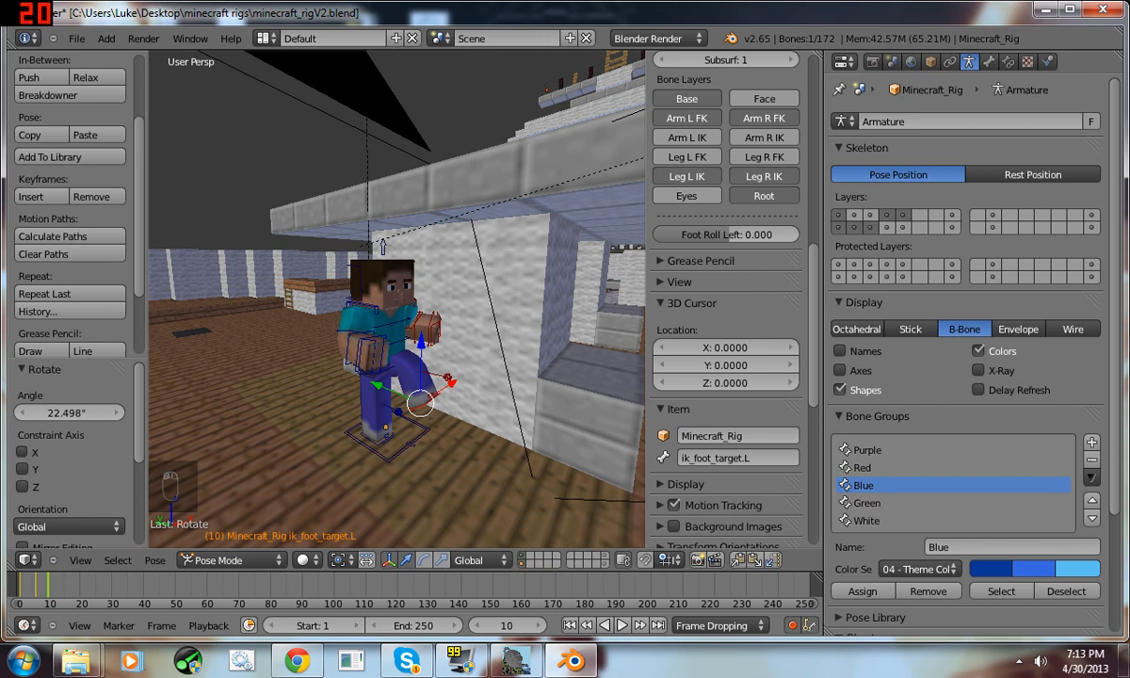
mouse_move(48, 585)
left_mouse_down()
mouse_move(23, 585)
mouse_move(48, 585)
left_mouse_up()
key("Left")
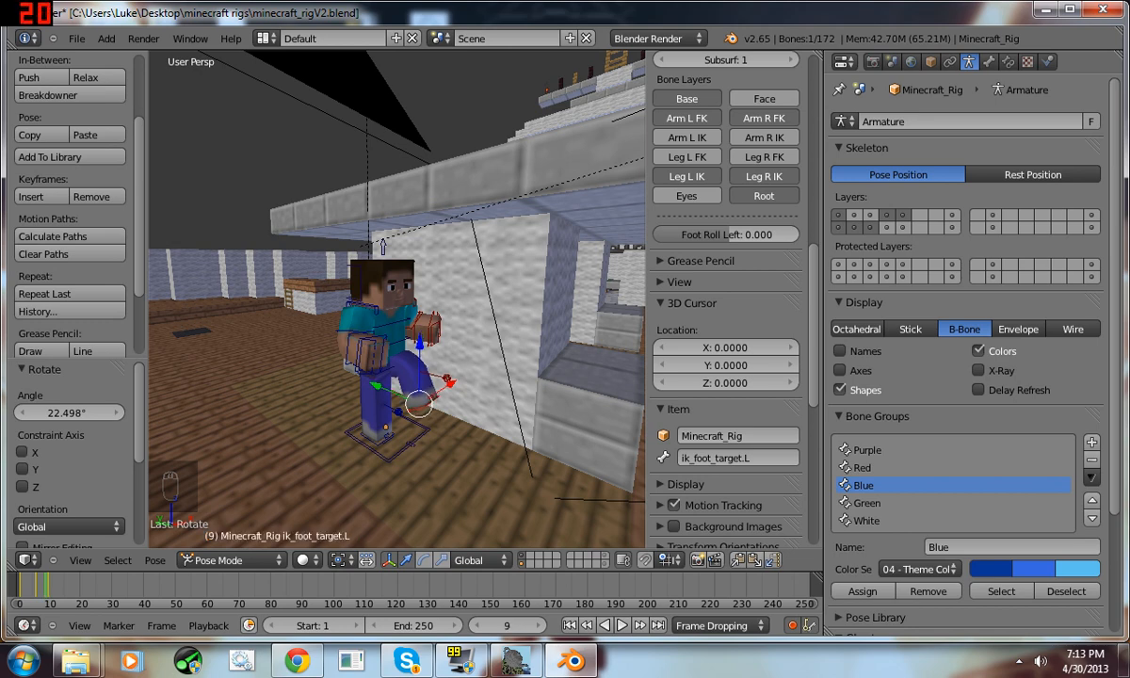
scroll(397, 299, "up", 2)
middle_click_drag(397, 299, 363, 224)
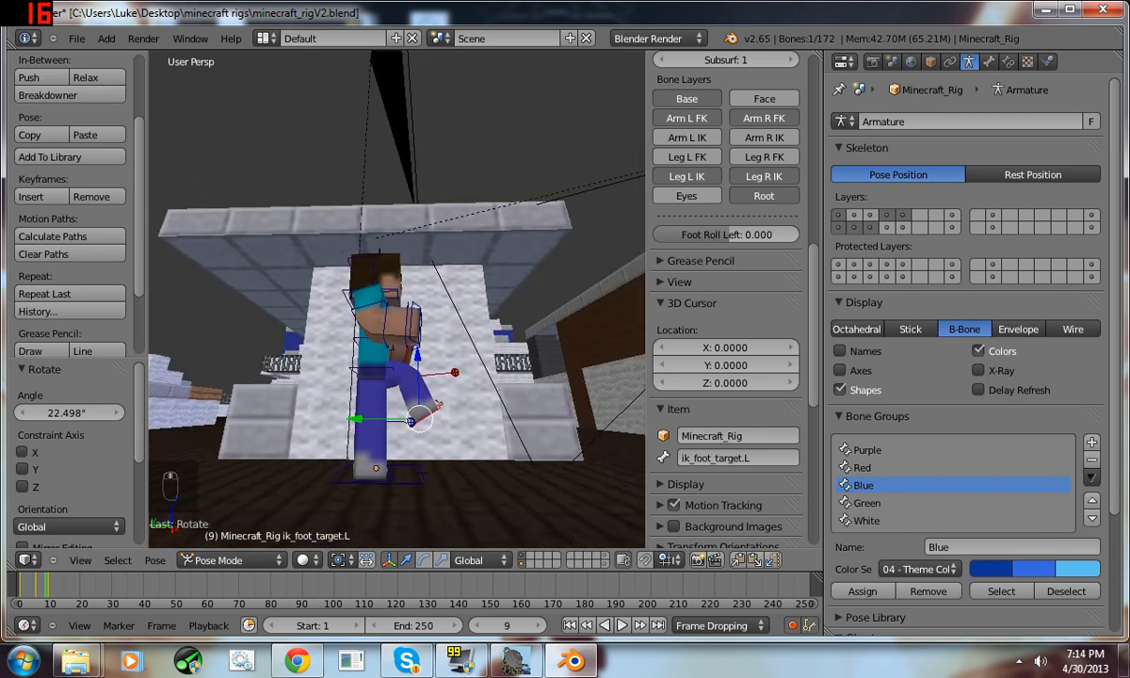
key("g")
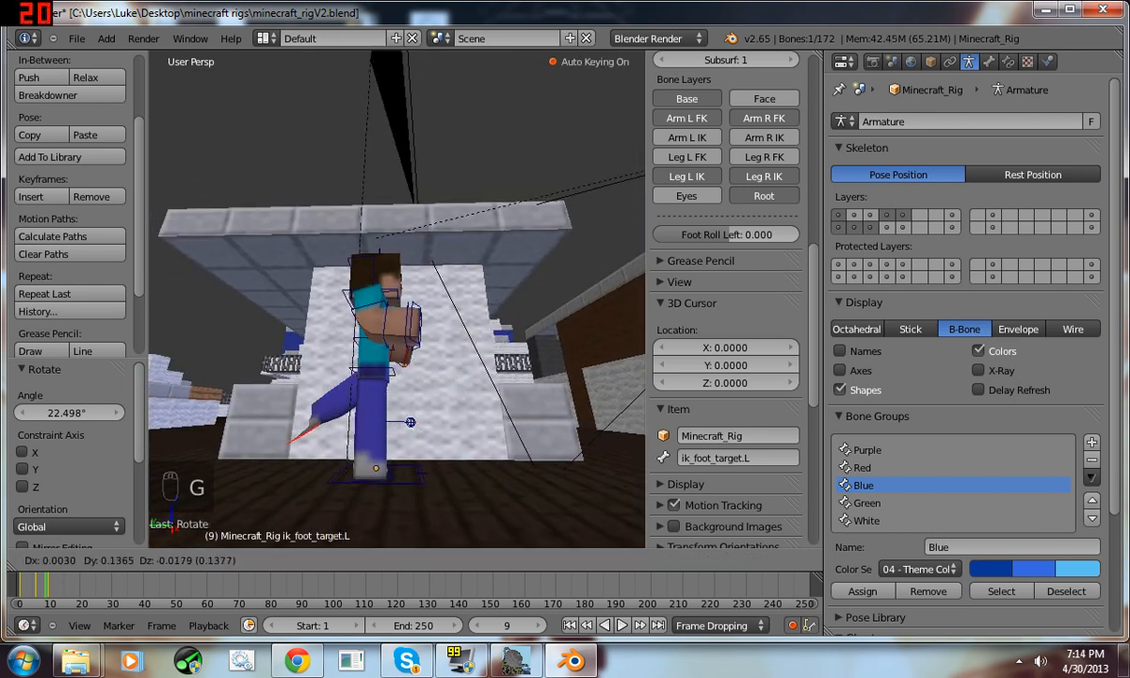
key("Return")
- Try rotating ik_foot_target.L by 95.995° from the side and 70.964° from behind at frame 9, and scrub the timeline
key("r")
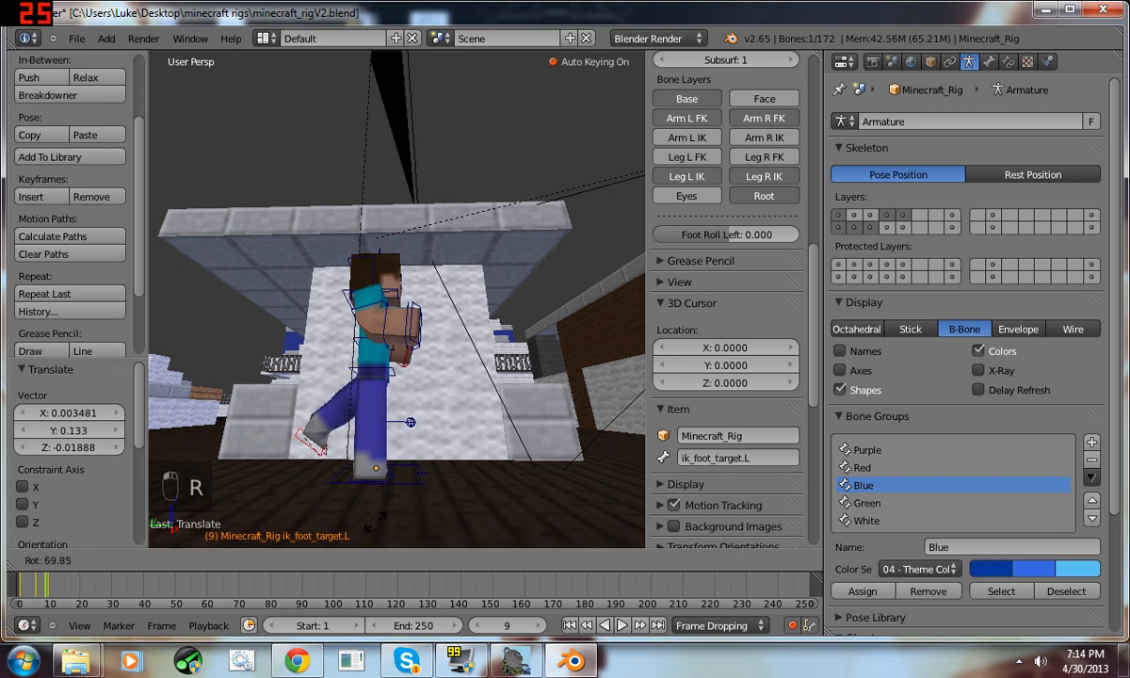
left_click(335, 528)
middle_click_drag(334, 528, 471, 516)
key("r")
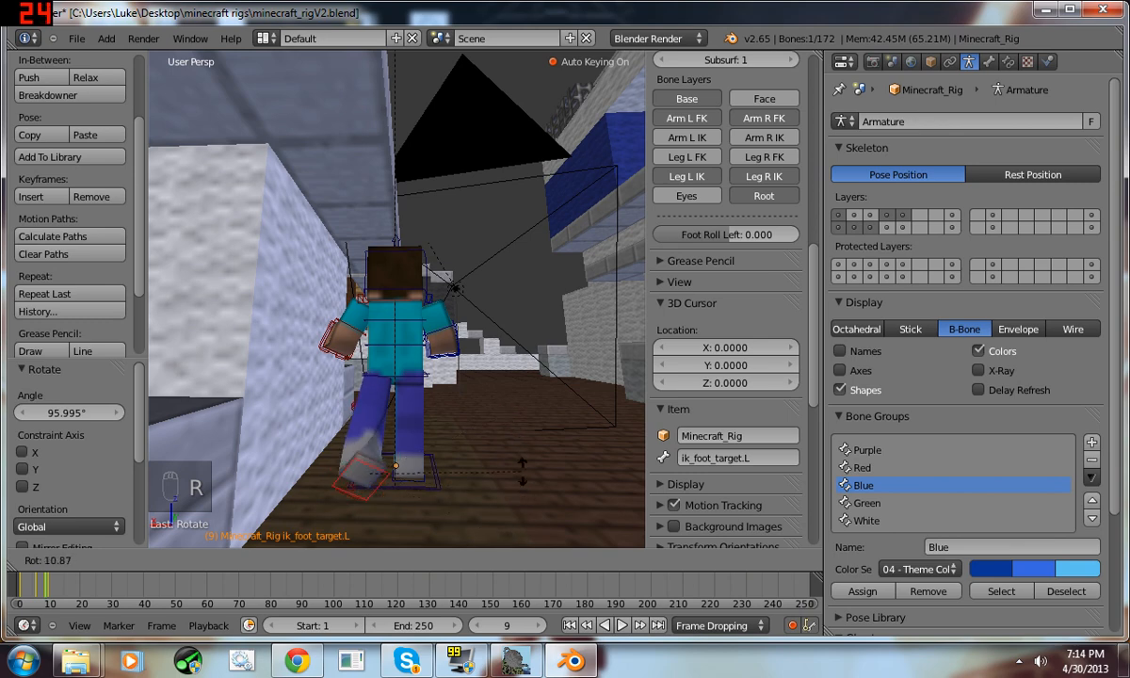
left_click(401, 527)
middle_click_drag(400, 527, 156, 537)
mouse_move(47, 585)
left_mouse_down()
mouse_move(21, 585)
mouse_move(47, 585)
left_mouse_up()
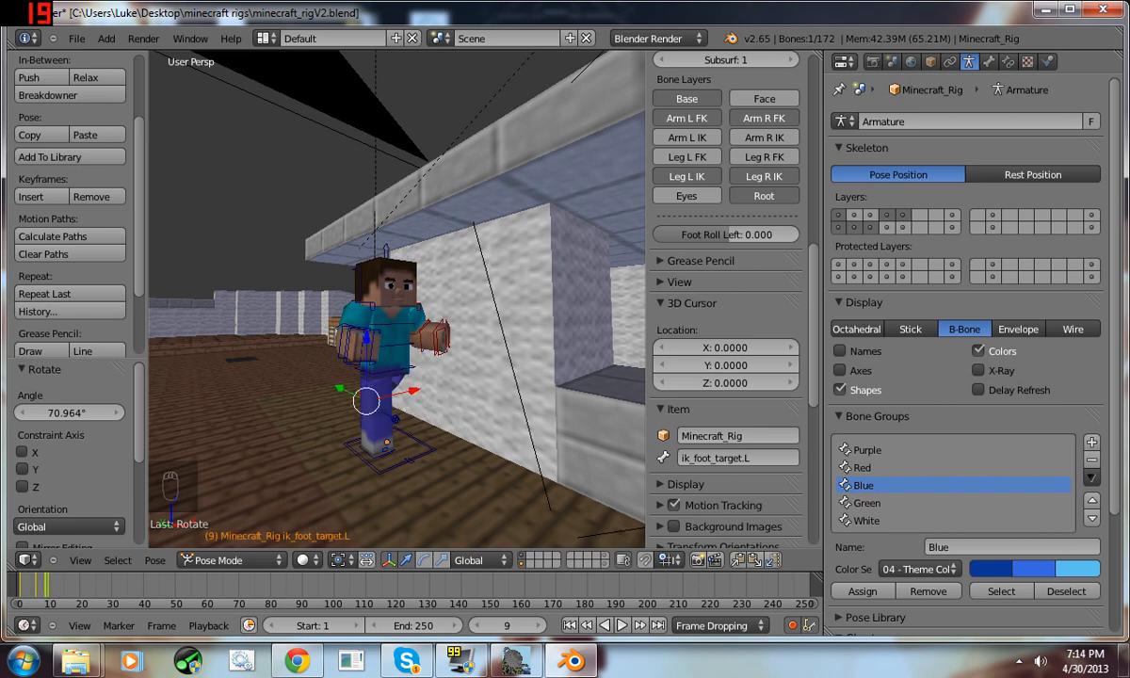
- Undo the frame 9 move and rotations of the left foot control, going back to frame 5
key("ctrl+z")
key("ctrl+z")
key("ctrl+z")
key("ctrl+z")
key("ctrl+z")
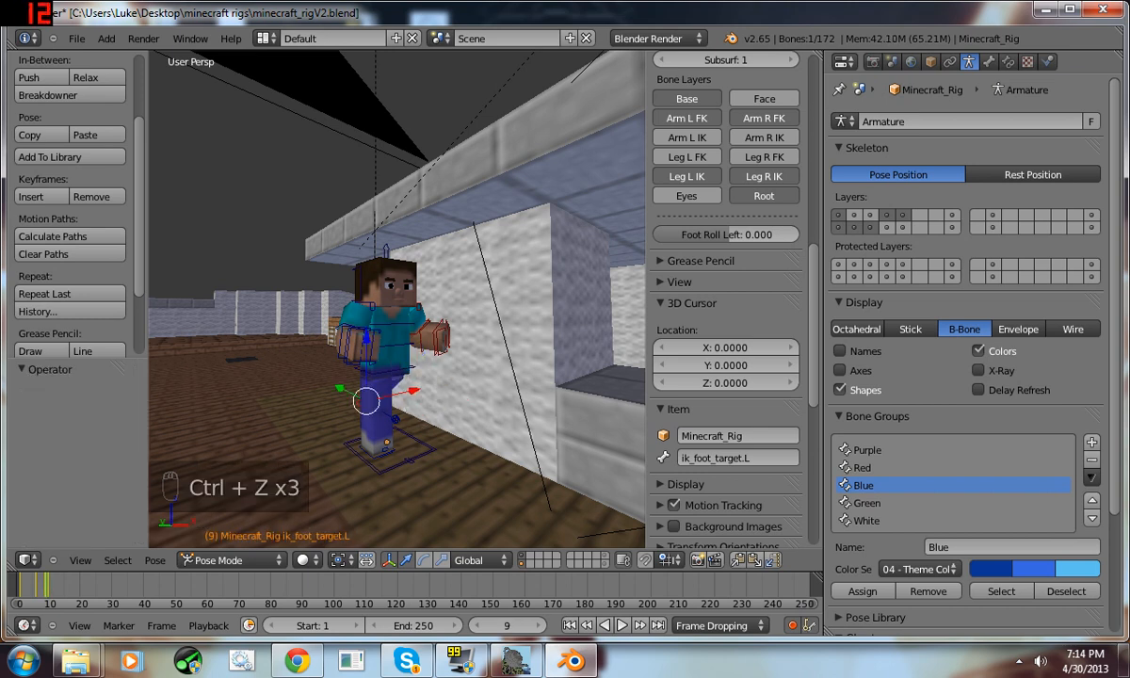
key("ctrl+z")
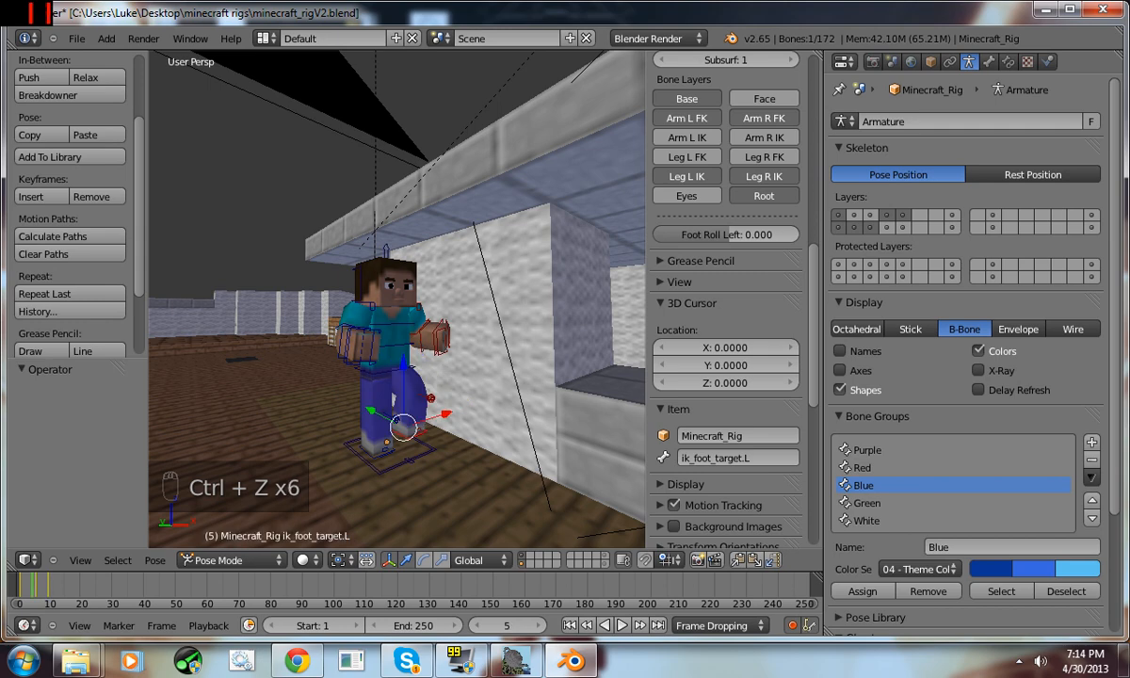
- Split off a narrow area between the 3D view and the Timeline and make it a DopeSheet editor
left_click(26, 626)
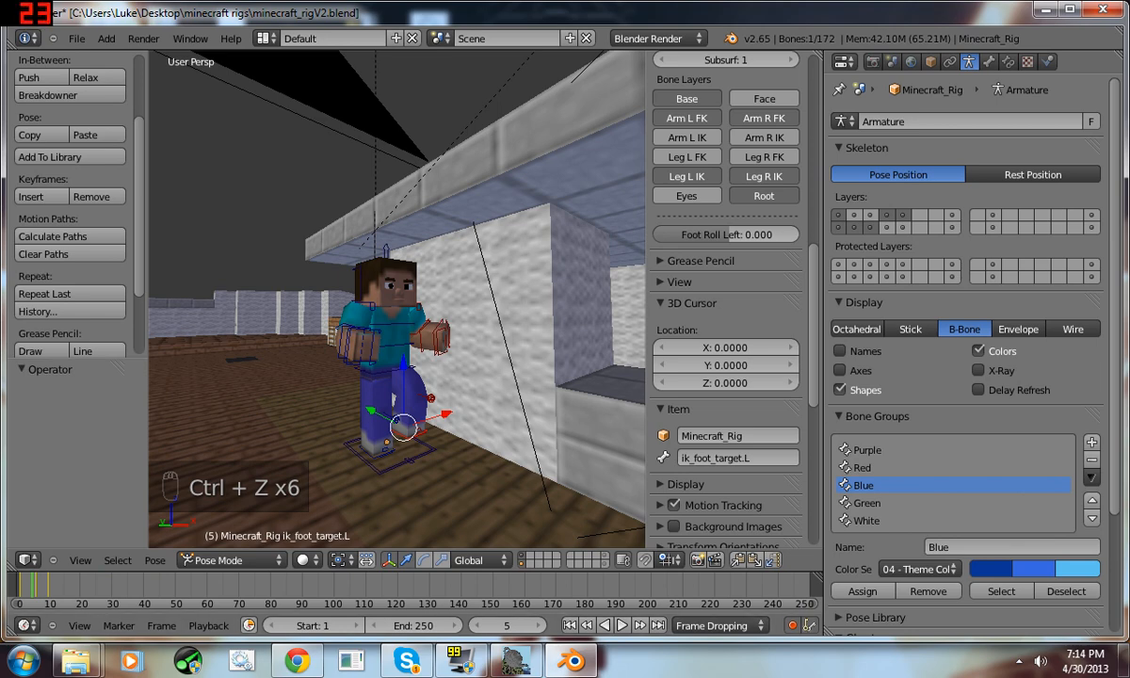
left_click_drag(13, 567, 15, 493)
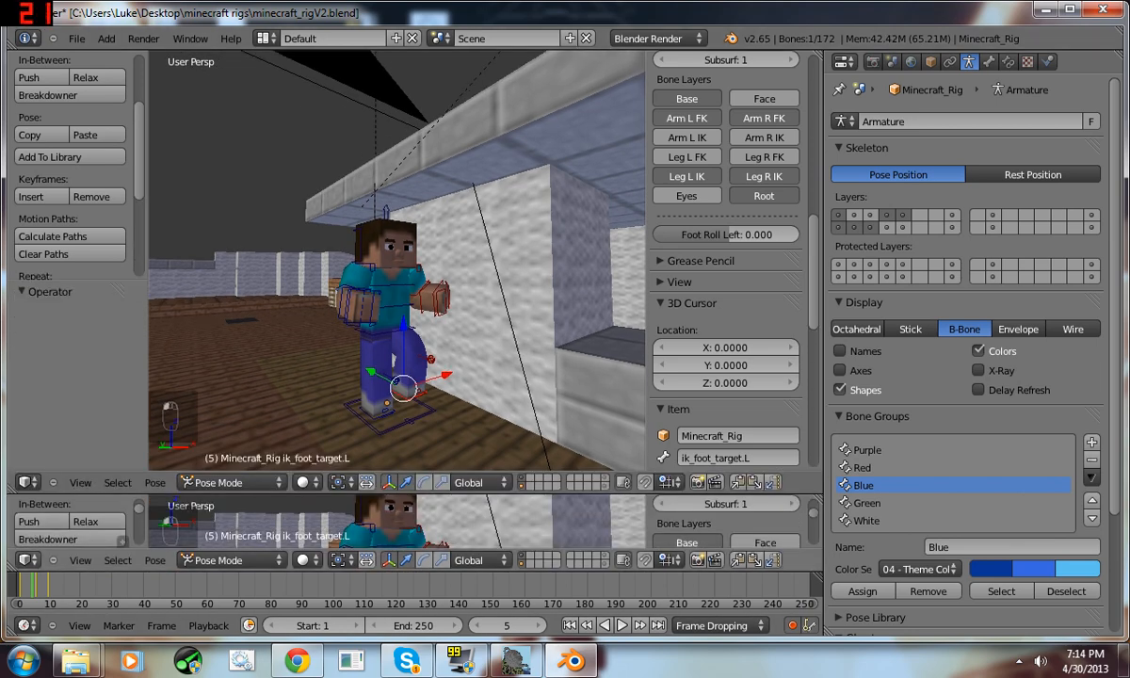
left_click(26, 560)
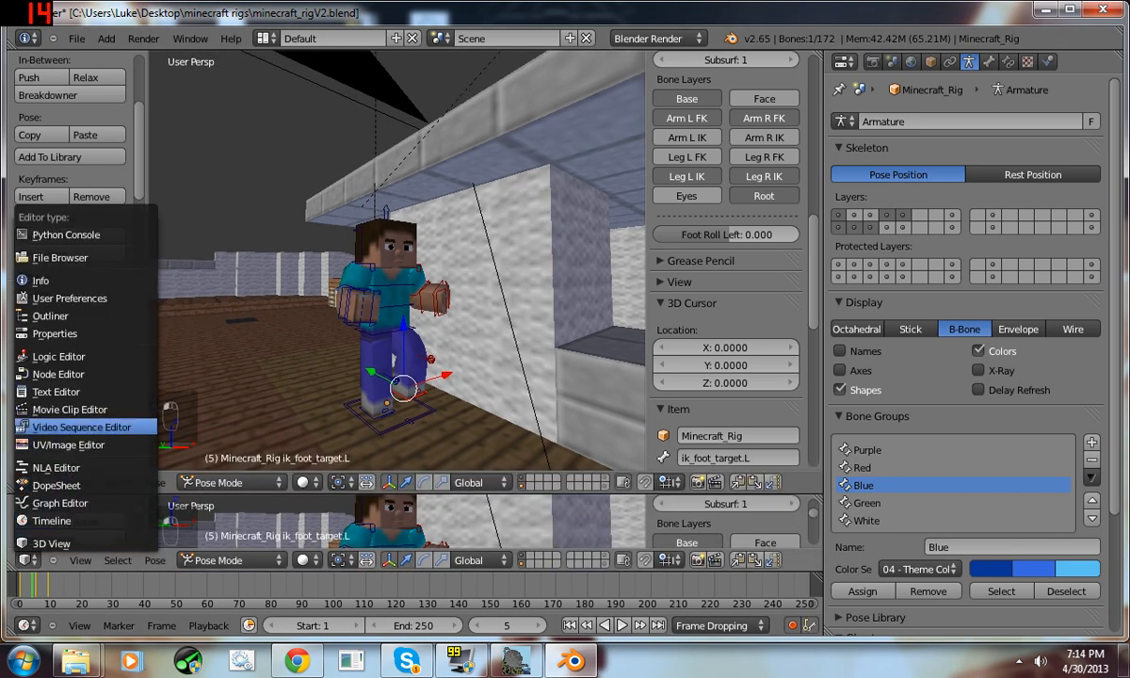
left_click(28, 560)
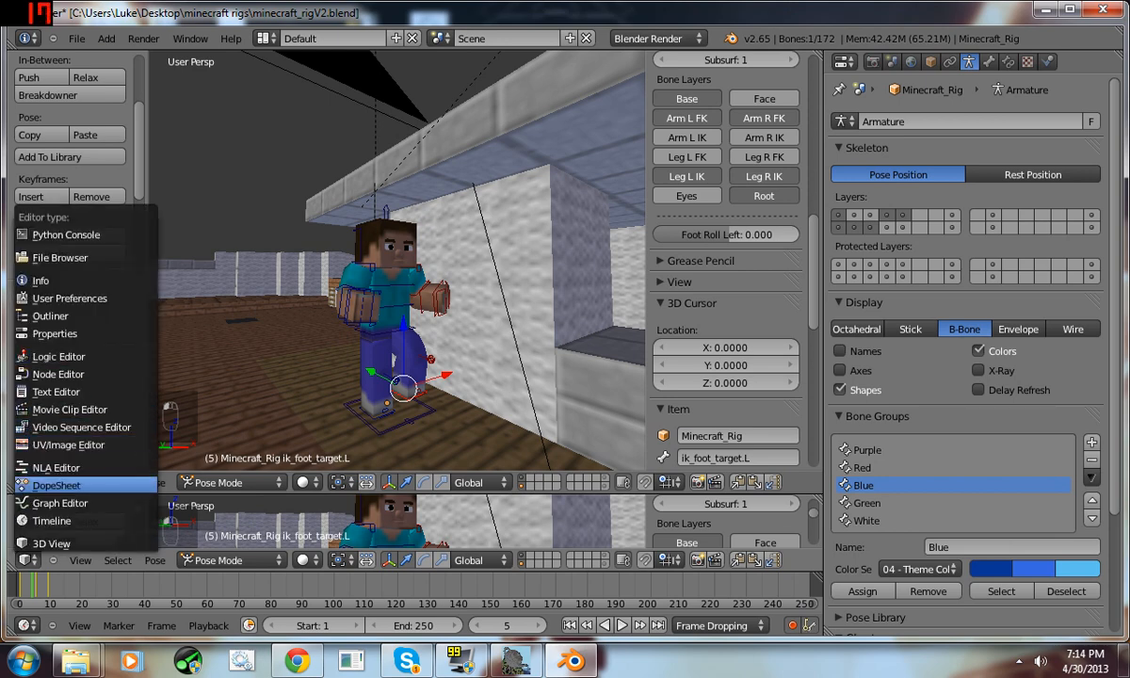
left_click(57, 486)
scroll(496, 520, "down", 6)
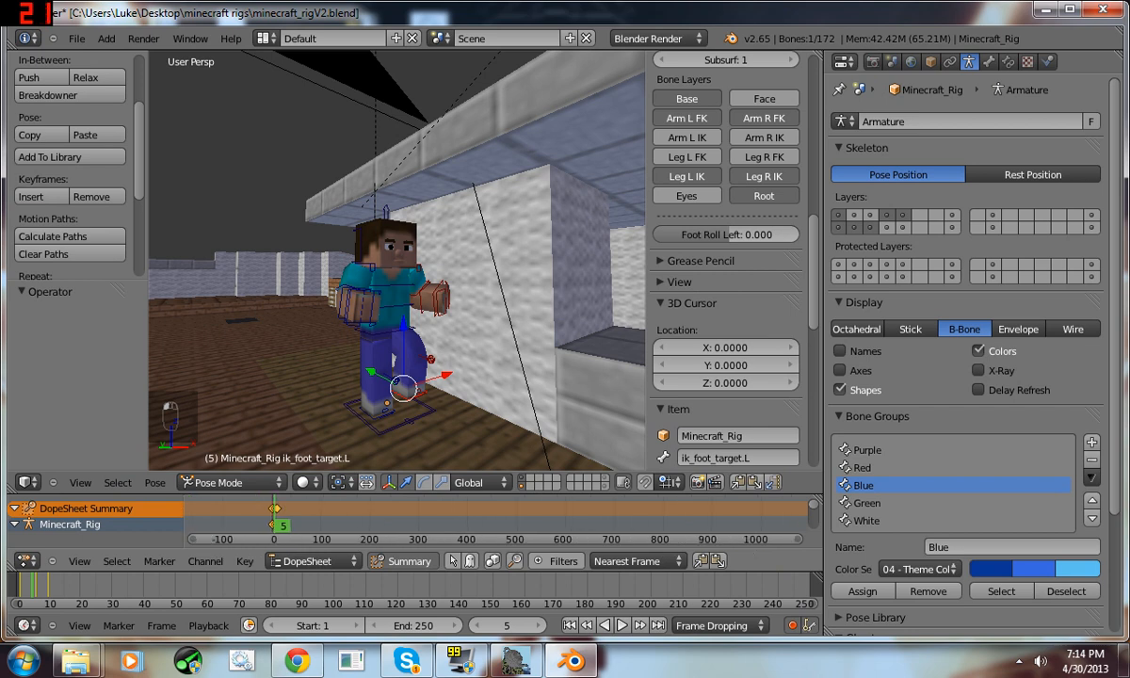
scroll(495, 520, "up", 18)
scroll(495, 520, "up", 3)
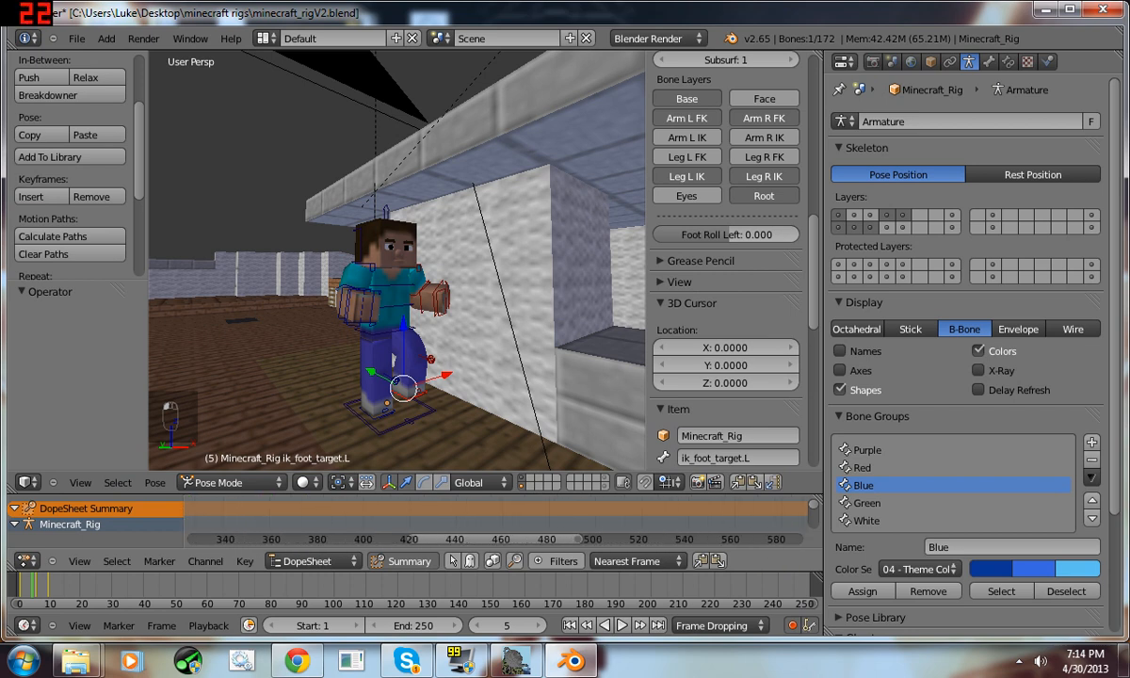
- Bring the rig's keyframes into view in the DopeSheet and delete the middle keyframe, around frame 5
middle_click_drag(235, 520, 1097, 520)
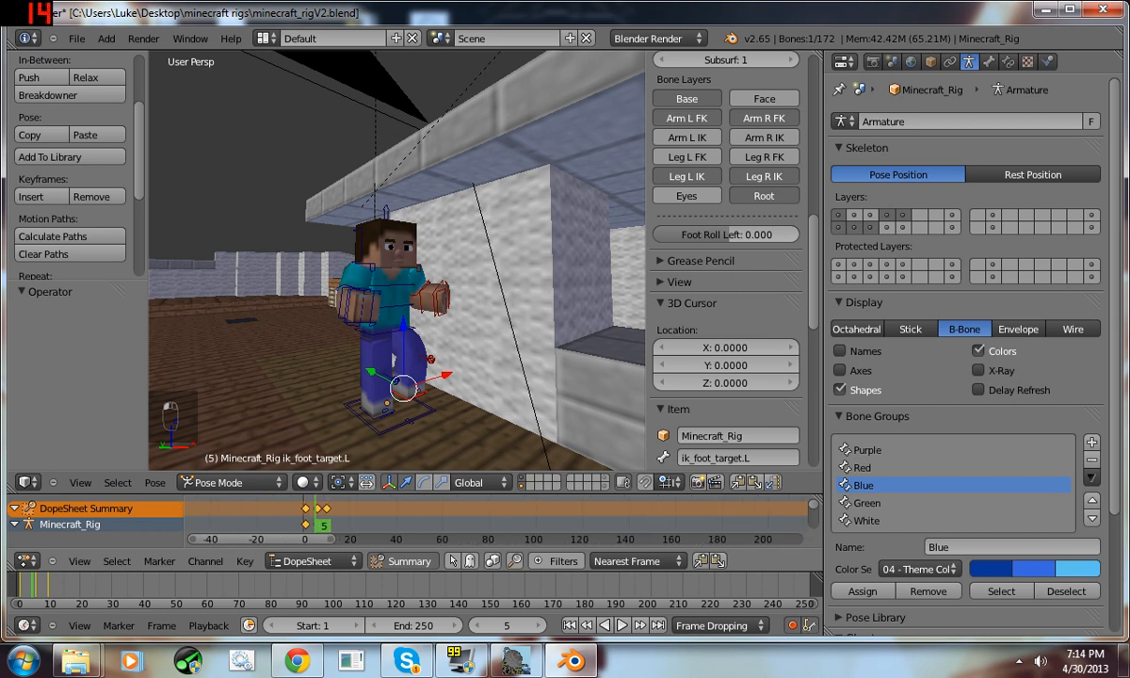
right_click(318, 508)
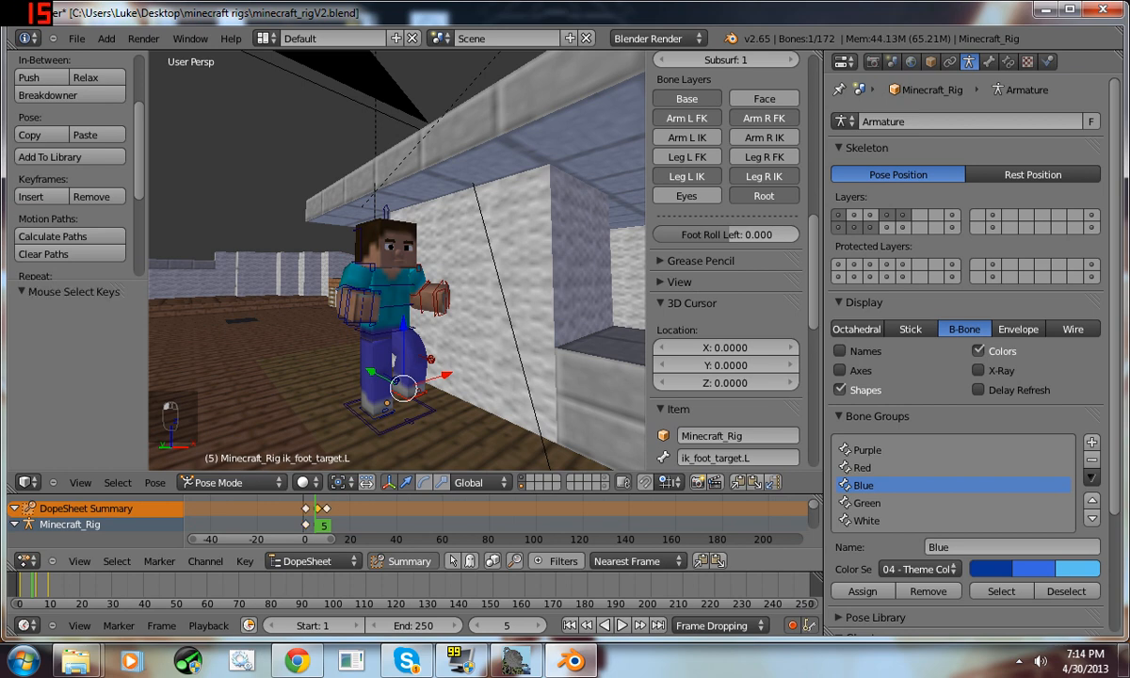
key("Delete")
left_click(273, 480)
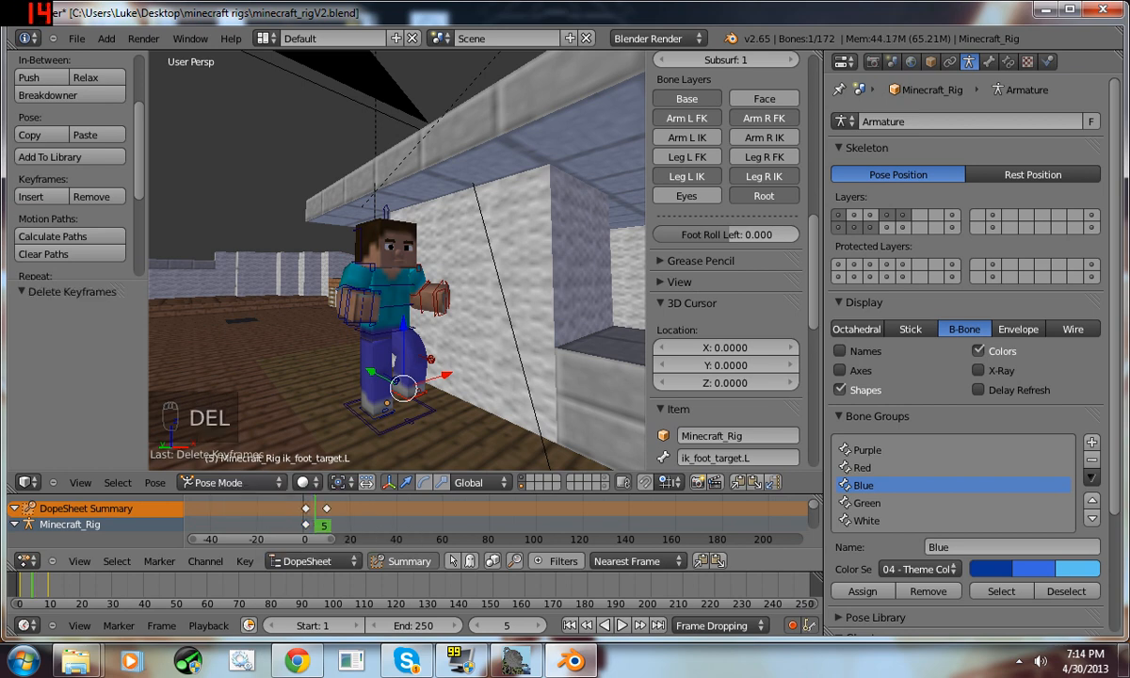
- Select the last keyframe, play the leg animation from frame 1, and return to frame 1
right_click(327, 509)
left_click_drag(314, 515, 305, 516)
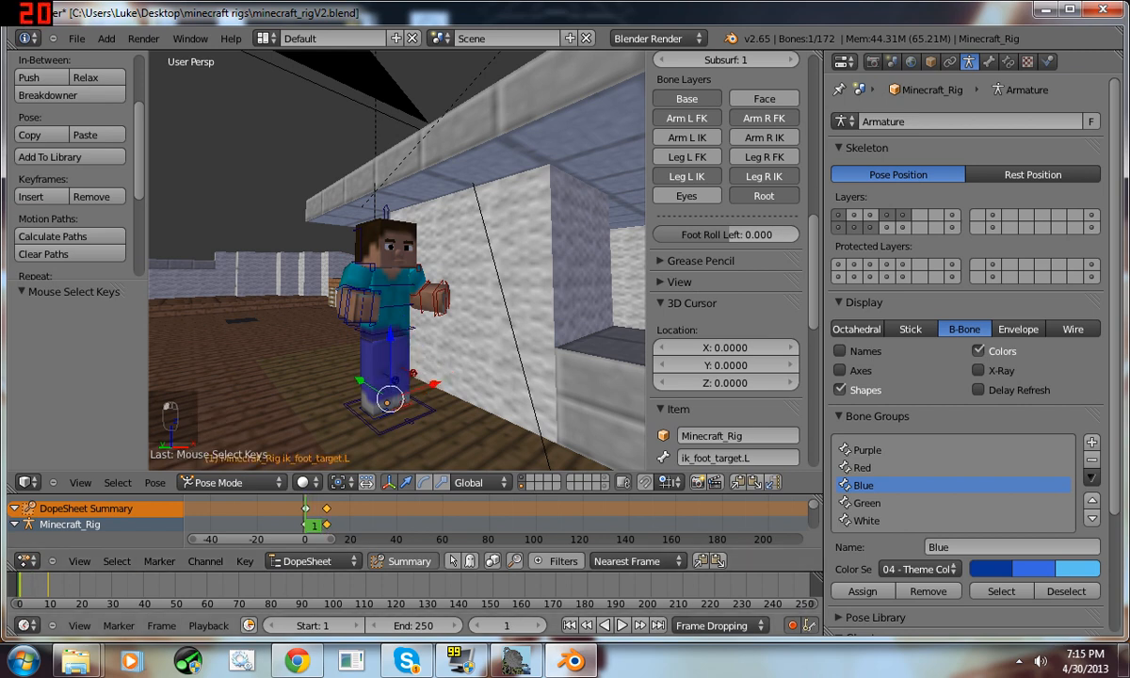
key("alt+a")
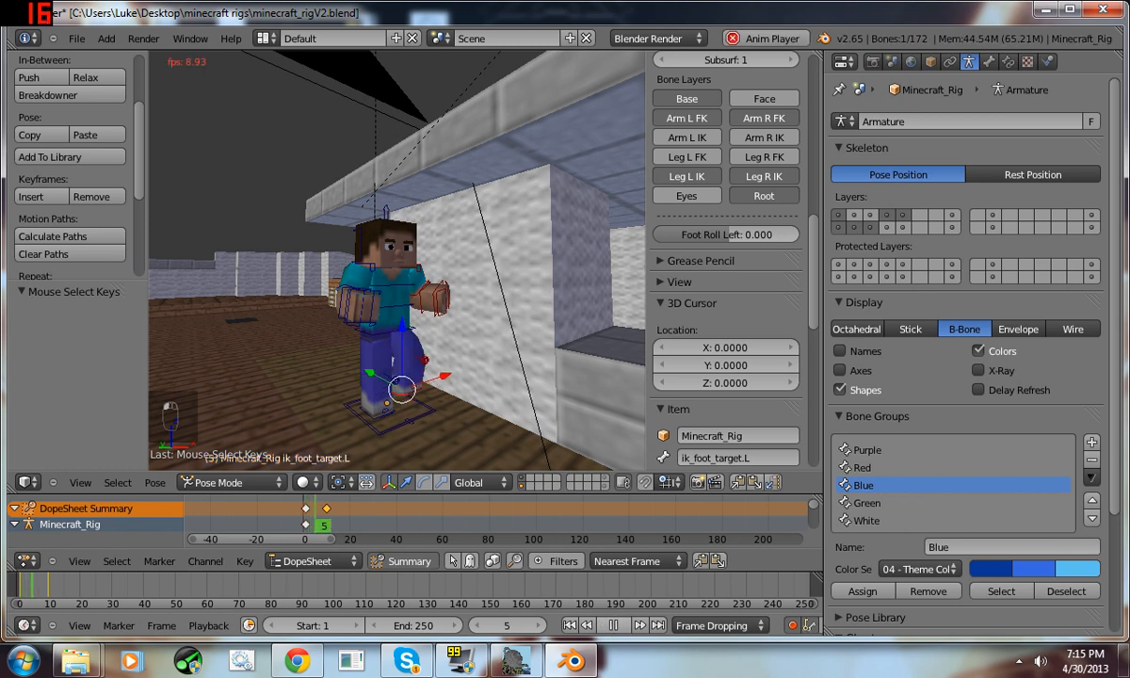
key("alt+a")
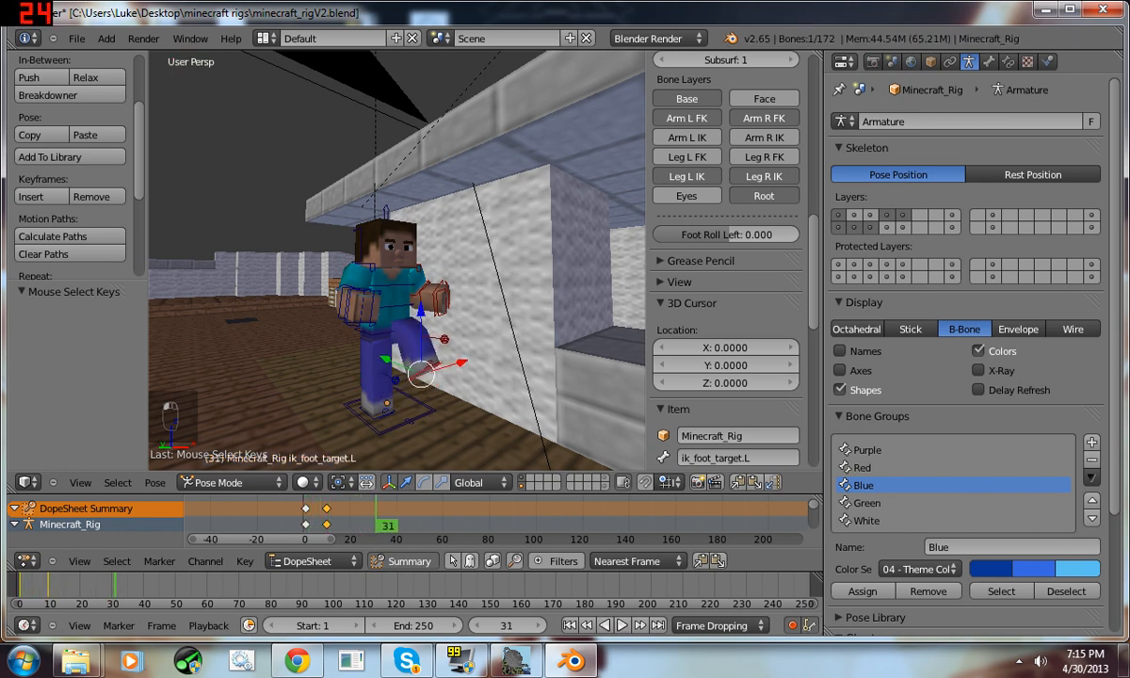
key("shift+Left")
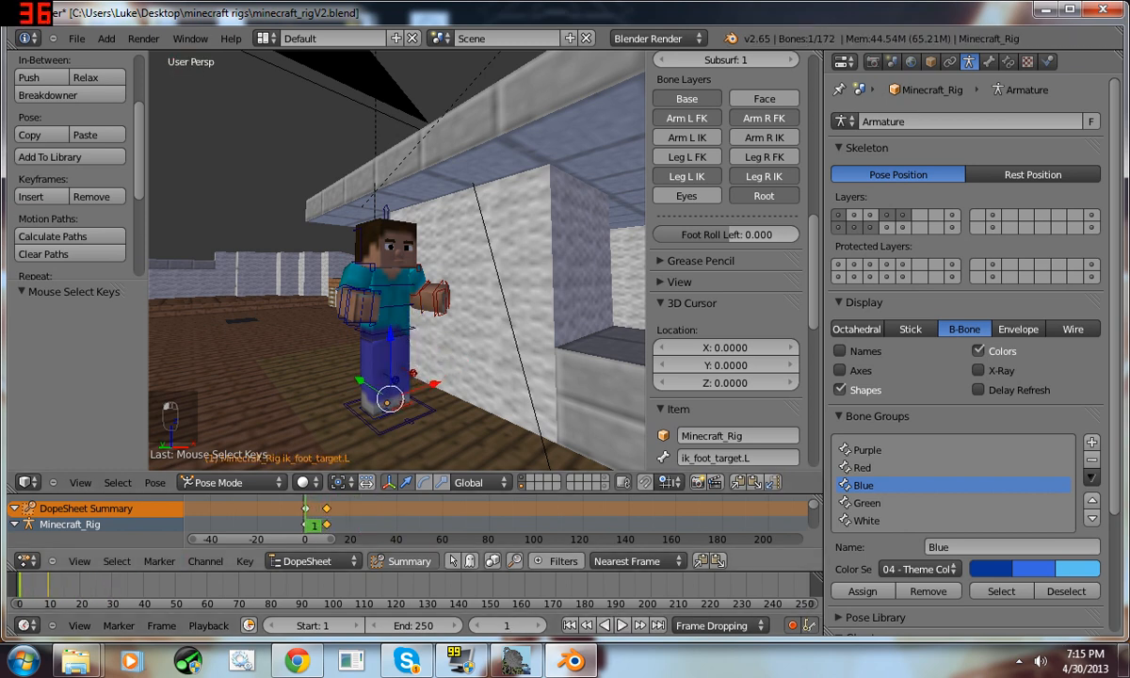
- Try scaling the last keyframe in time by 6.103 from frame 1, and play back the slower leg motion
key("s")
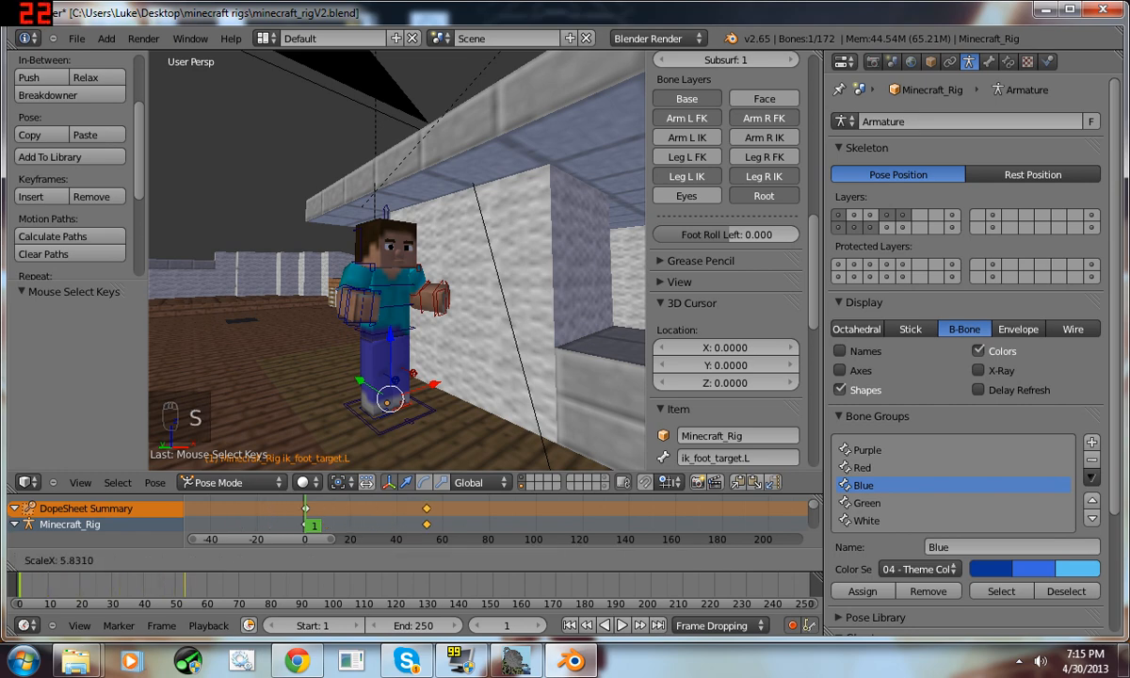
left_click(205, 561)
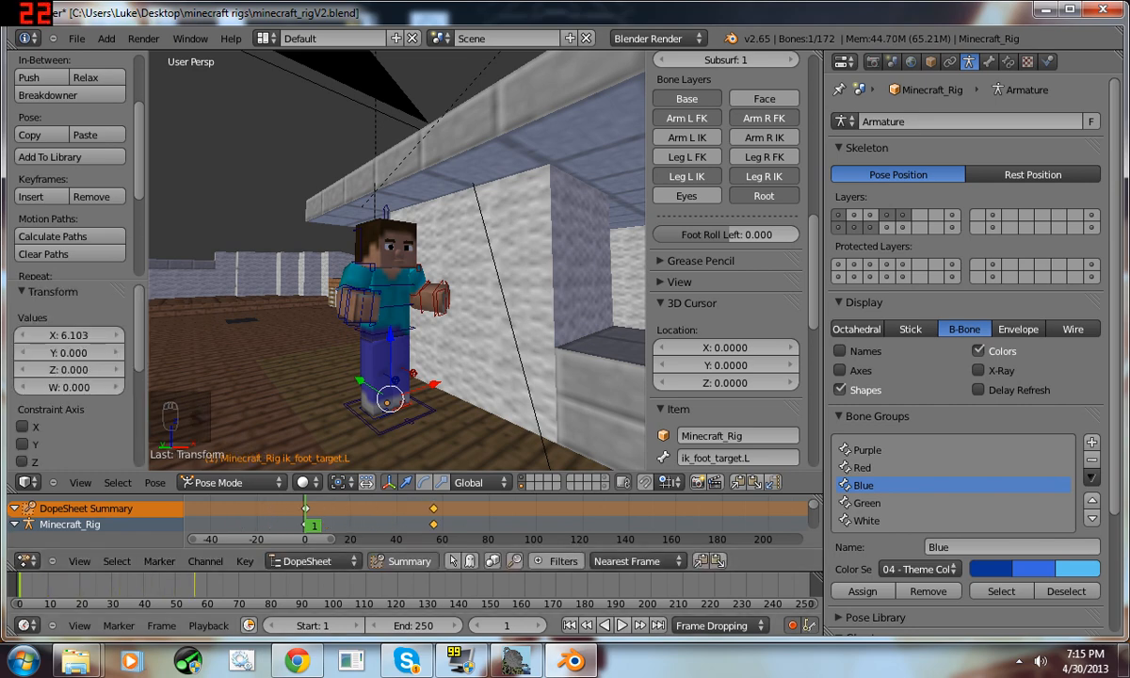
key("alt+a")
key("alt+a")
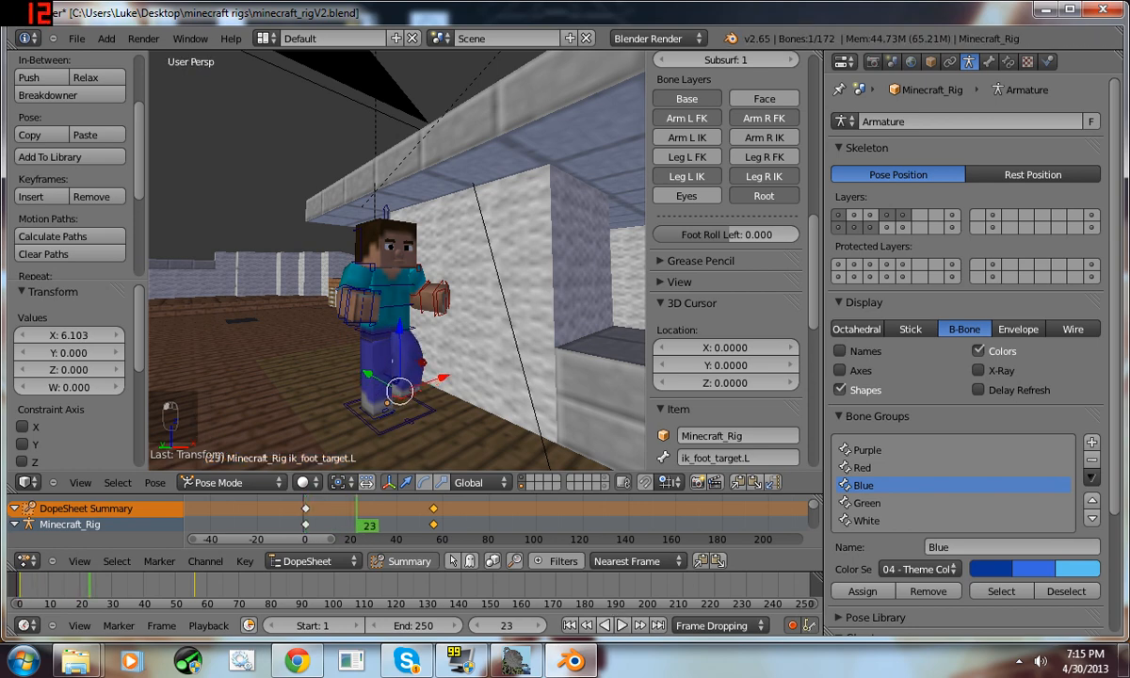
key("ctrl+z")
- Try scaling only the first keyframe in time by about 6.078, and undo that scaling
right_click(306, 509)
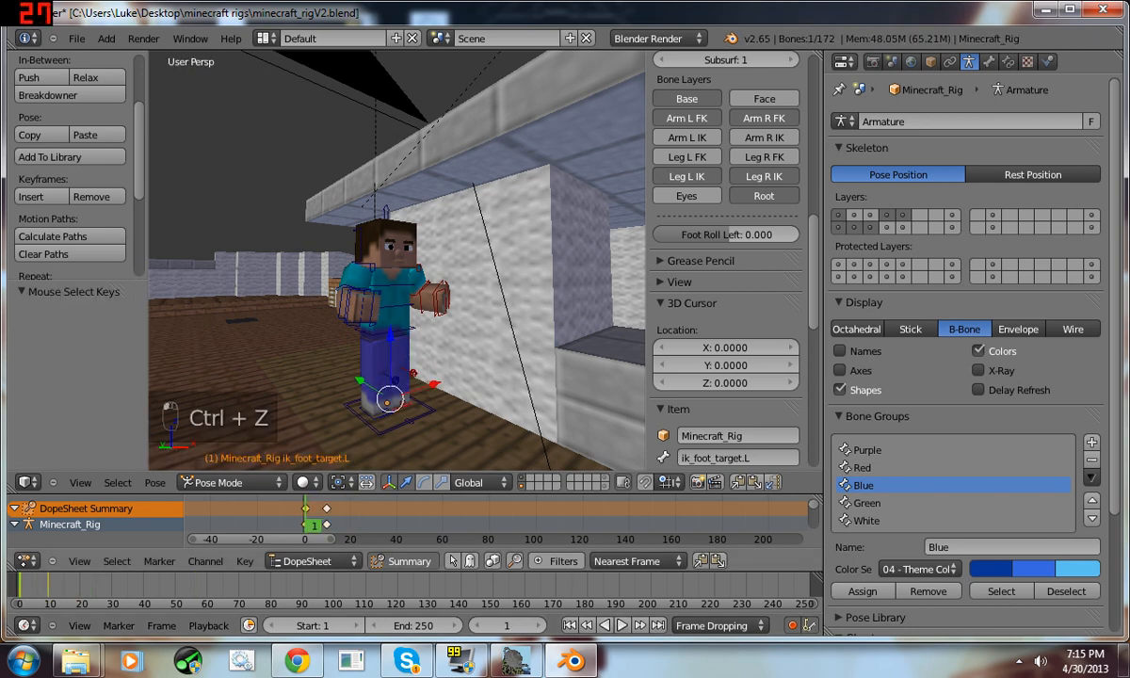
key("s")
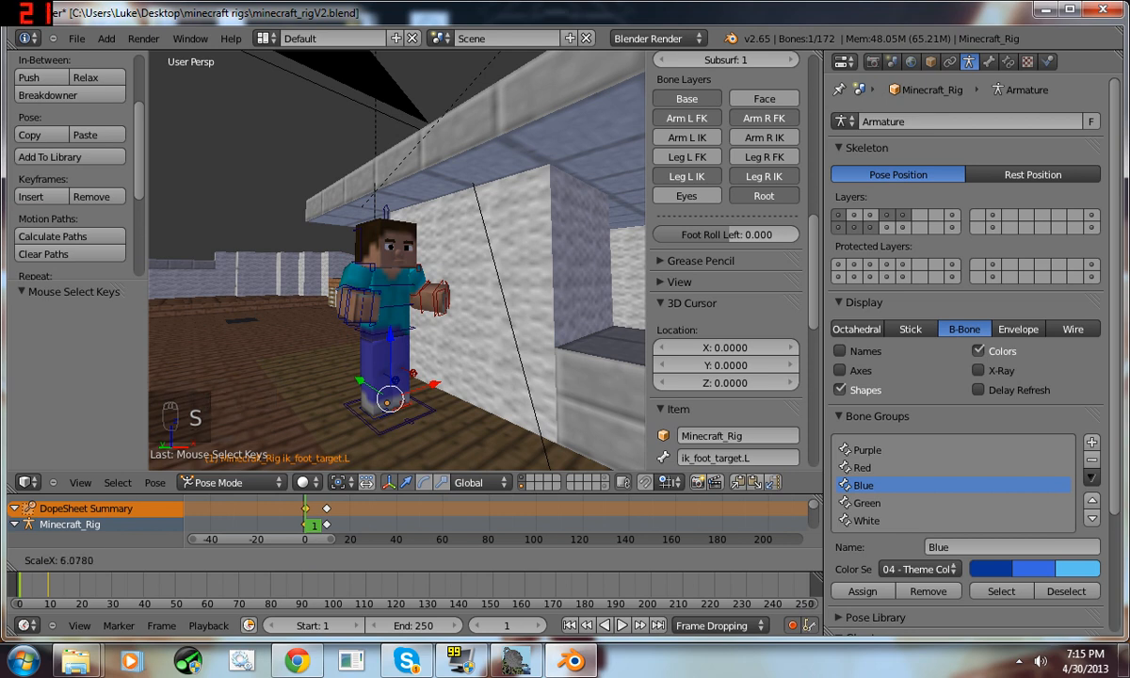
key("Return")
key("ctrl+z")
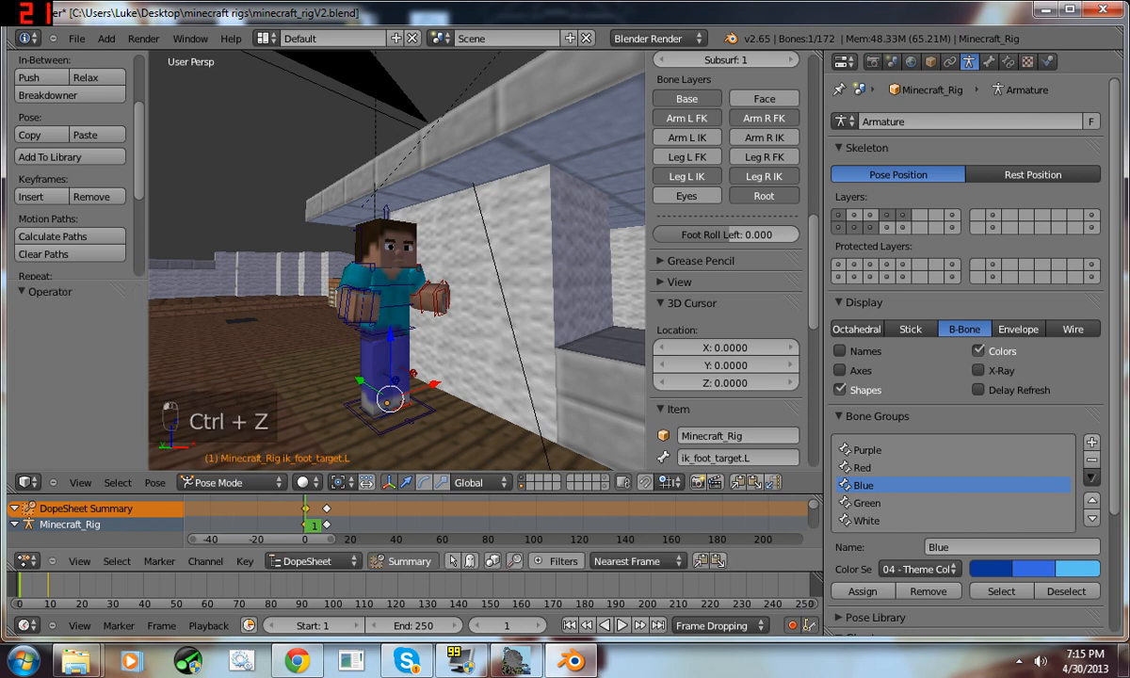
- Select all keyframes, scale them in time by 4.123 from frame 1, and play back the animation
key("a")
key("s")
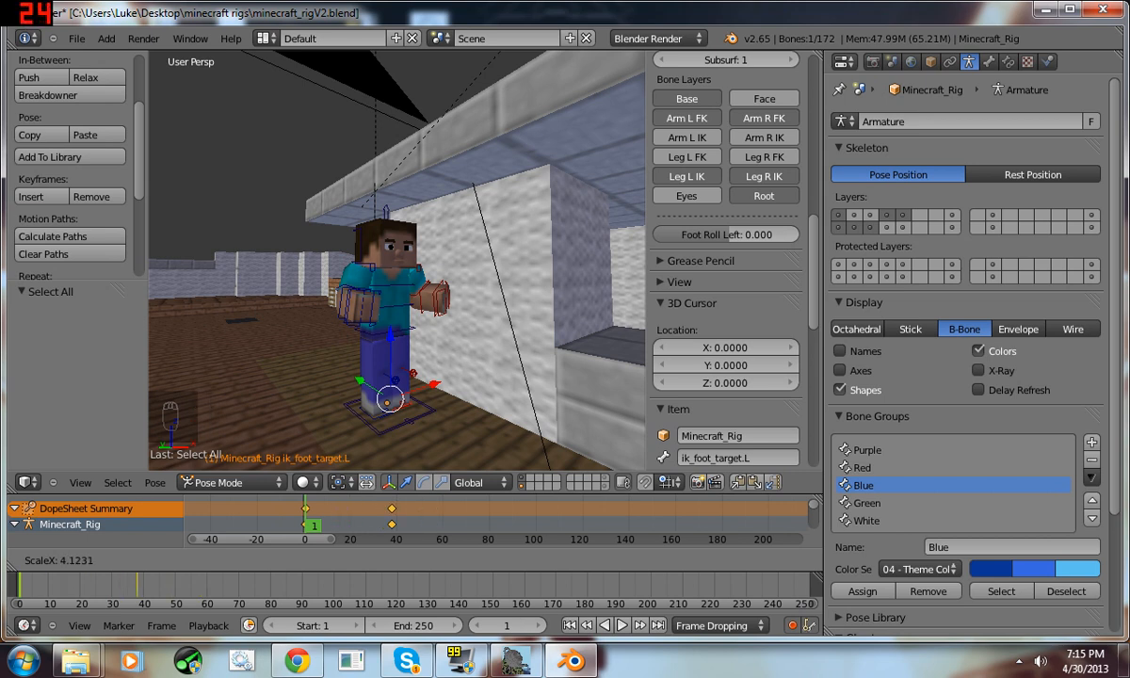
key("Return")
key("alt+a")
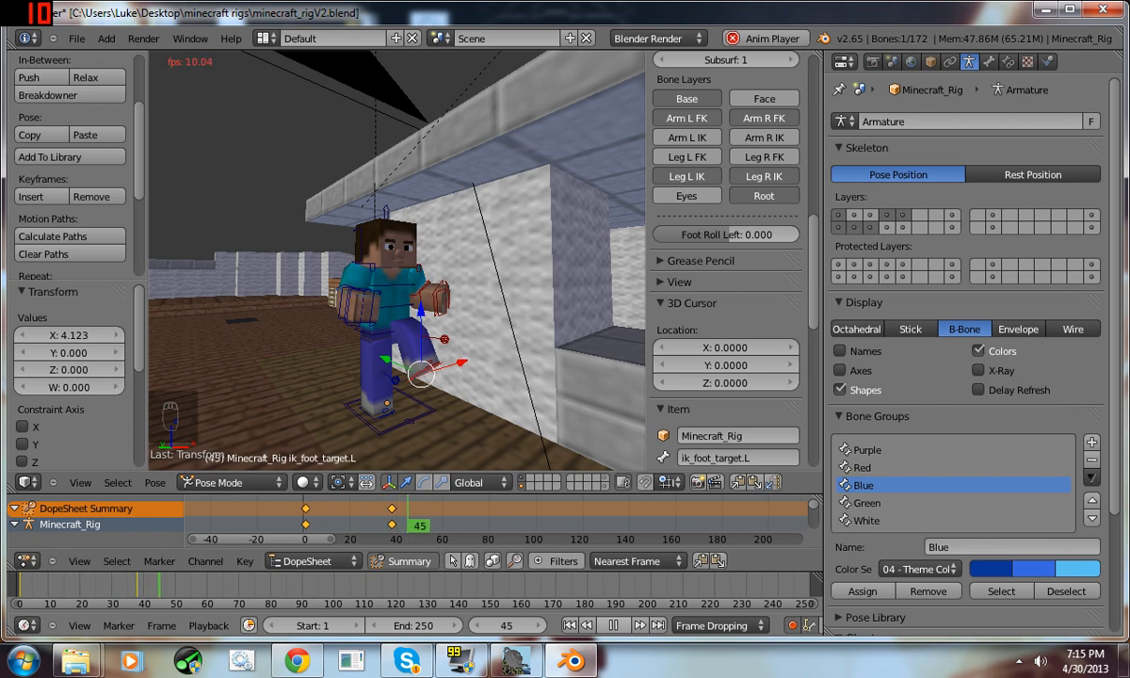
key("alt+a")
- Examine the left leg's motion frame by frame, backward and forward between the two keyframes, ending at frame 38
key("Left")
key("Left")
key("Left")
key("Left")
key("Left")
key("Left")
key("Left")
key("Left")
key("Left")
key("Left")
key("Left")
key("Left")
key("Left")
key("Left")
key("Left")
key("Left")
key("Left")
key("Left")
key("Left")
key("Left")
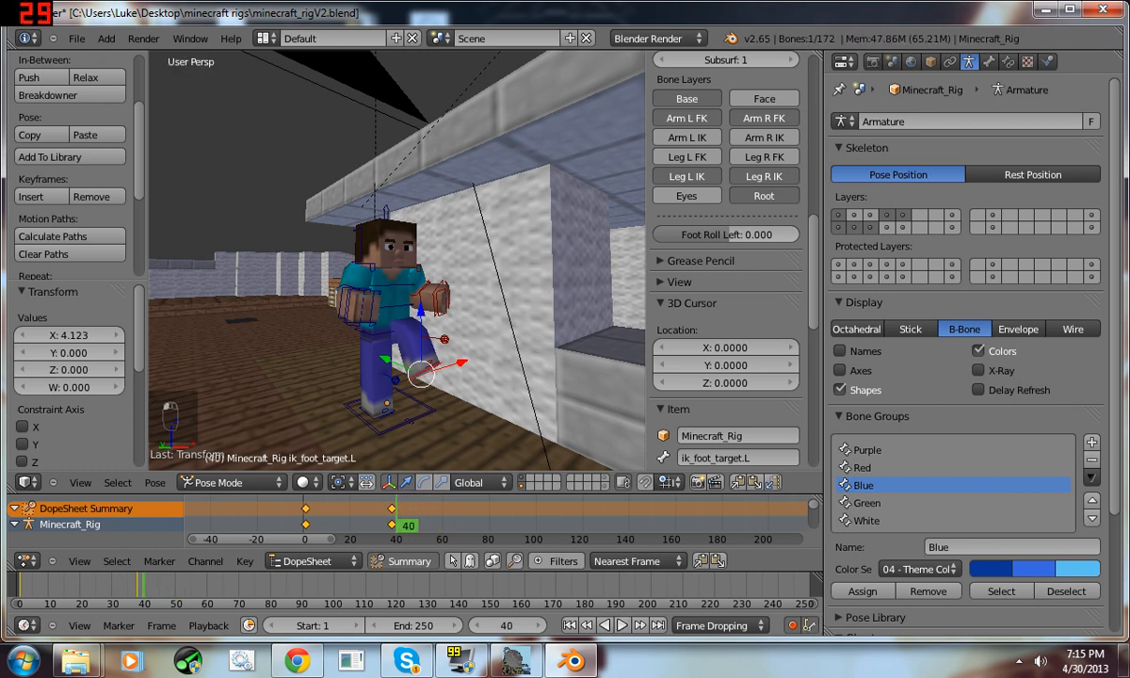
key("Right")
key("Right")
key("Right")
key("Right")
key("Right")
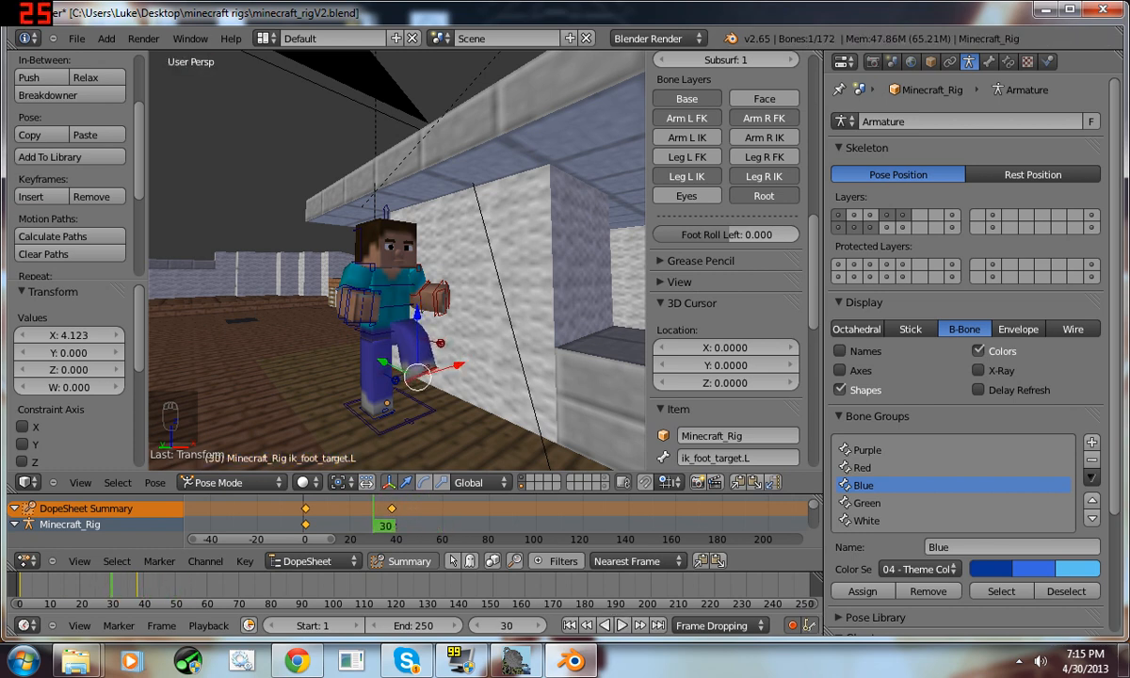
key("Left")
key("Left")
key("Left")
key("Left")
key("Left")
key("Left")
key("Left")
key("Left")
key("Left")
key("Left")
key("Left")
key("Left")
key("Left")
key("Left")
key("Left")
key("Left")
key("Left")
key("Left")
key("Left")
key("Left")
key("Right")
key("Right")
key("Right")
key("Right")
key("Right")
key("Right")
key("Right")
key("Right")
key("Right")
key("Right")
key("Right")
key("Right")
key("Right")
key("Right")
key("Right")
key("Right")
key("Right")
key("Right")
key("Right")
key("Right")
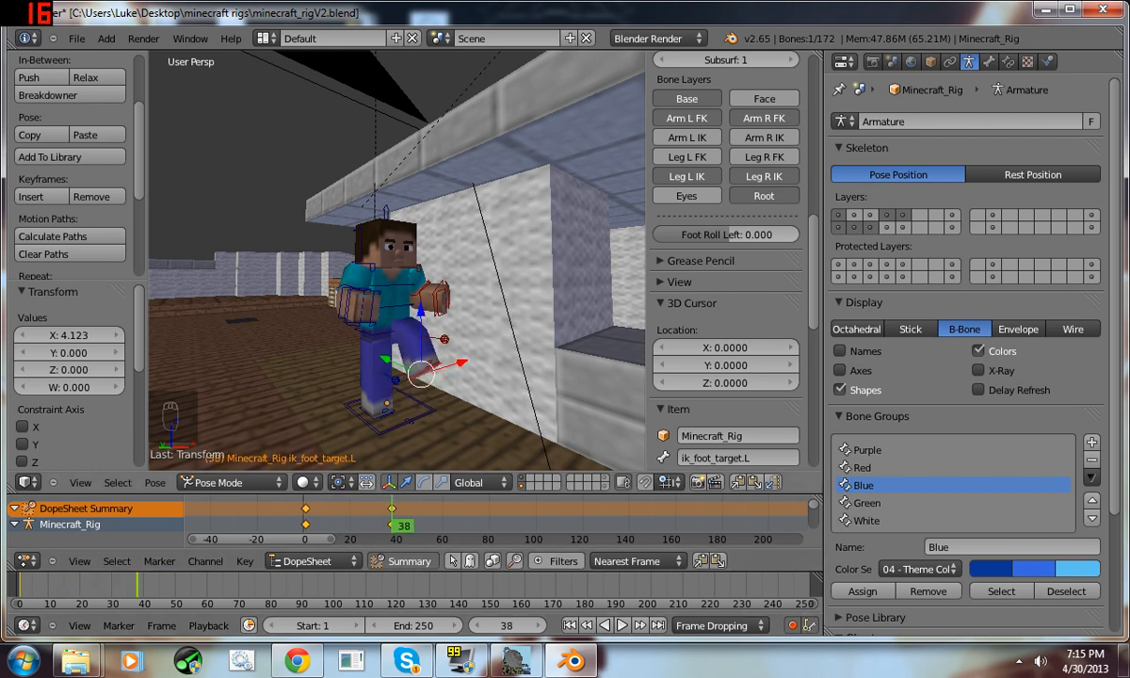
- Select the camera beside the character and inspect its placement in front of the ship wall
middle_click_drag(415, 264, 320, 262)
scroll(397, 261, "up", 2)
scroll(398, 261, "up", 4)
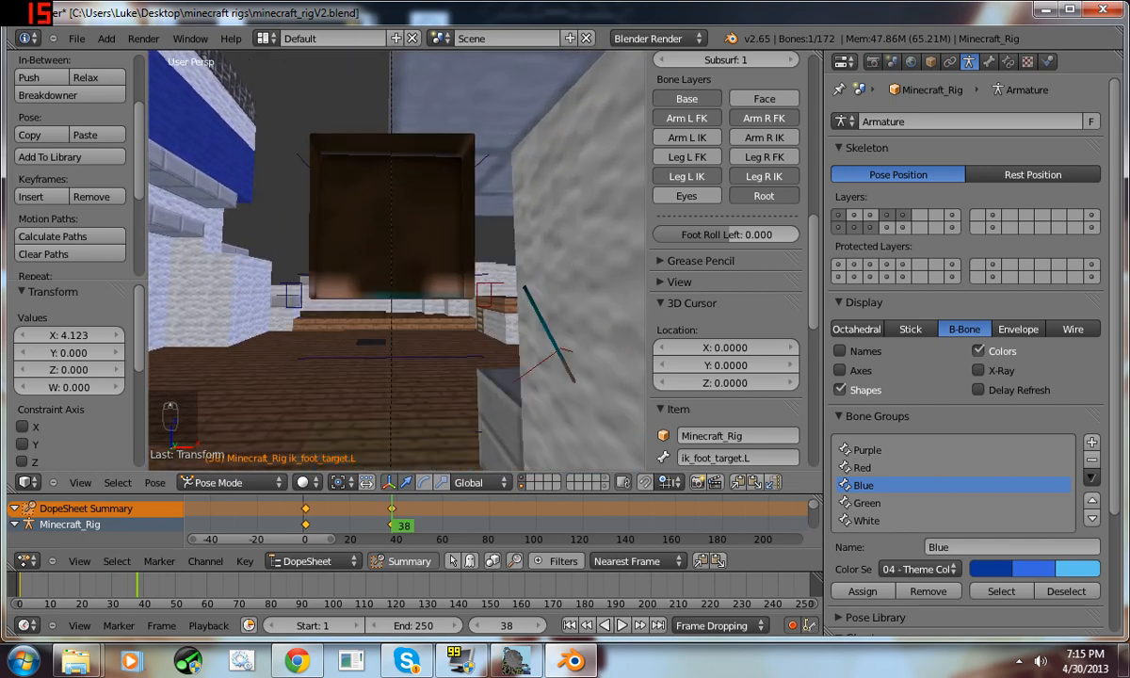
middle_click_drag(397, 261, 405, 311)
scroll(402, 281, "down", 8)
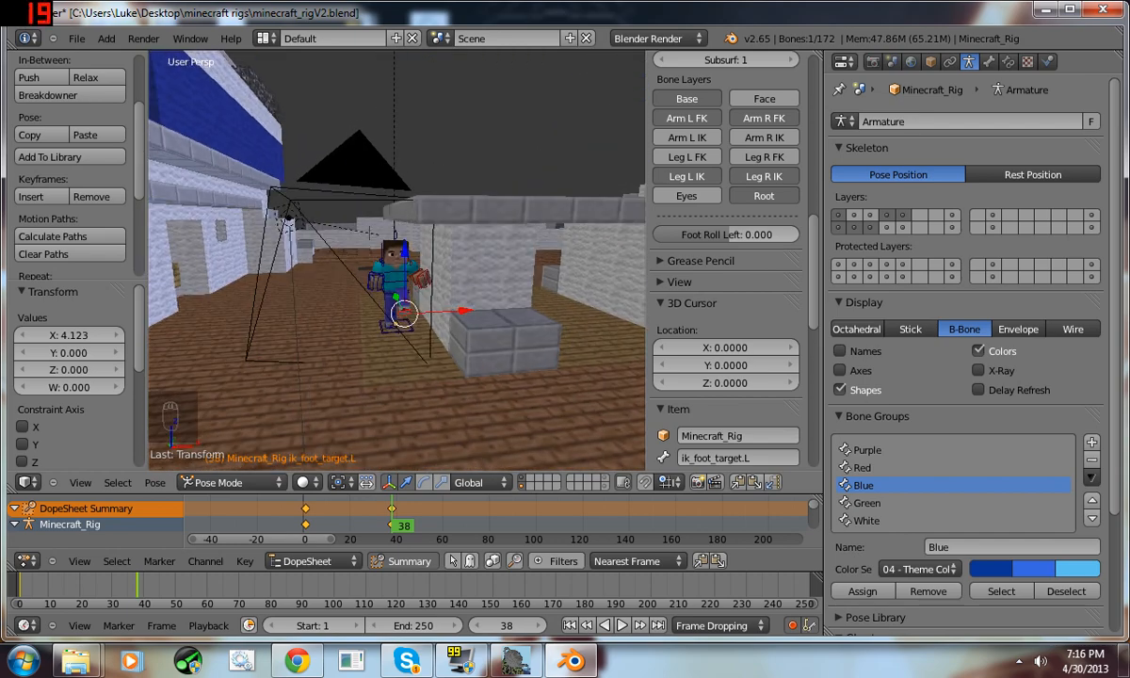
right_click(370, 234)
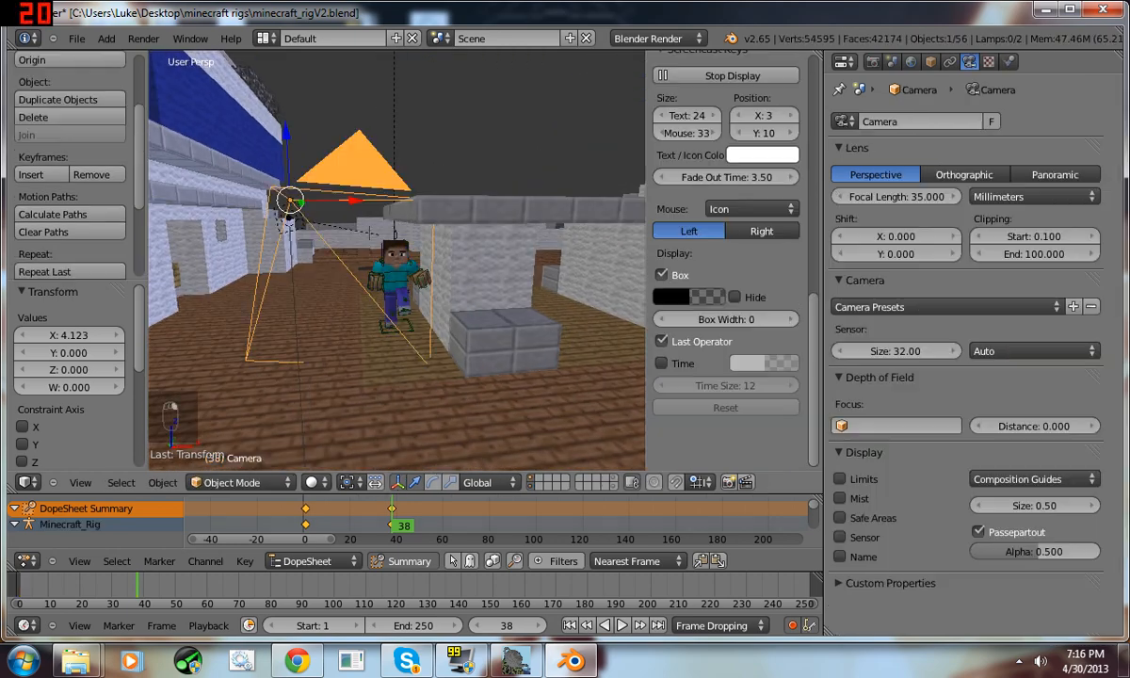
middle_click_drag(370, 234, 396, 262)
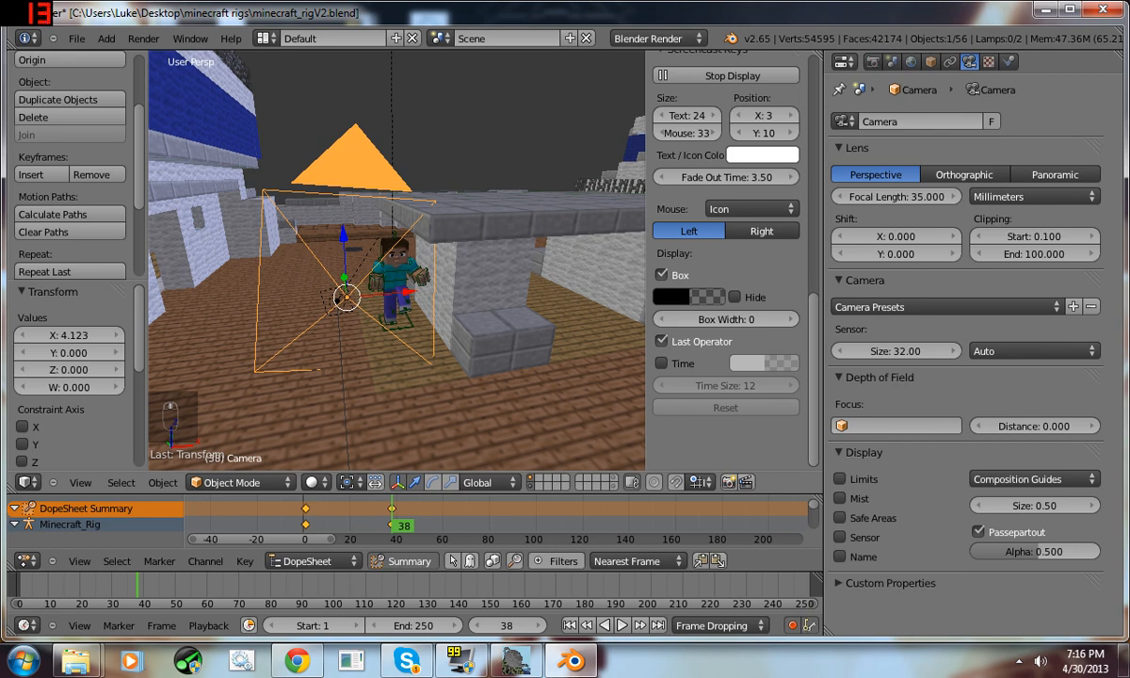
middle_click_drag(395, 273, 397, 259)
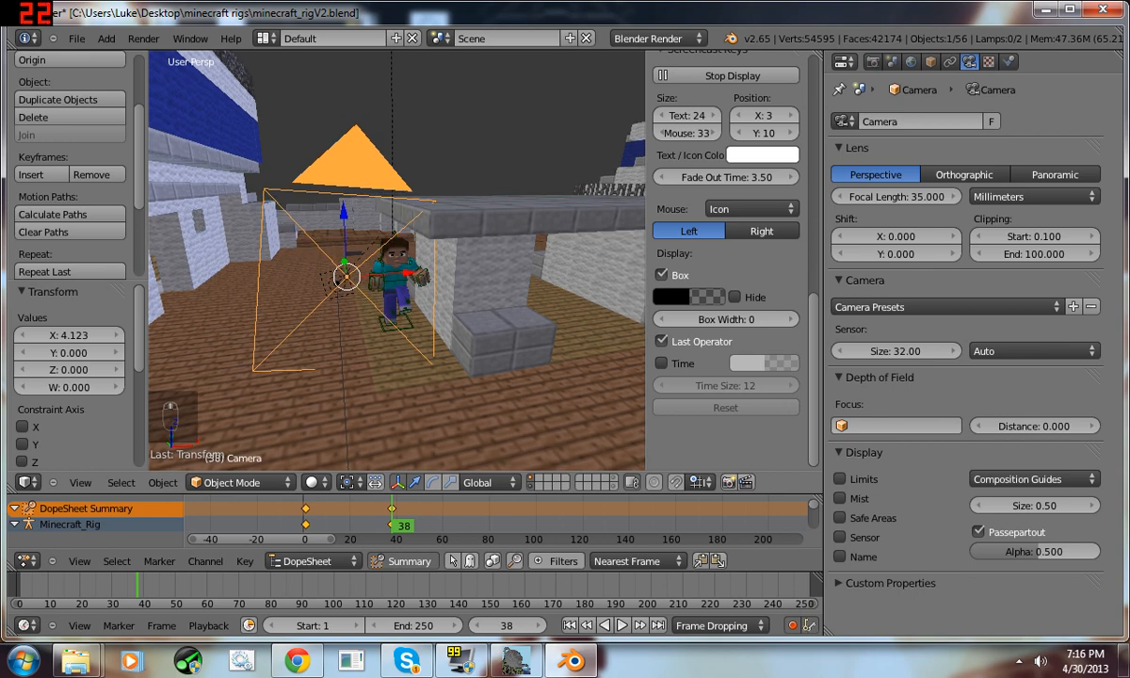